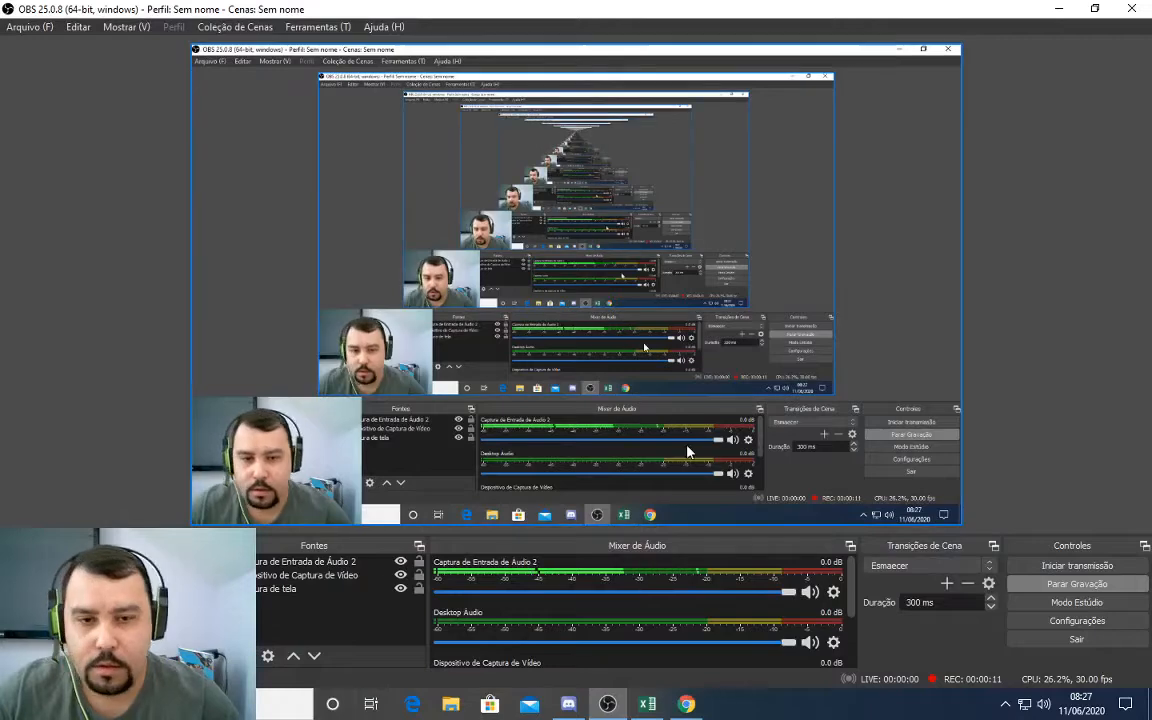
- Switch to Discord and restart the live stream in the Geral voice channel with Screen 1 as the source
click(1059, 8)
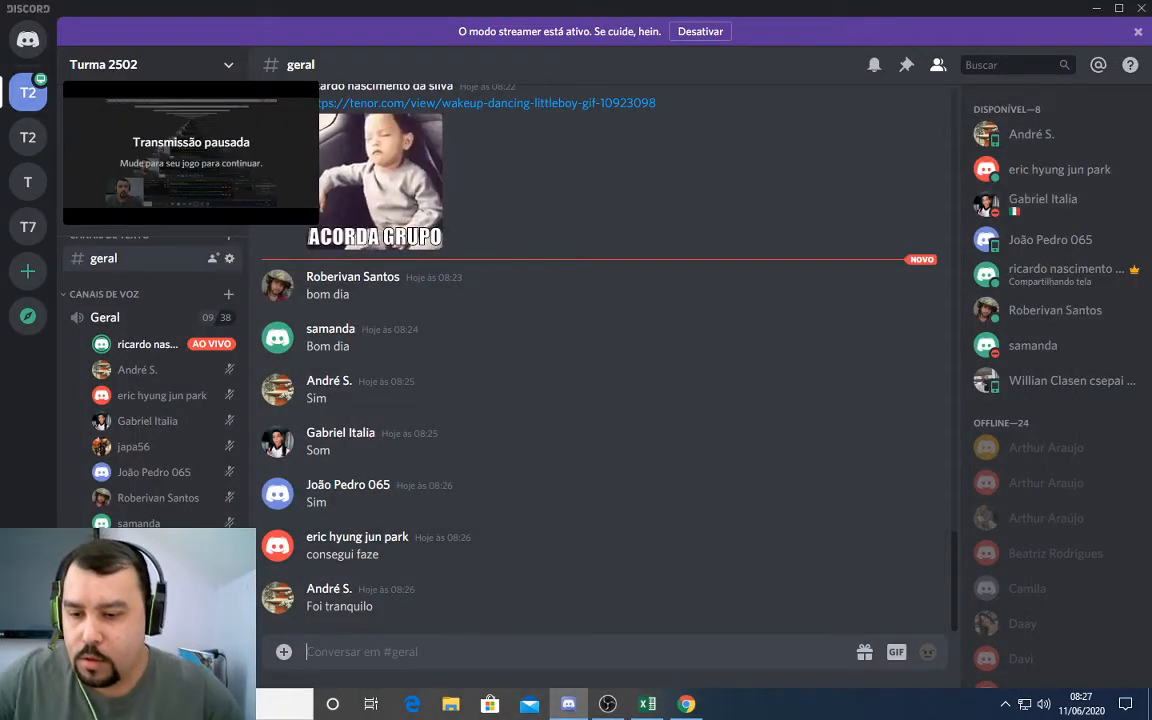
click(200, 625)
click(257, 567)
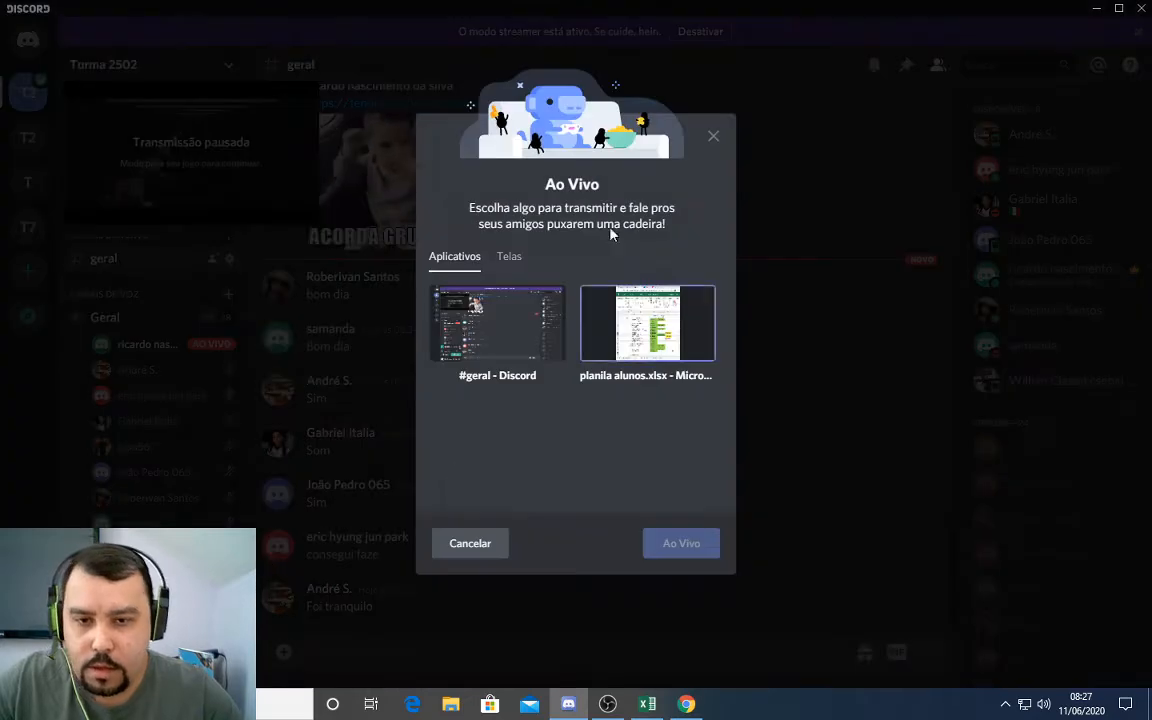
click(510, 258)
click(525, 335)
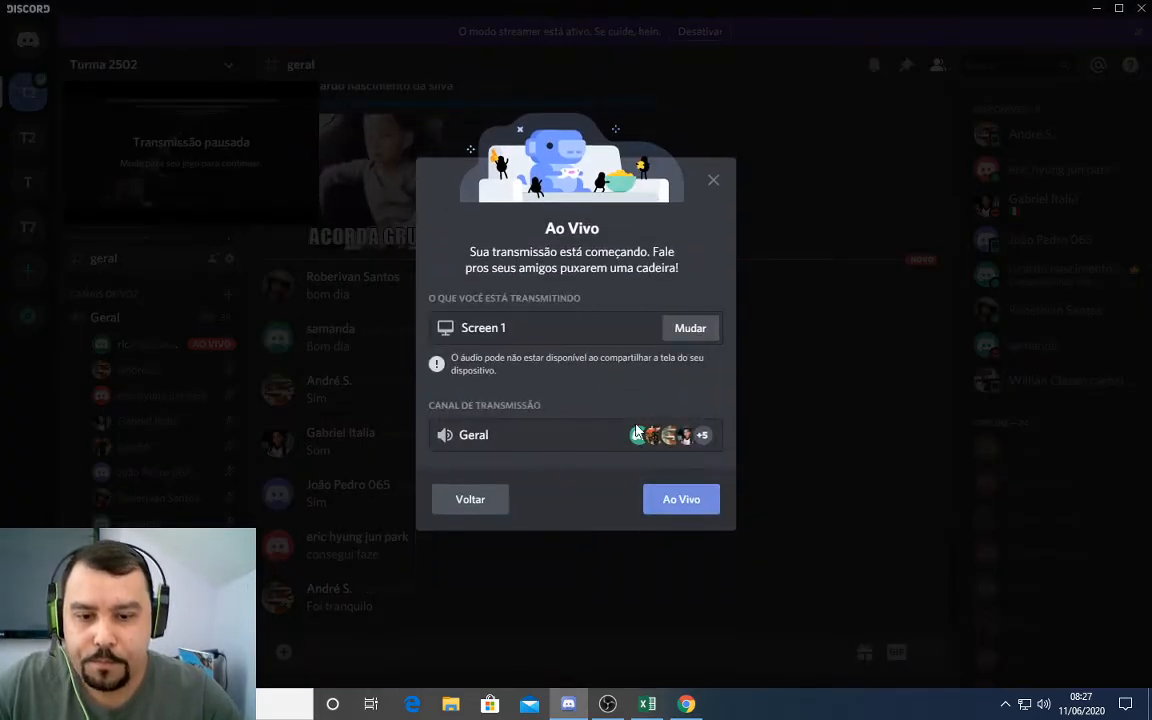
click(677, 511)
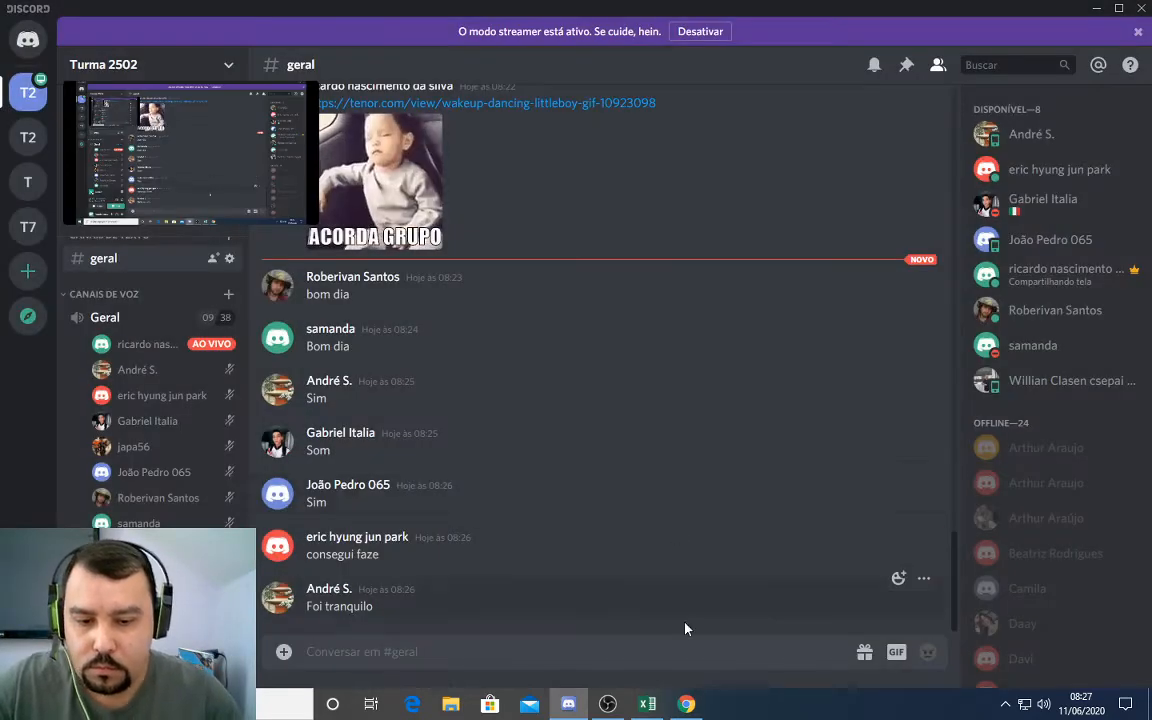
- Switch to the taxa-juros-pagamento workbook in Excel and show the payment table enlarged to 280% from column A
click(650, 712)
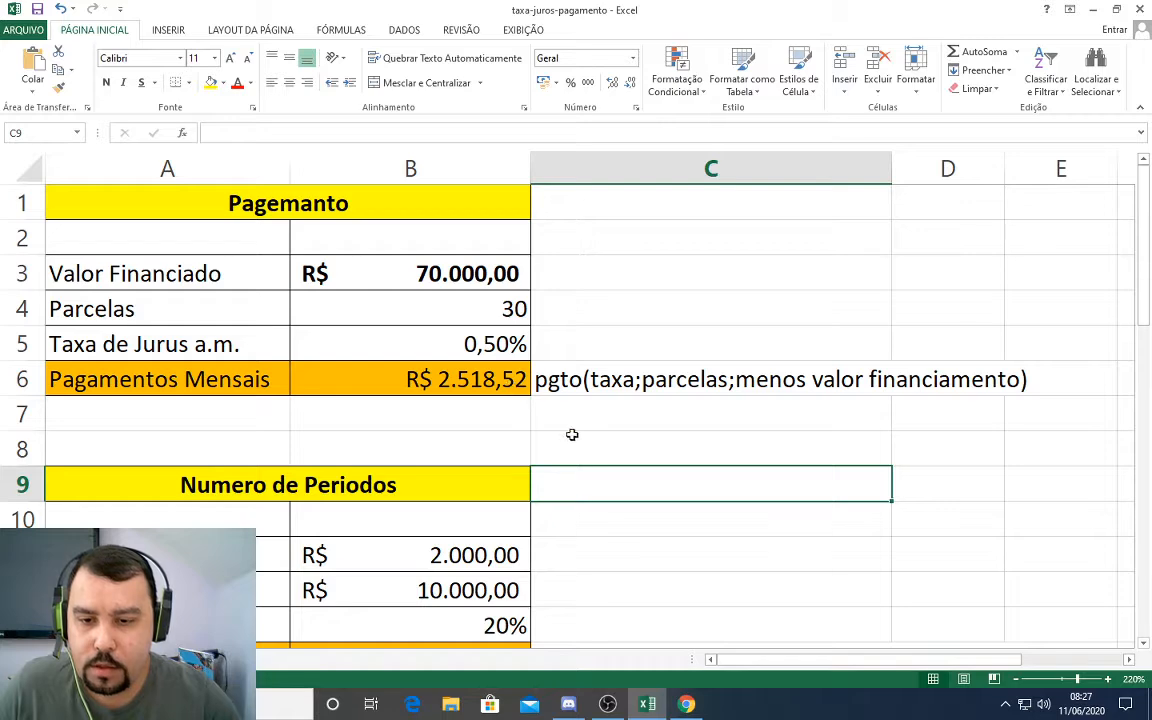
scroll(583, 438, up, 4)
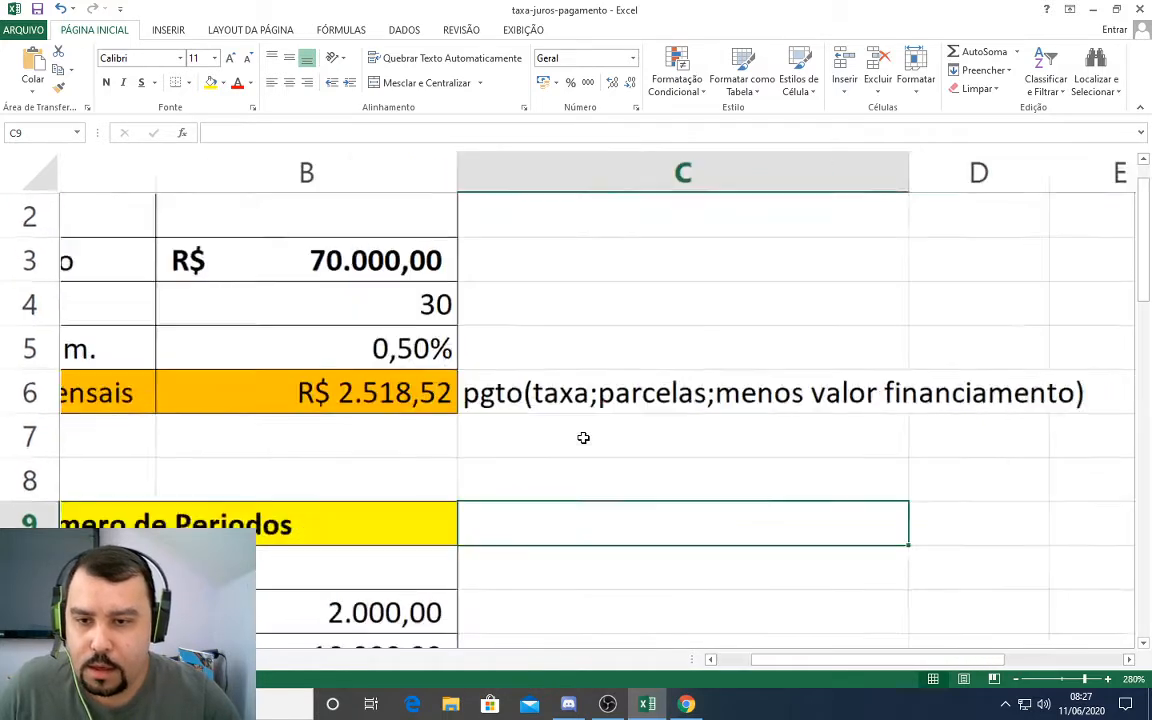
drag(886, 659, 836, 659)
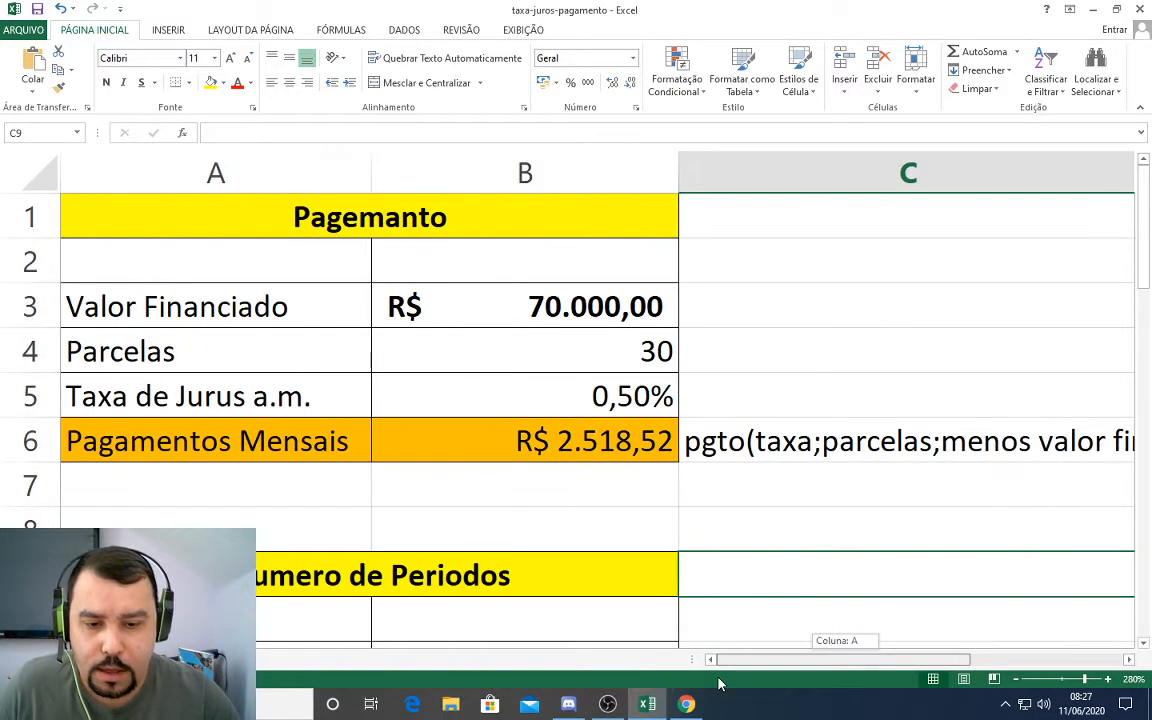
click(424, 527)
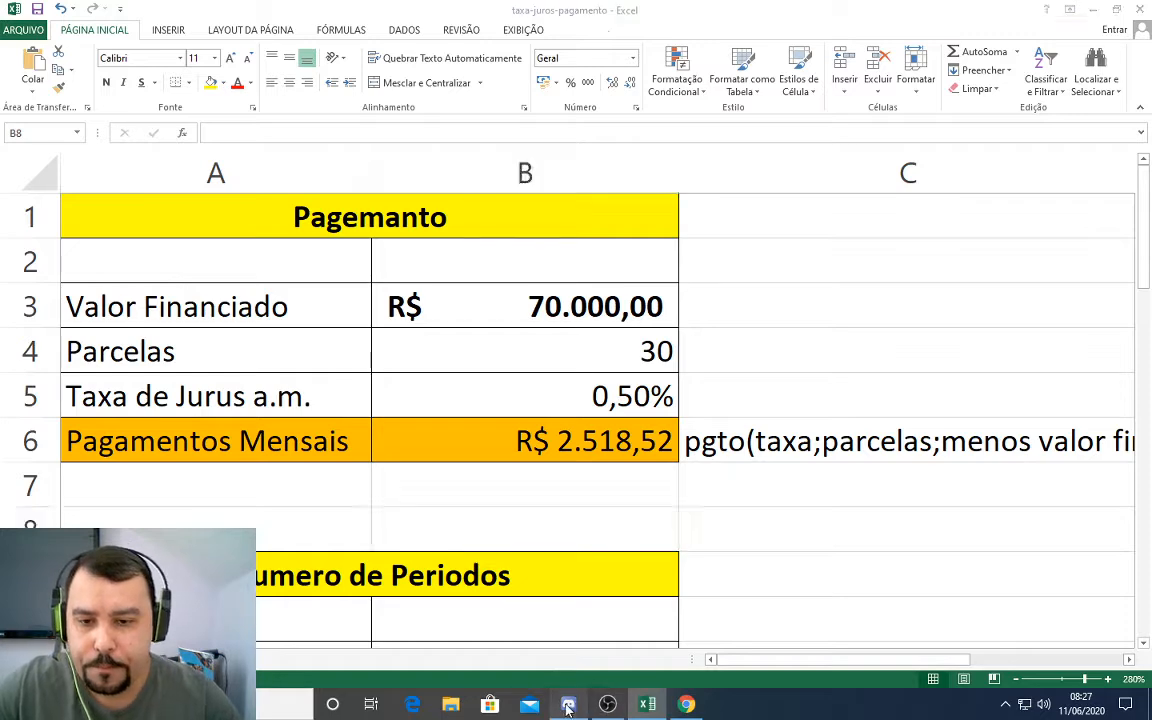
click(568, 704)
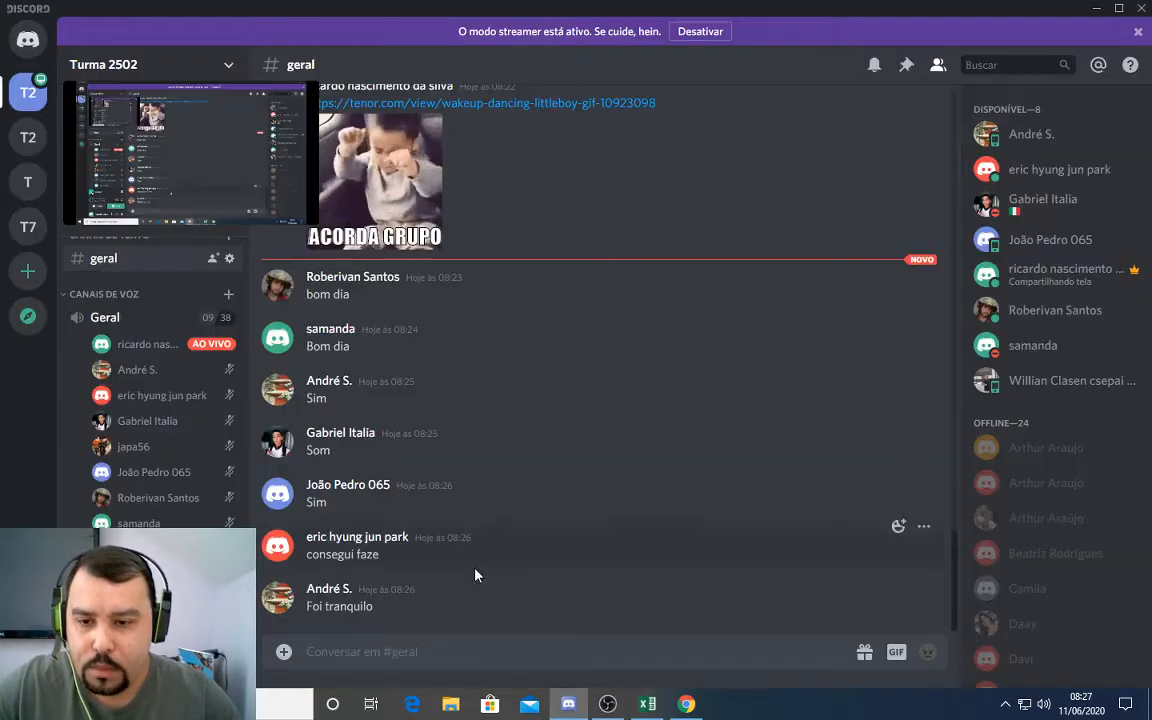
click(607, 704)
click(568, 704)
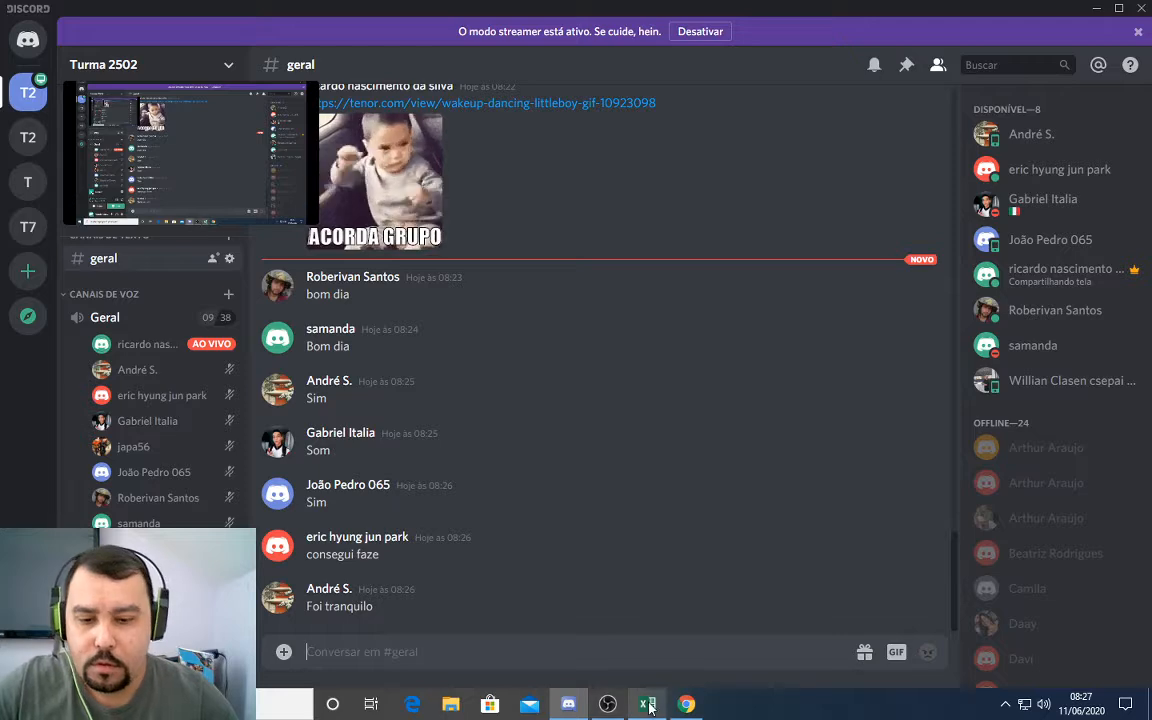
- Switch to Excel, take its window out of full screen, and reposition and widen it across nearly the whole screen width
key(alt+Tab)
click(1116, 11)
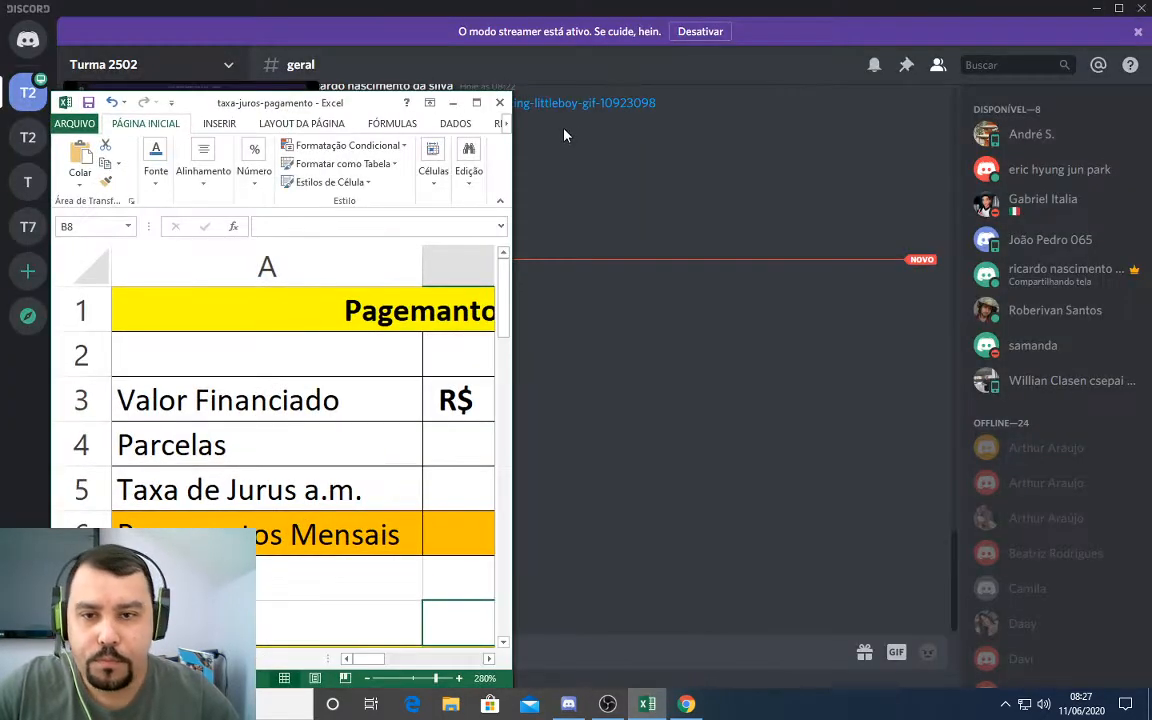
click(477, 105)
click(1116, 10)
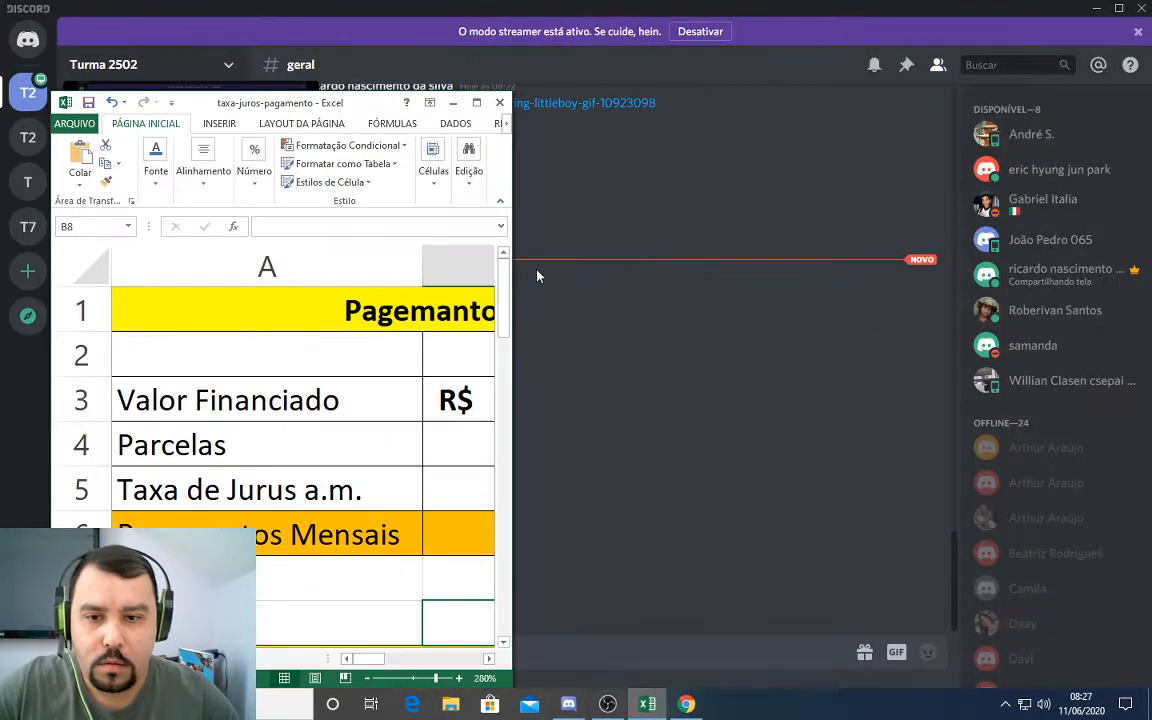
drag(514, 264, 1128, 256)
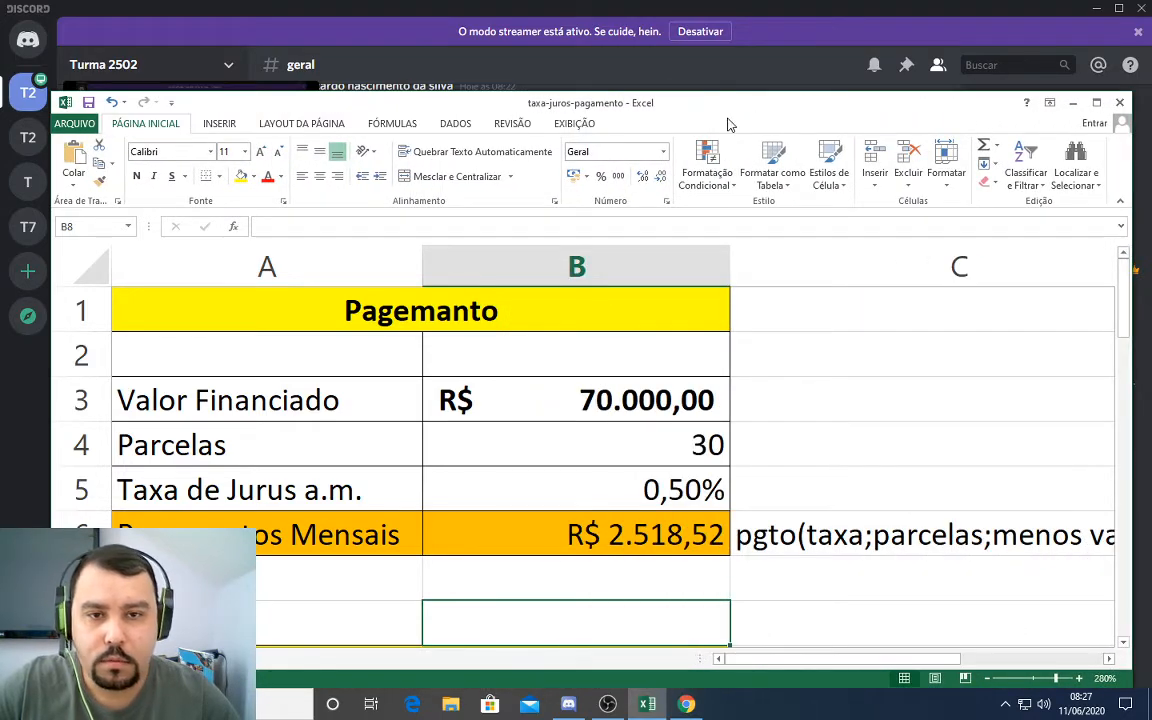
drag(726, 106, 677, 28)
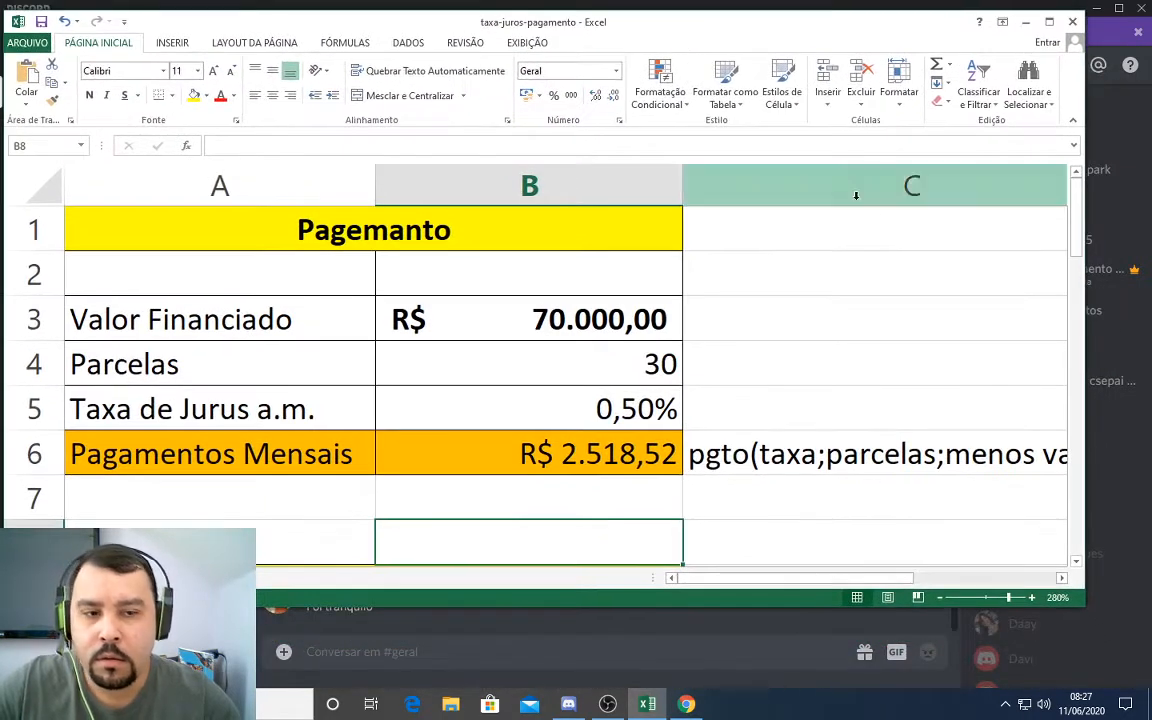
drag(1086, 291, 1137, 290)
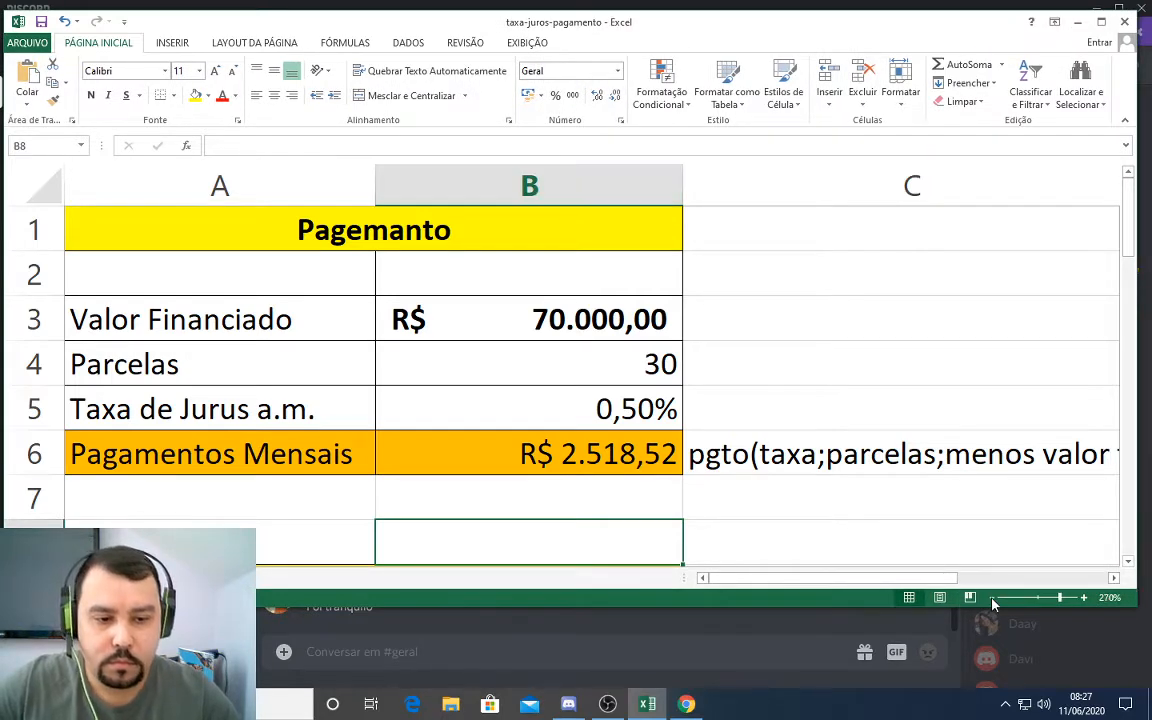
- Zoom the worksheet out to 230% and shorten the Excel window so the latest Discord messages show beneath it
click(991, 597)
click(991, 597)
click(991, 597)
click(991, 597)
click(991, 597)
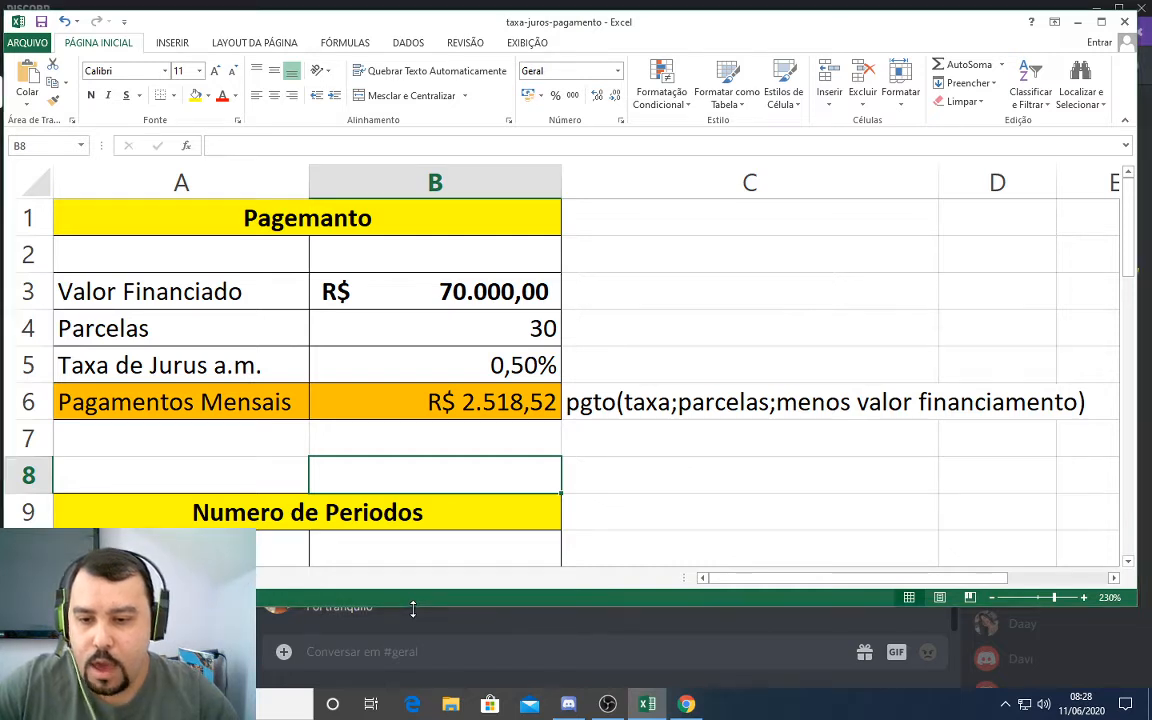
drag(412, 609, 431, 506)
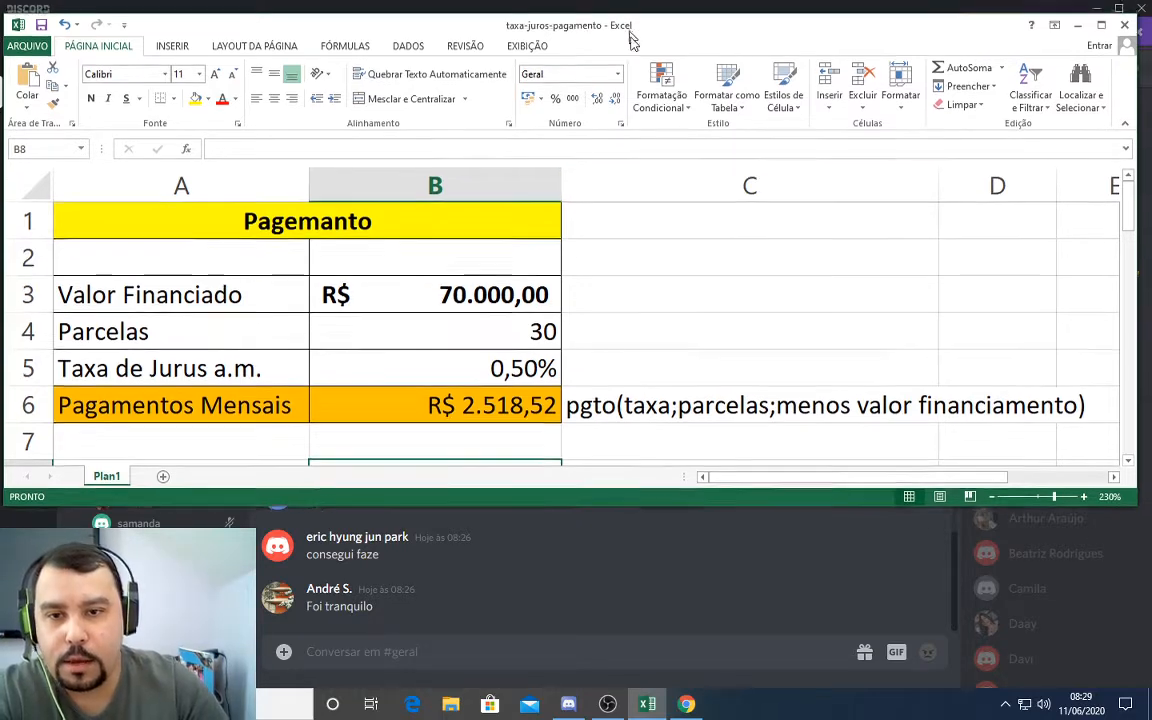
mouse_move(630, 32)
mouse_down()
mouse_move(676, 57)
mouse_move(650, 159)
mouse_move(663, 245)
mouse_move(667, 149)
mouse_move(622, 17)
mouse_move(634, 47)
mouse_up()
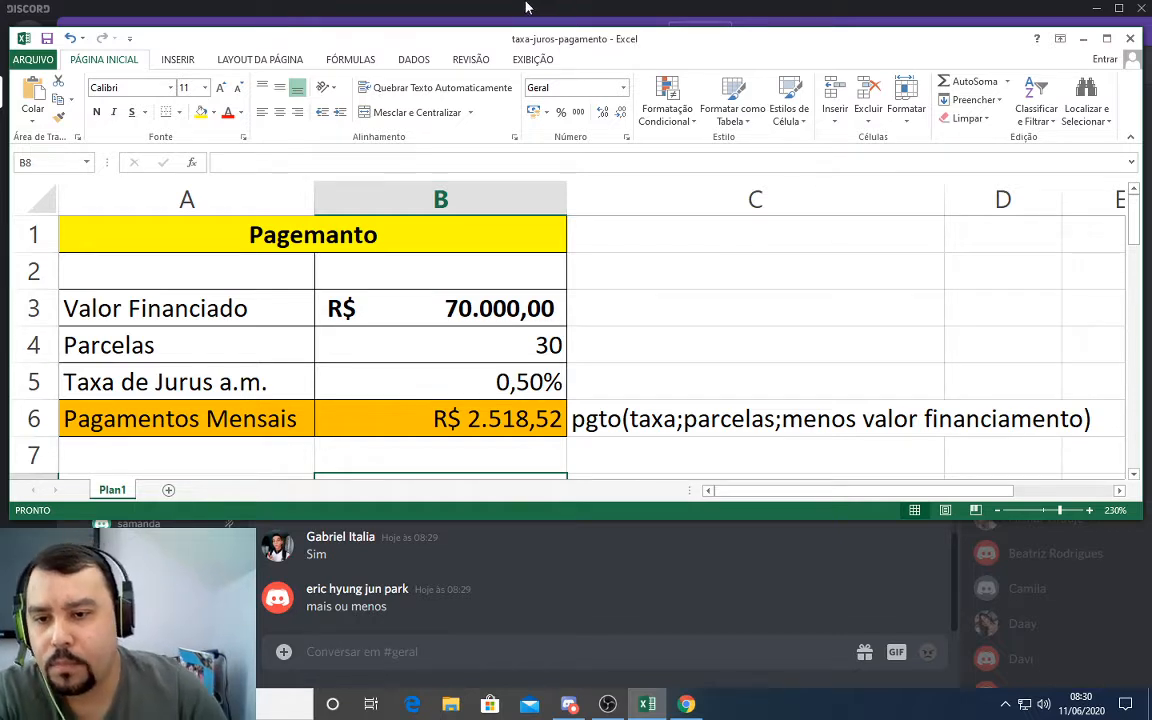
- Correct the title in the merged cell A1 to "Pagamentos"
double_click(303, 234)
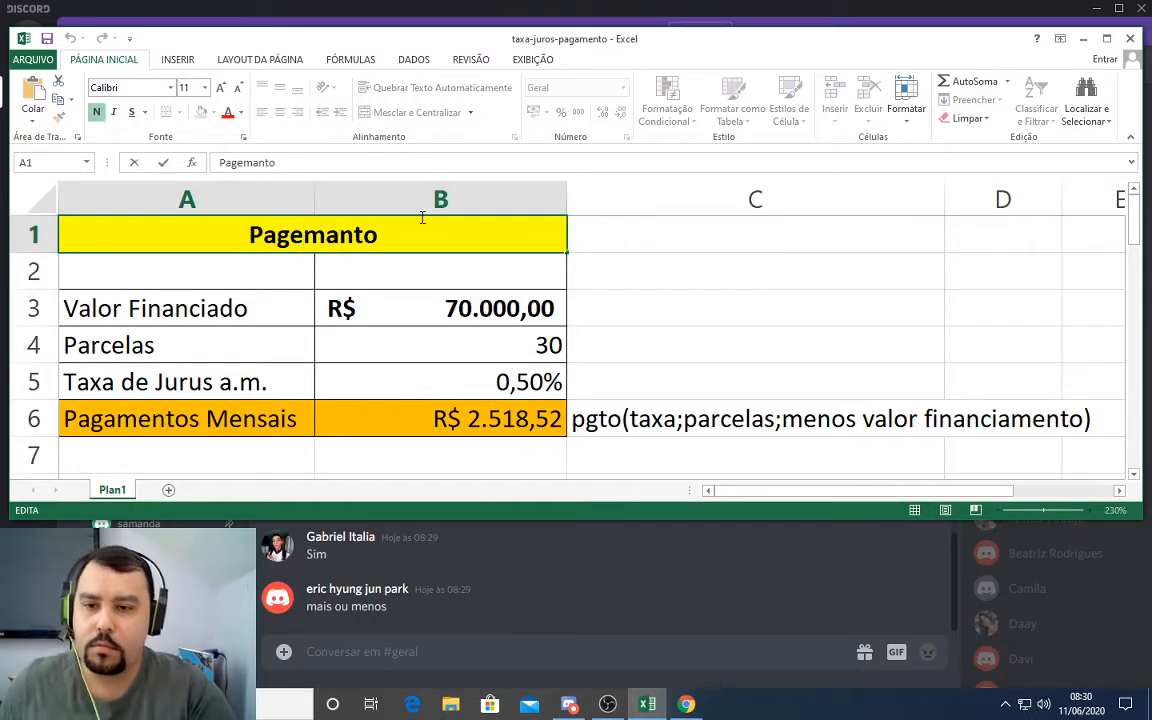
click(391, 232)
key(BackSpace)
key(BackSpace)
key(BackSpace)
key(BackSpace)
key(BackSpace)
key(BackSpace)
key(BackSpace)
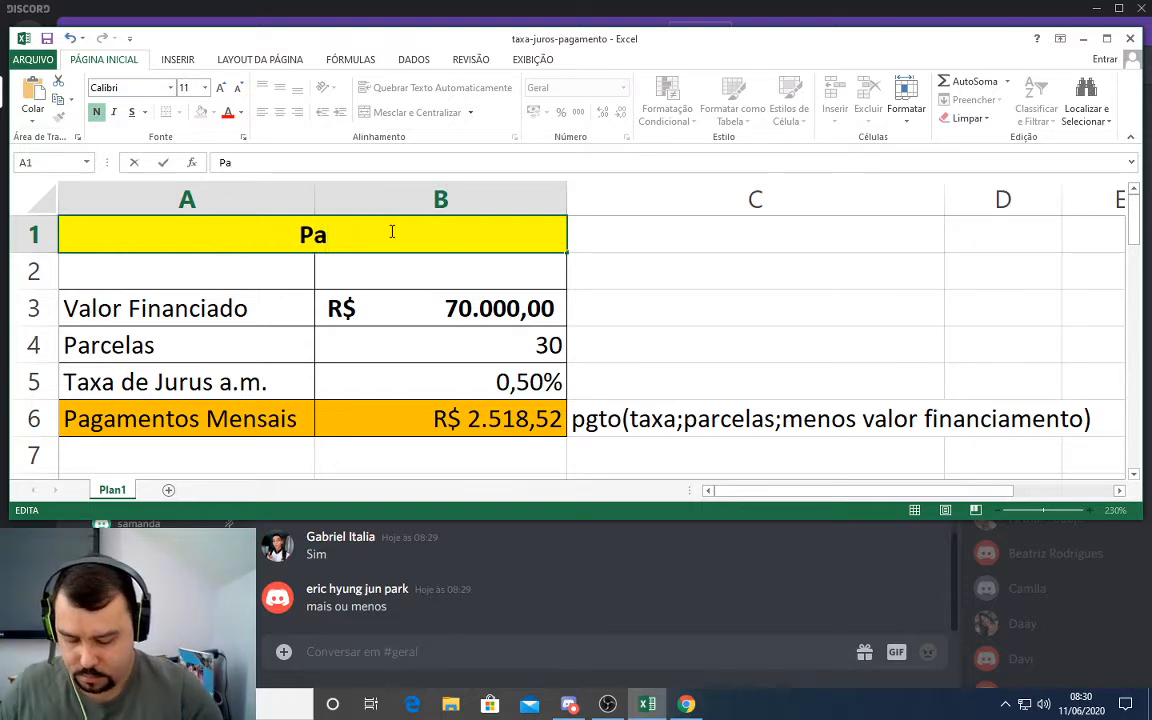
text(gamentos)
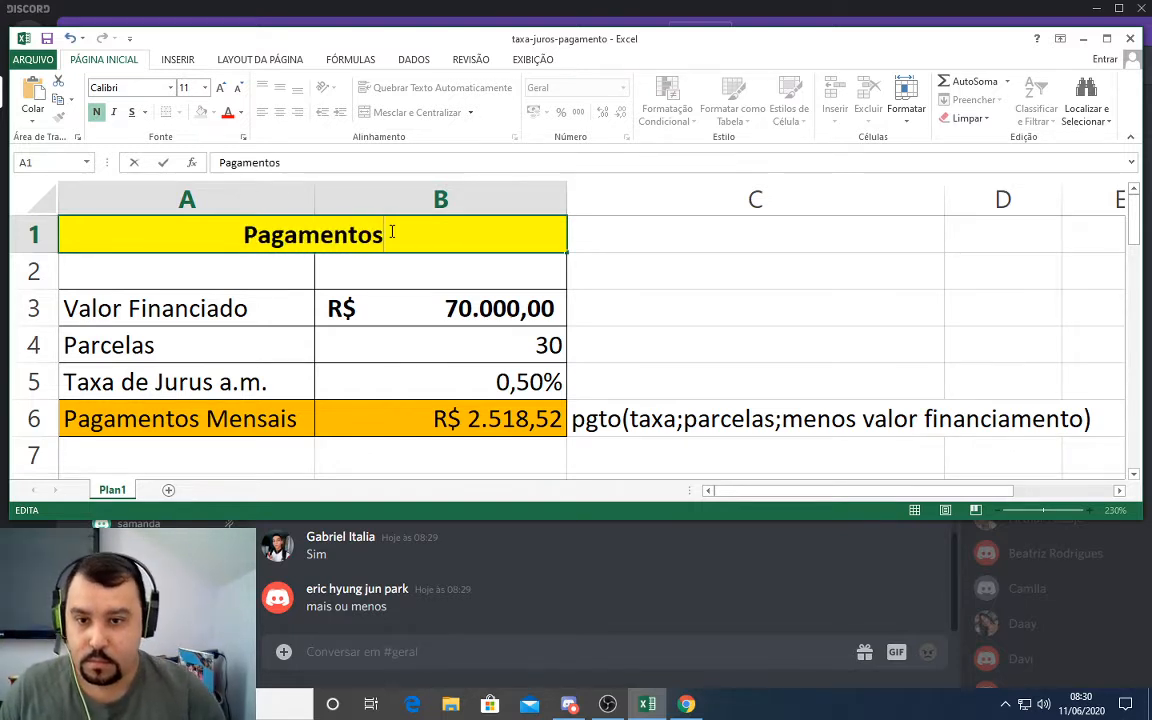
click(603, 231)
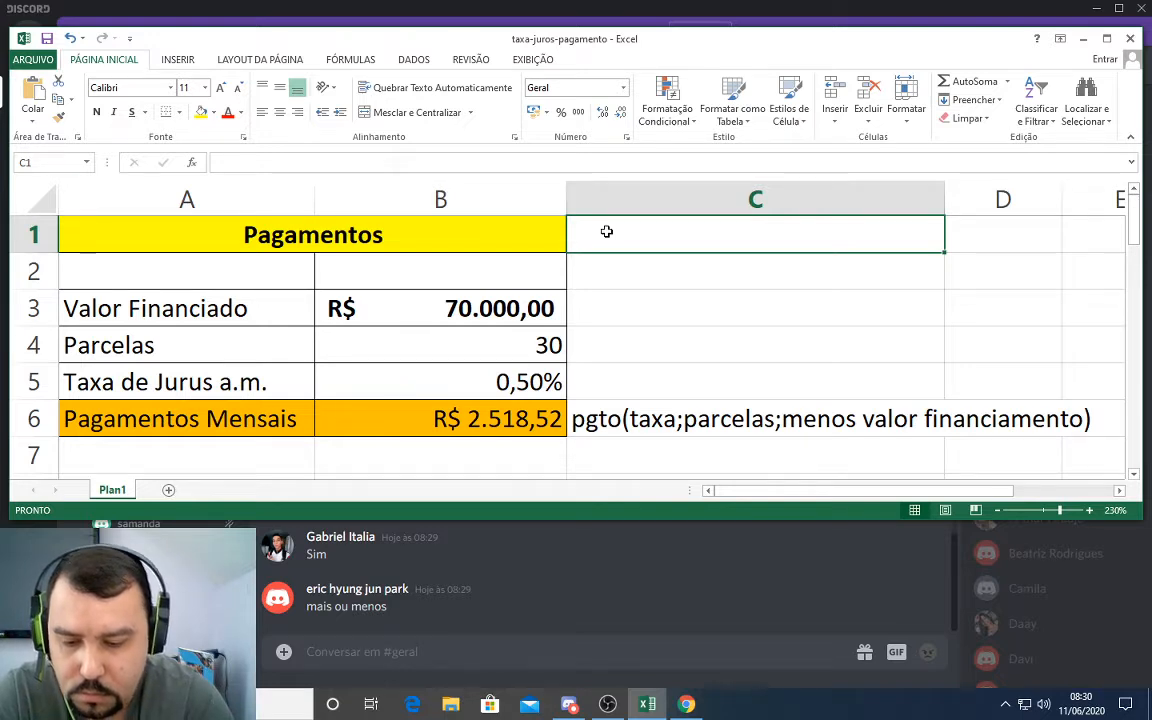
- Check the class chat in Discord and return to cell B7 of the Excel workbook
click(554, 654)
click(647, 704)
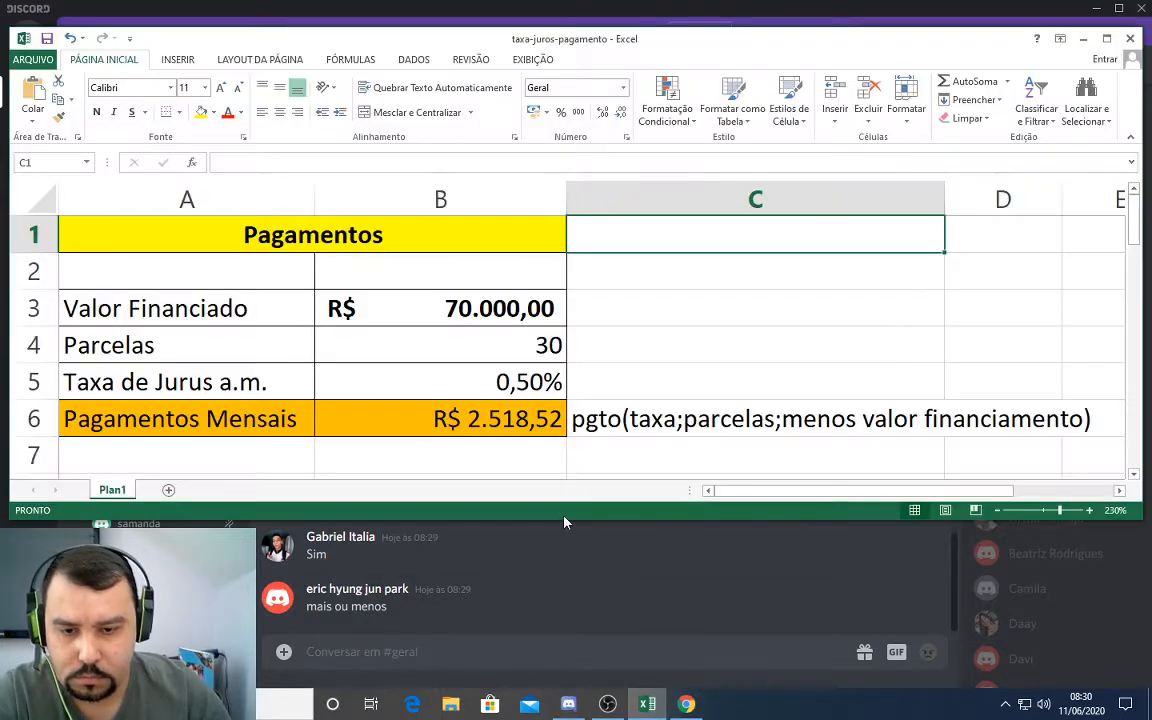
click(524, 449)
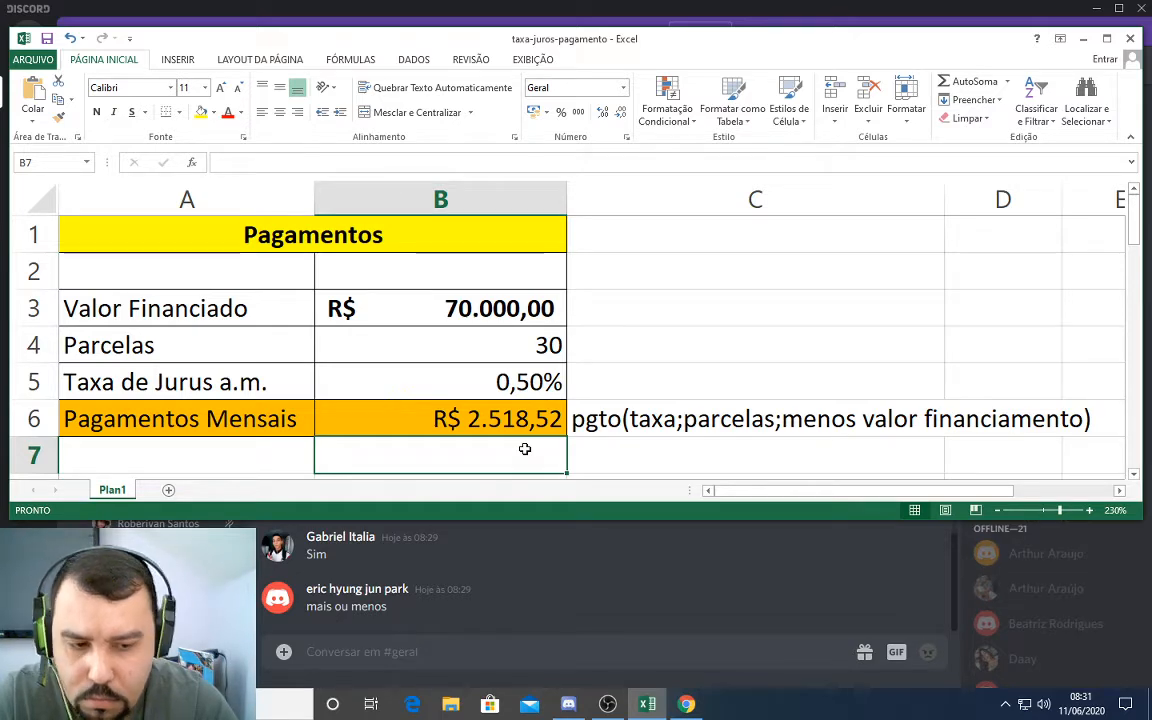
- Review the class 2502 attendance sheet in Chrome alongside the Discord participants and return to the Excel workbook
click(556, 655)
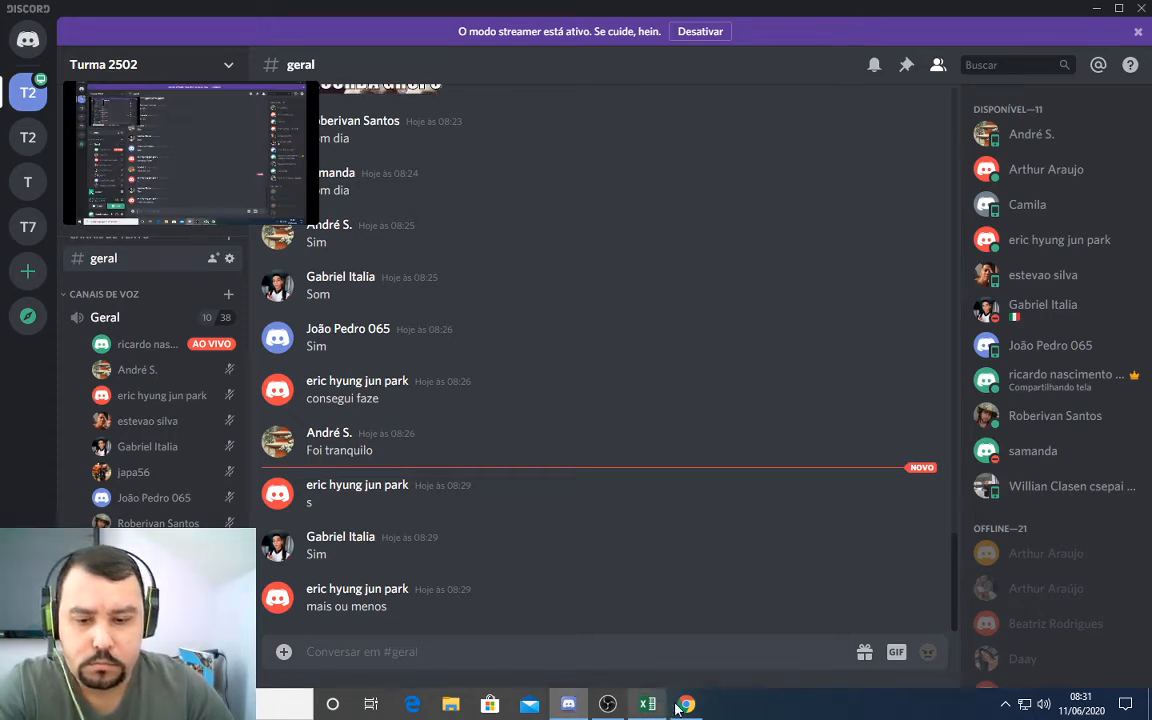
mouse_move(617, 708)
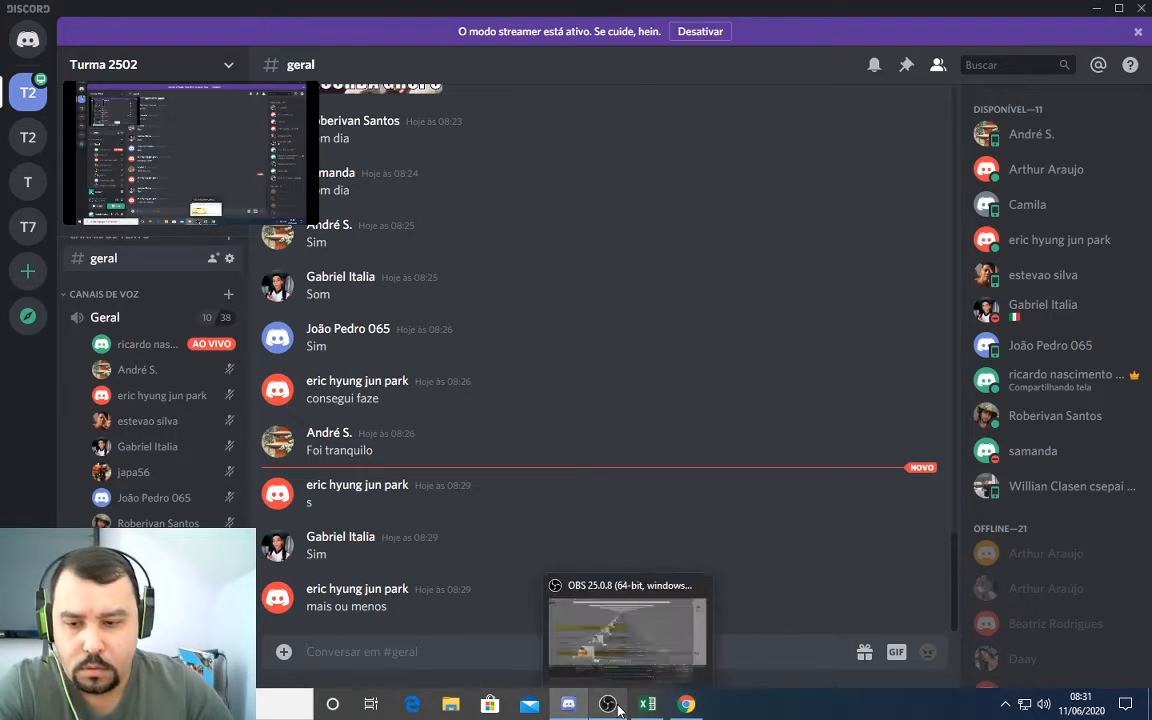
mouse_move(690, 708)
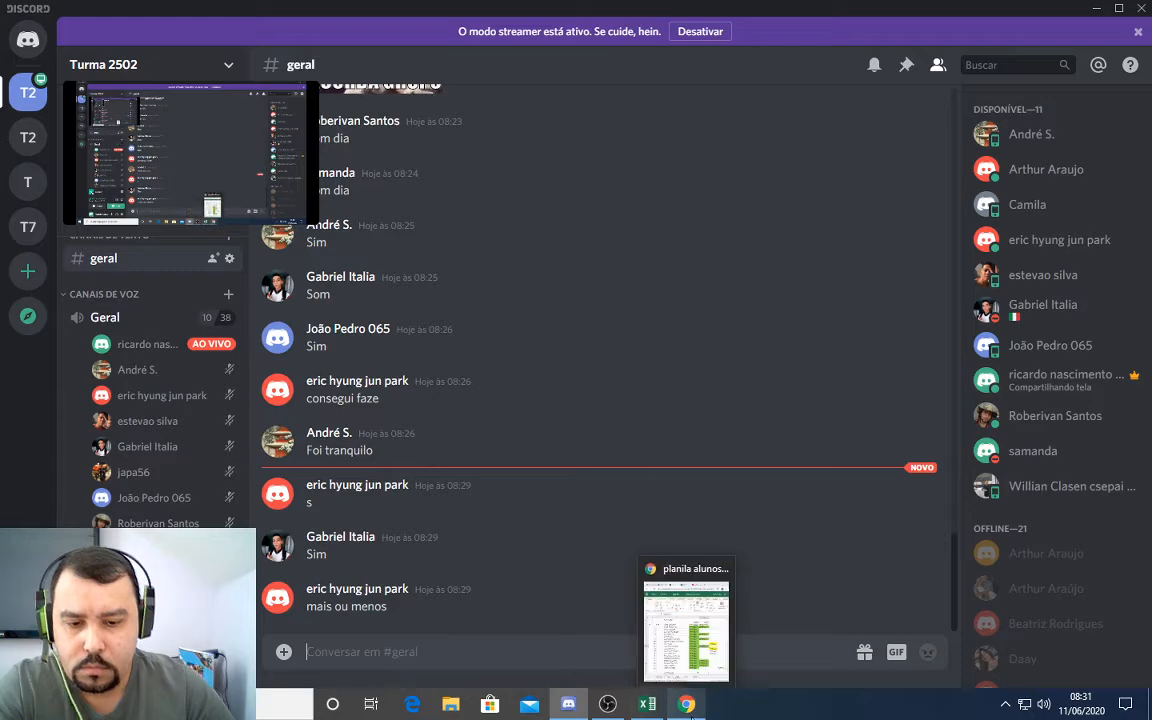
click(703, 657)
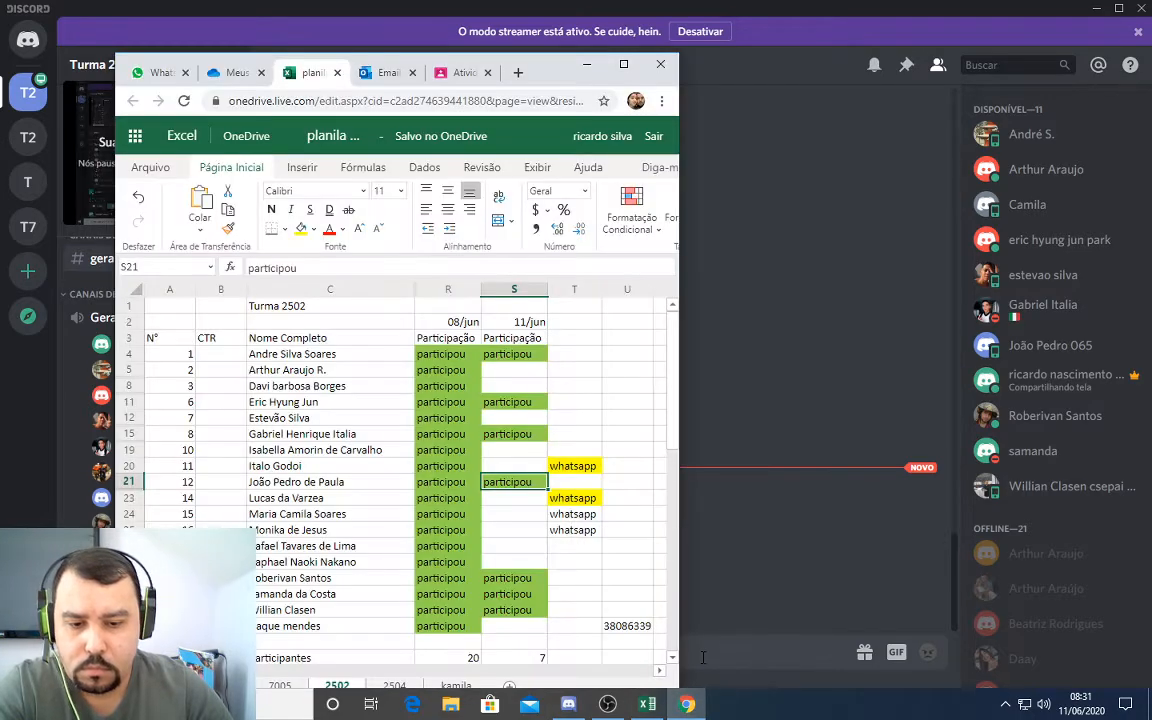
click(610, 706)
click(647, 705)
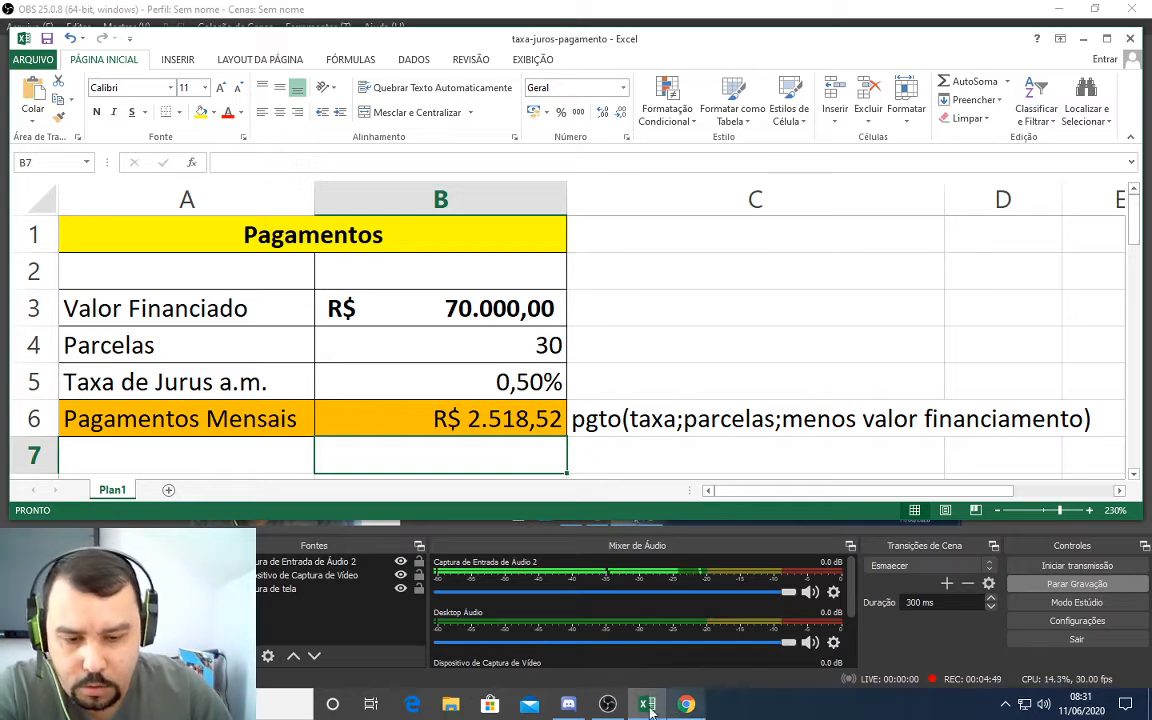
click(575, 710)
click(688, 710)
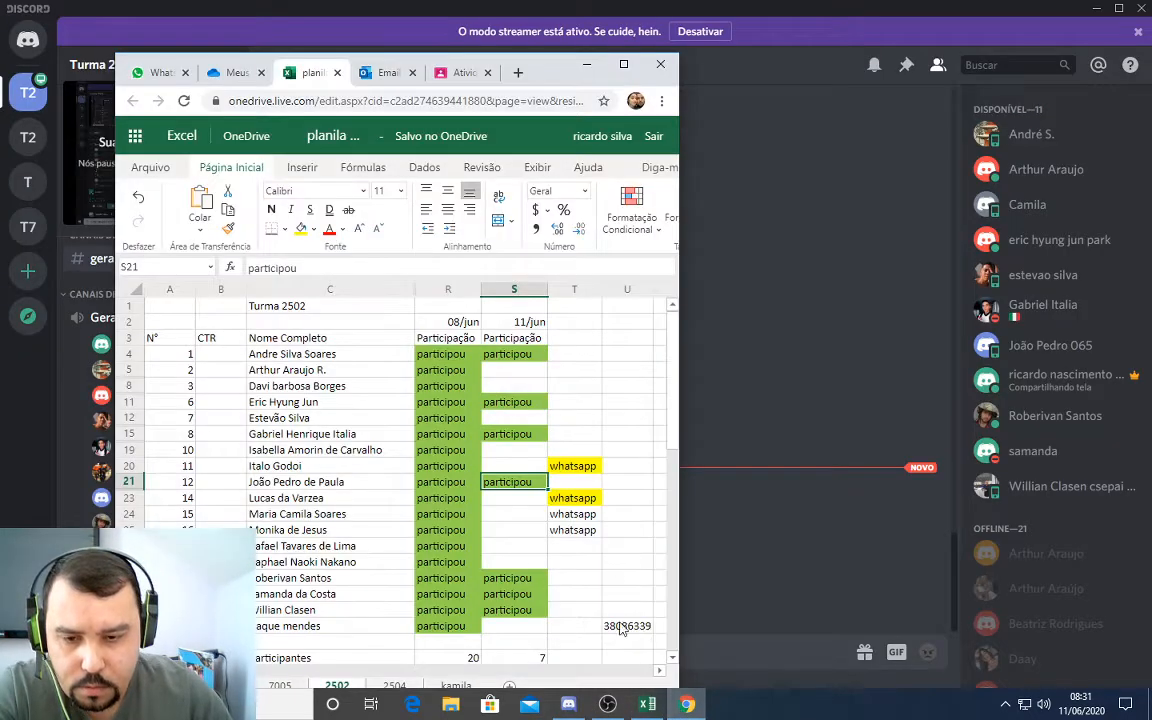
click(573, 708)
click(645, 709)
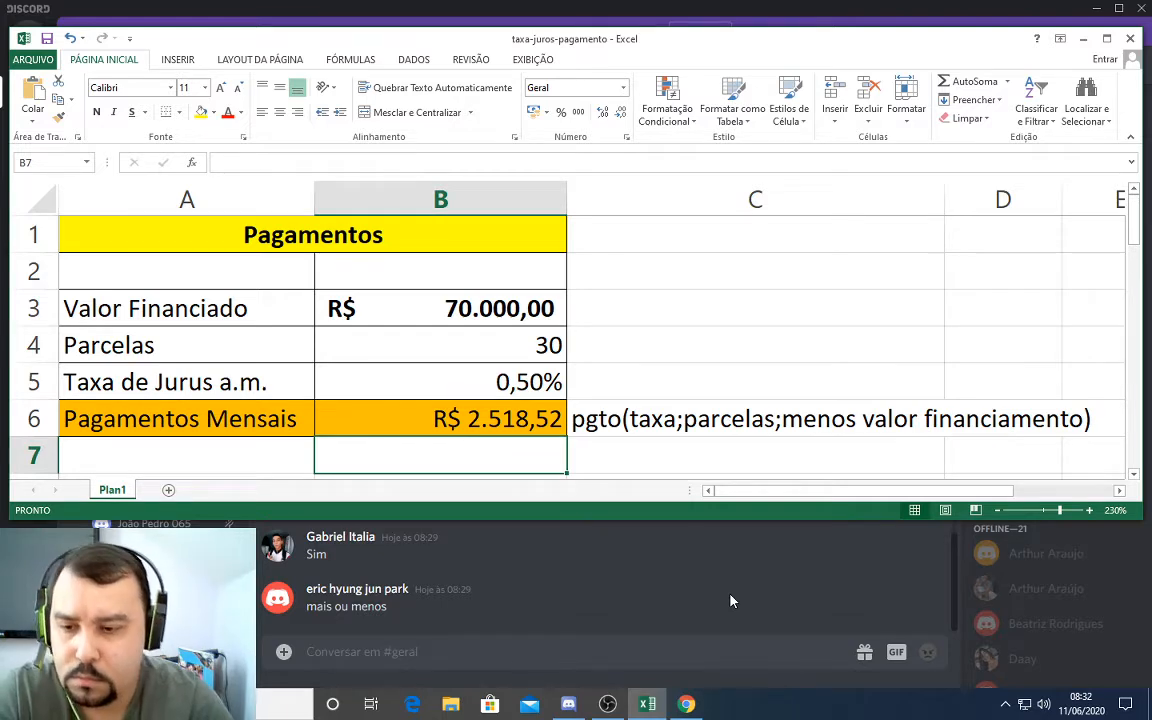
- Check who is connected to the Geral voice channel and the stream preview in Discord, and bring back the payment workbook
click(1085, 40)
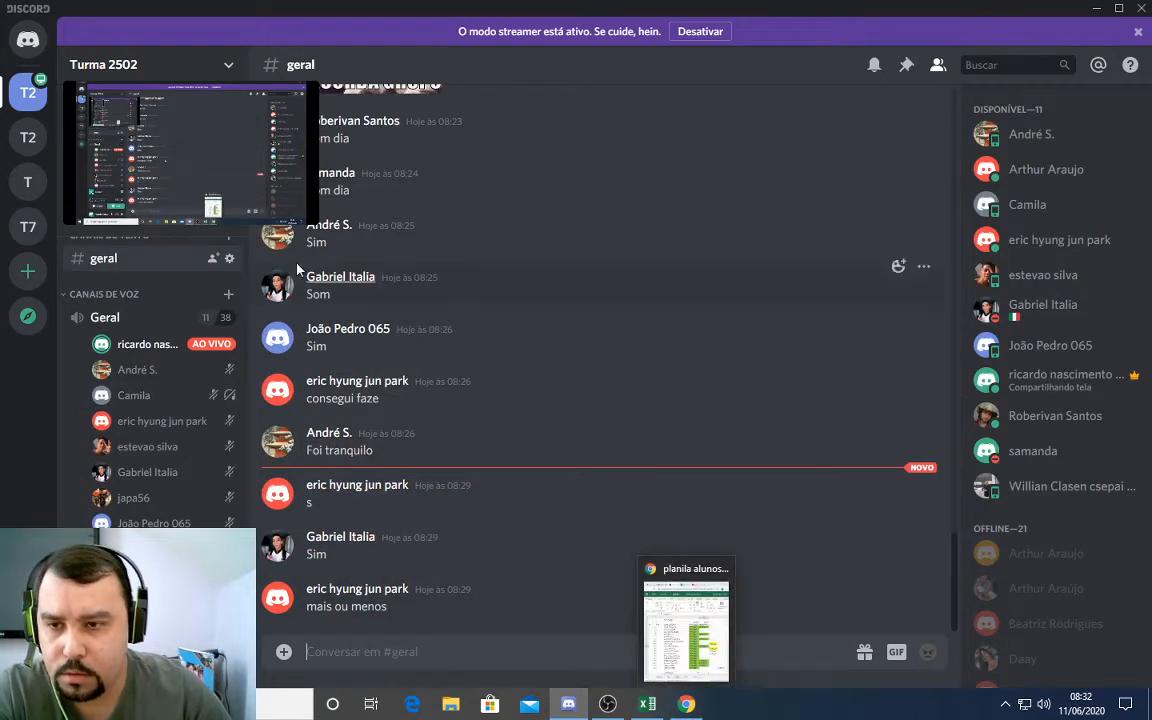
mouse_move(150, 218)
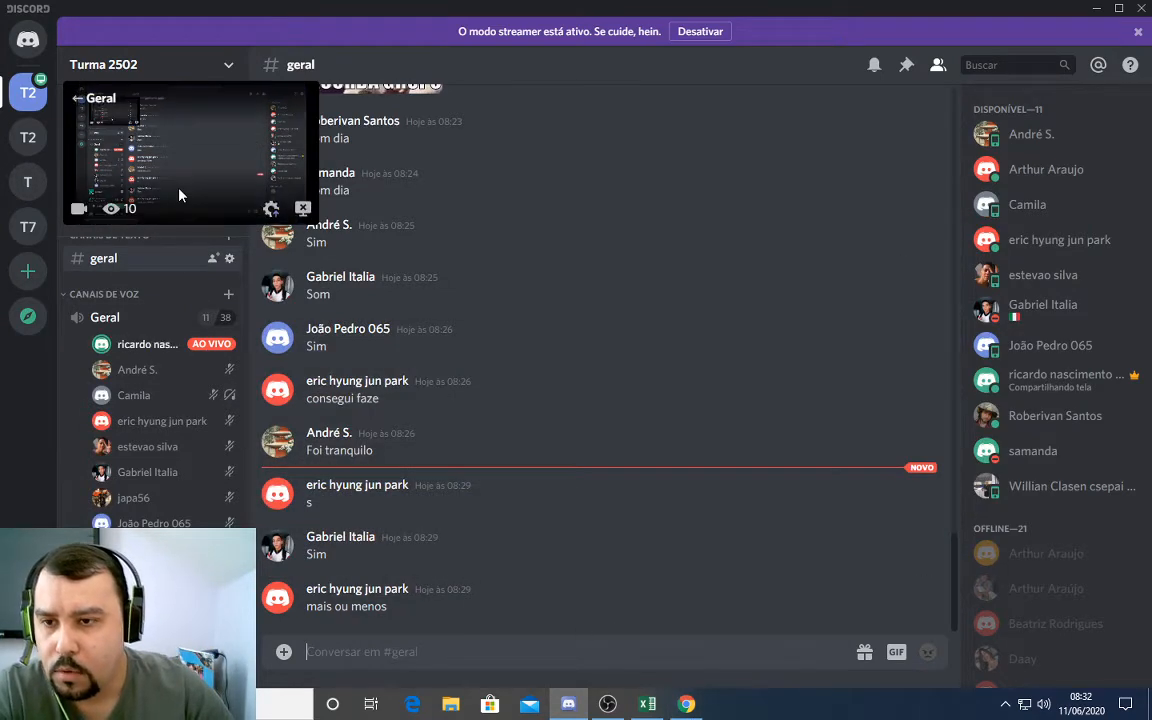
mouse_move(688, 706)
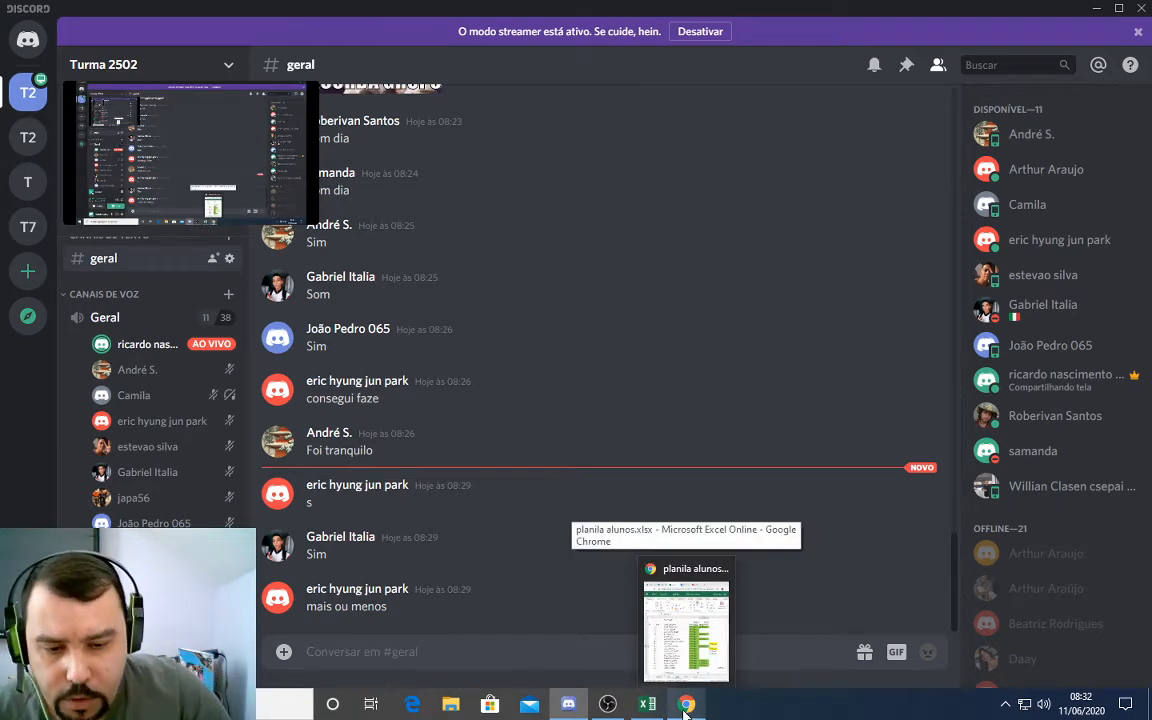
click(650, 712)
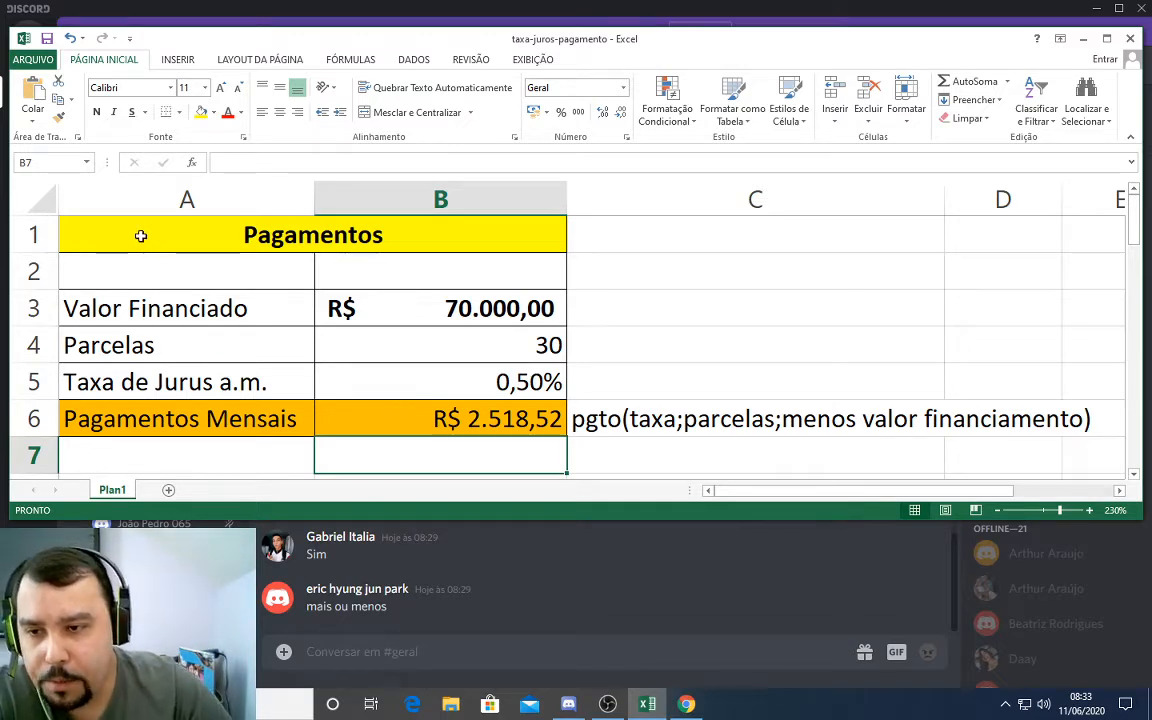
- Highlight the payment table A1:B6, and single out the financed value in B3
drag(141, 234, 503, 375)
drag(505, 413, 505, 413)
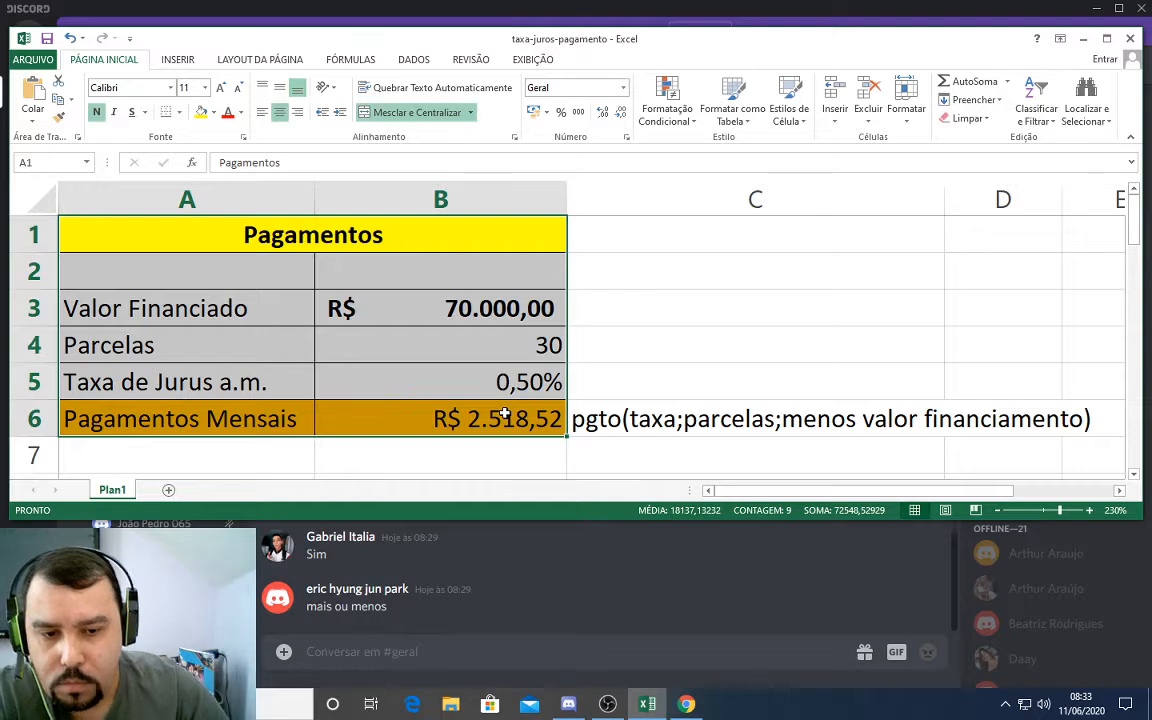
click(314, 234)
mouse_move(185, 229)
mouse_down()
mouse_move(365, 345)
mouse_move(417, 442)
mouse_move(417, 414)
mouse_up()
click(490, 304)
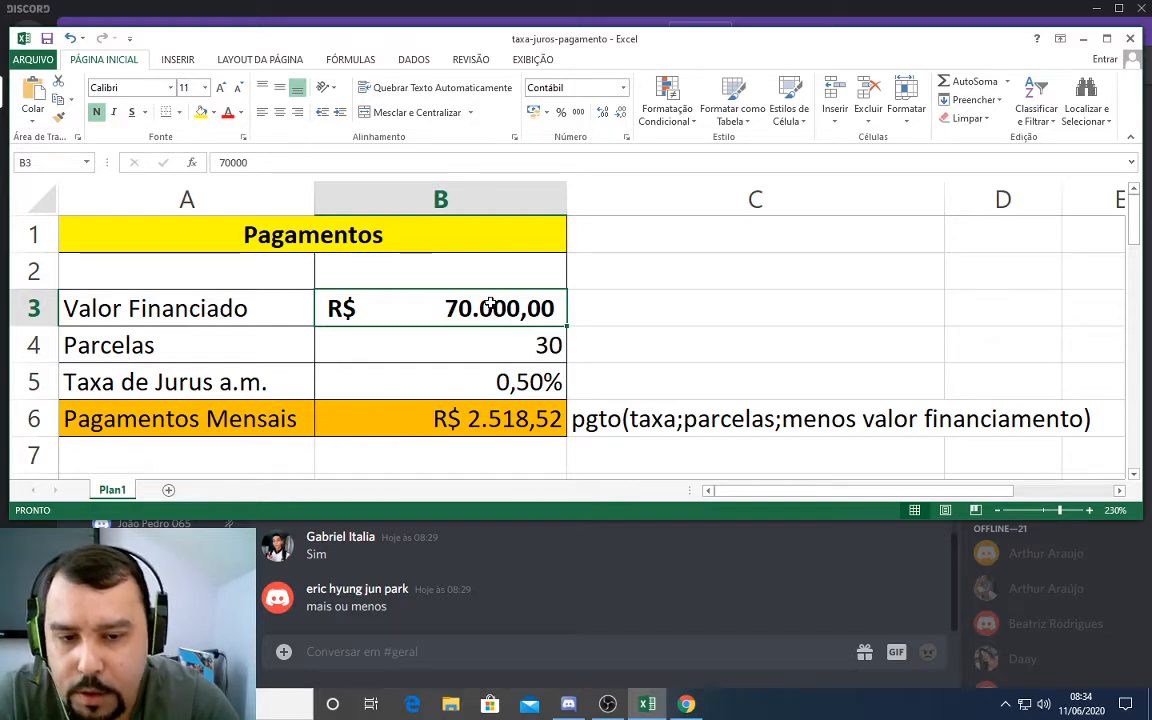
- Review the pgto syntax note in C6, the monthly payment formula in B6 and its inputs in B3 and B4
click(617, 425)
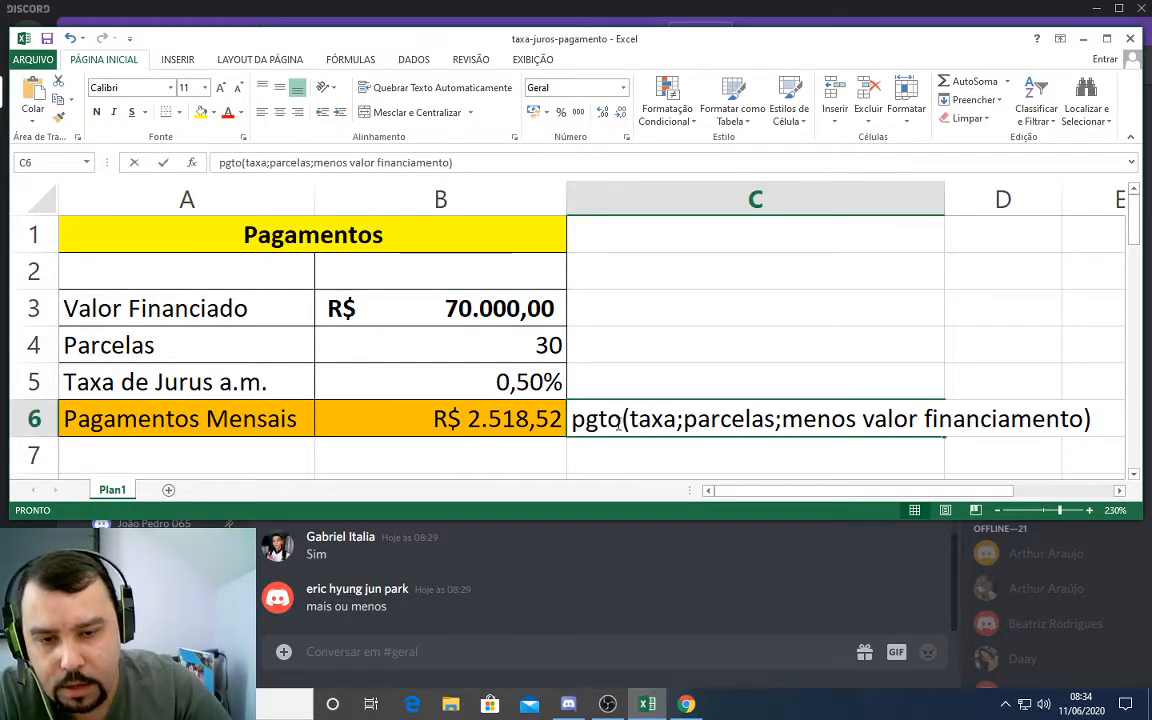
double_click(617, 425)
drag(621, 425, 572, 425)
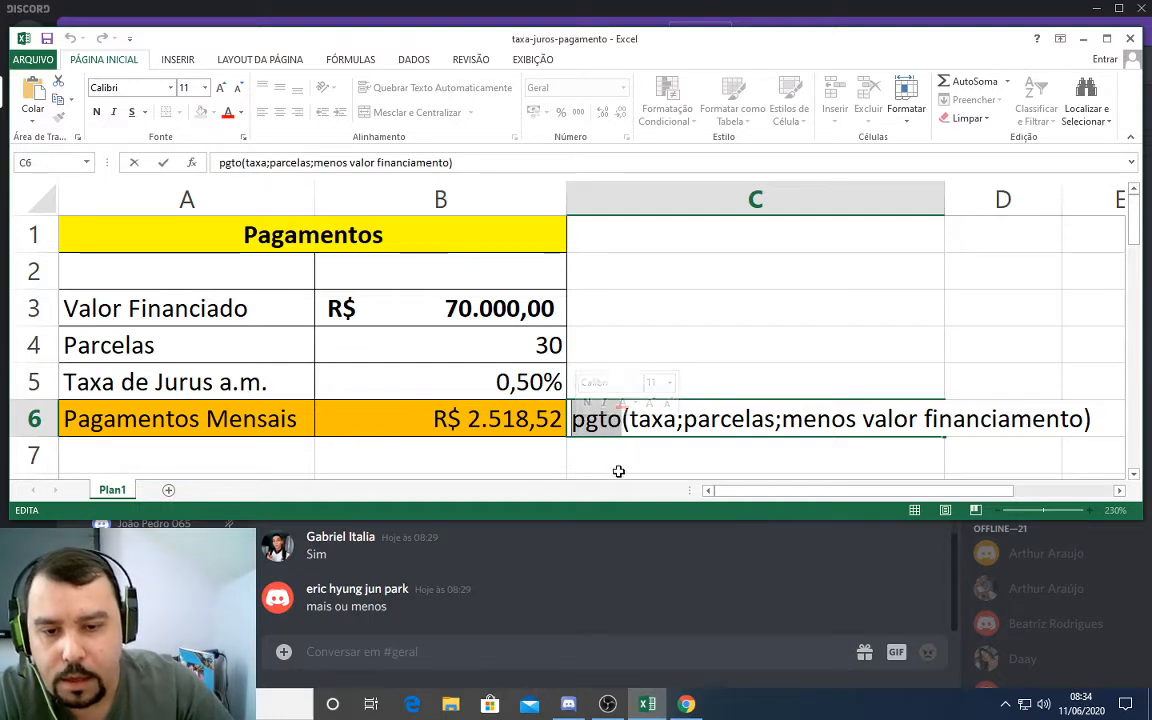
click(625, 310)
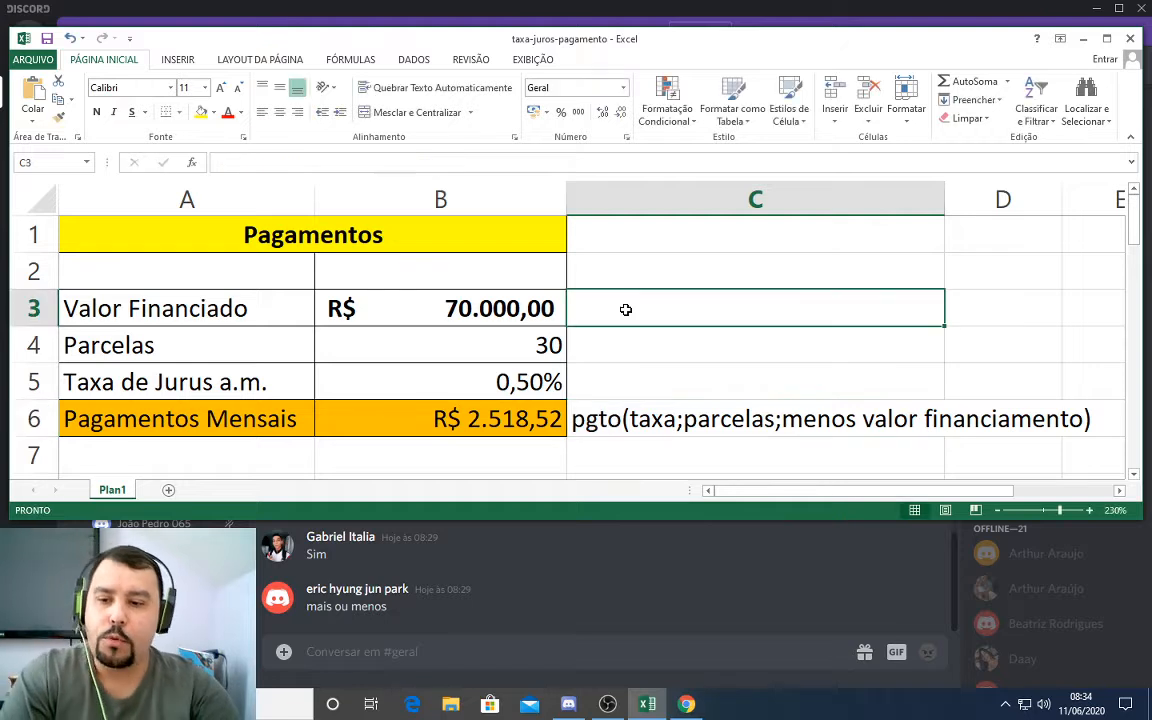
click(365, 429)
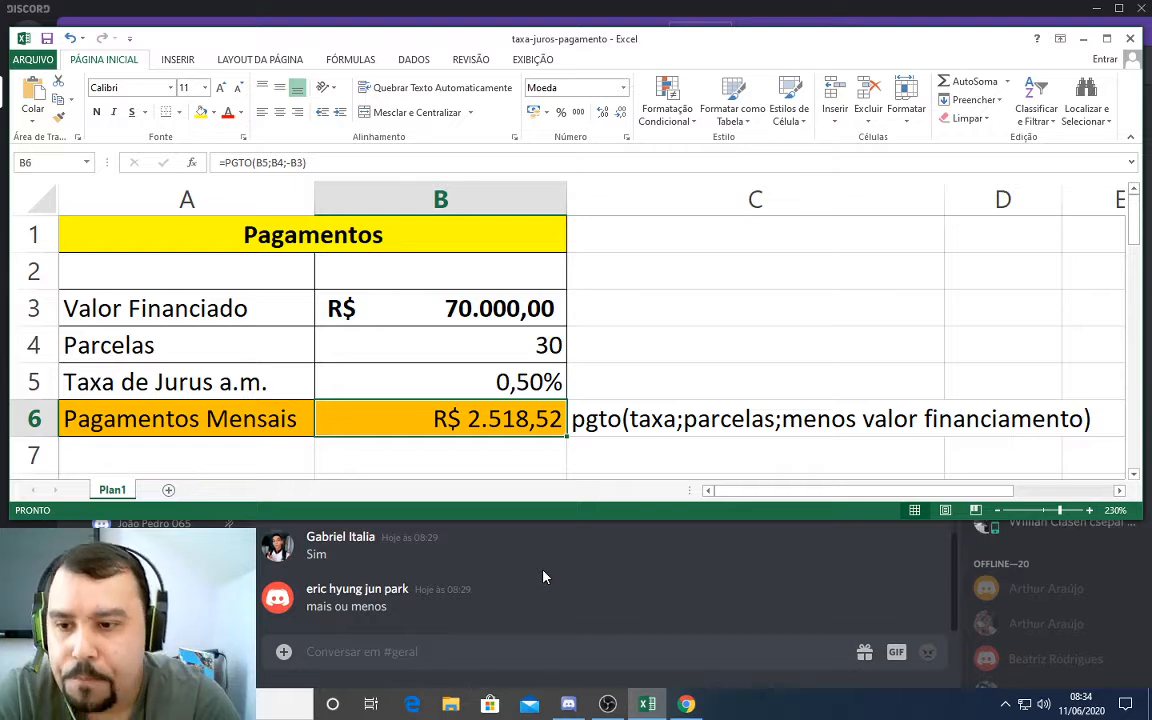
click(386, 316)
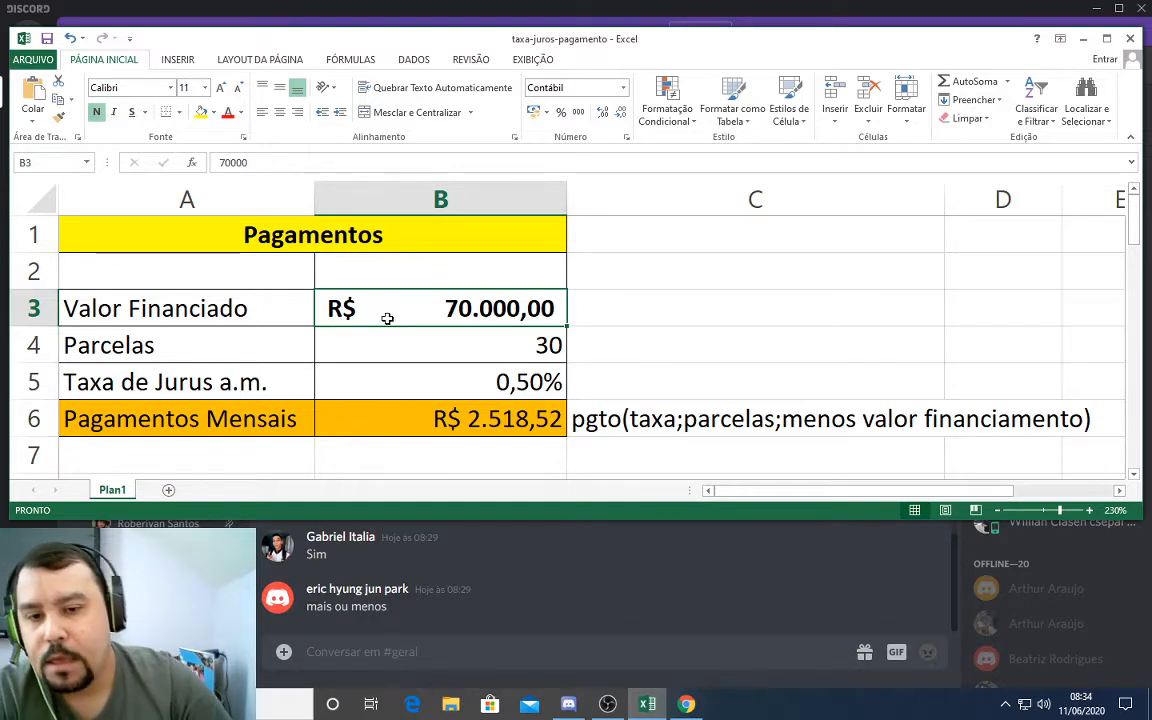
click(433, 352)
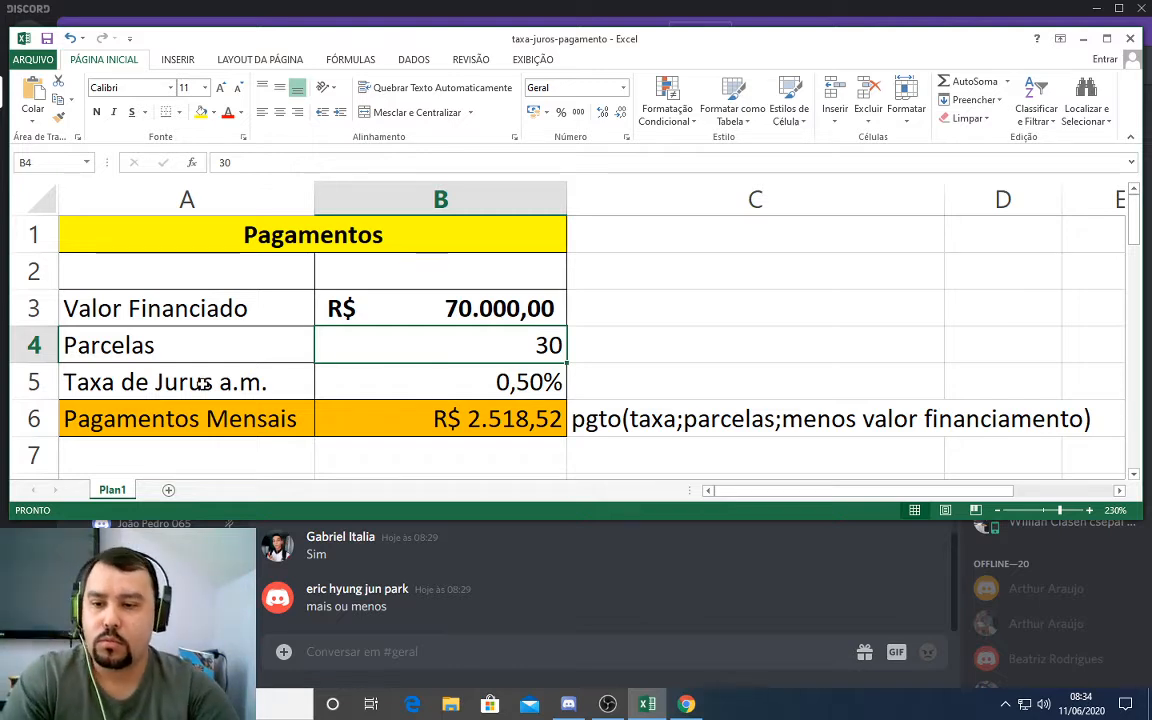
- Correct the interest rate label in A5 to "Taxa de Juros a.m."
double_click(203, 383)
click(213, 381)
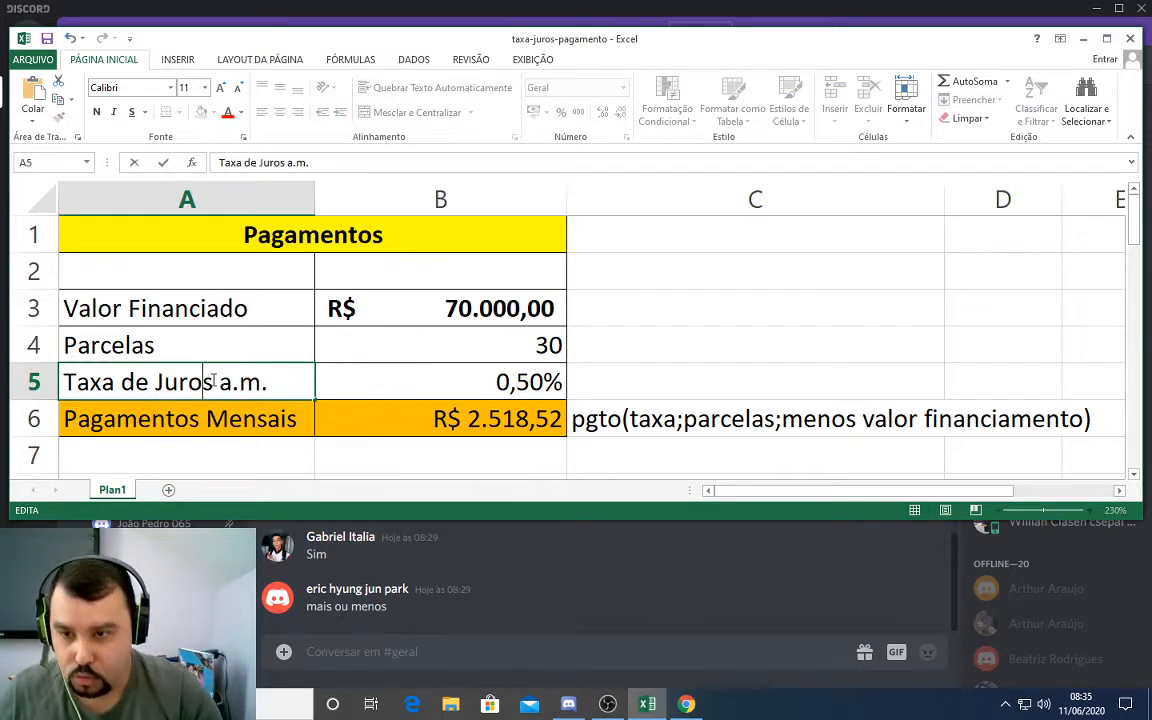
key(Escape)
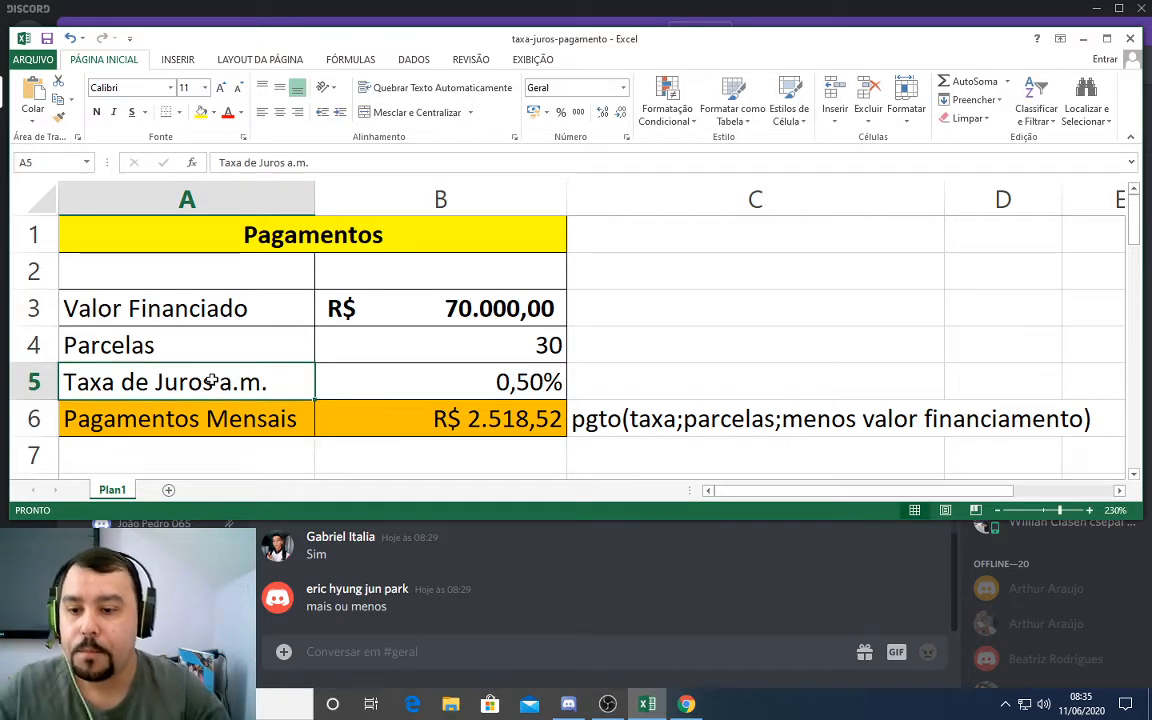
- Go through the interest rate, financed value and installment cells in B3:B5, ending on the rate in B5
click(365, 378)
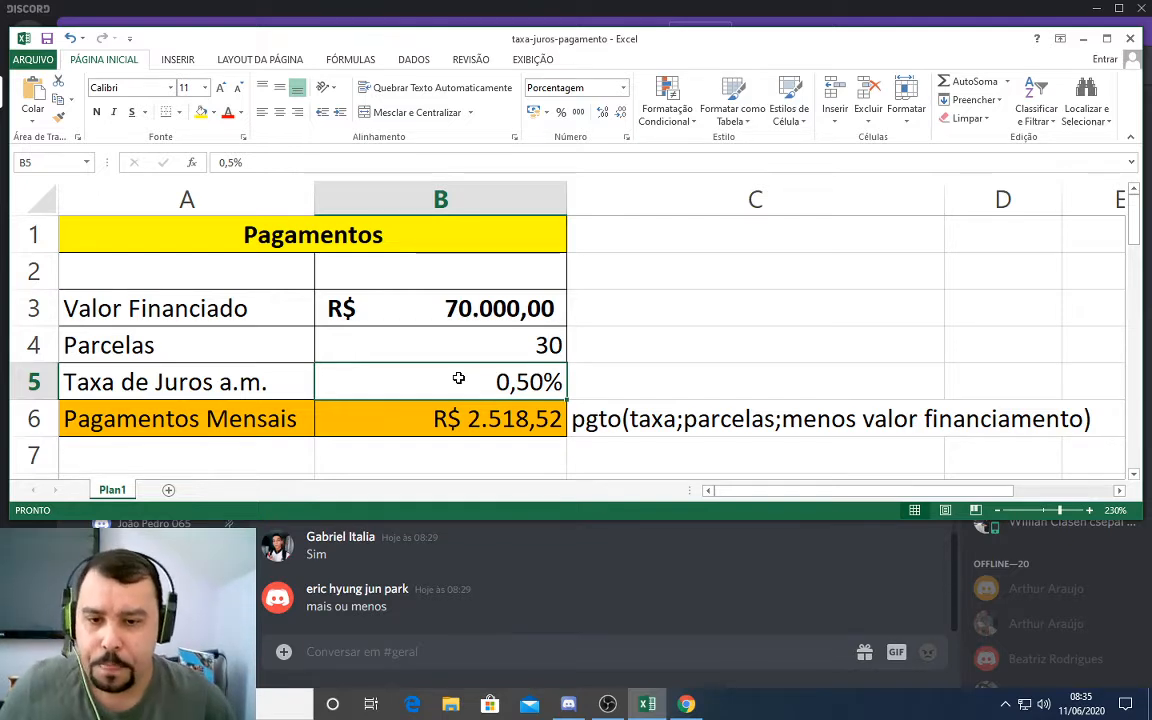
click(447, 307)
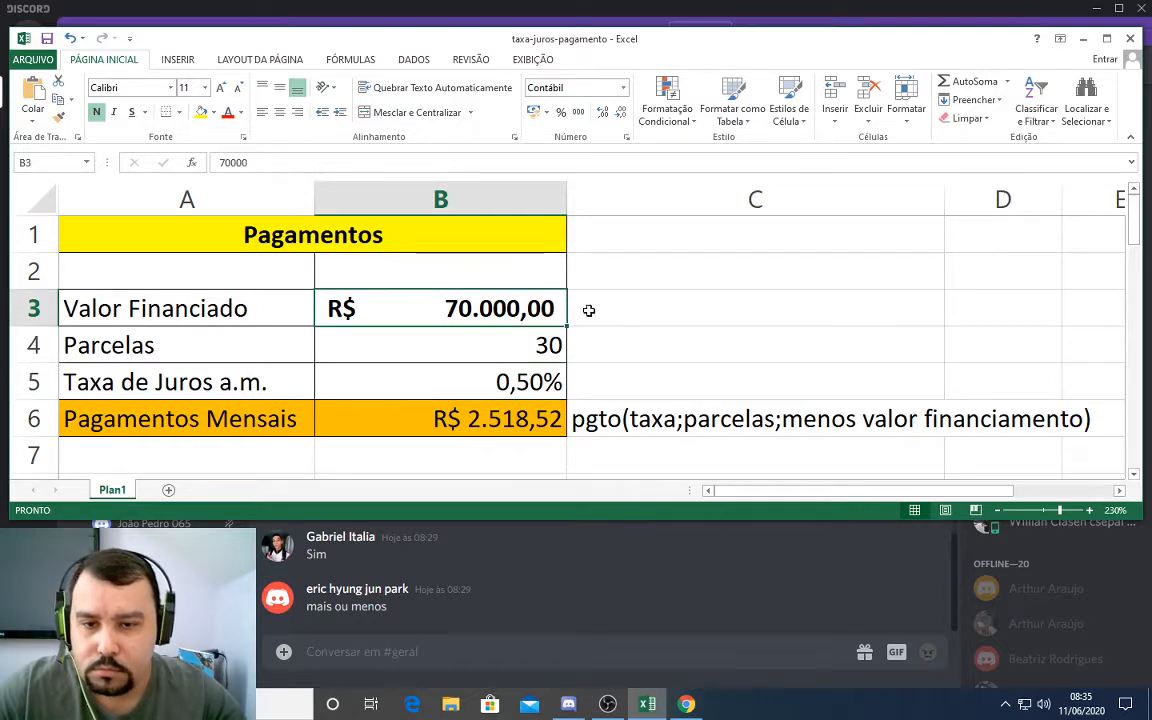
key(Right)
key(Left)
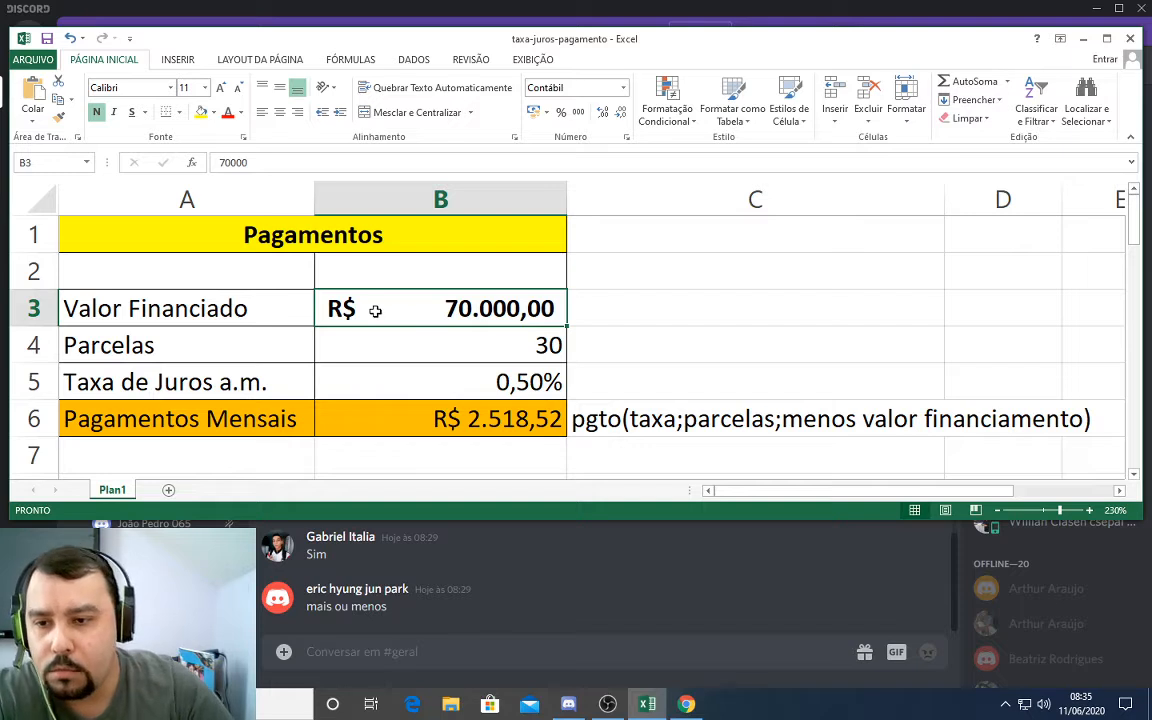
click(445, 340)
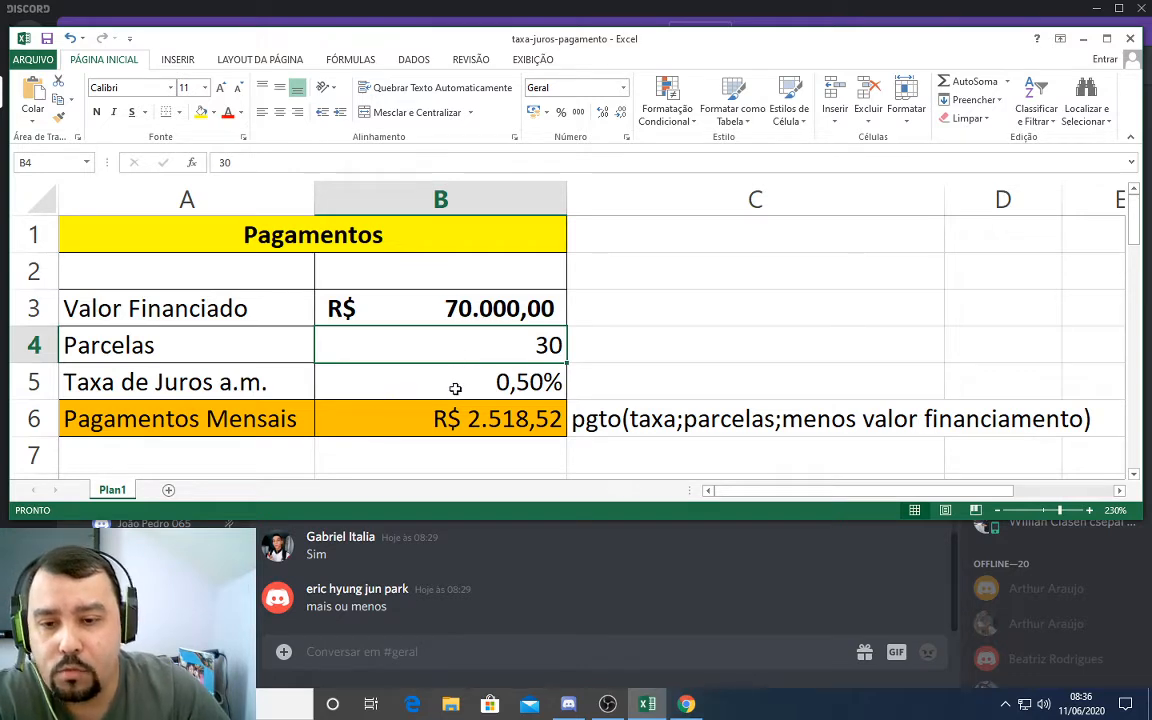
click(455, 389)
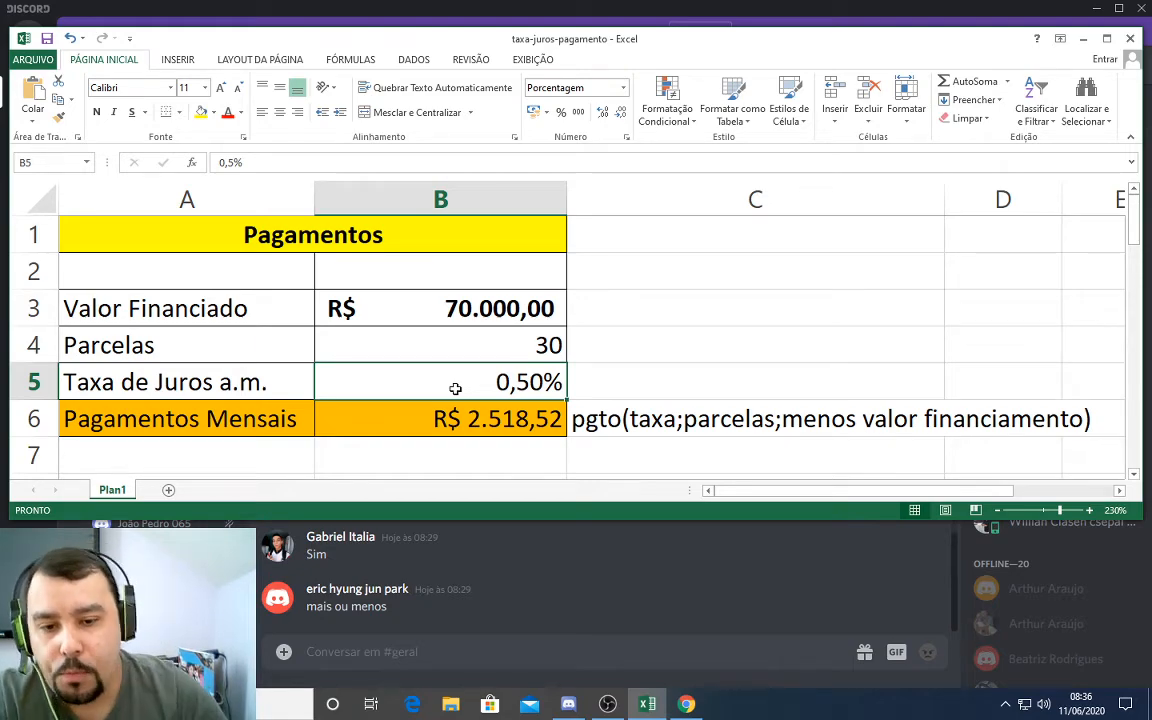
- Switch to Chrome, maximize it and search Google in a new tab for "taxa atual de juros a.m."
click(684, 702)
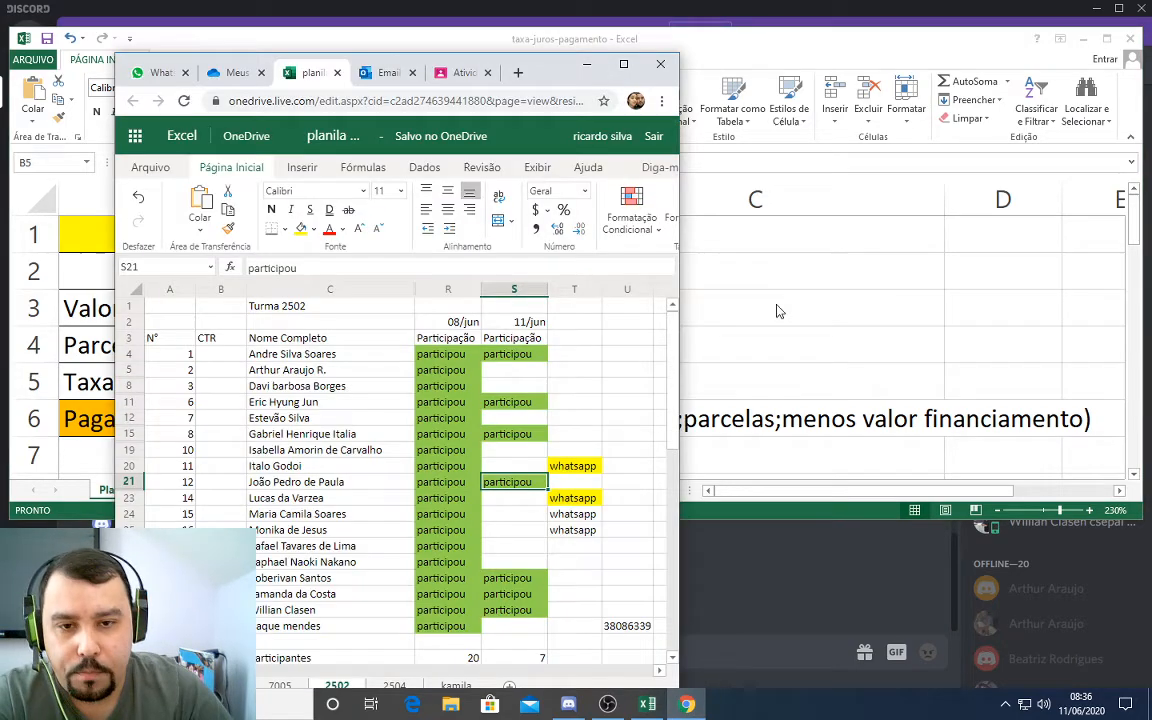
click(632, 68)
click(884, 13)
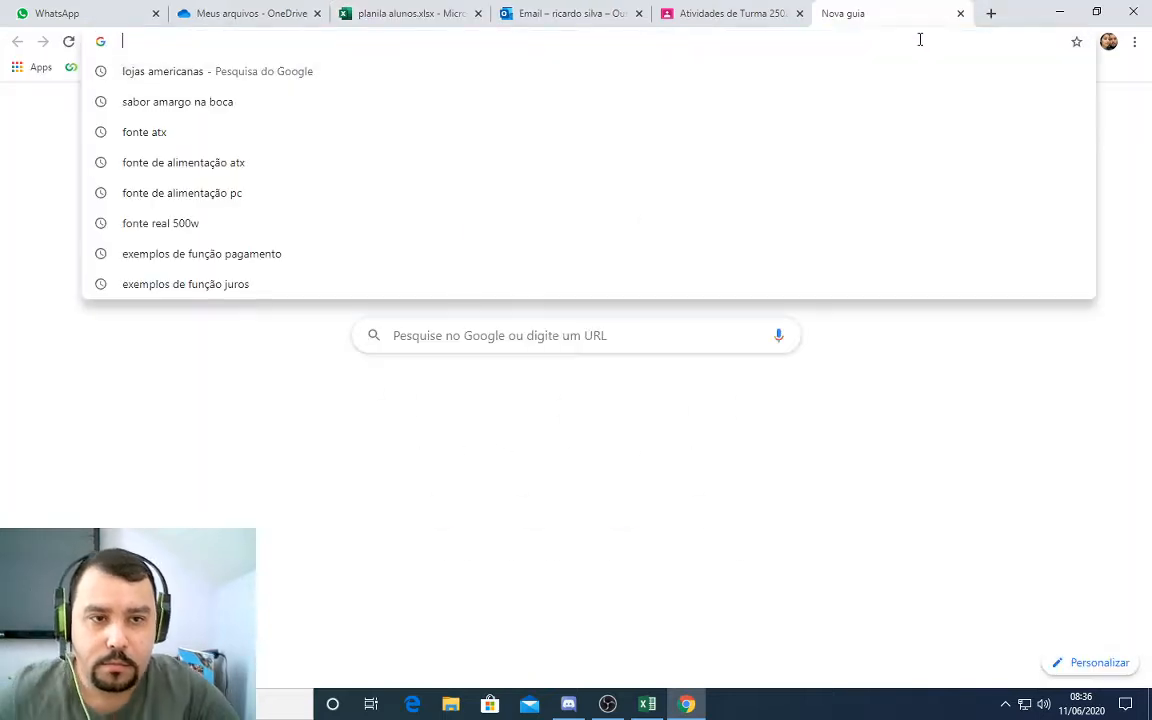
text(ta)
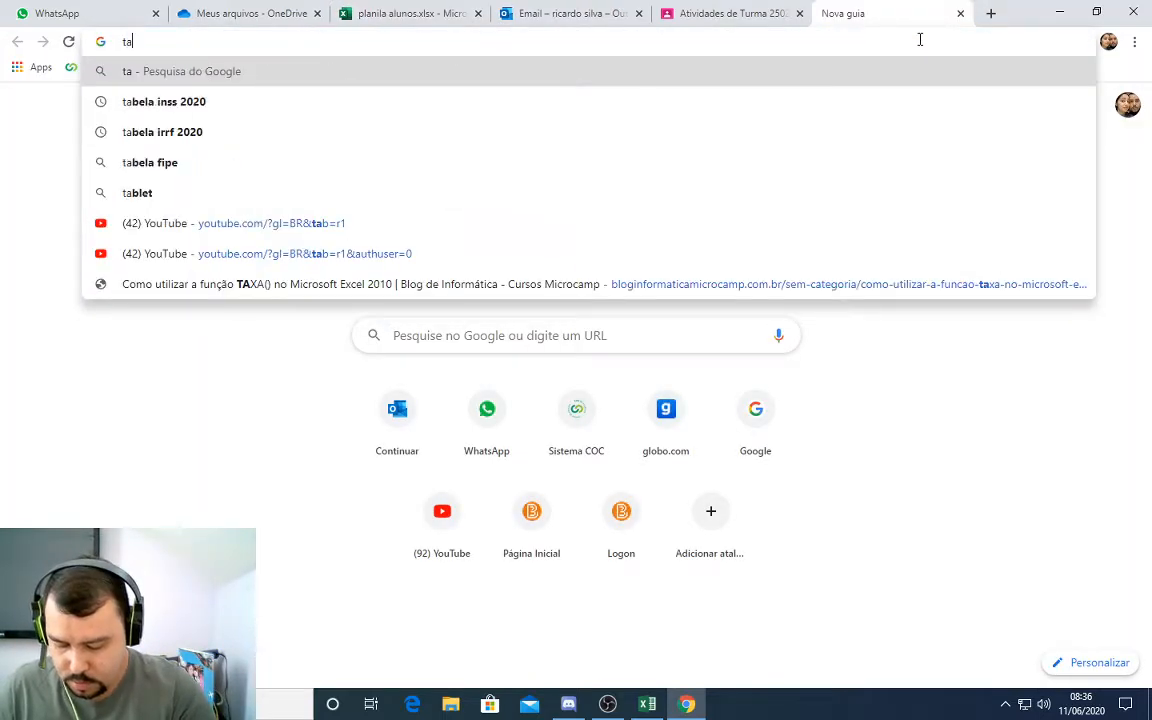
text(xa atual de juros)
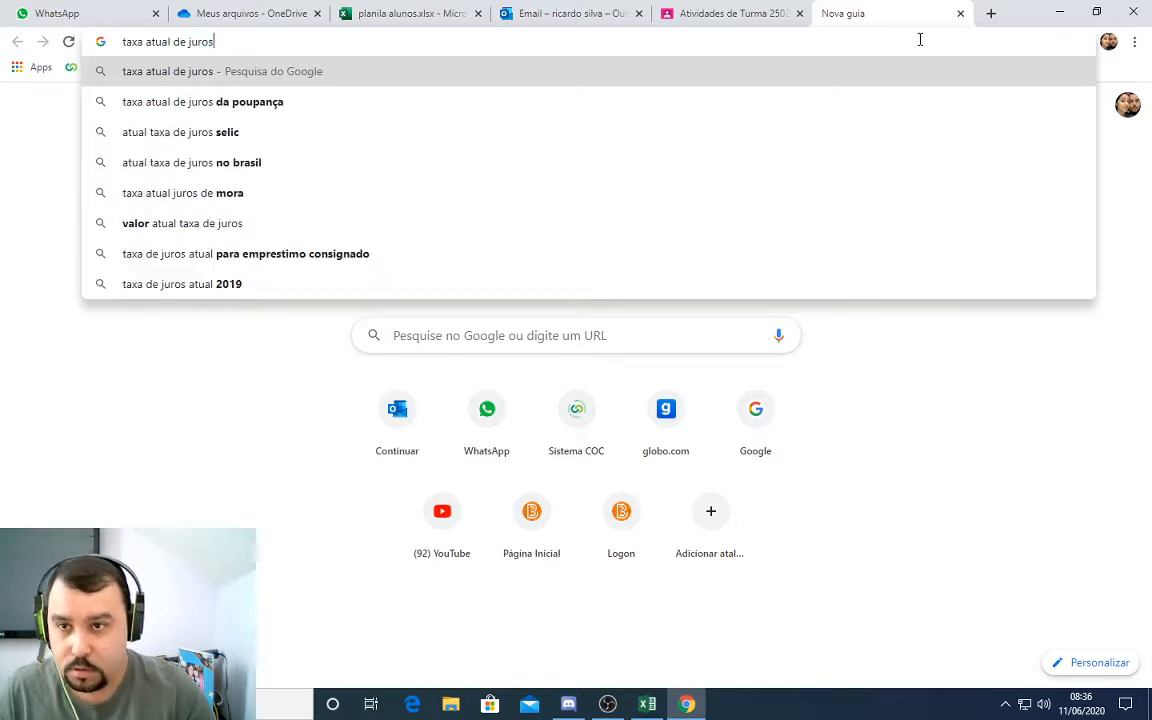
text( a.m)
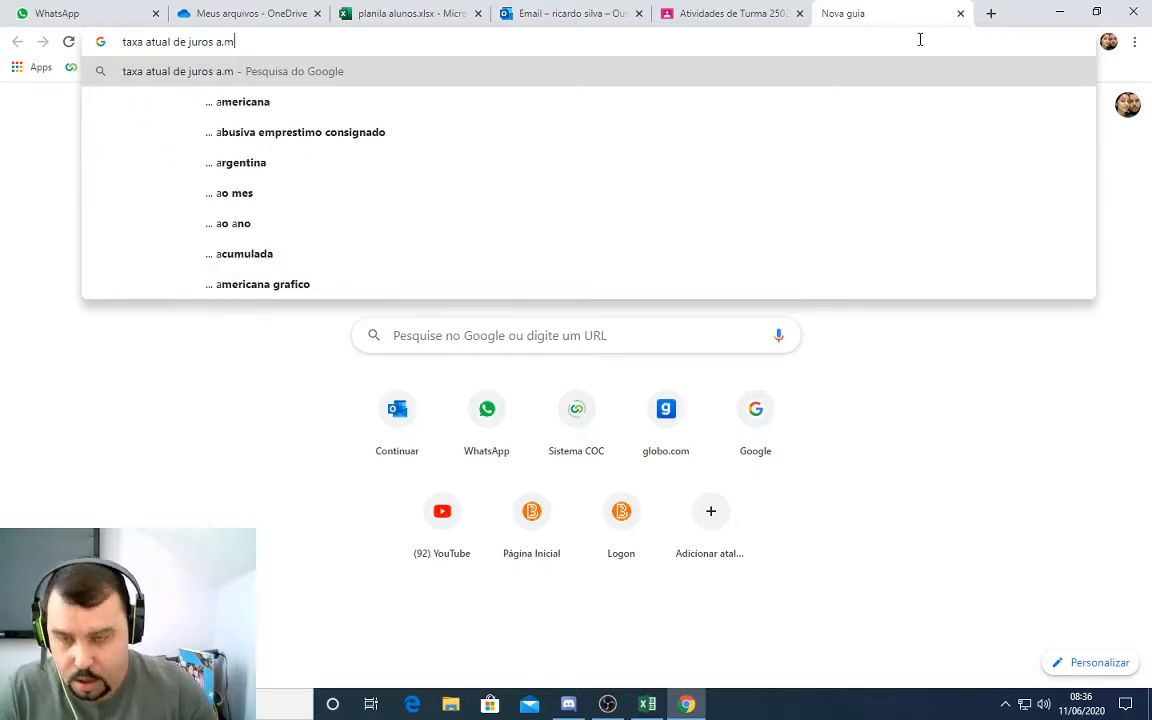
text(.)
key(Return)
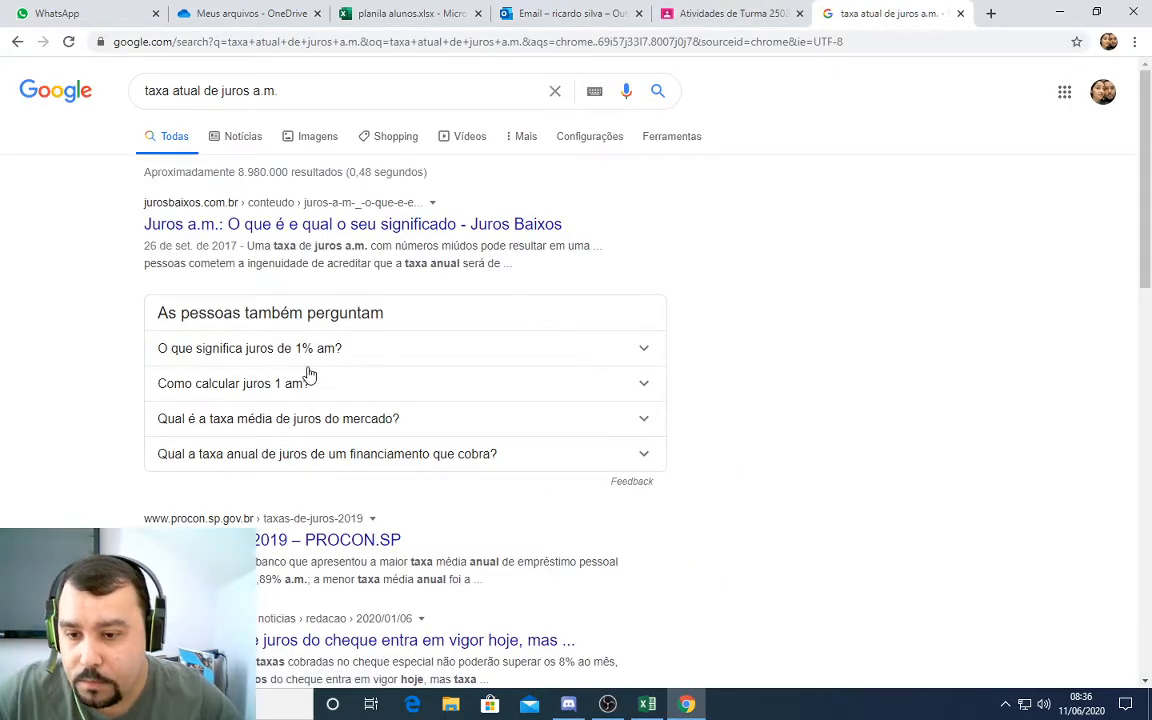
- Skim the search results and refine the query to "taxa atual de juros a.m. 2020"
scroll(309, 373, down, 1)
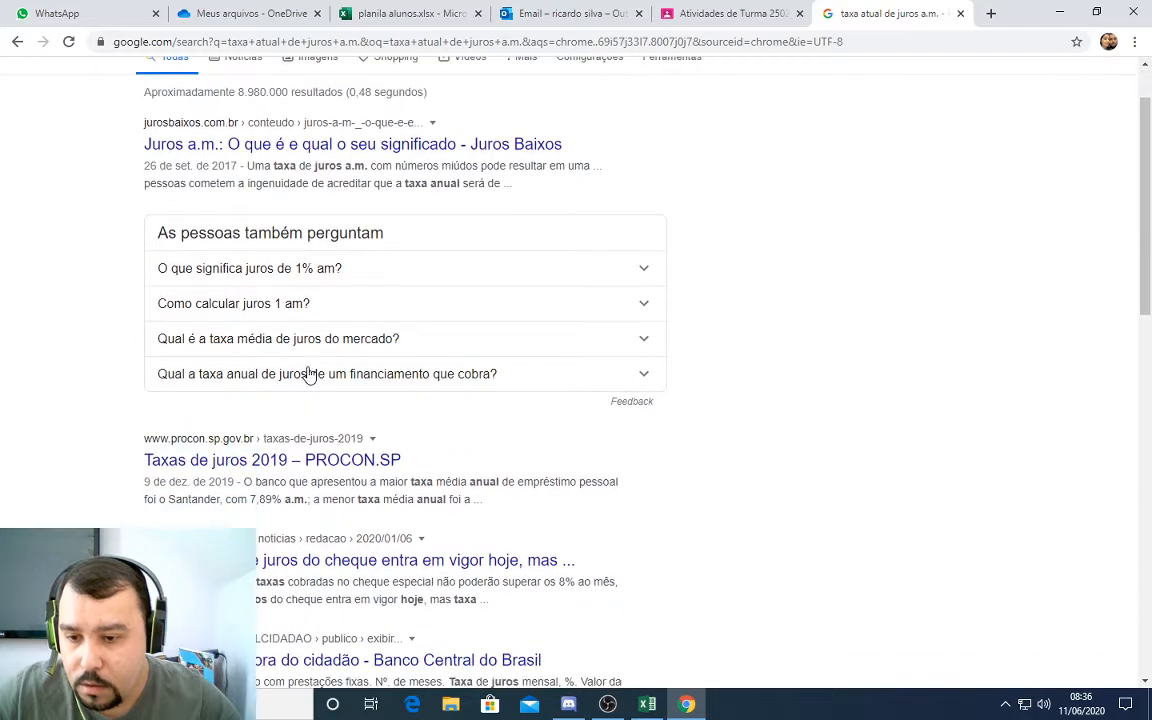
scroll(309, 373, up, 1)
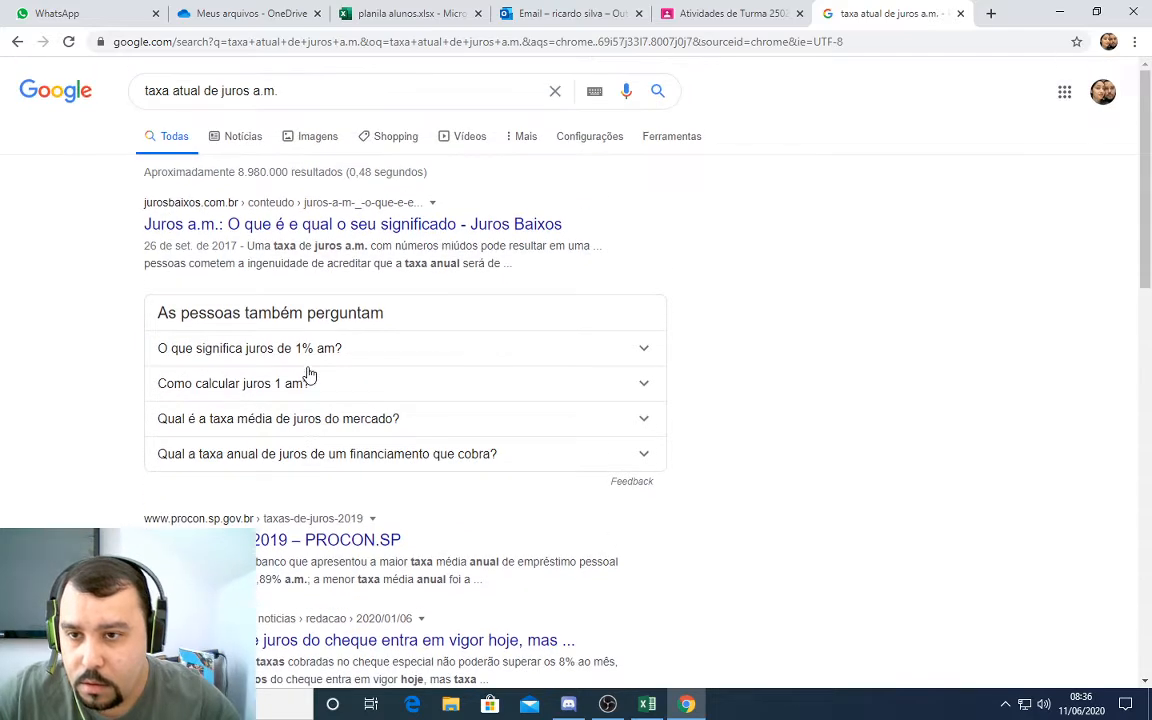
click(309, 95)
text(2020)
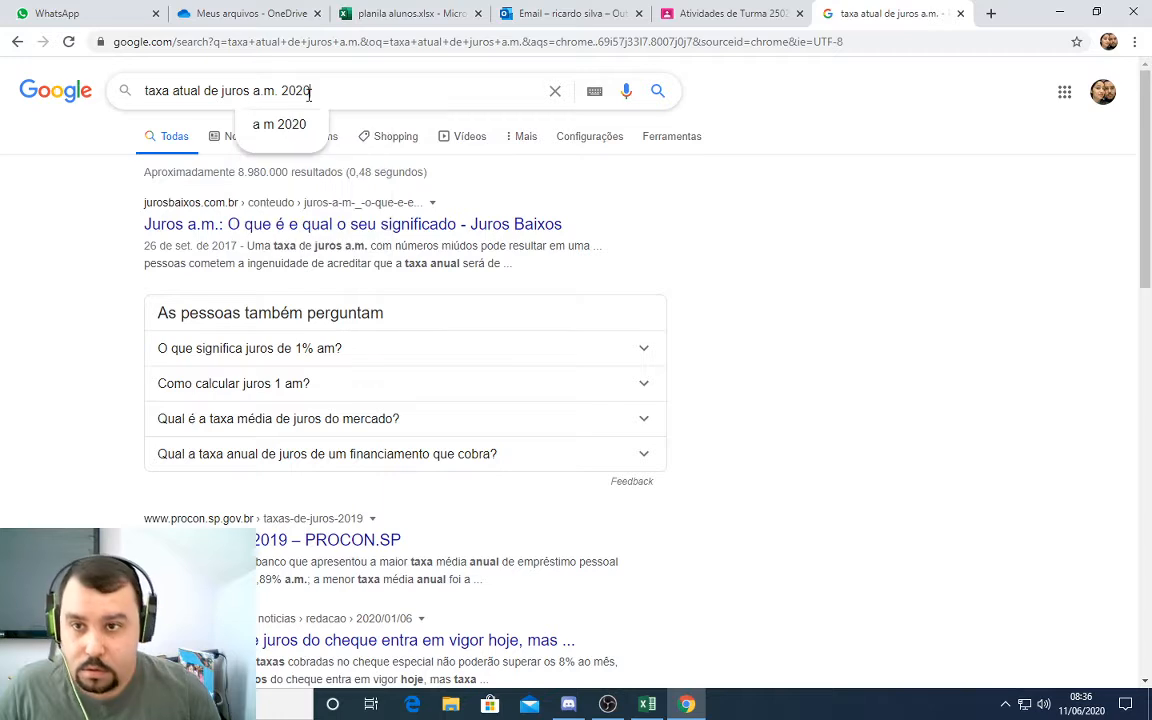
key(Return)
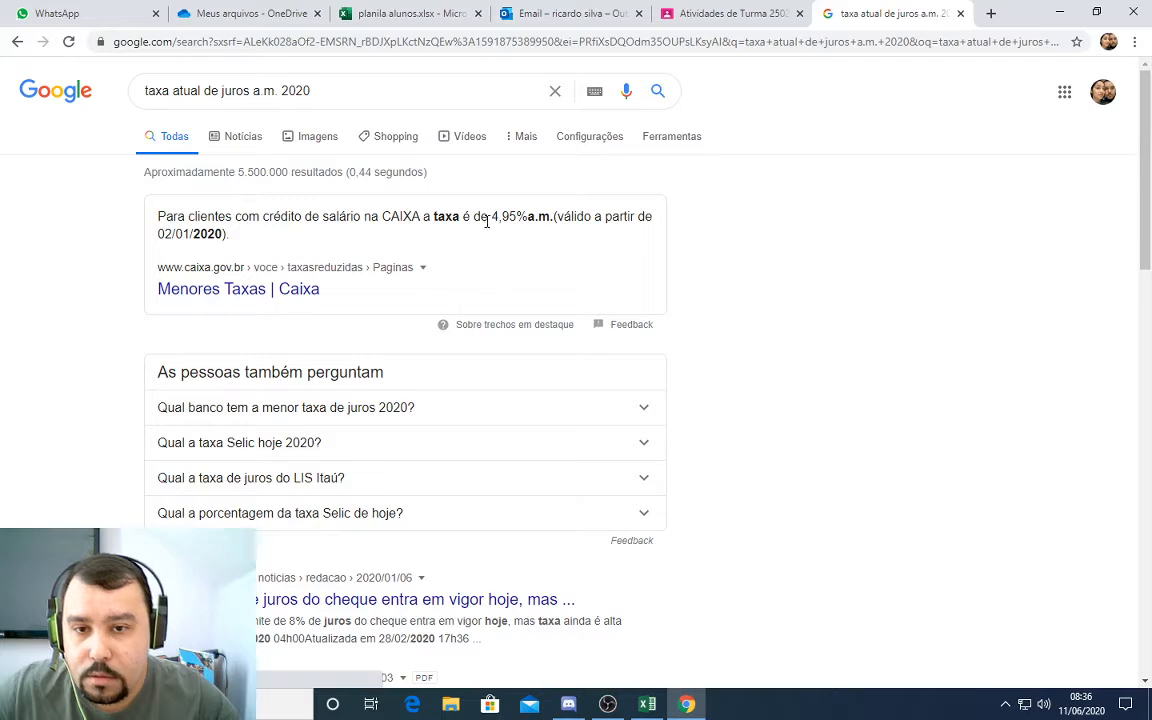
- Highlight the CAIXA rate and its "a.m." abbreviation in the featured search result
drag(492, 216, 527, 216)
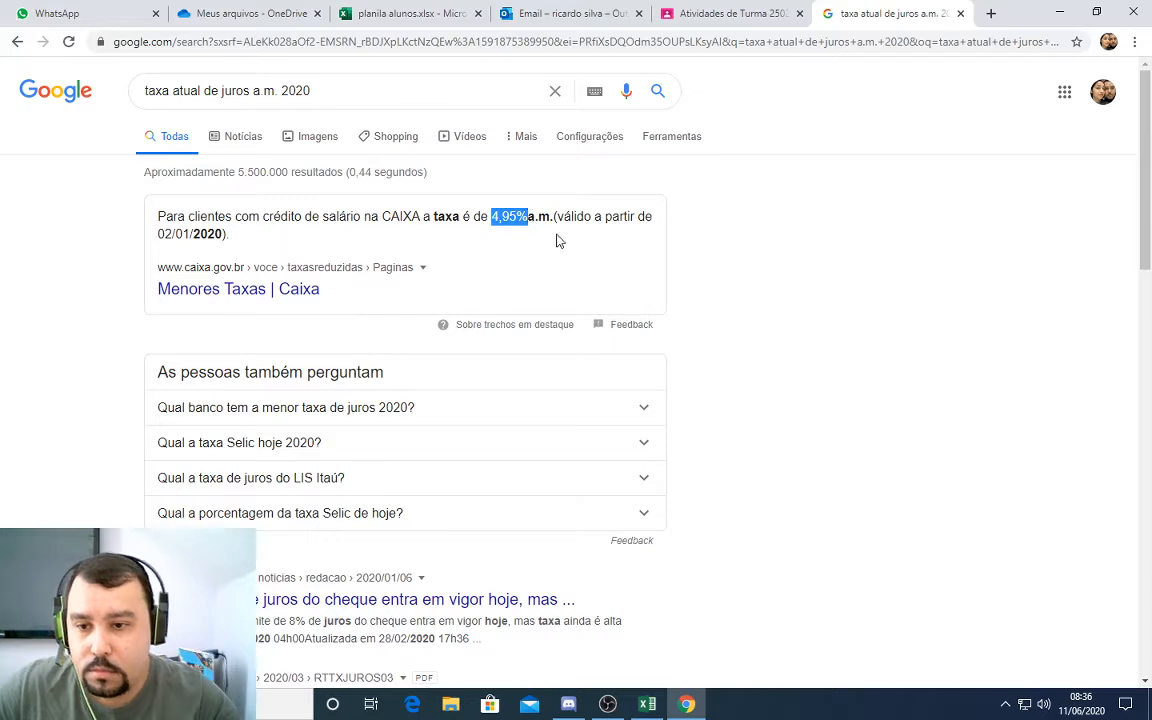
scroll(370, 306, down, 1)
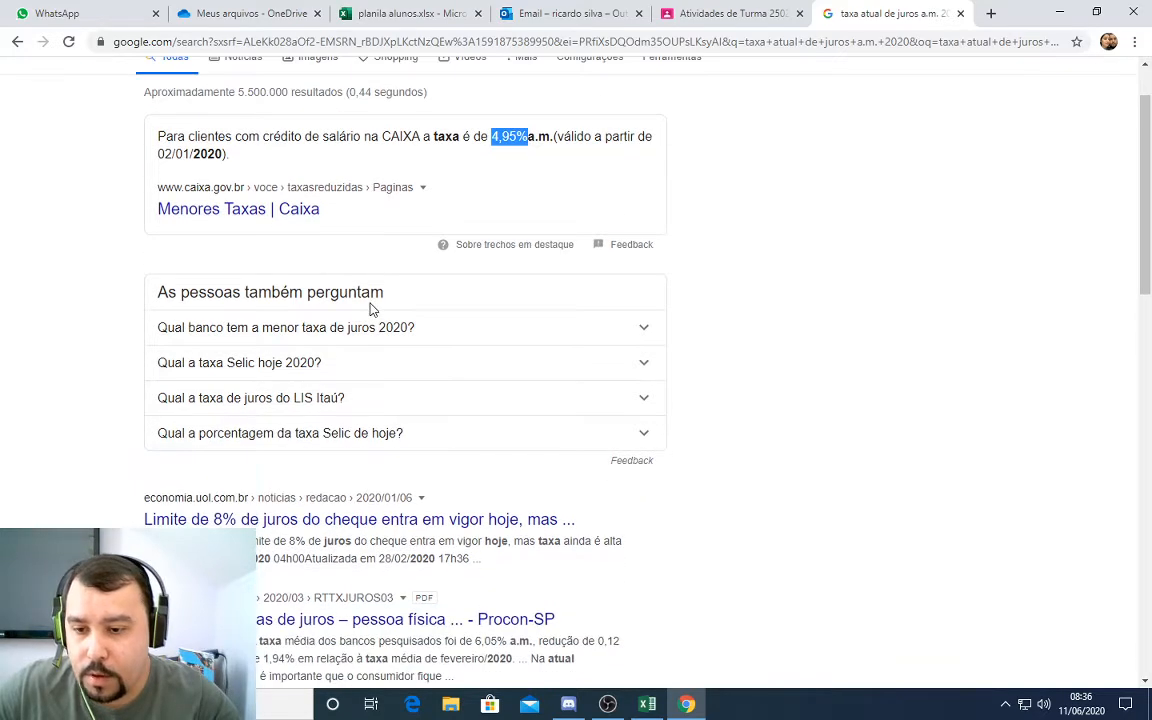
scroll(370, 306, up, 1)
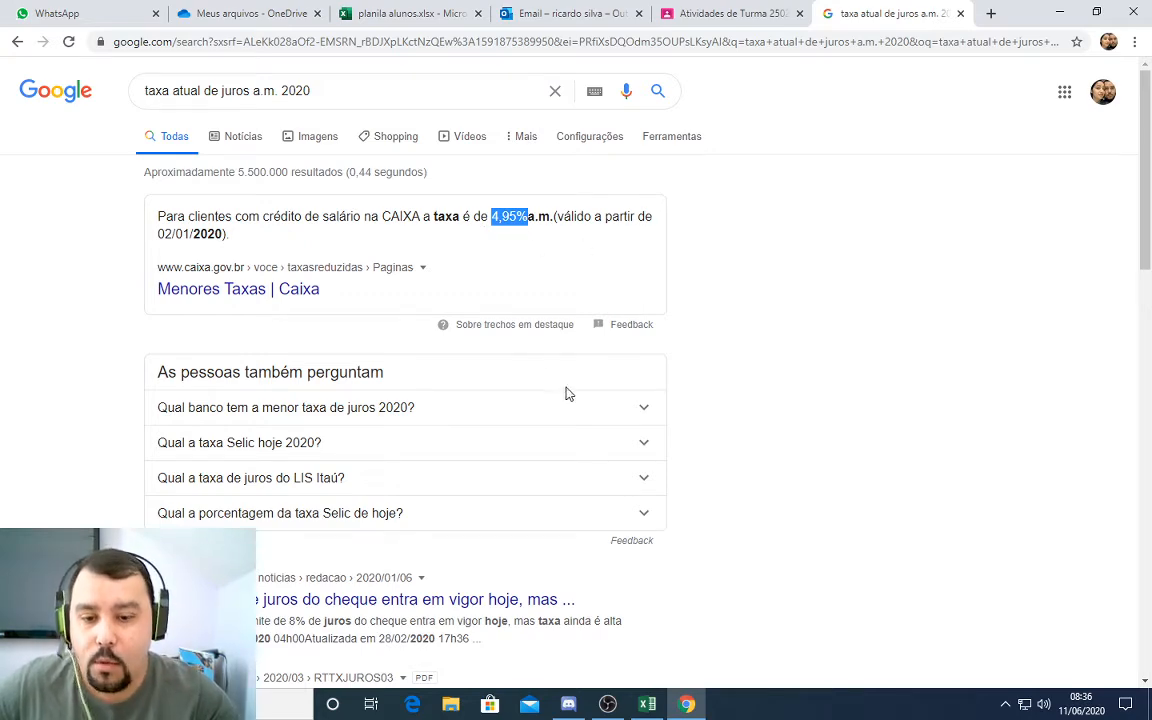
drag(527, 216, 551, 216)
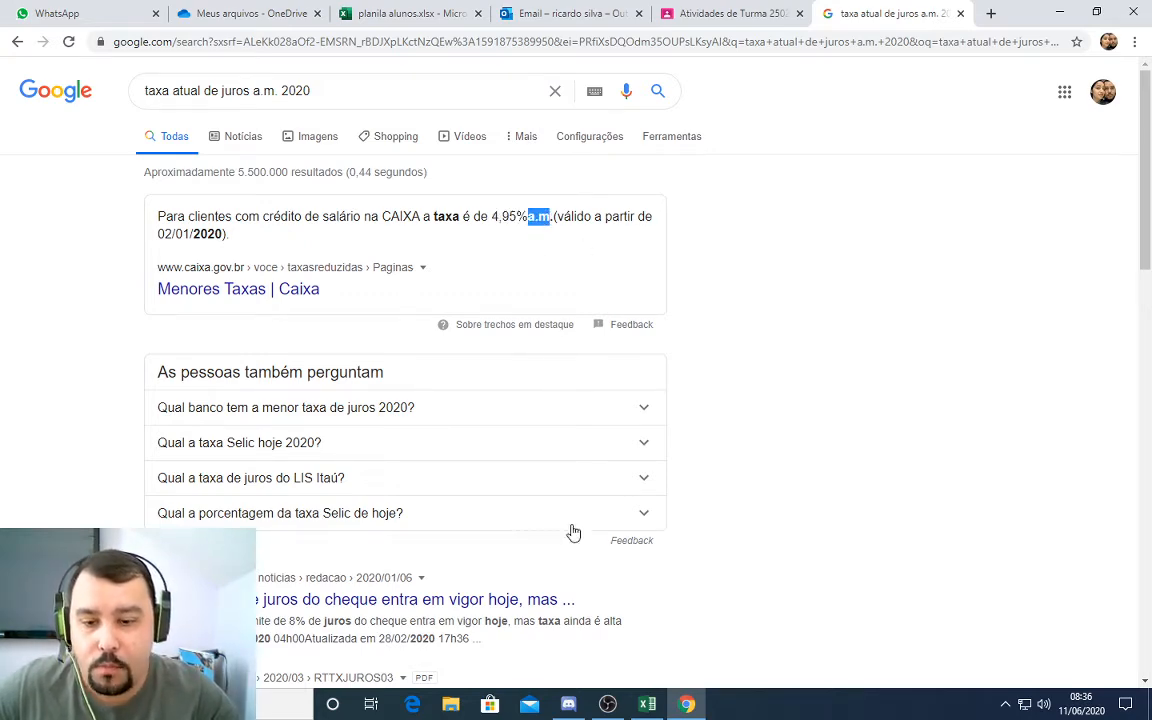
- Return to the Excel payment workbook and review the interest rate in B5 and the financed value in B3
click(588, 628)
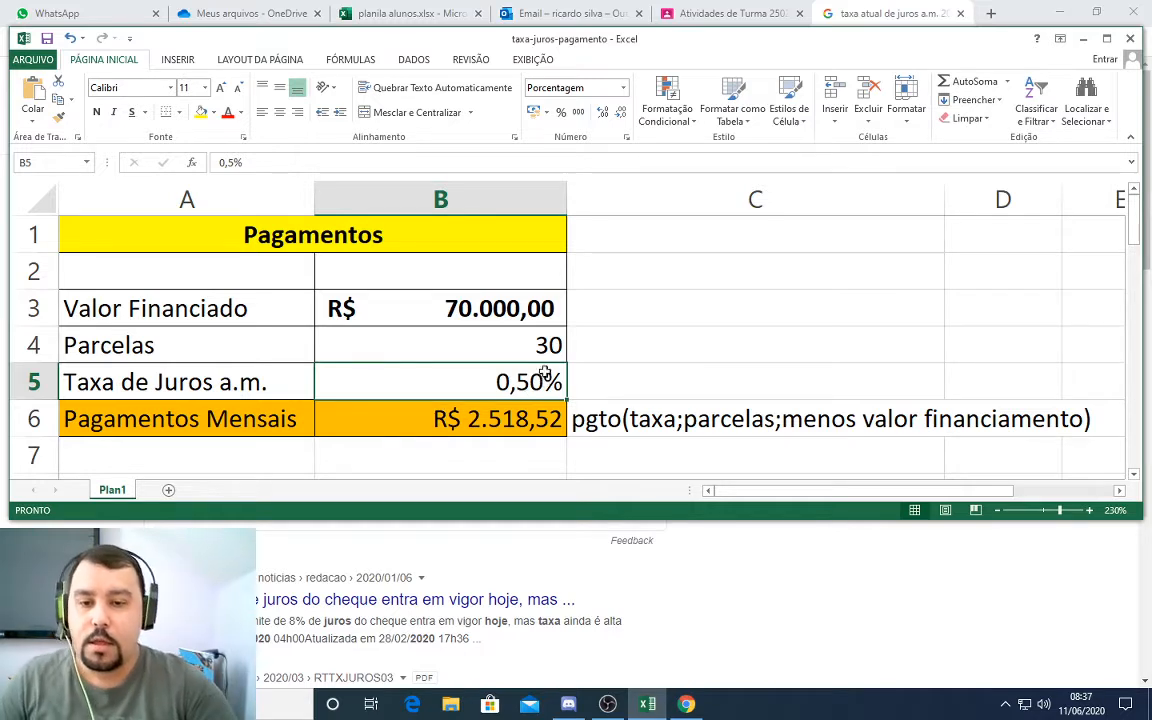
click(589, 378)
click(545, 375)
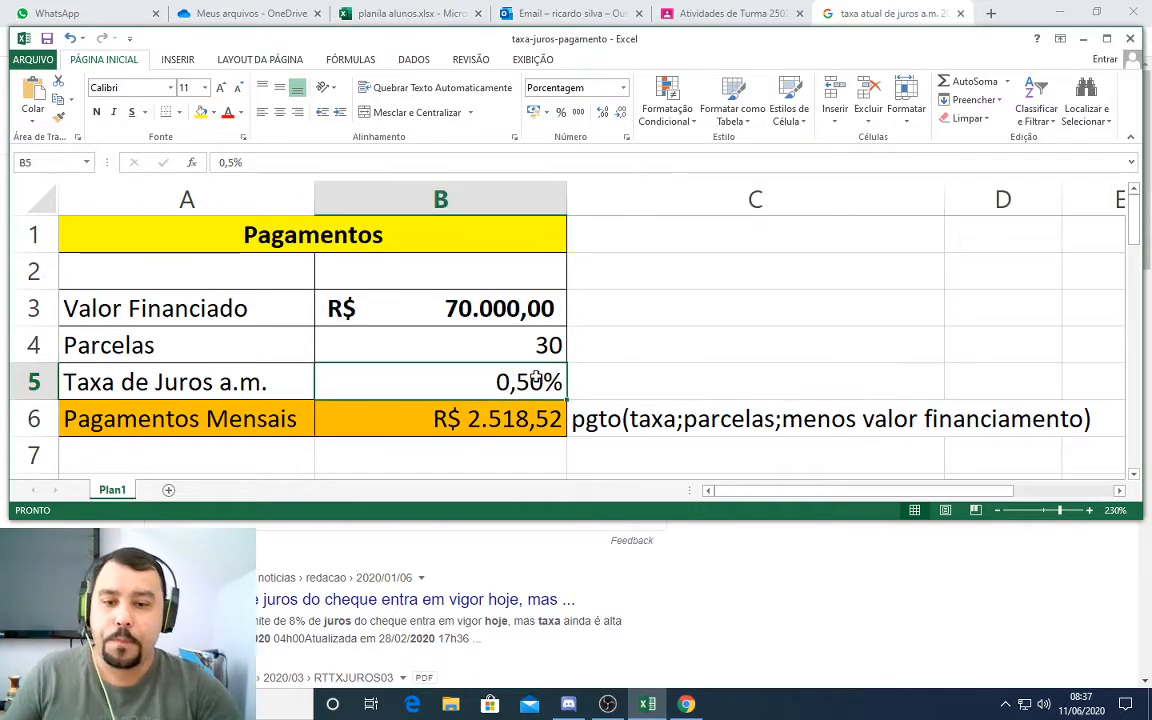
click(517, 331)
click(518, 378)
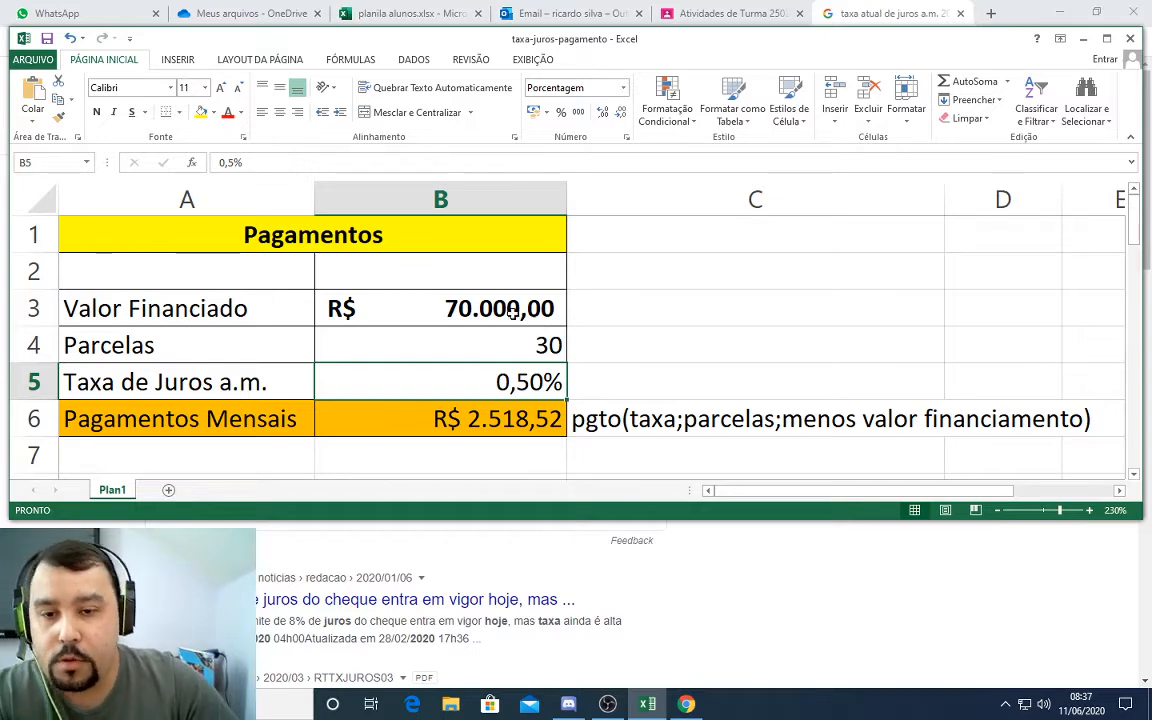
click(391, 311)
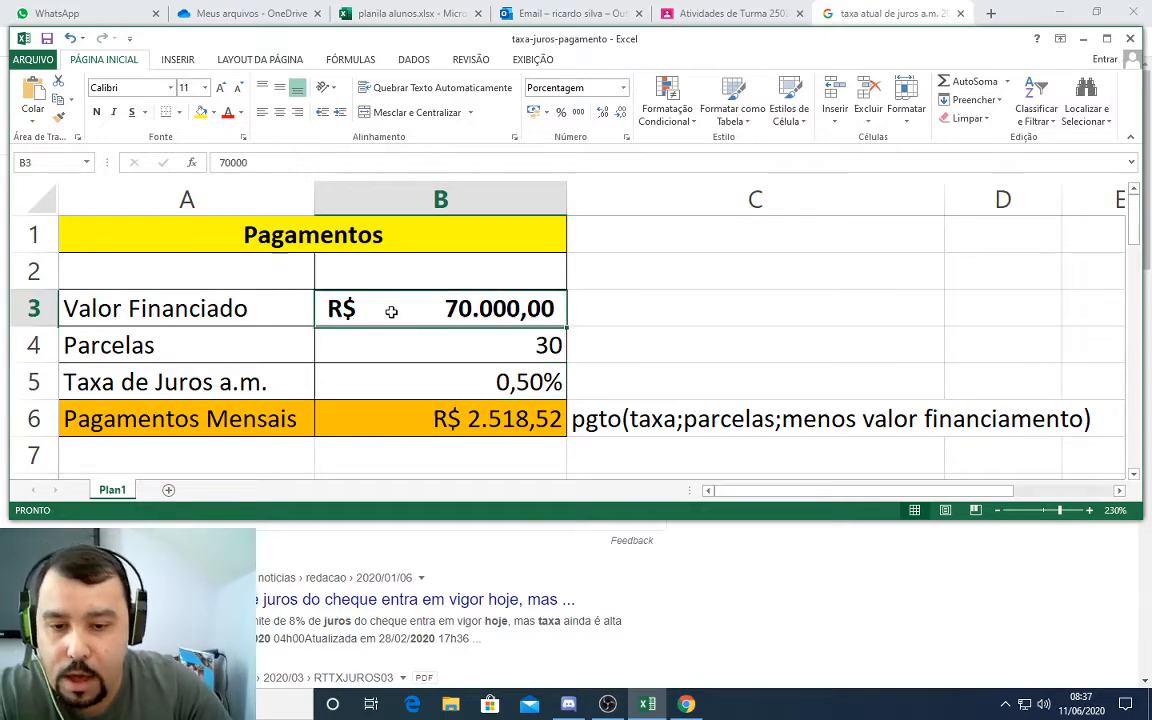
- Bring Discord up behind the Excel workbook and point out the installments in row 4, ending on cell C4
click(568, 704)
click(647, 704)
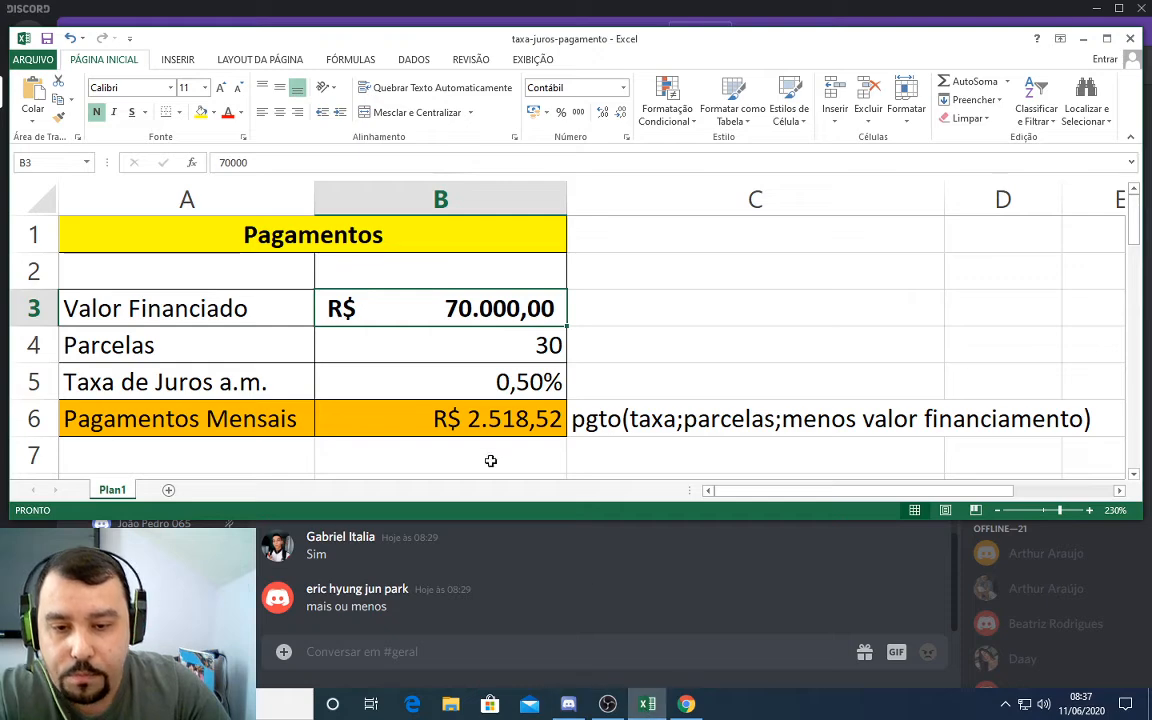
click(507, 346)
click(676, 340)
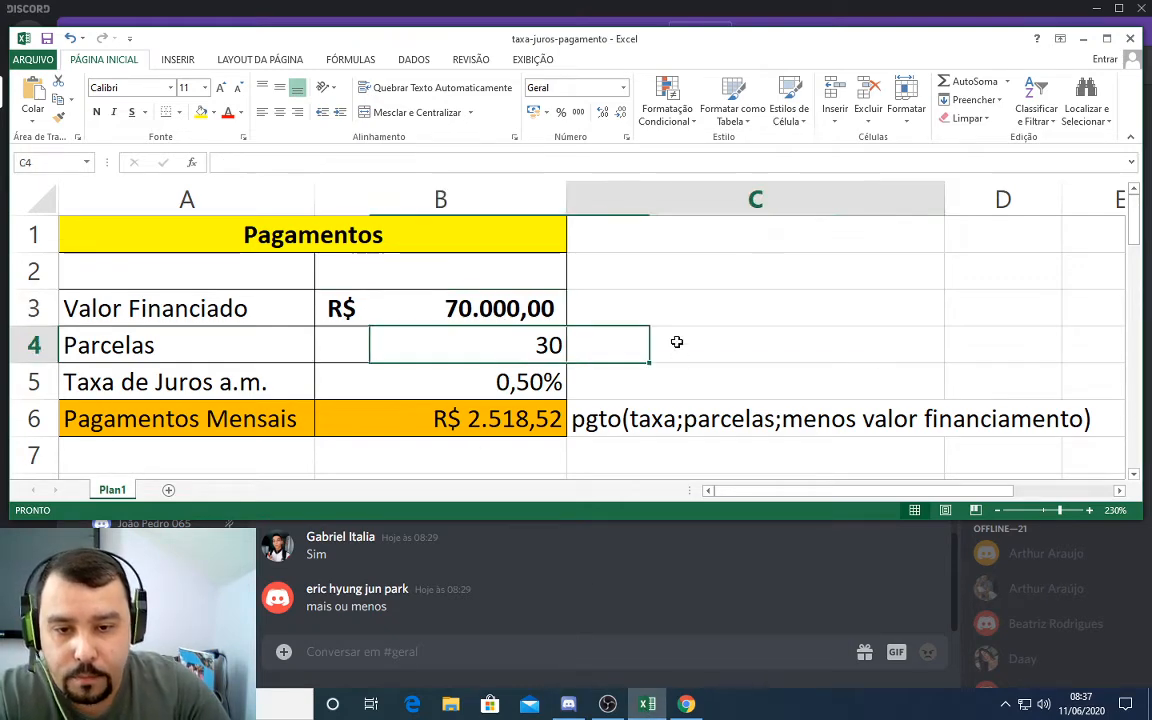
- Convert the installments to years in C4 with the formula =B4/12, and clear the cell
text(=)
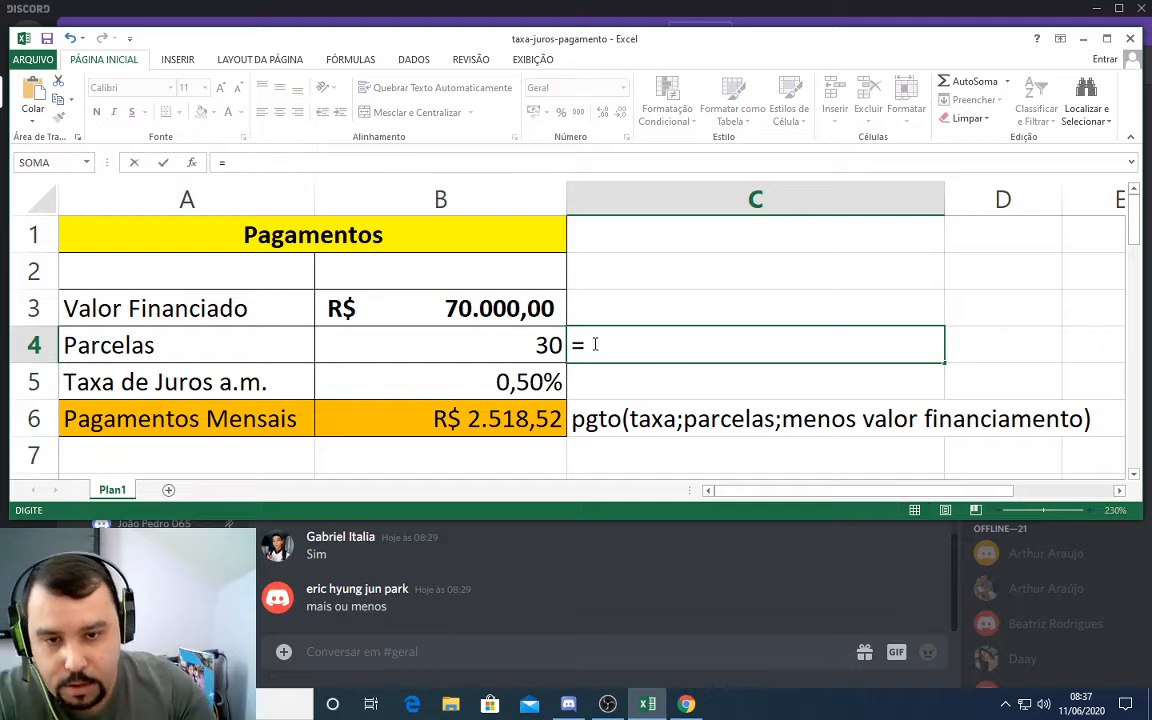
click(536, 344)
text(/12)
key(Return)
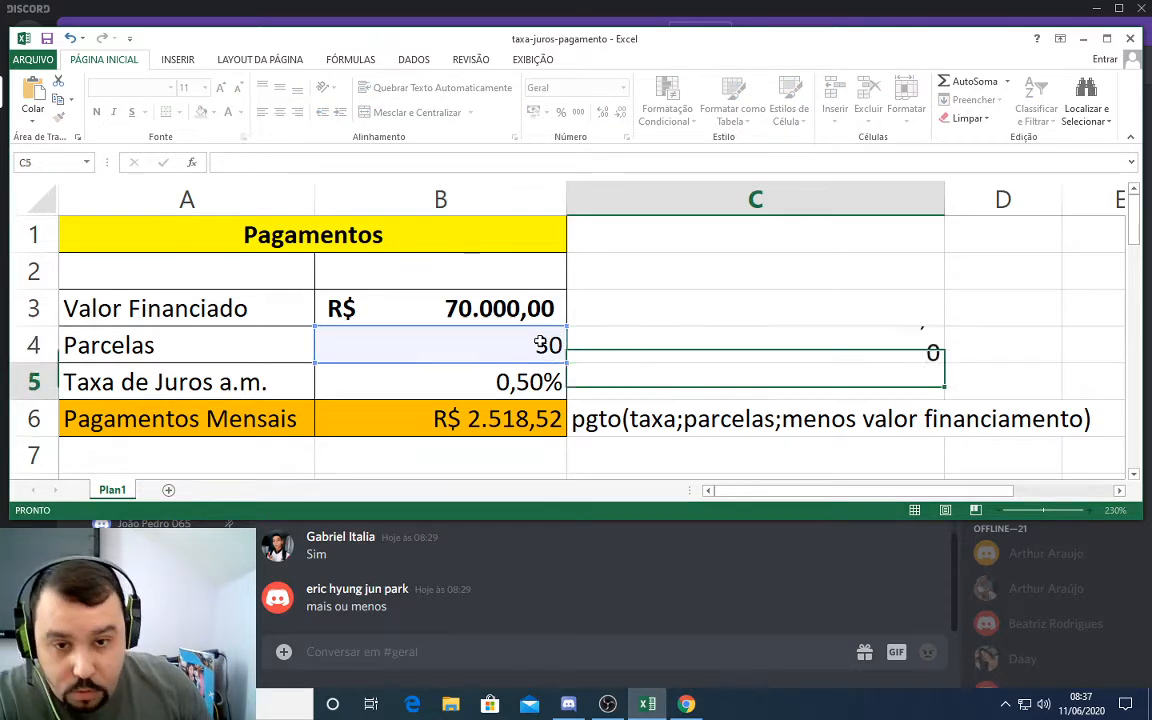
key(Up)
key(Delete)
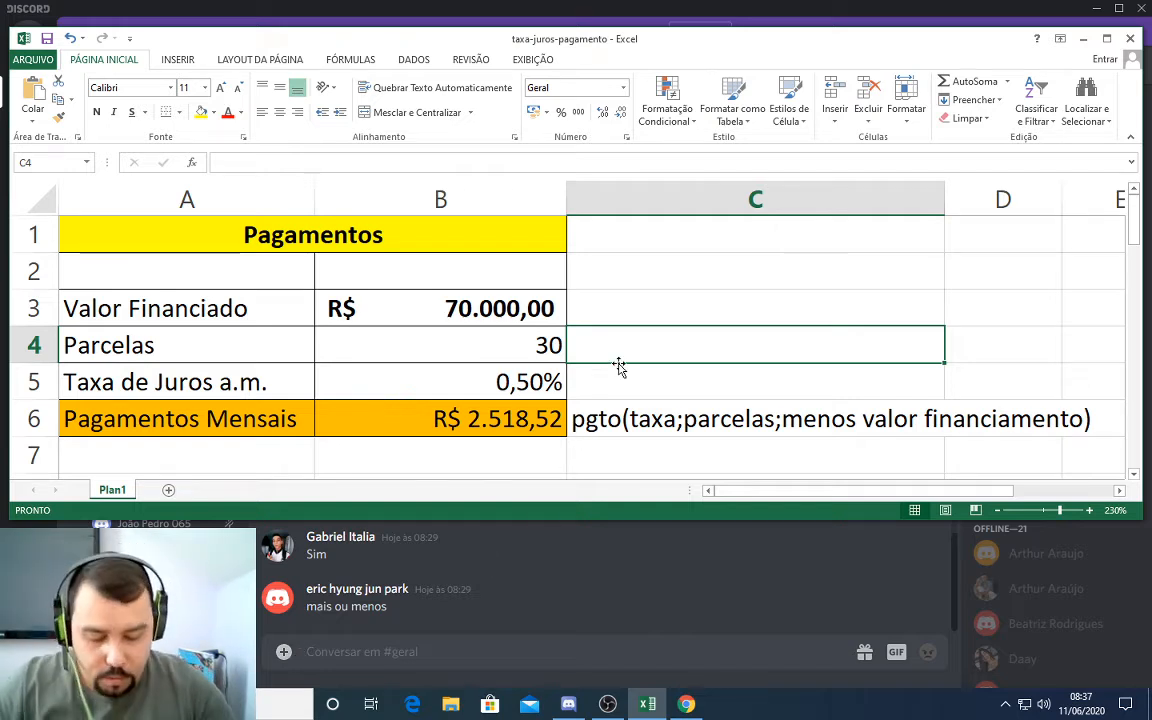
- Repeat the B4 divided by 12 calculation in C4 as a demonstration and delete it again
text(=)
click(552, 352)
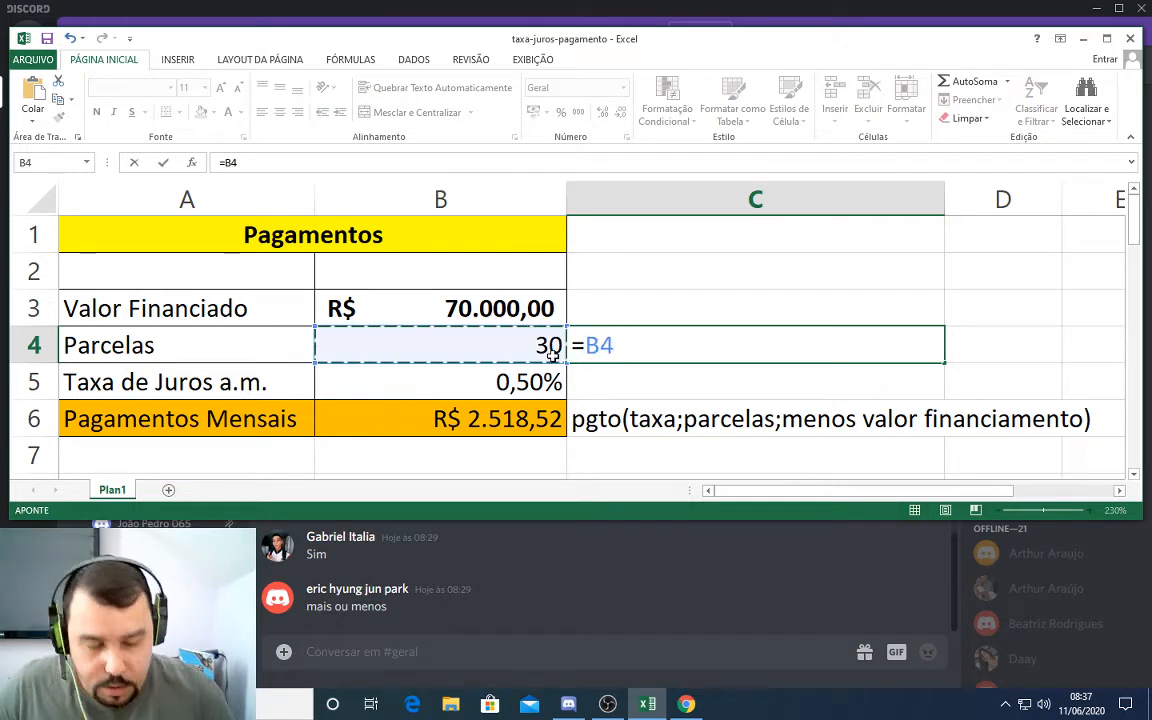
text(/12)
key(Return)
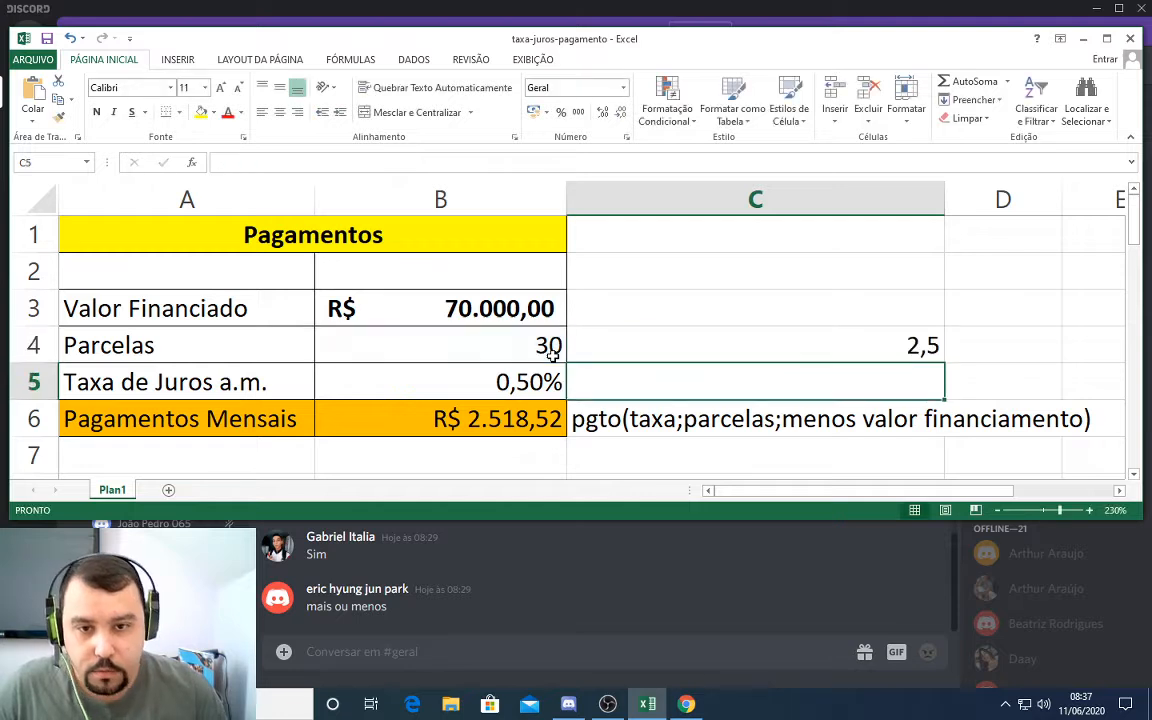
click(730, 342)
key(Delete)
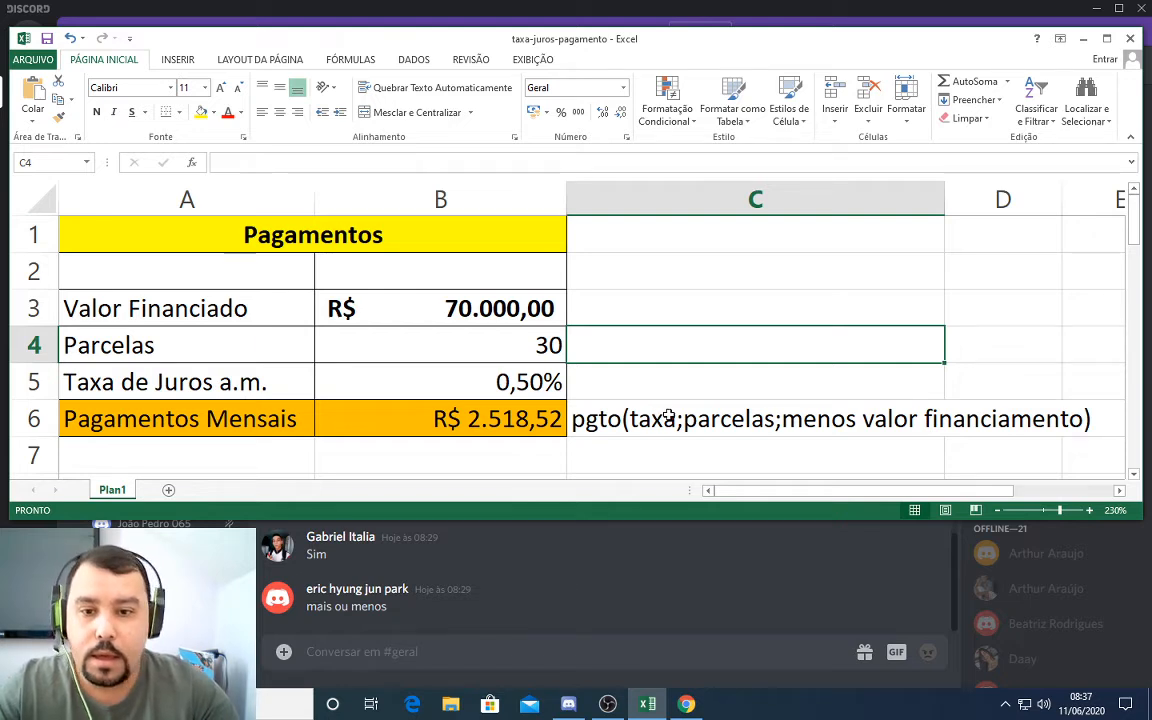
- Review the installments in B4 against the monthly rate in B5, and point out the monthly payment row A6:B6
click(540, 344)
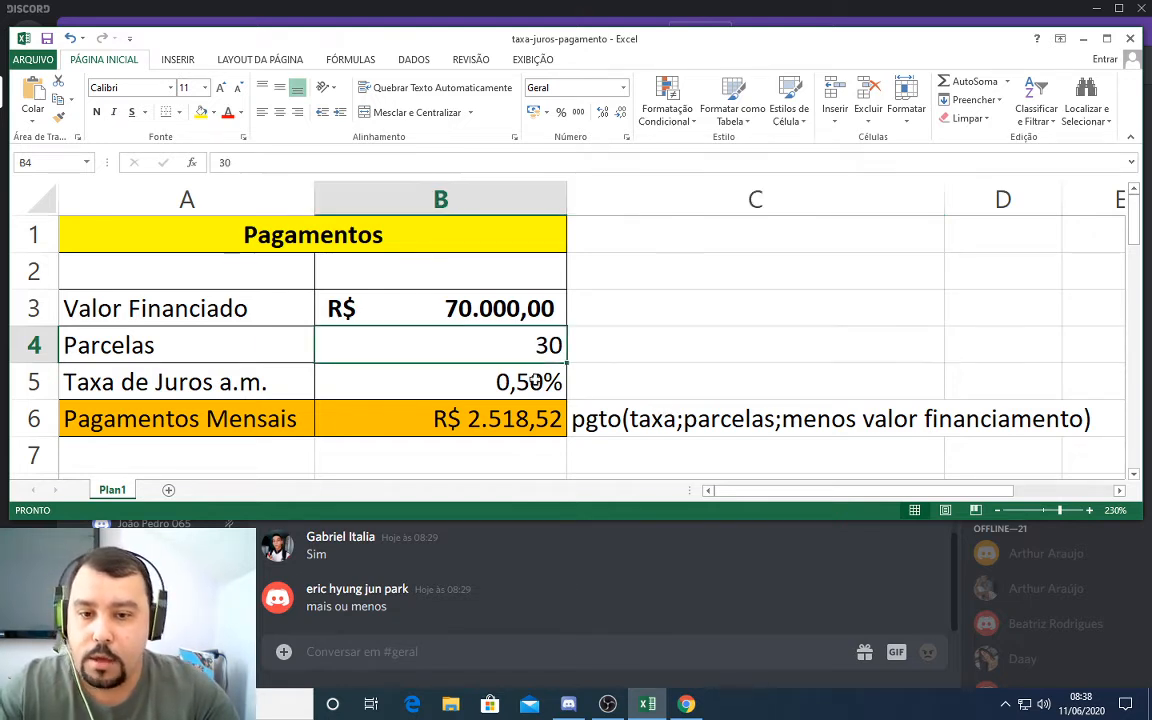
click(537, 382)
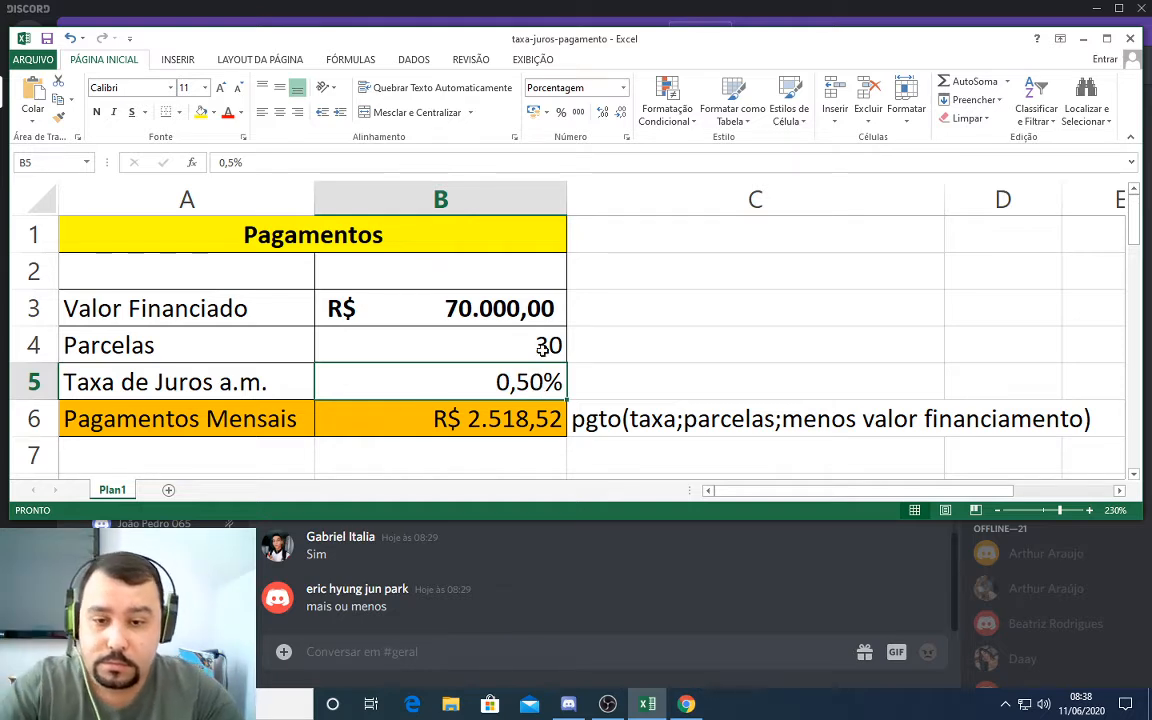
click(544, 347)
click(541, 384)
click(541, 350)
click(539, 378)
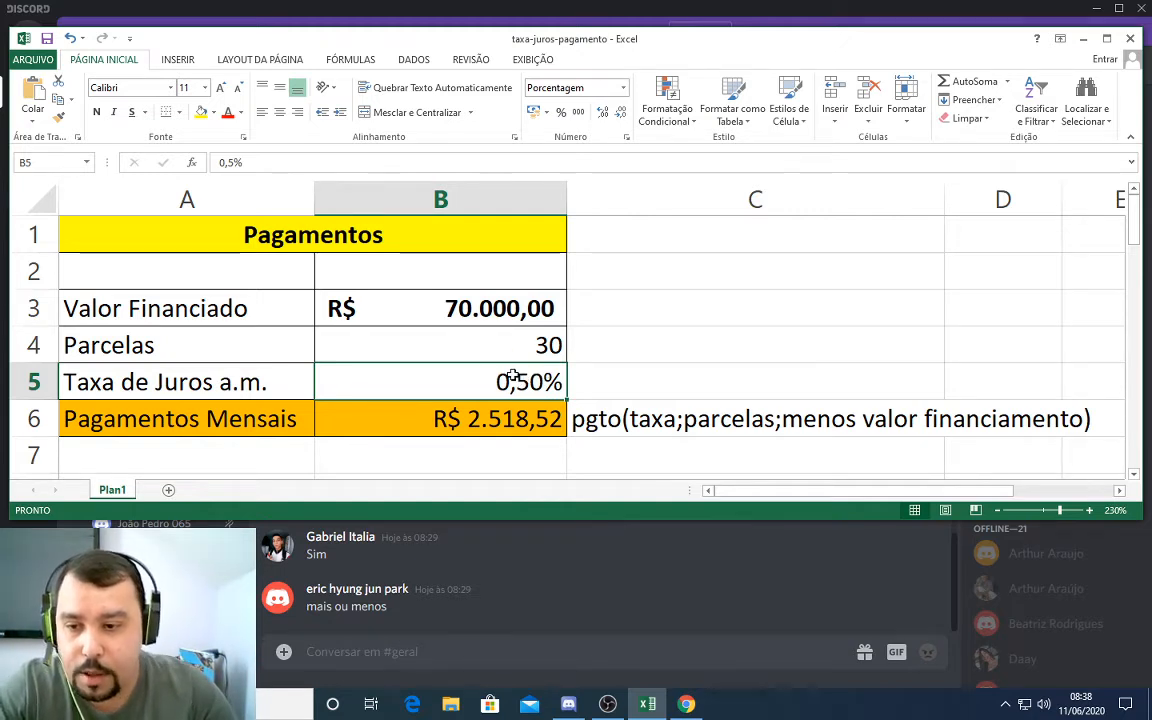
click(540, 421)
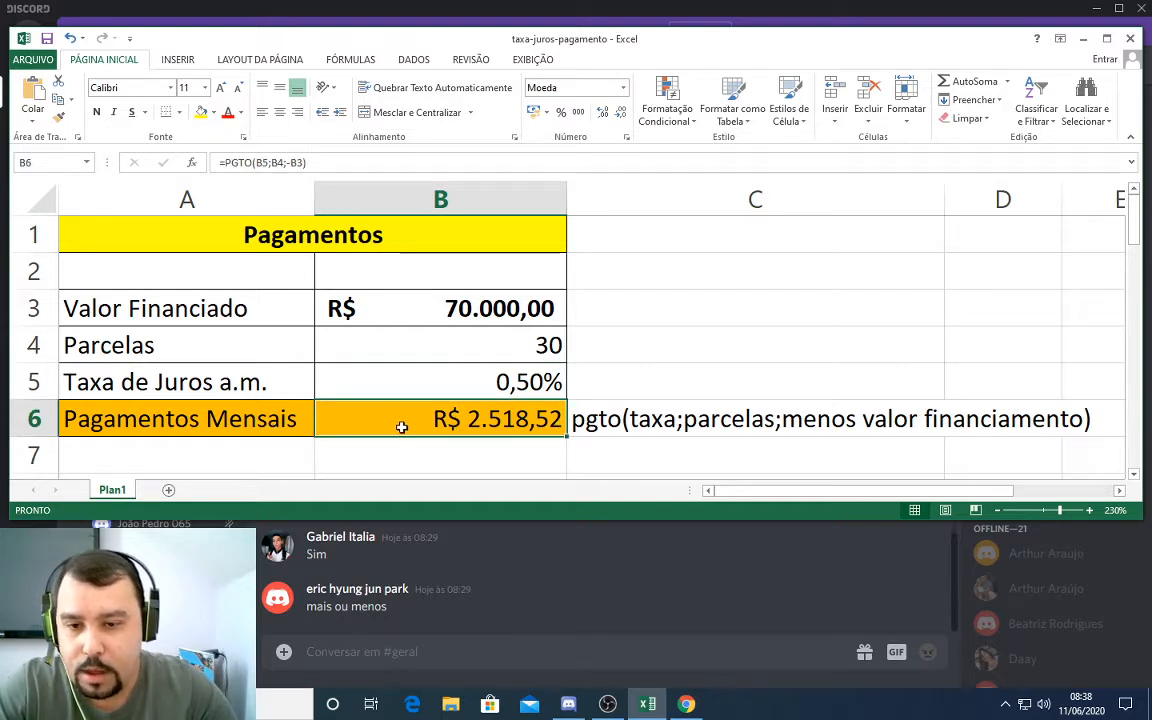
drag(257, 419, 401, 416)
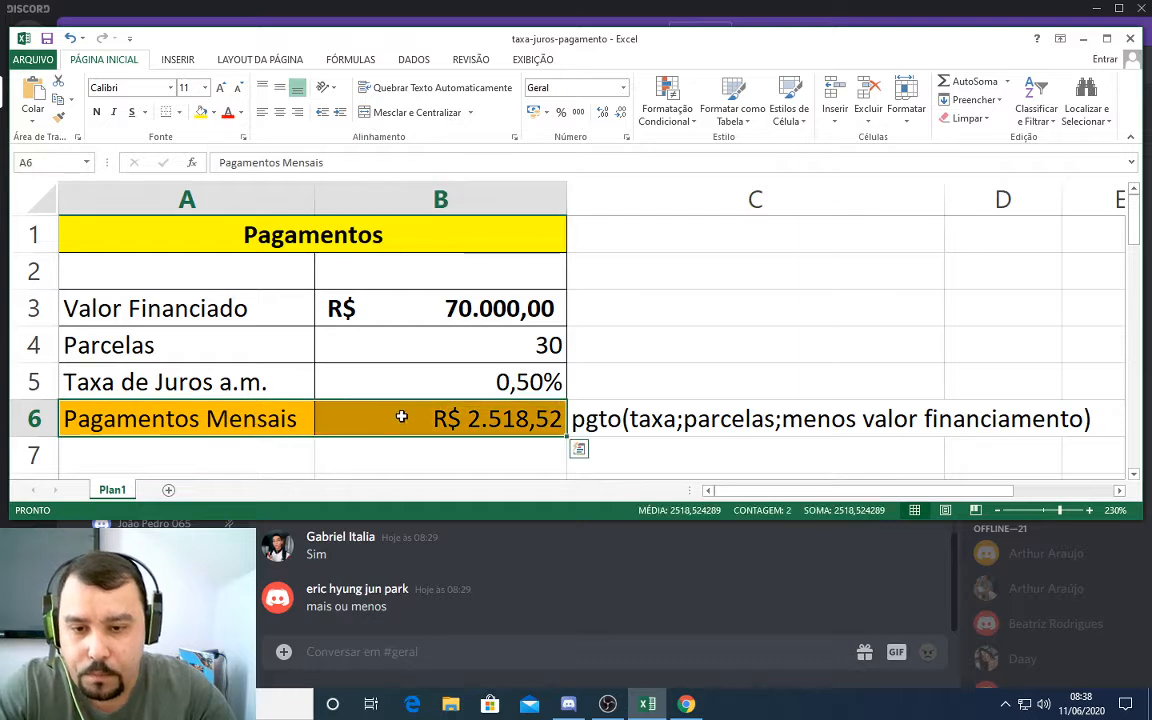
- Examine the PGTO formula in B6, highlighting the function name and the B5 and -B3 arguments, and leave it unedited
double_click(458, 422)
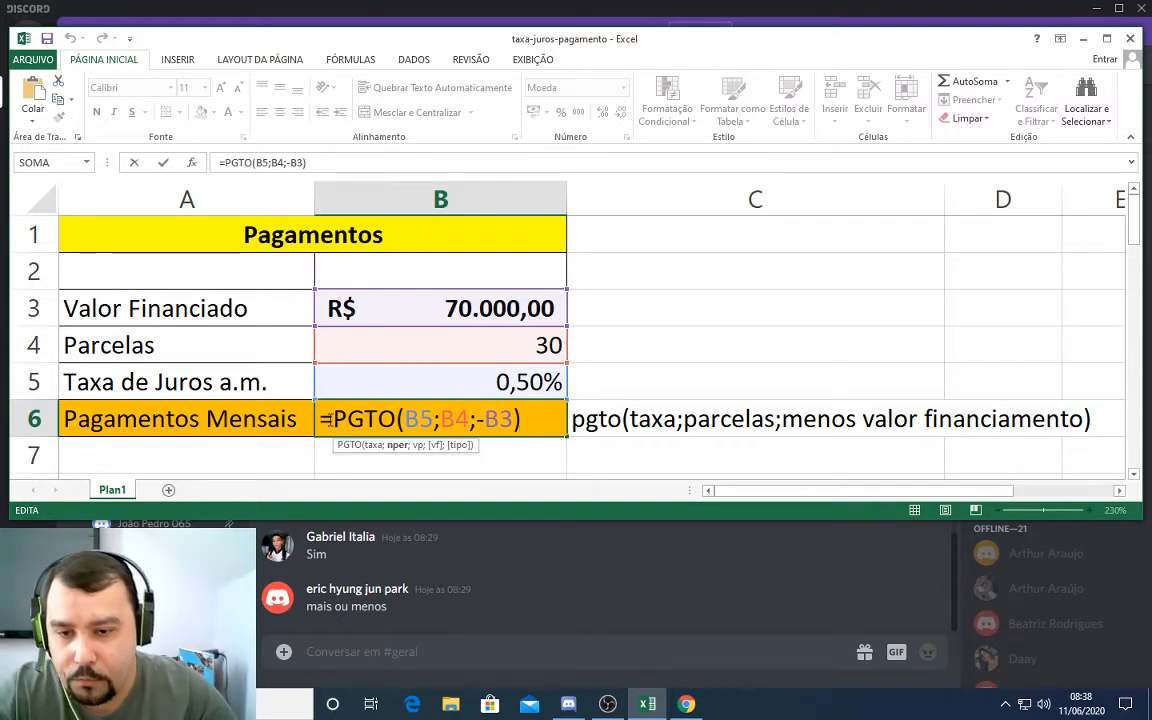
drag(331, 419, 378, 419)
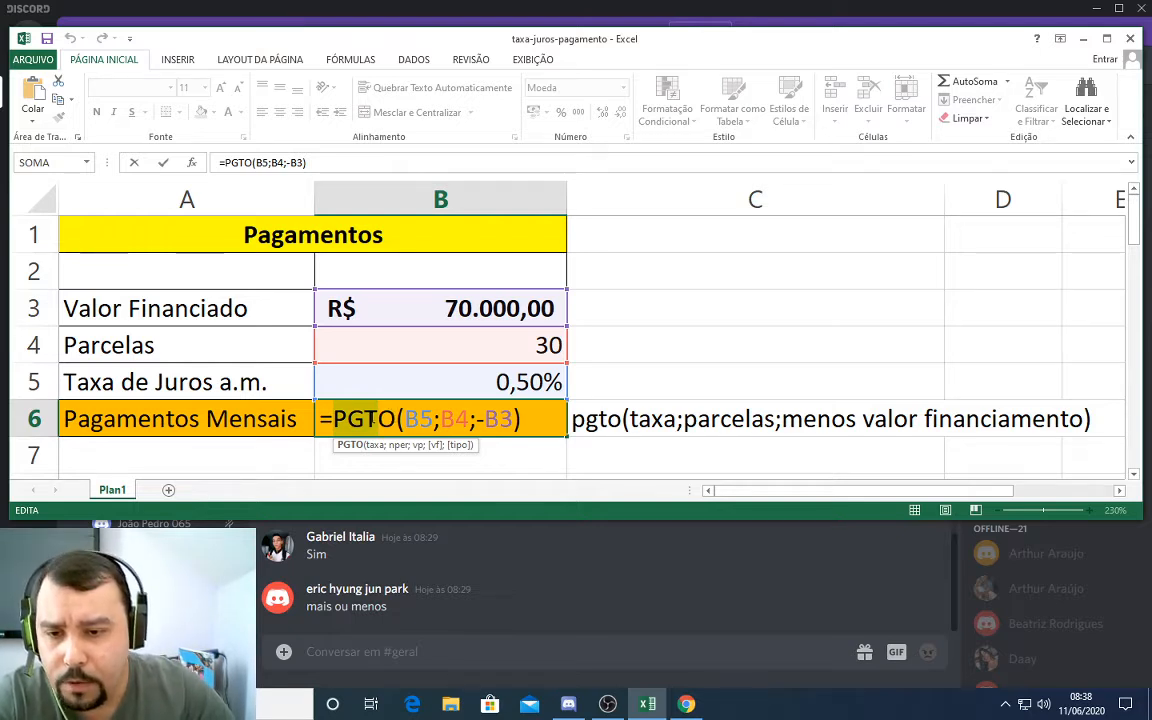
click(335, 420)
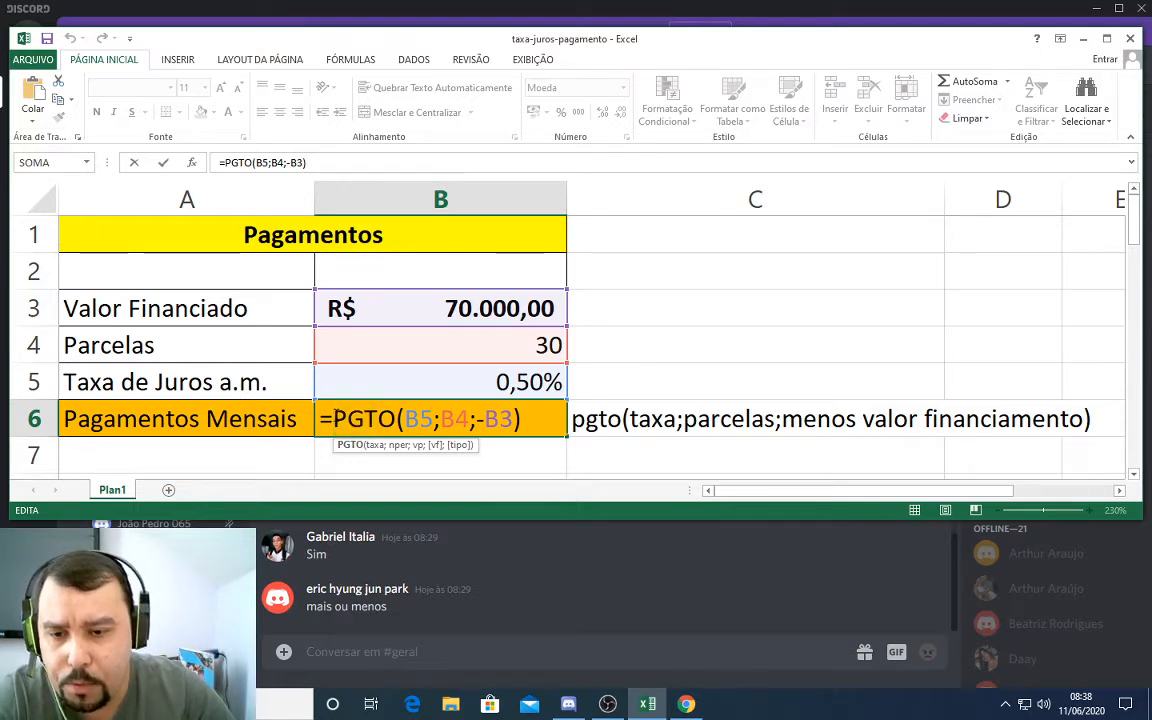
mouse_move(335, 420)
mouse_down()
mouse_move(368, 421)
mouse_move(335, 425)
mouse_up()
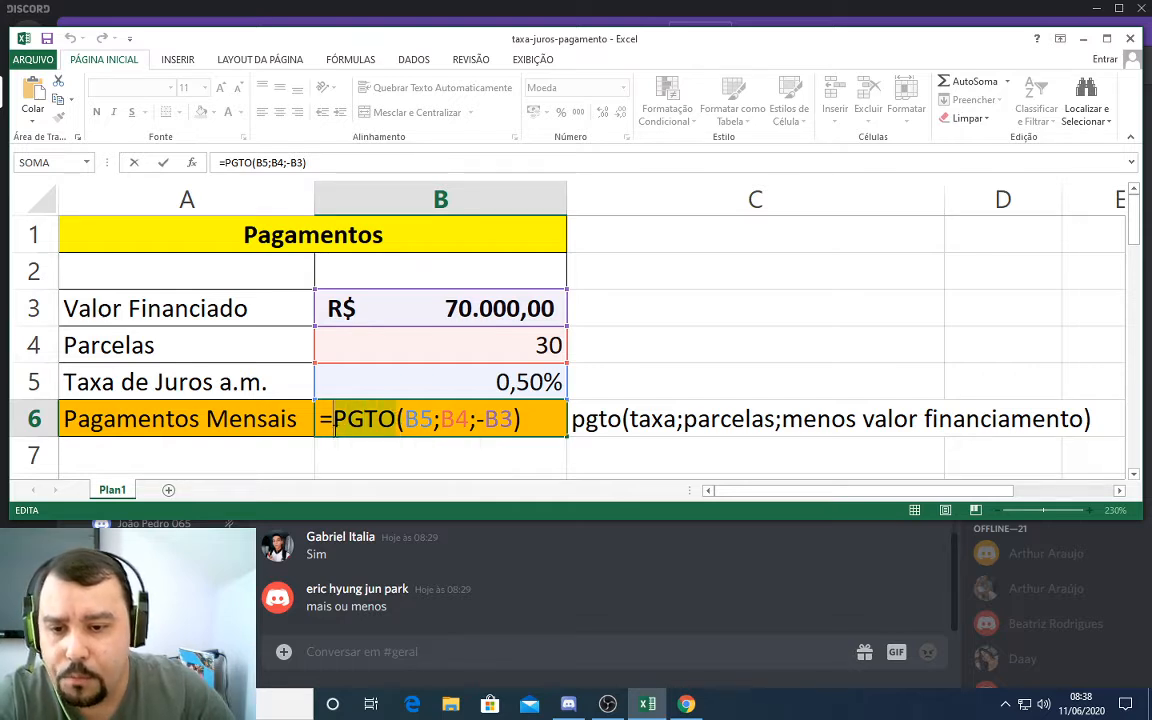
click(431, 420)
drag(431, 420, 419, 420)
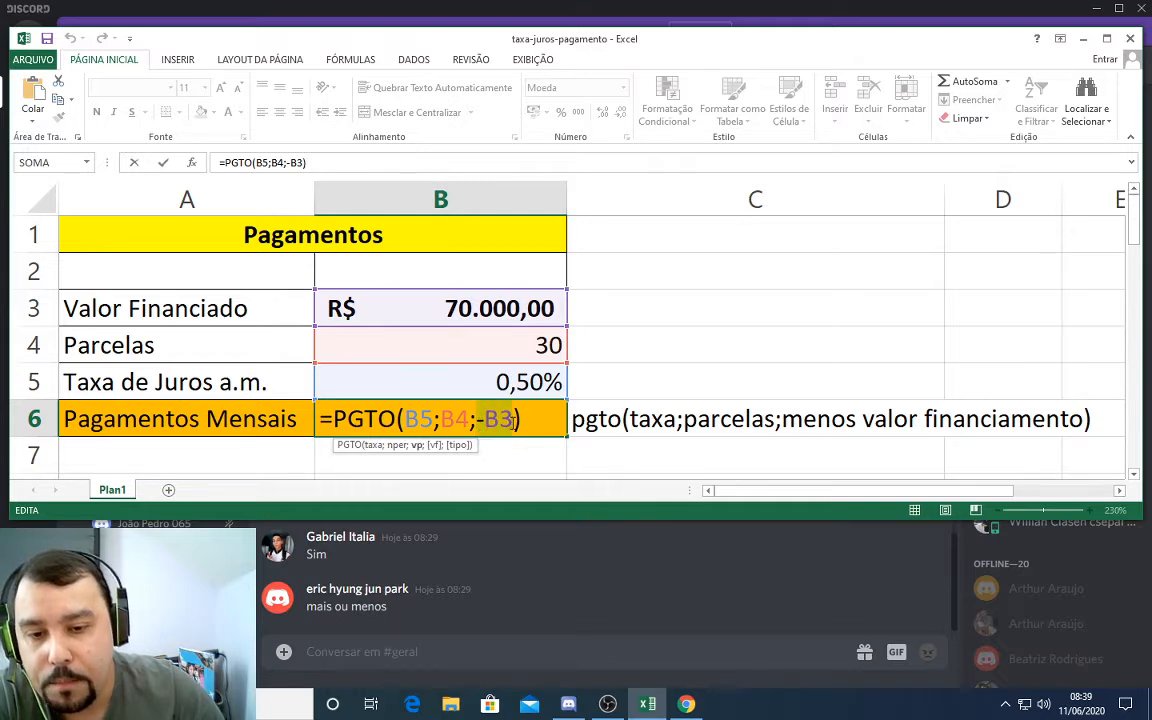
drag(478, 422, 513, 420)
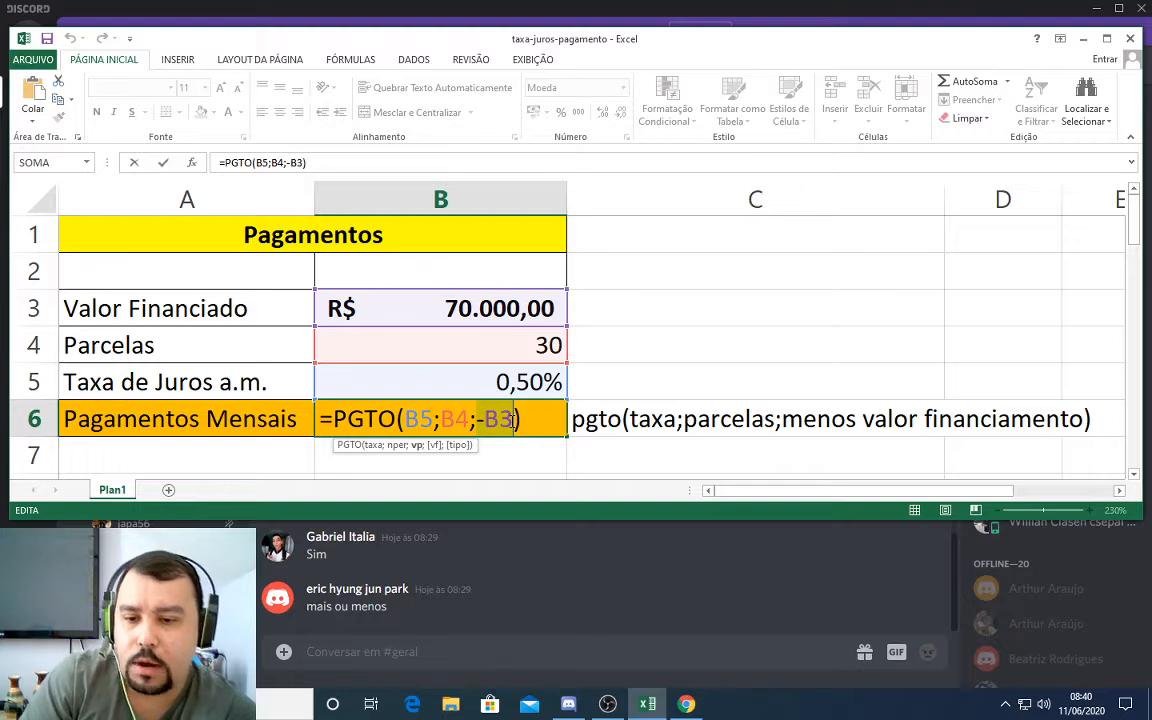
key(Return)
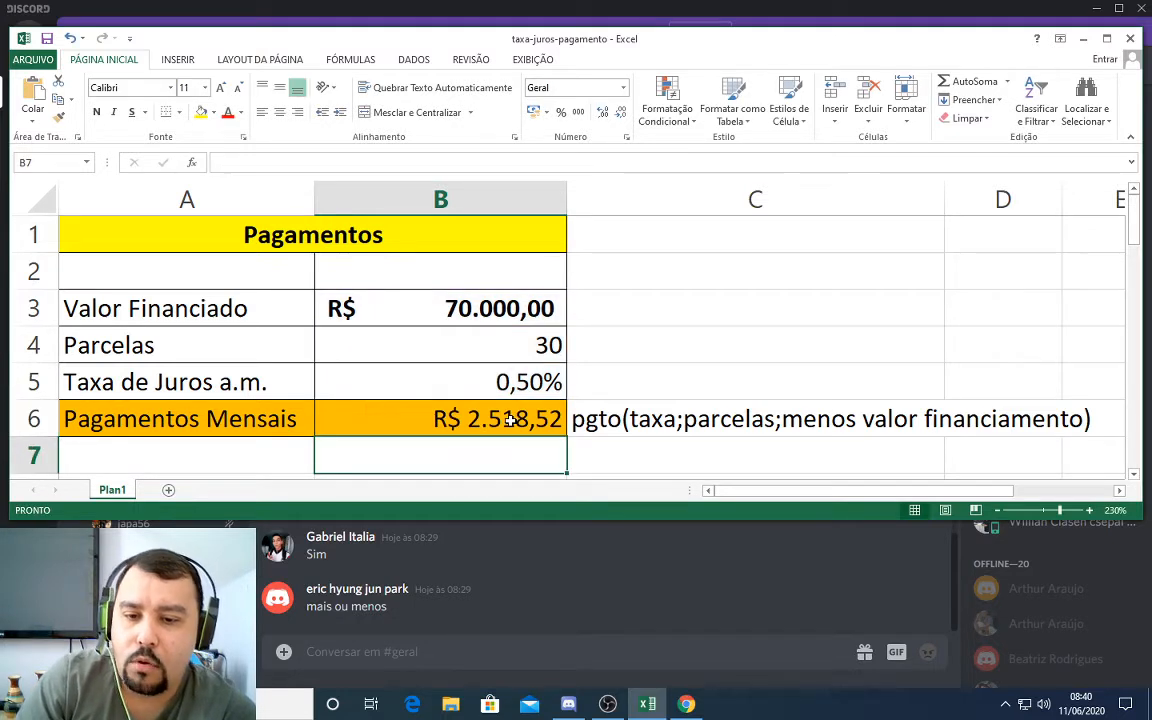
- Set the financed value in B3 to 21000
click(510, 421)
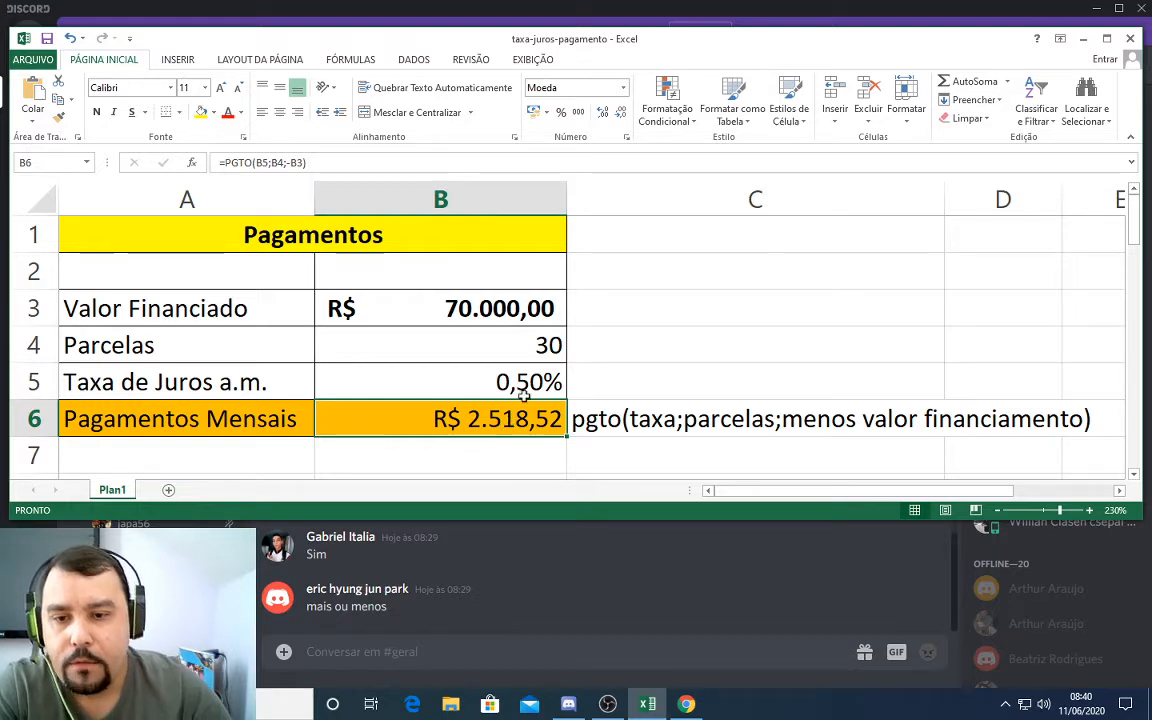
click(517, 308)
text(21)
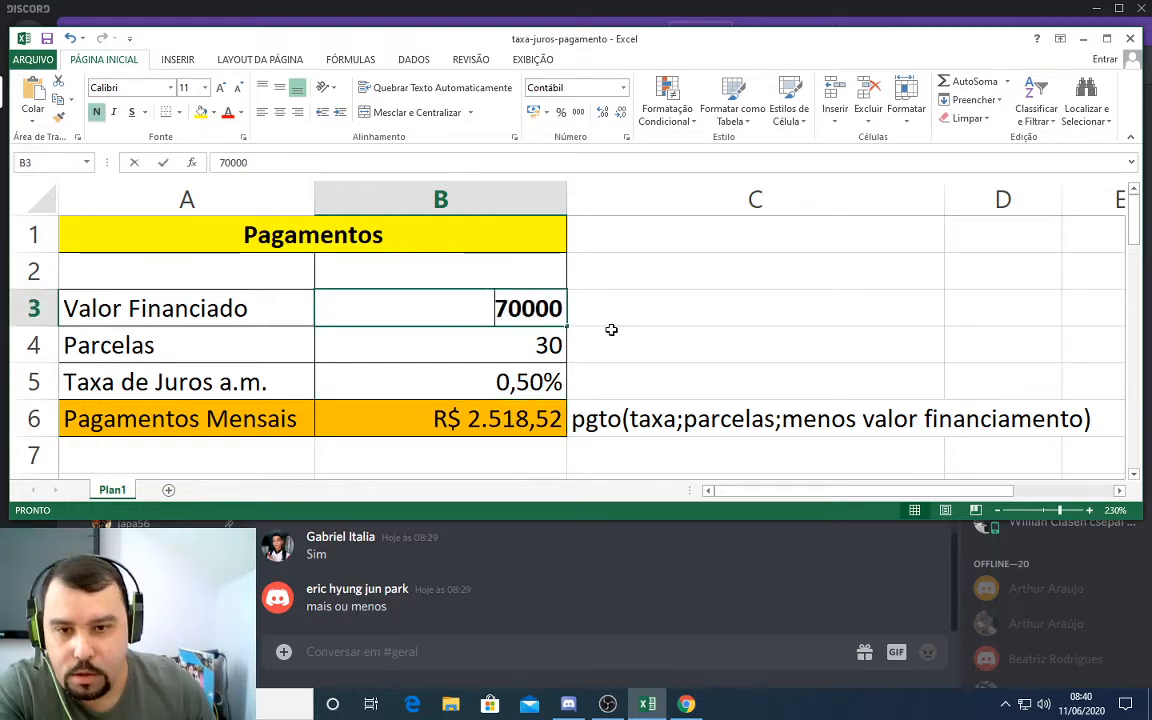
text(000)
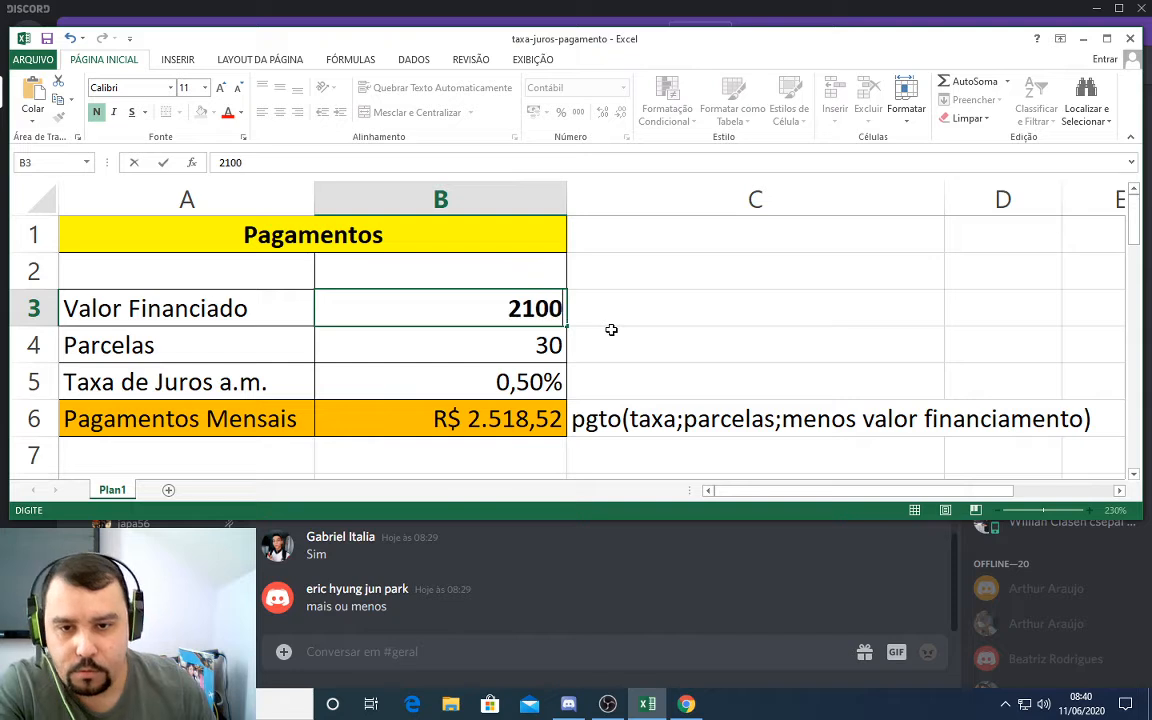
key(Return)
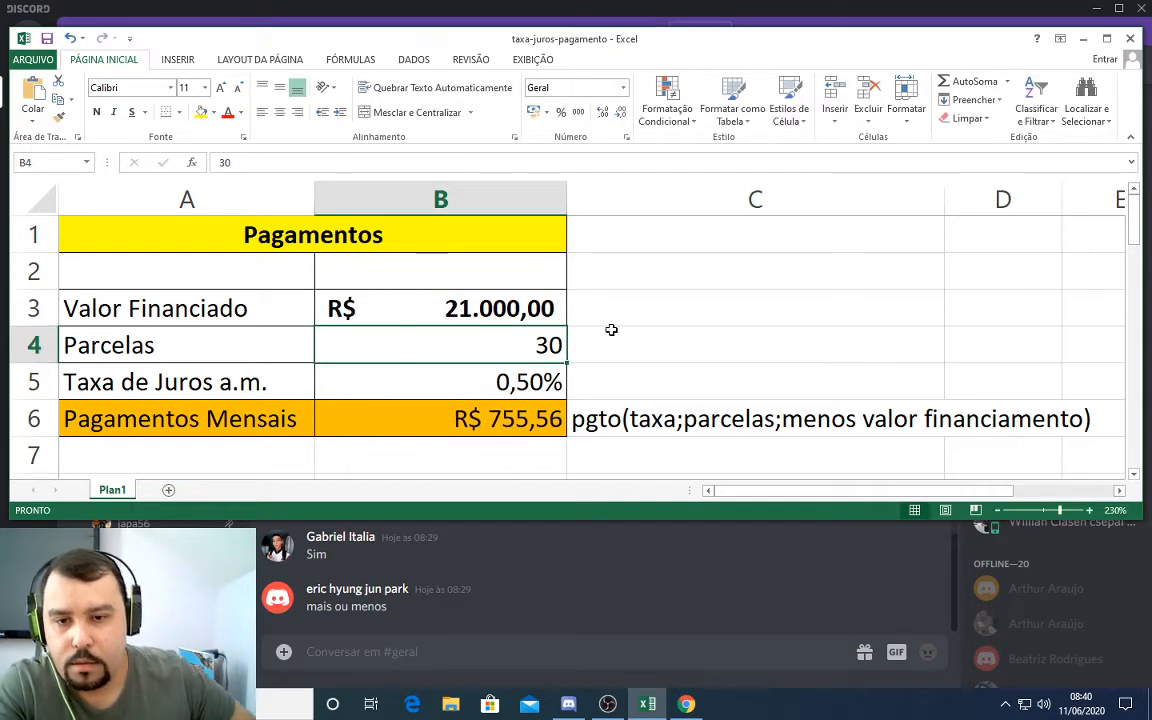
- Set the monthly interest rate in B5 to 4,96% and check the monthly payment in B6
click(452, 307)
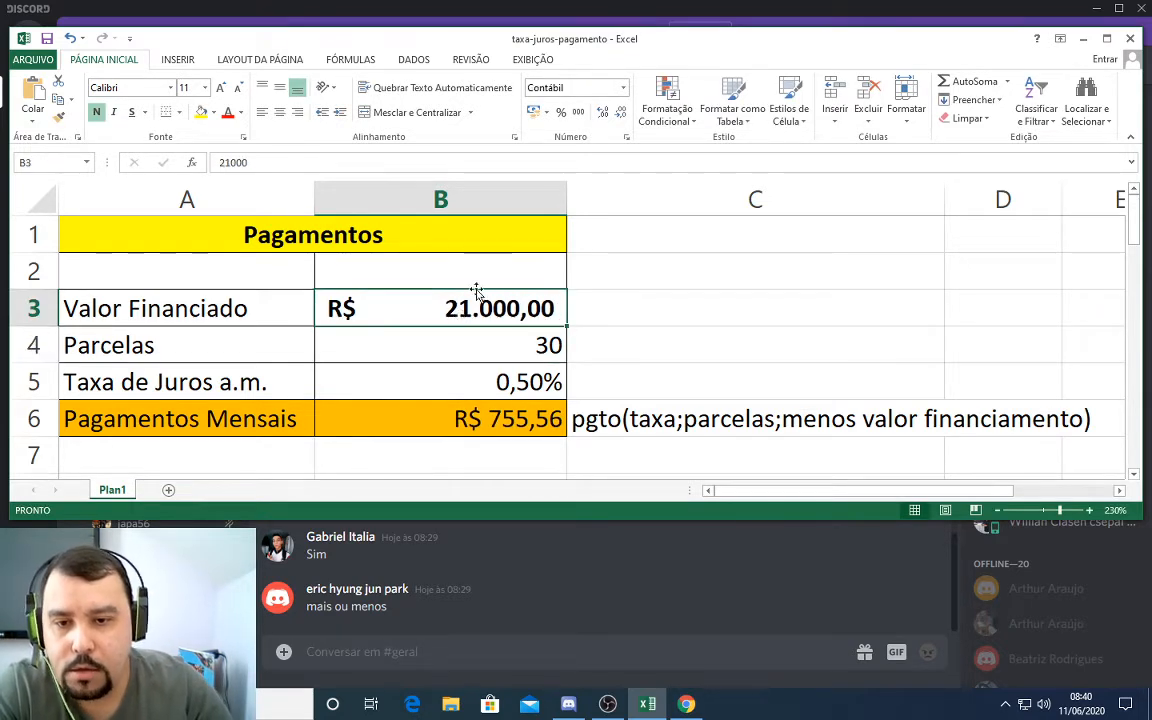
click(510, 337)
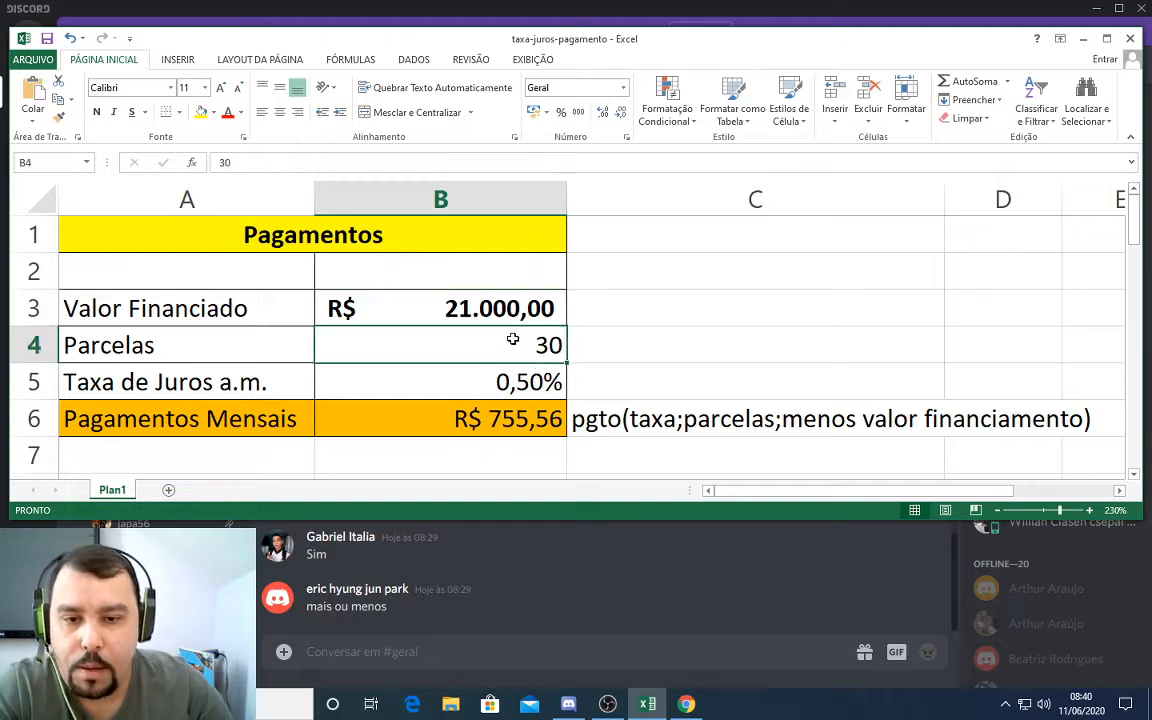
click(547, 388)
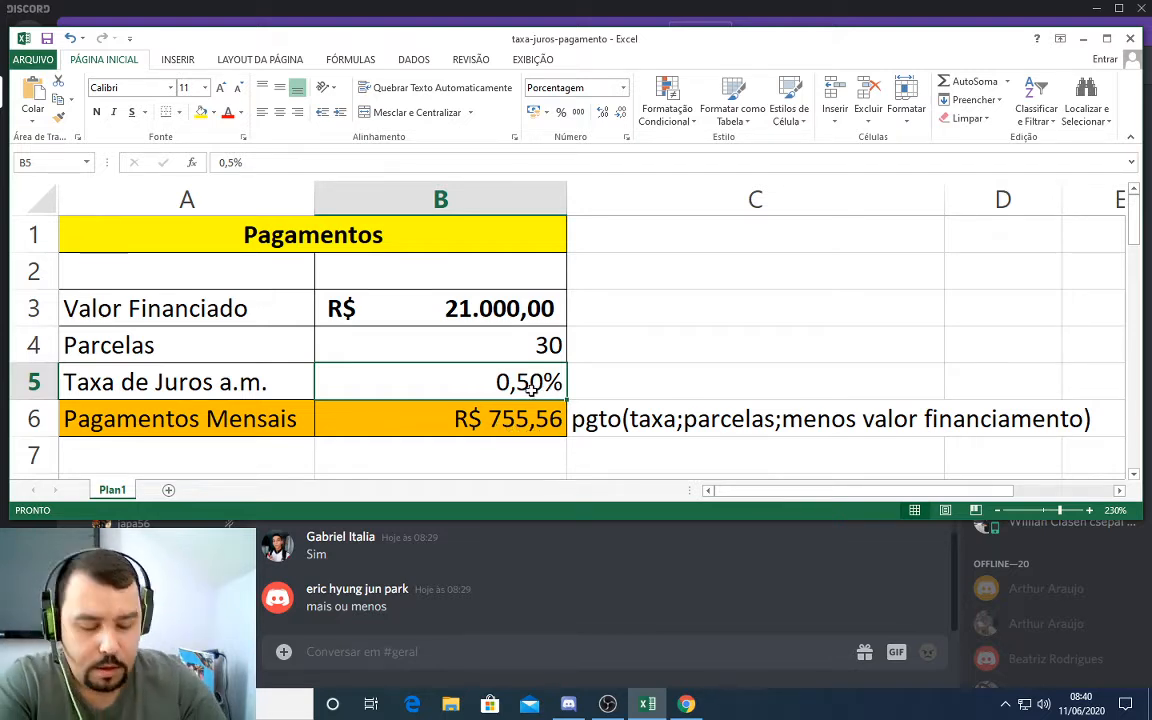
text(4,96)
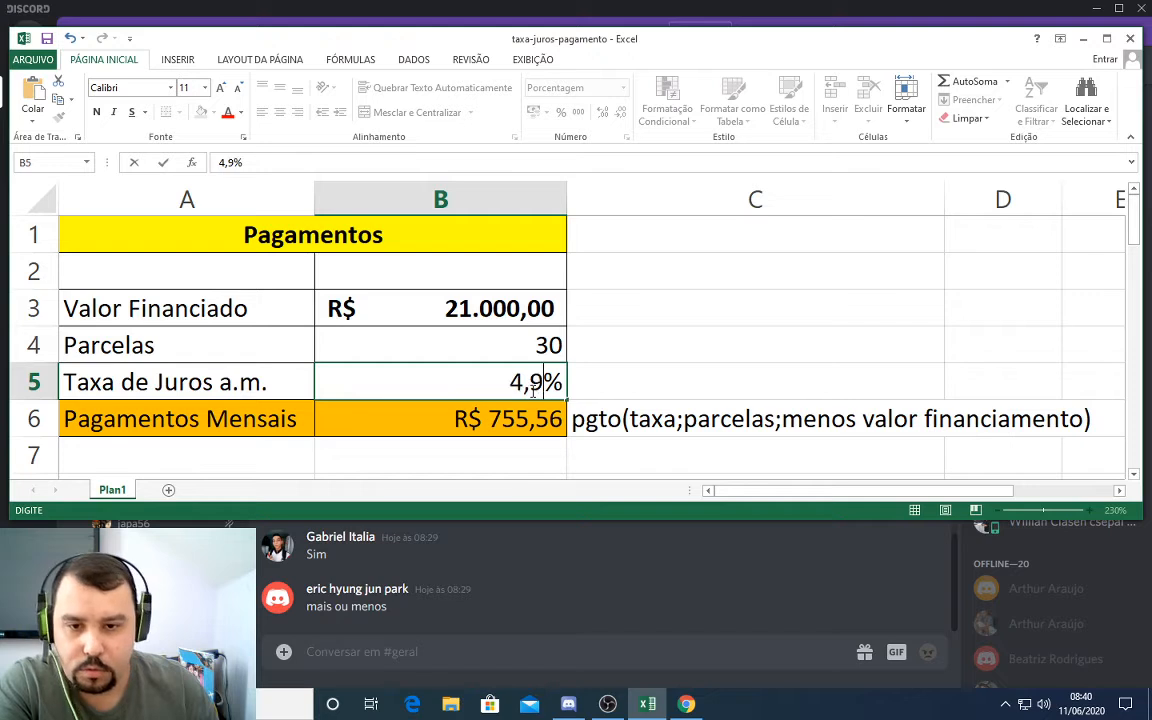
key(Return)
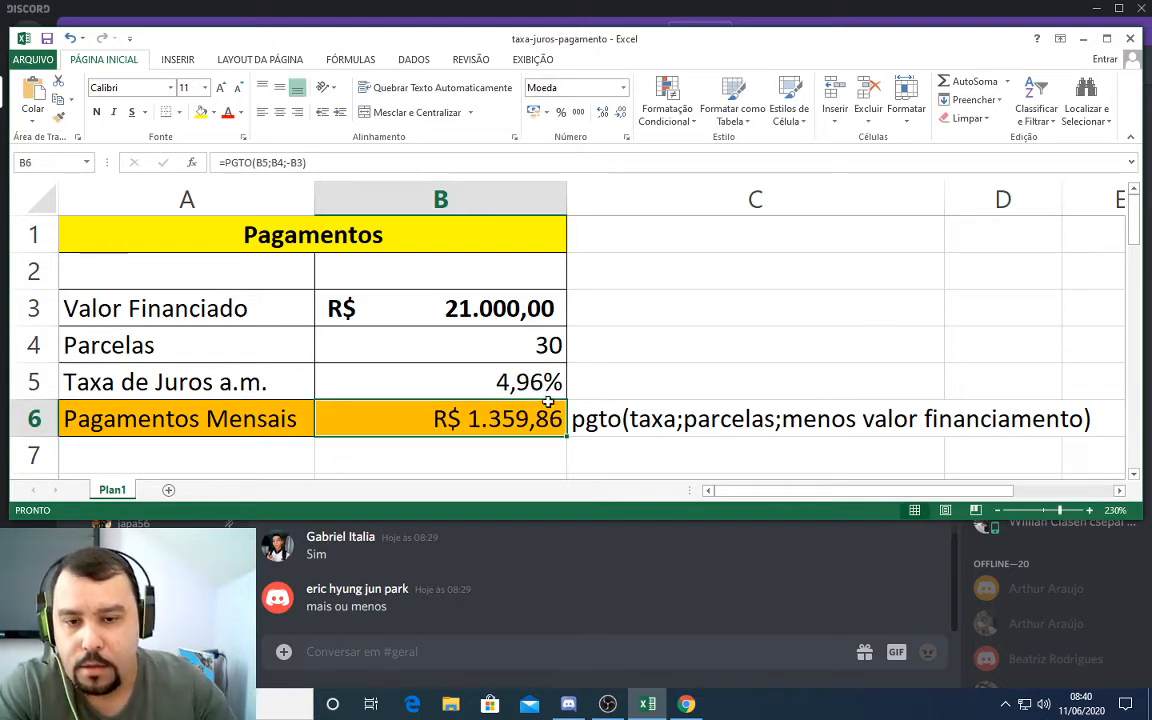
click(545, 385)
click(548, 417)
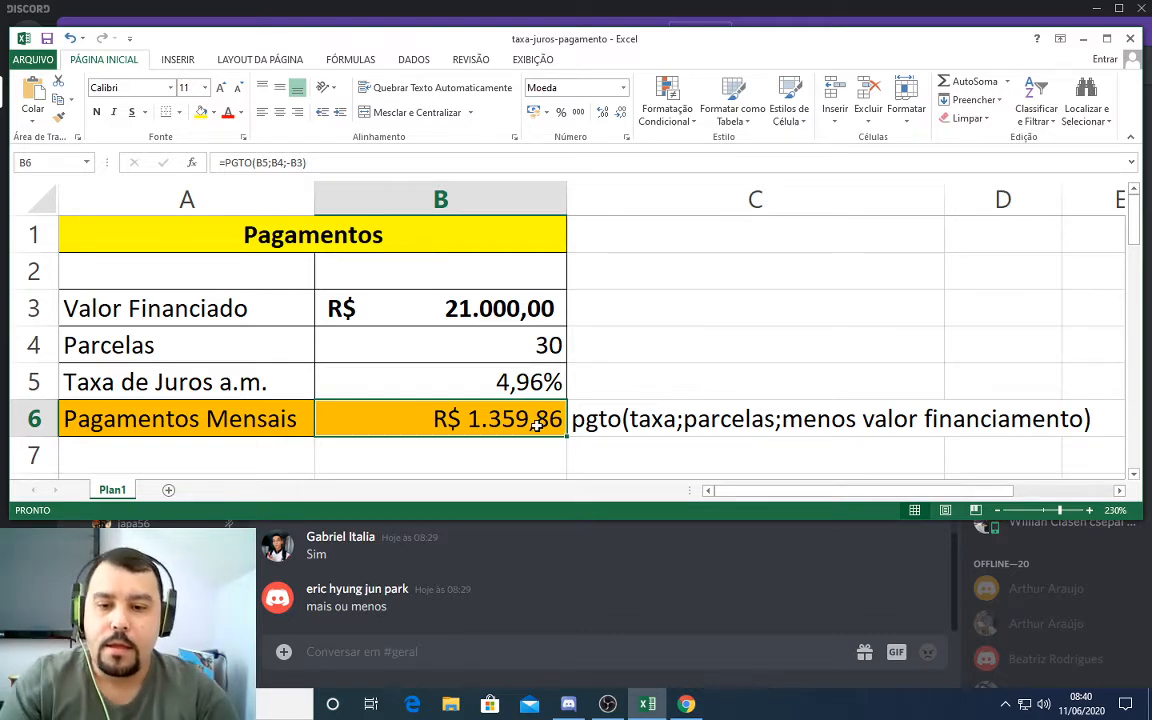
- Calculate the total paid over 30 installments in C3 with the formula =B6*30
double_click(643, 306)
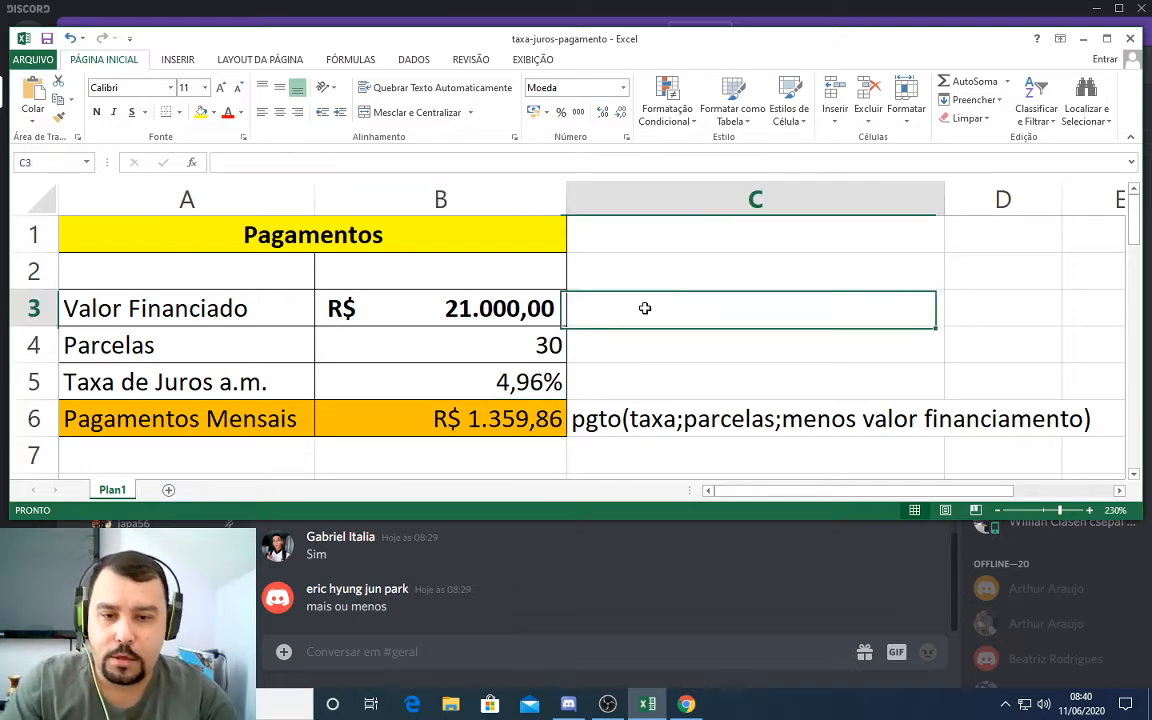
text(=)
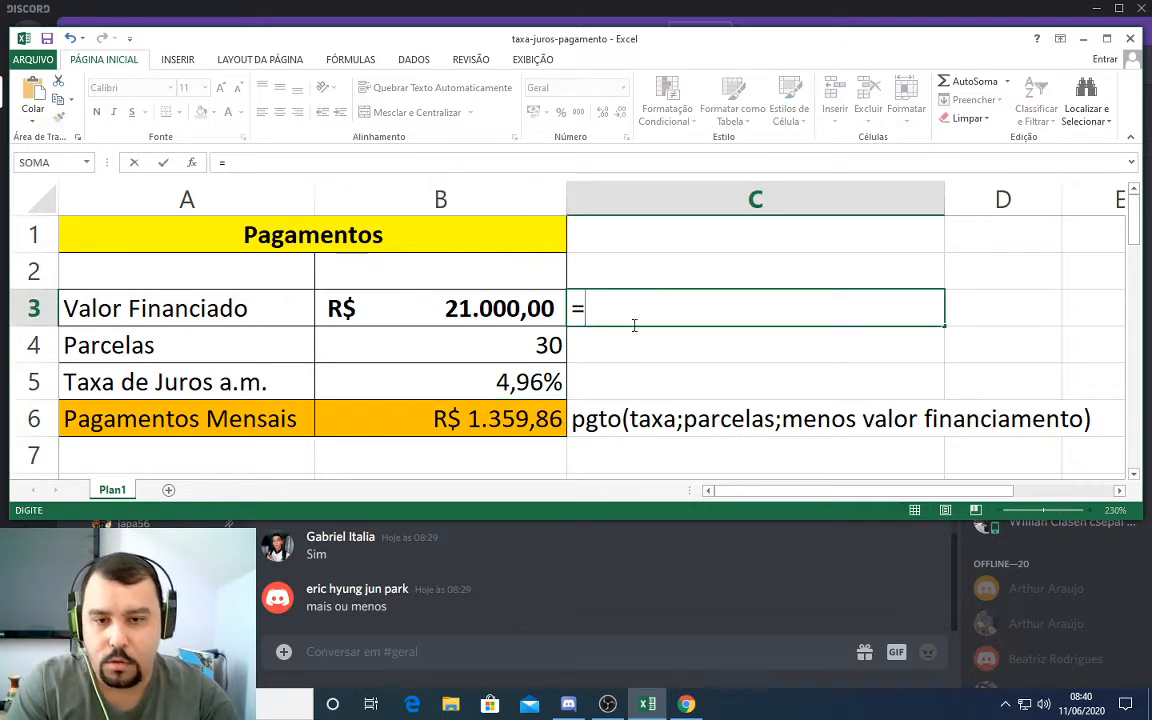
click(549, 424)
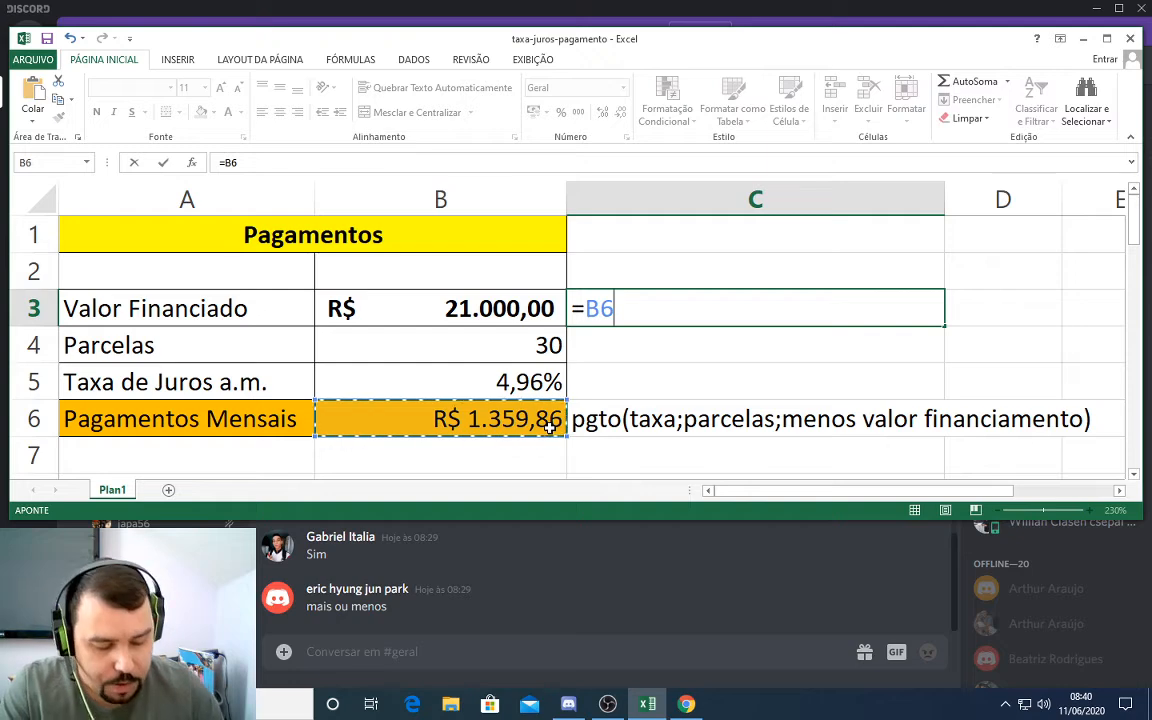
text(*30)
key(Return)
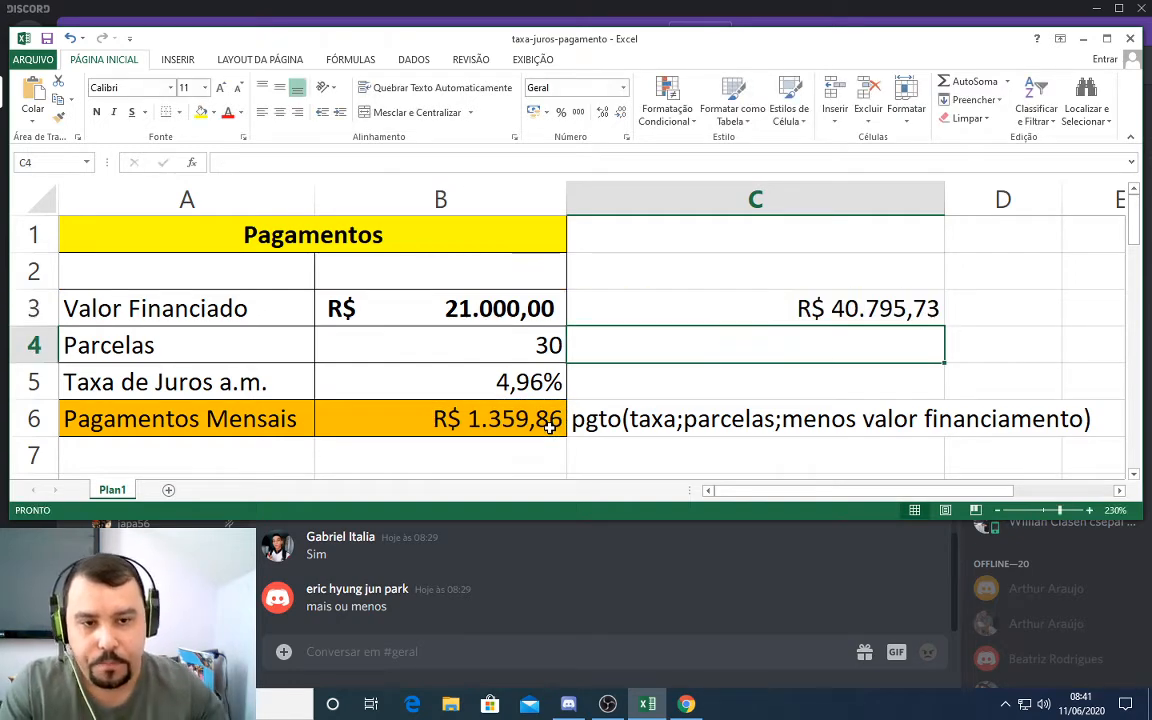
- Compare the financed value in B3 with the total amount paid in C3
click(700, 307)
click(556, 303)
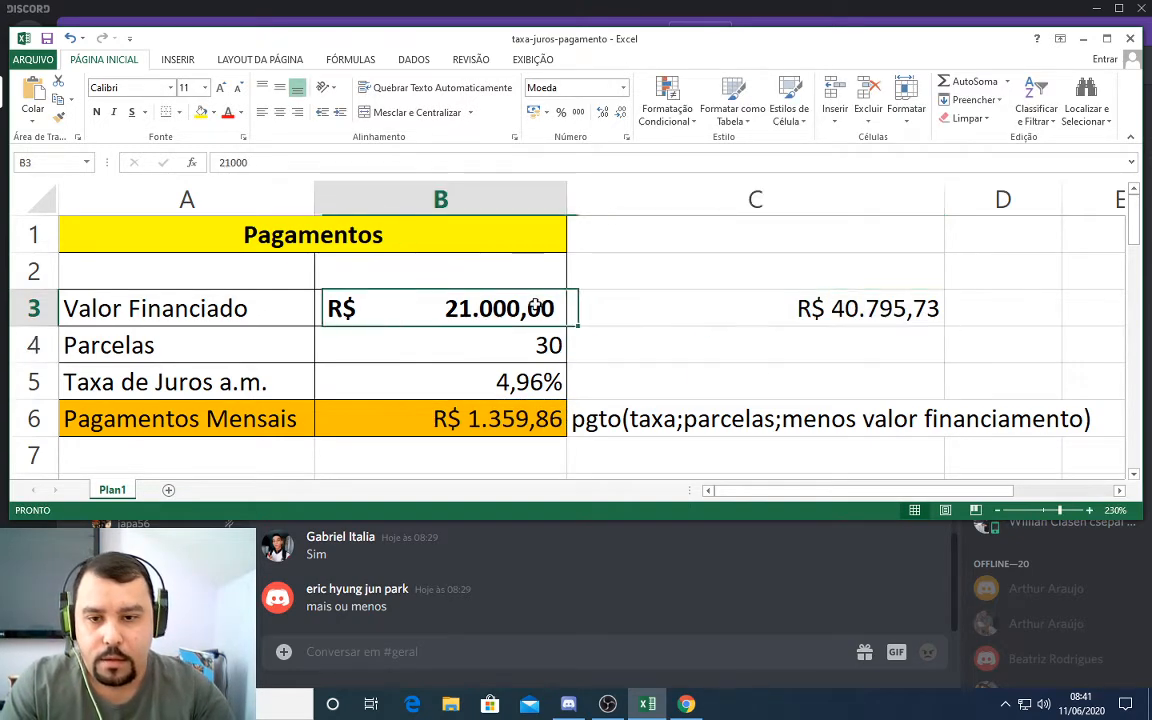
click(663, 304)
click(560, 307)
click(630, 309)
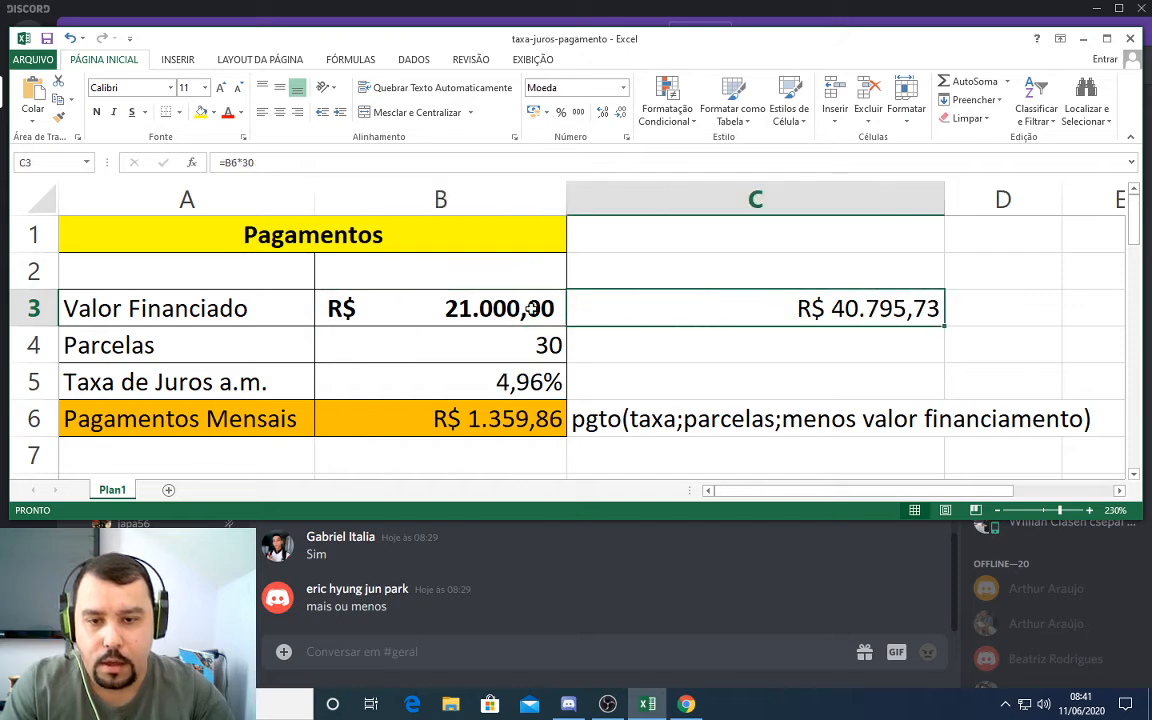
click(531, 309)
click(622, 307)
click(556, 309)
click(699, 313)
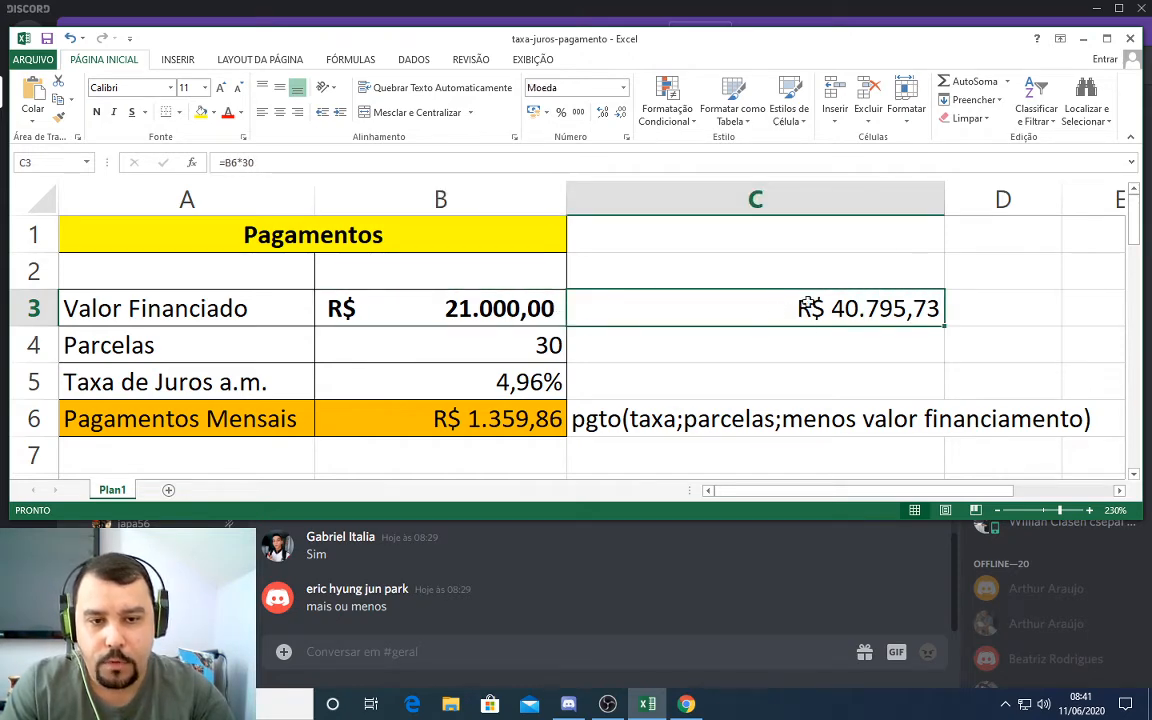
- Clear the total paid from C3 and set the monthly interest rate in B5 to 0,5%
key(Delete)
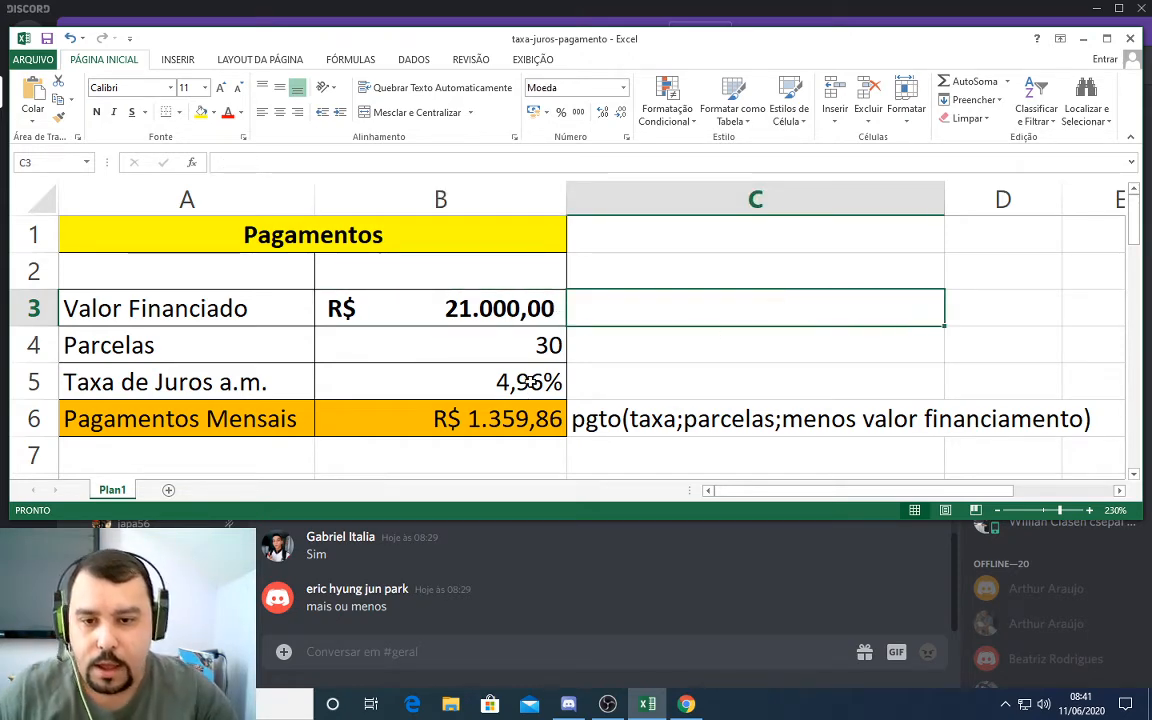
click(555, 381)
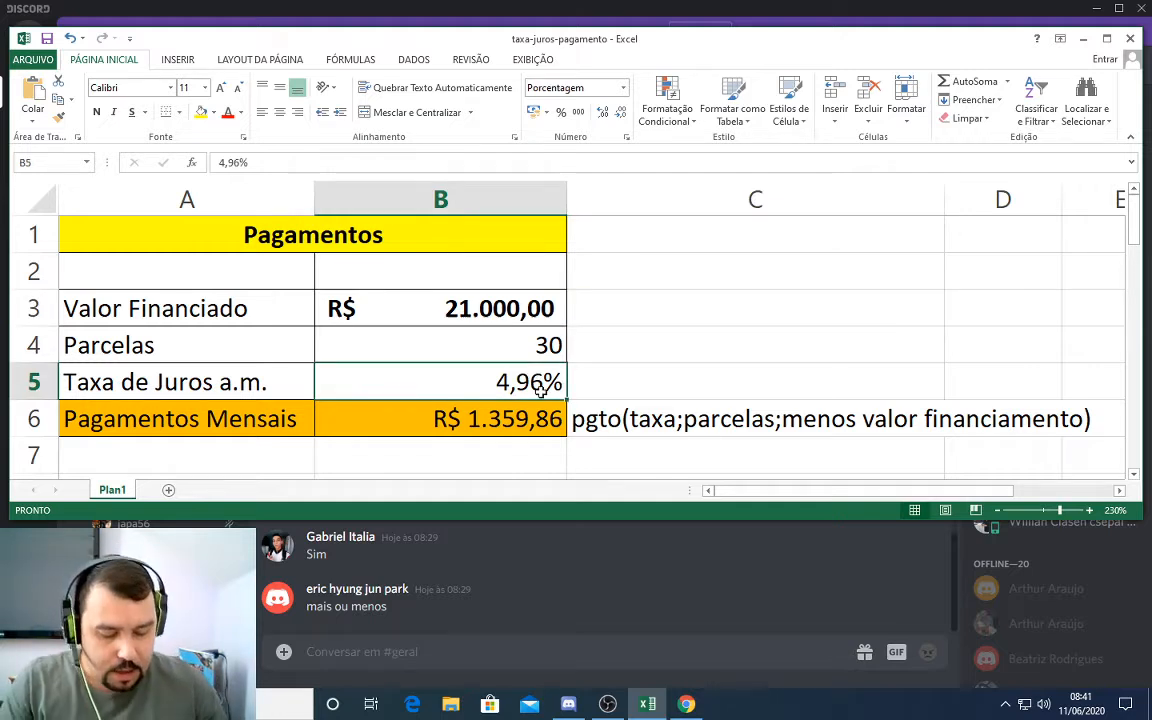
text(0,5)
key(Return)
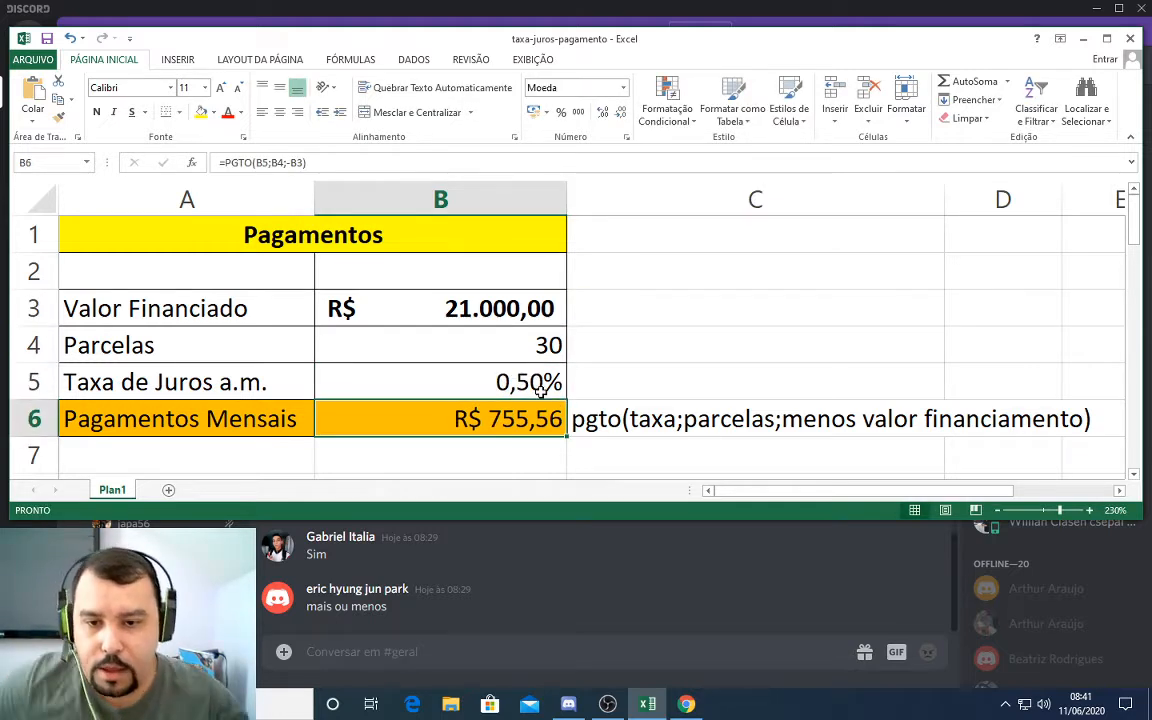
- Set the financed value in B3 to 100000 and check the monthly payment in B6 against the rate in B5
click(540, 390)
click(540, 318)
text(1)
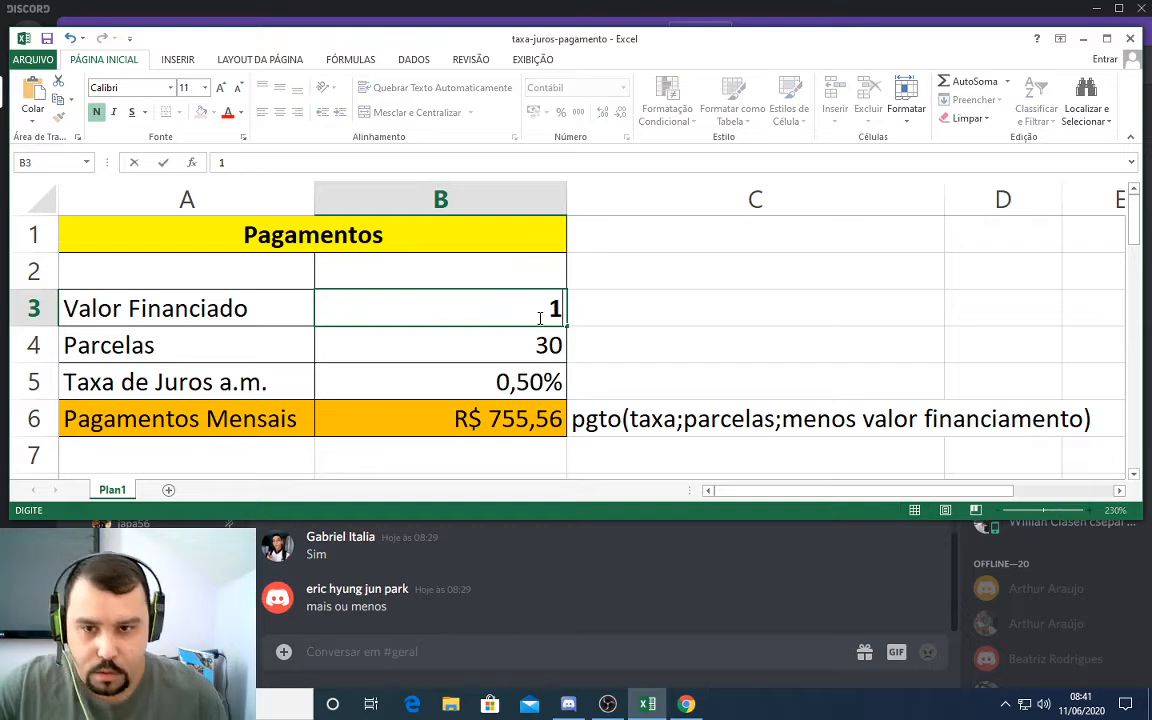
text(0000)
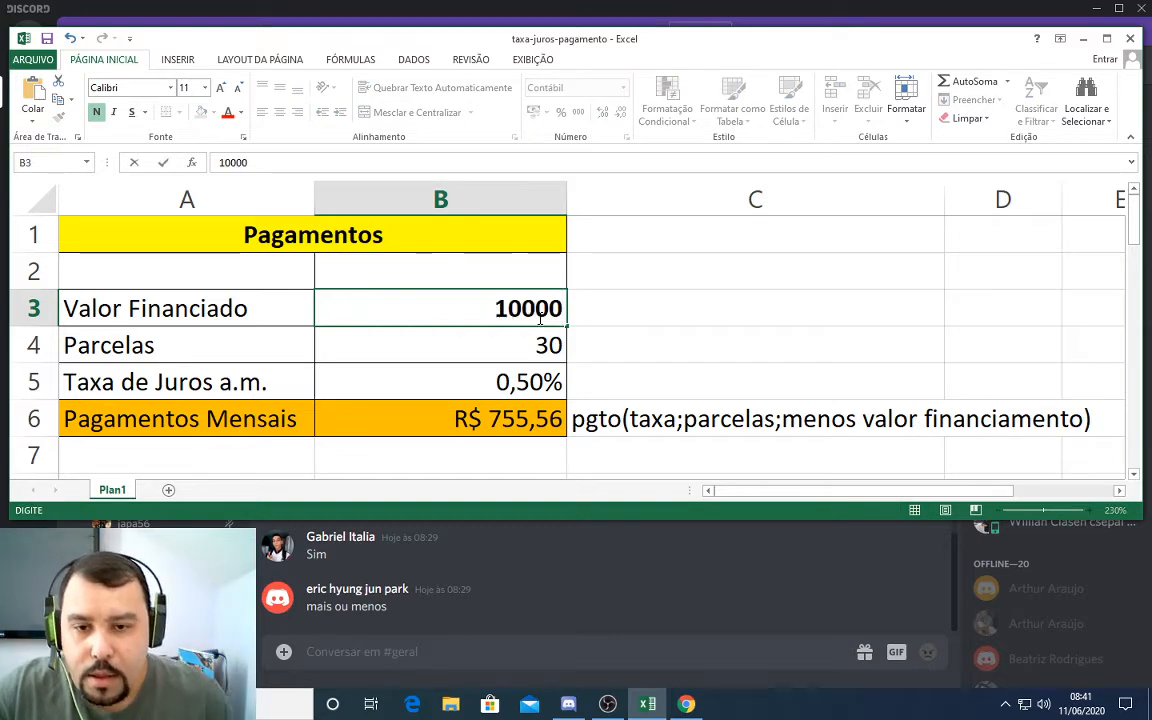
text(0)
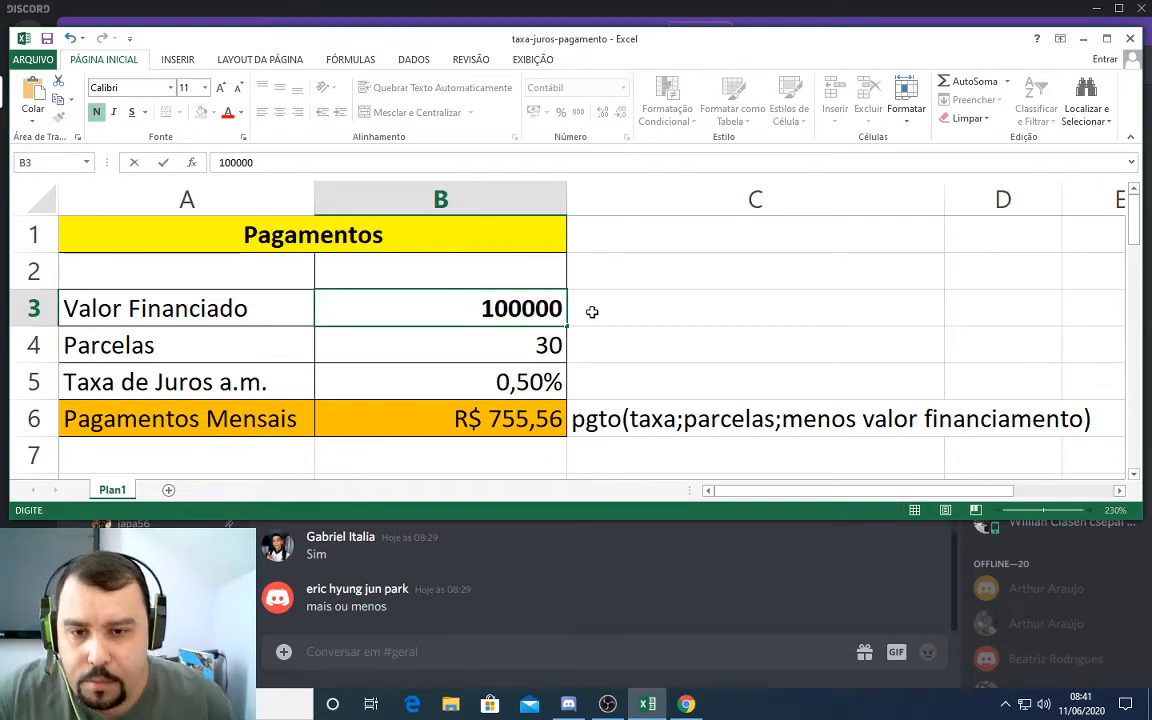
key(Return)
click(508, 324)
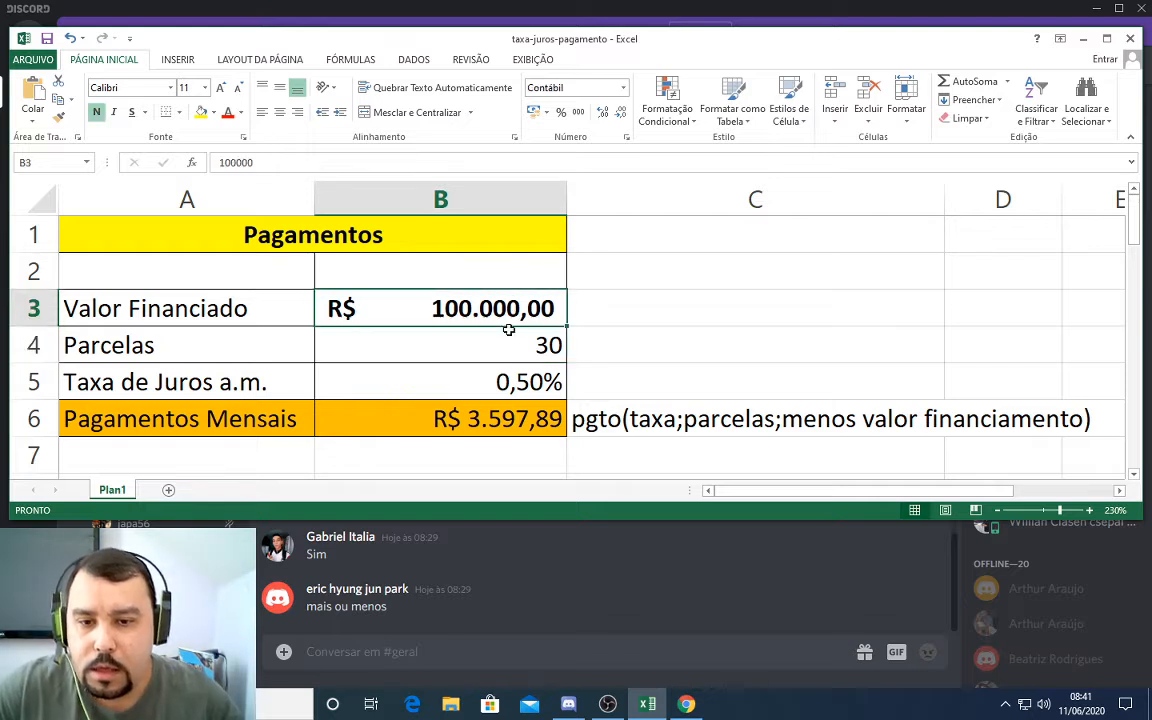
click(521, 419)
click(517, 386)
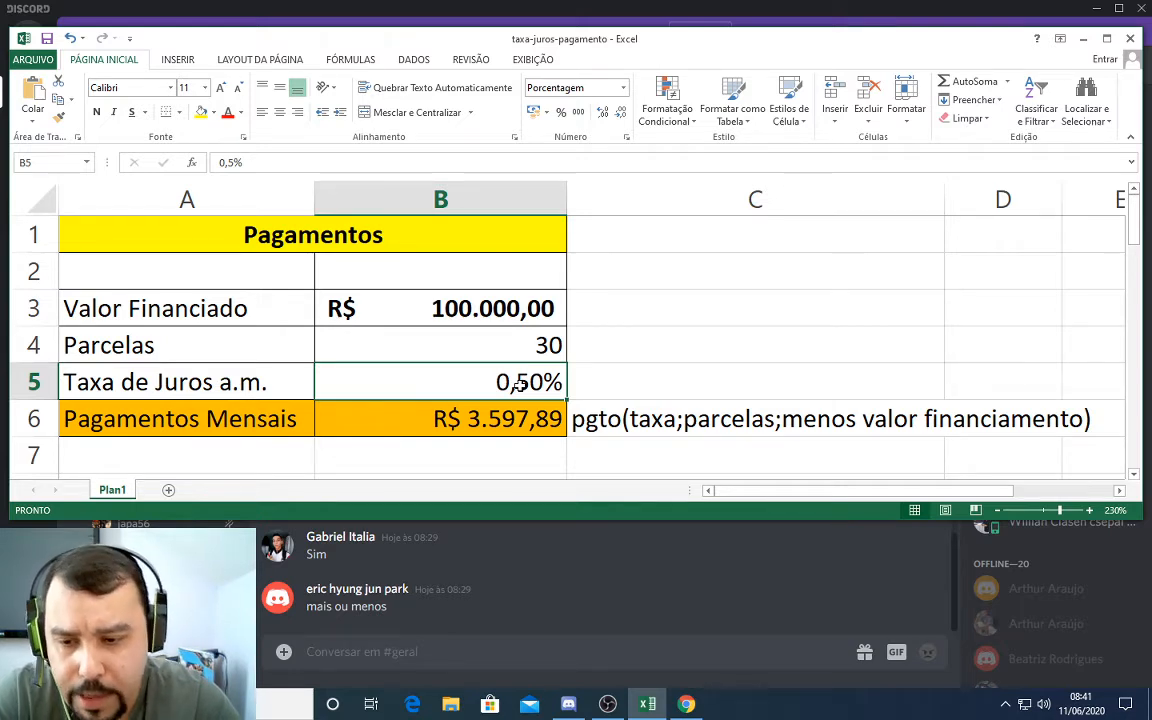
- Examine the PGTO formula in B6 argument by argument: rate B5, installments B4 and negative financed value -B3
double_click(398, 419)
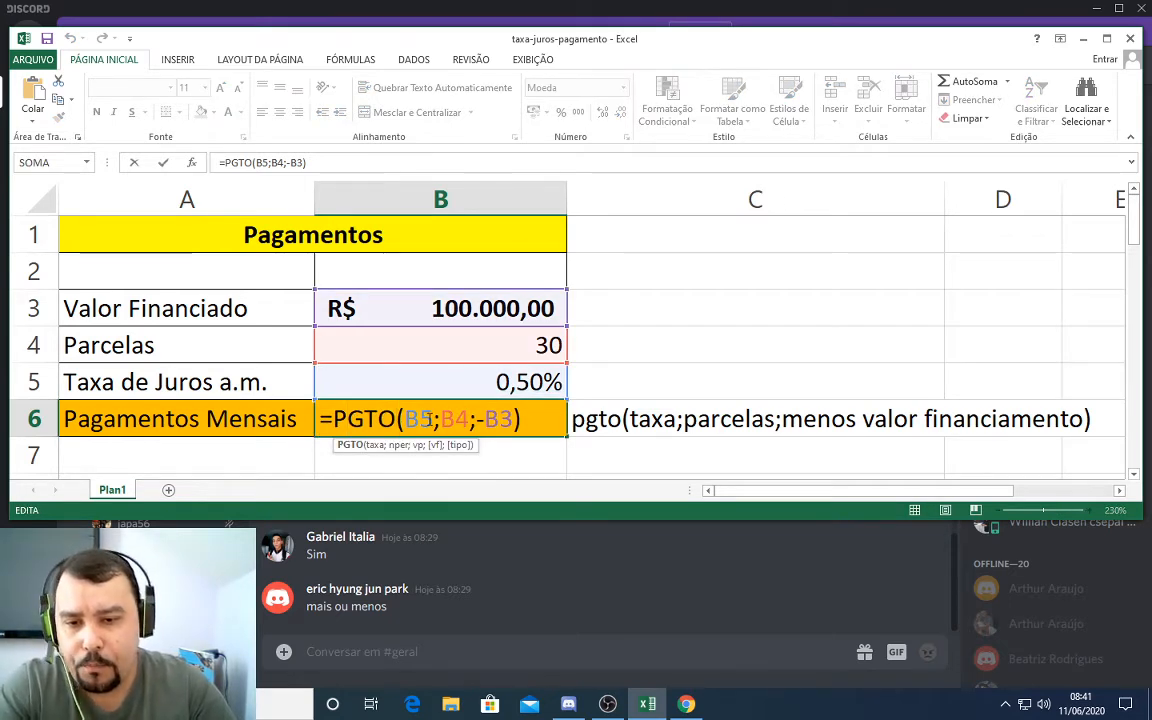
click(436, 421)
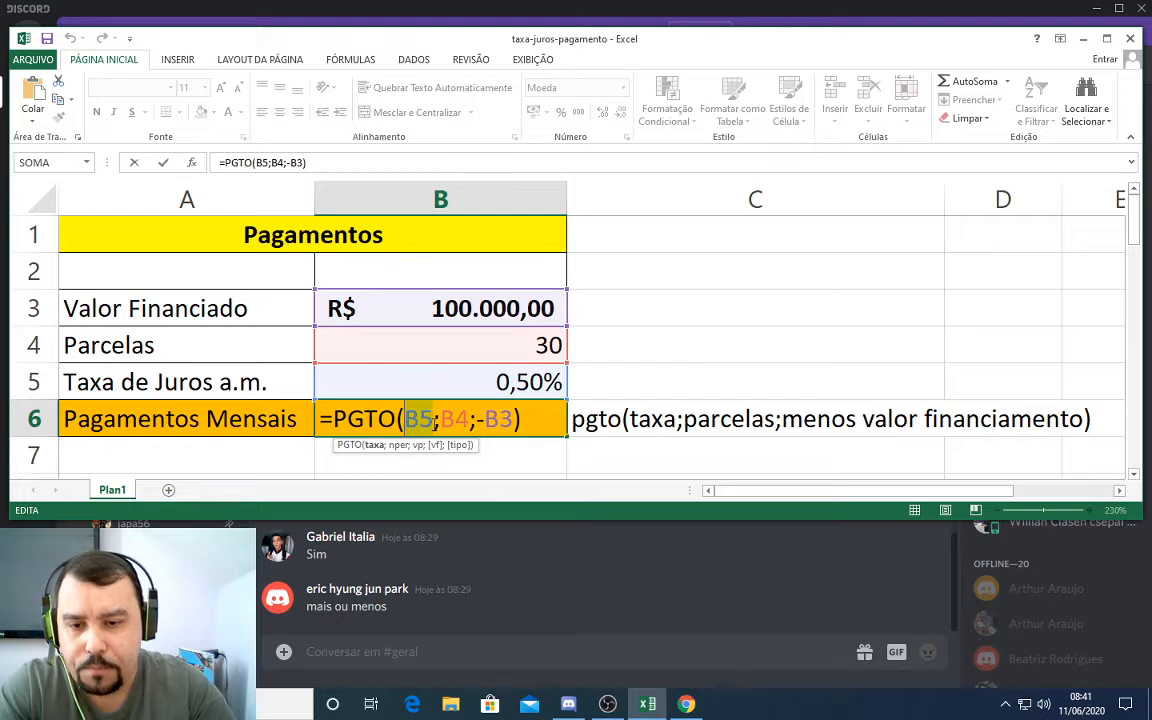
click(452, 421)
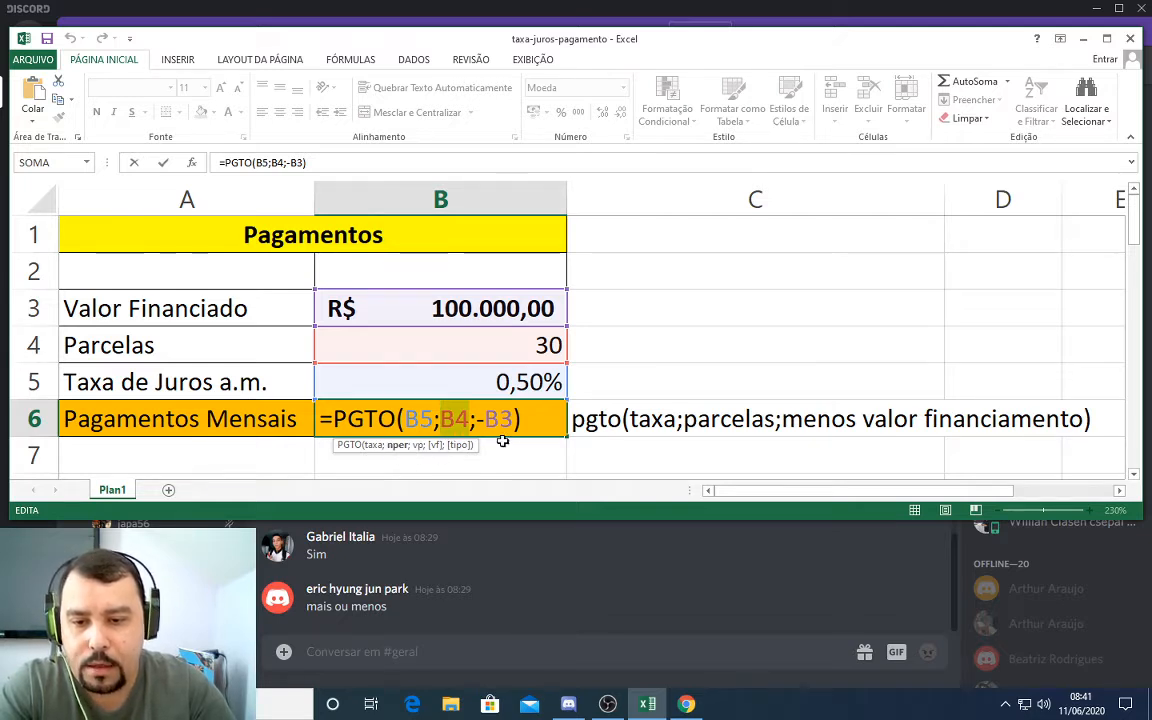
mouse_move(516, 420)
mouse_down()
mouse_move(478, 421)
mouse_move(497, 422)
mouse_move(487, 424)
mouse_move(509, 442)
mouse_move(484, 443)
mouse_up()
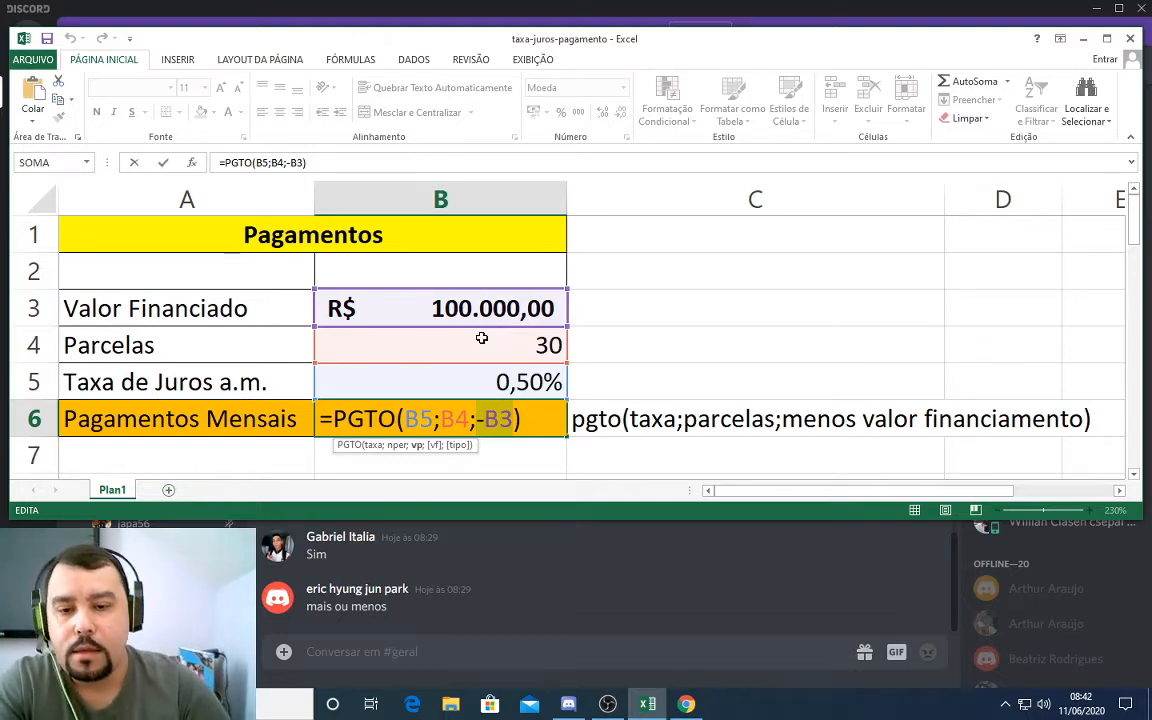
- Remove the minus sign before B3 in the B6 formula, making it =PGTO(B5;B4;B3), and check the payment
click(483, 421)
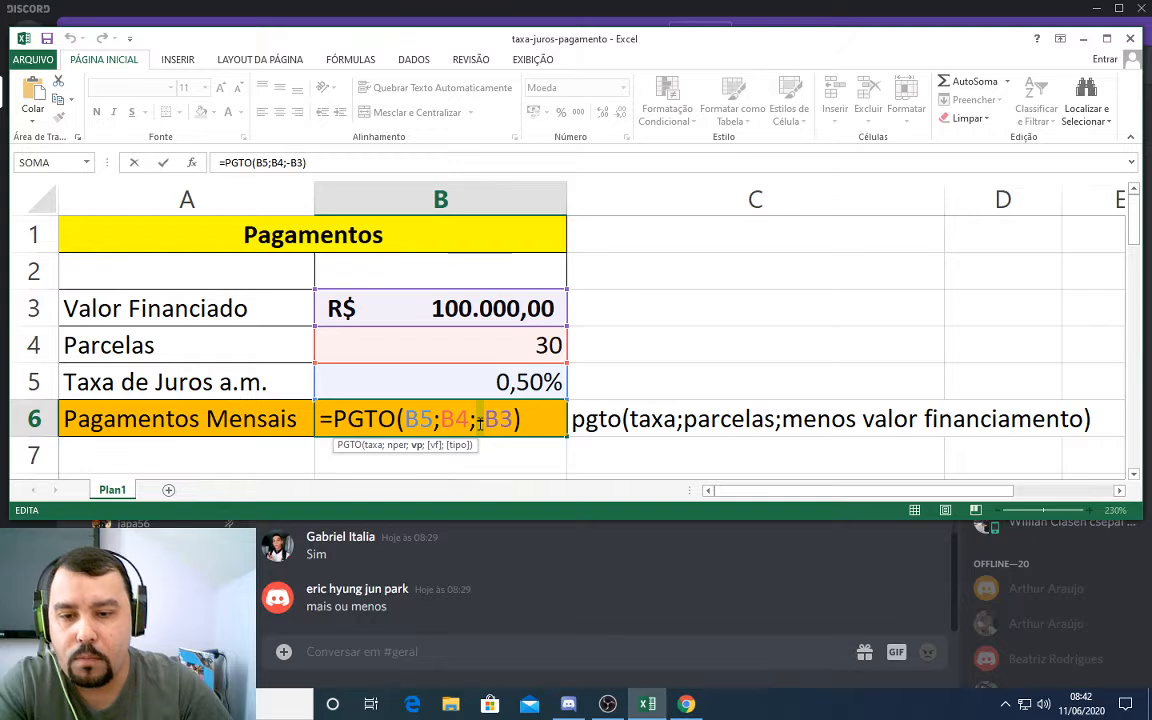
key(Return)
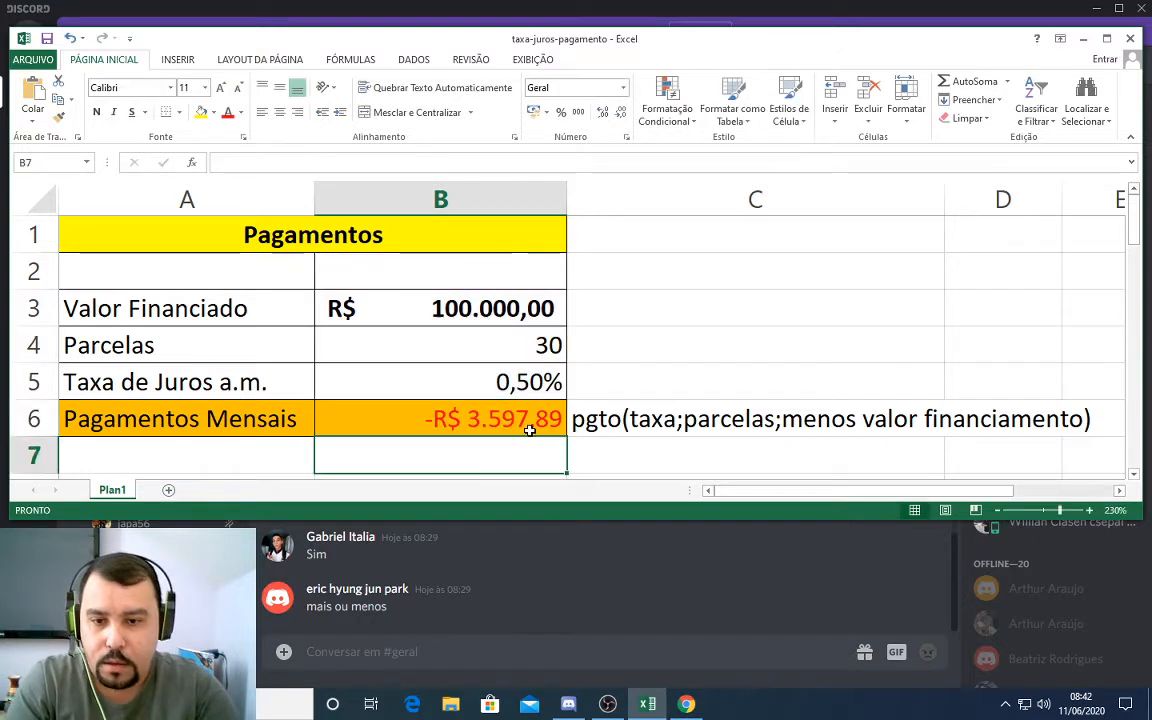
click(505, 424)
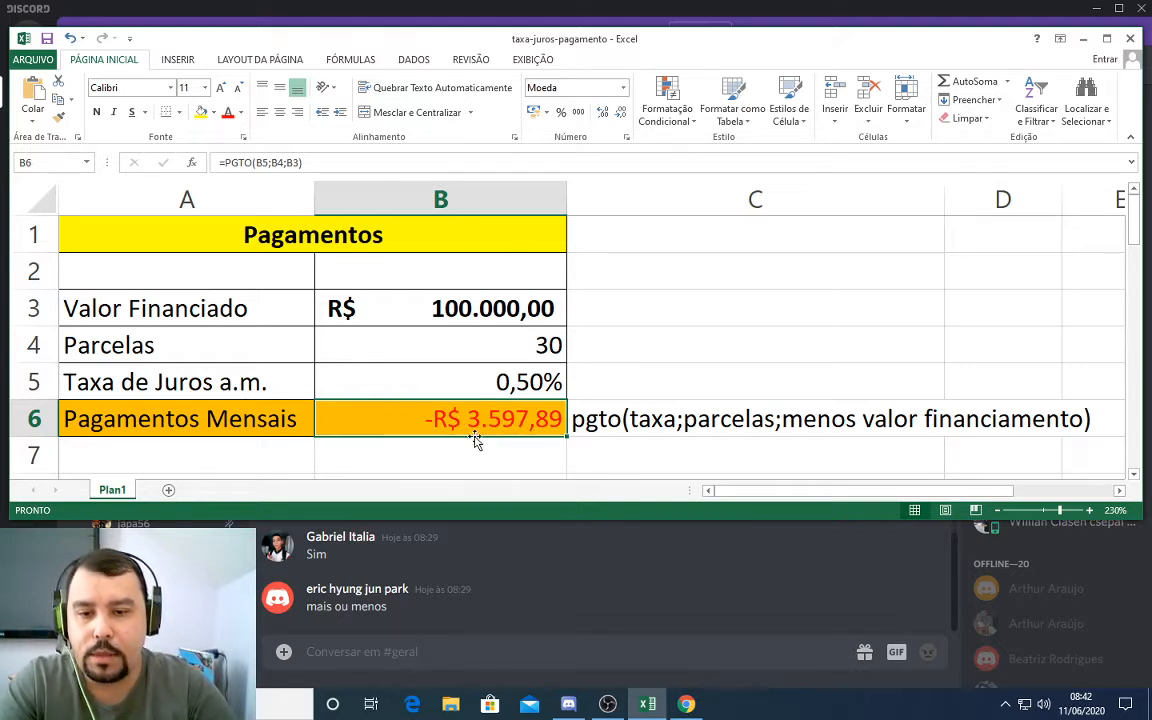
- Put the minus sign back before B3 in the B6 formula and compare the financed value with the monthly payment
double_click(437, 412)
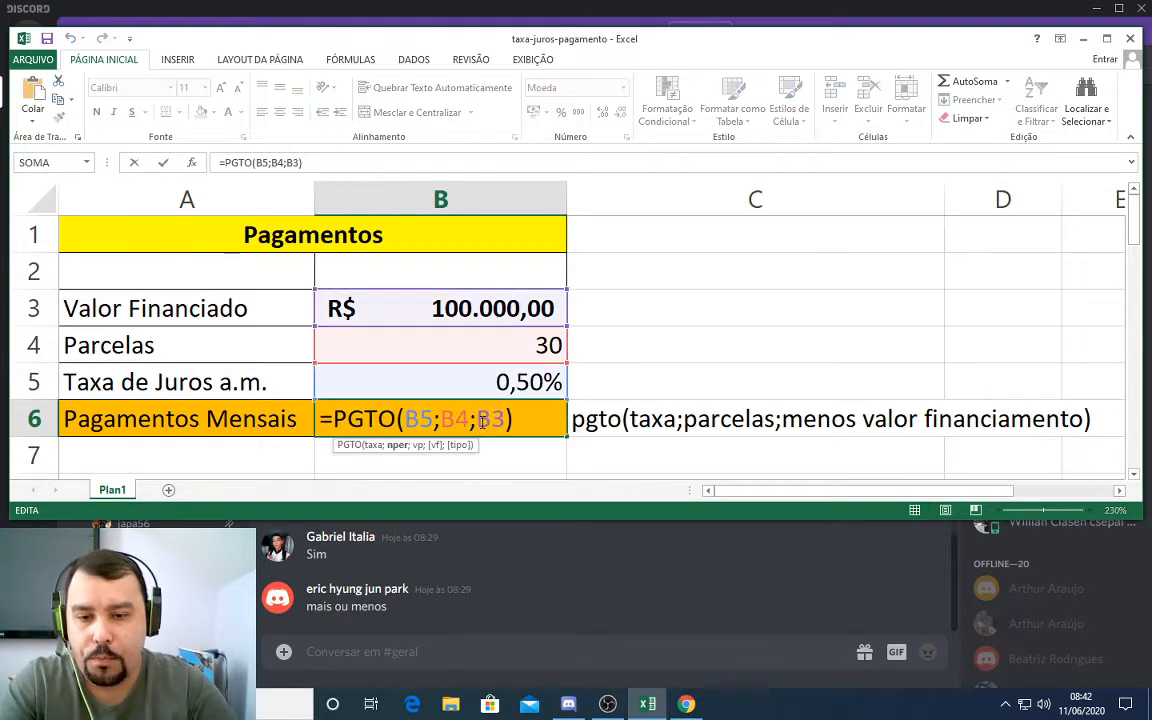
click(483, 419)
text(-)
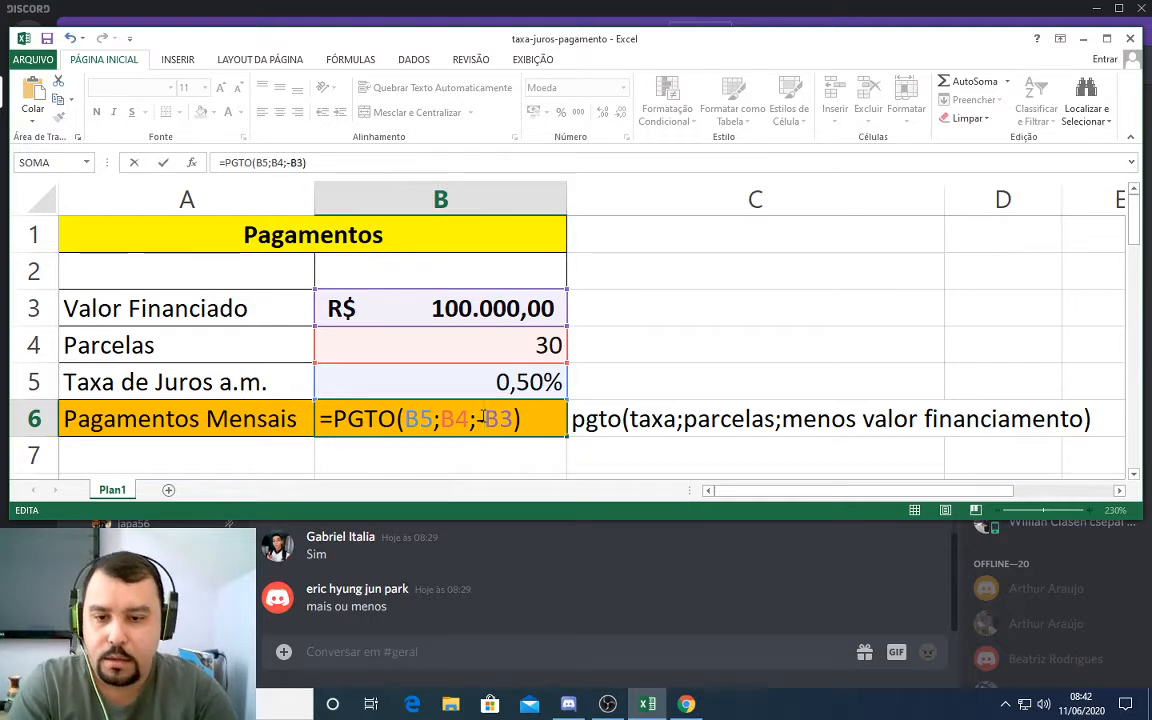
key(Return)
key(Up)
click(500, 308)
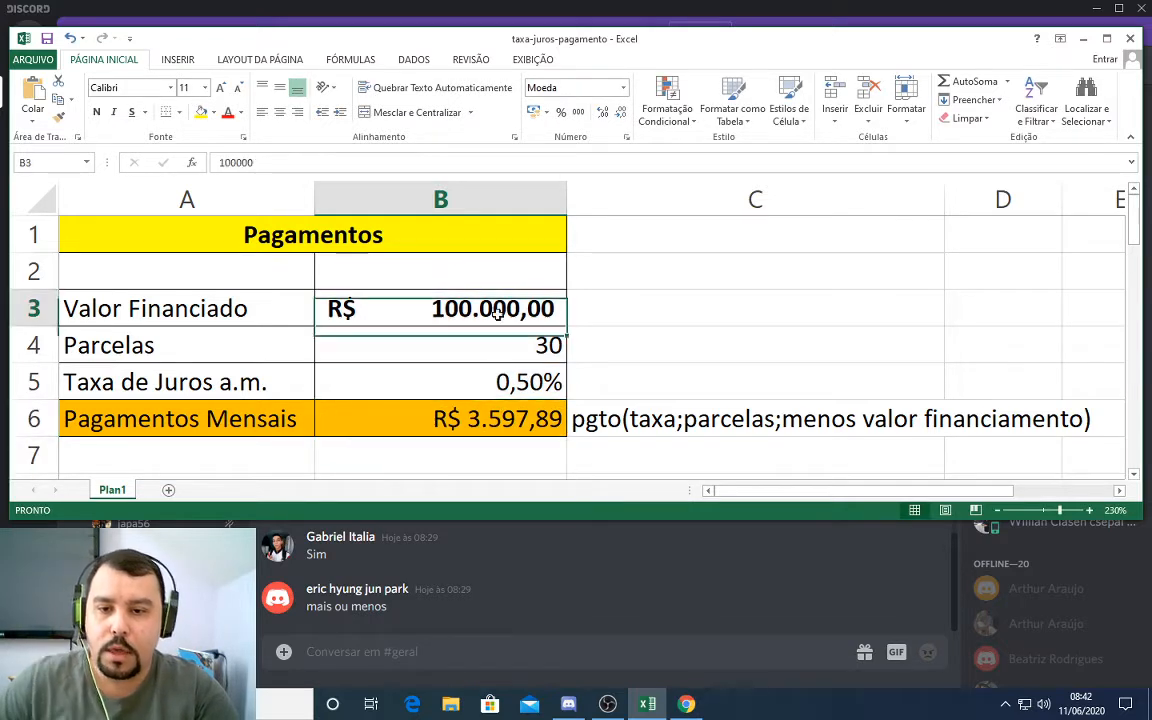
click(510, 425)
click(500, 308)
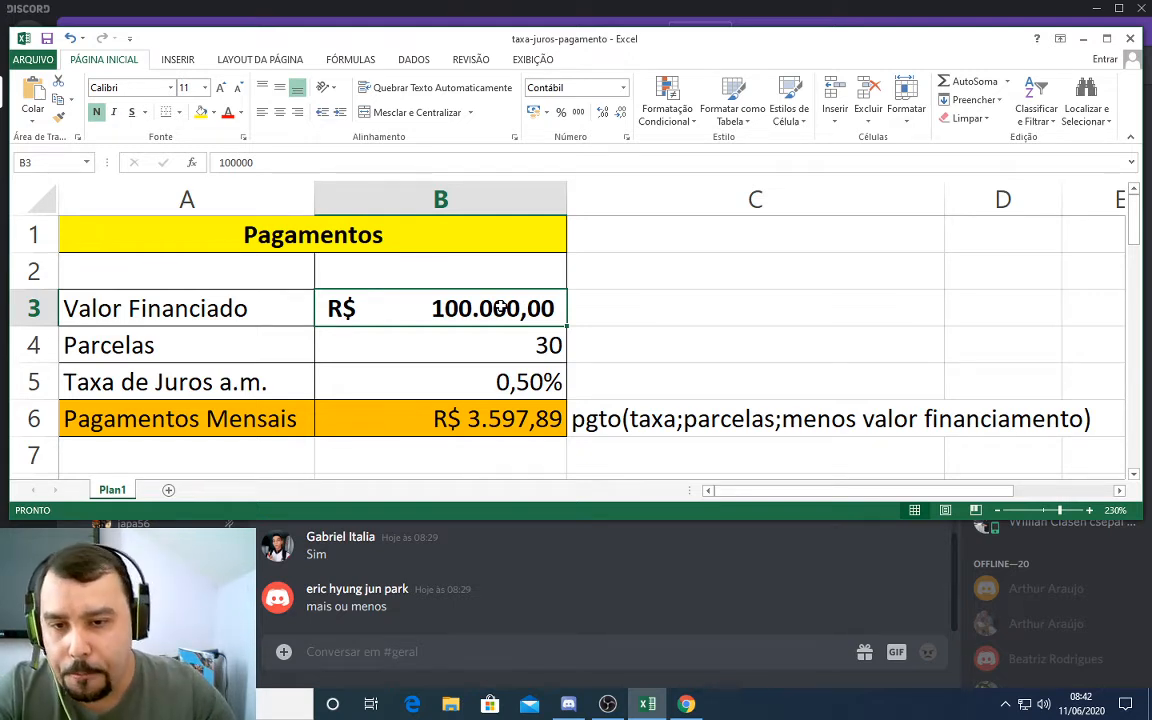
- Review the rate argument of the PGTO formula in B6 once more and leave the formula unchanged
double_click(470, 415)
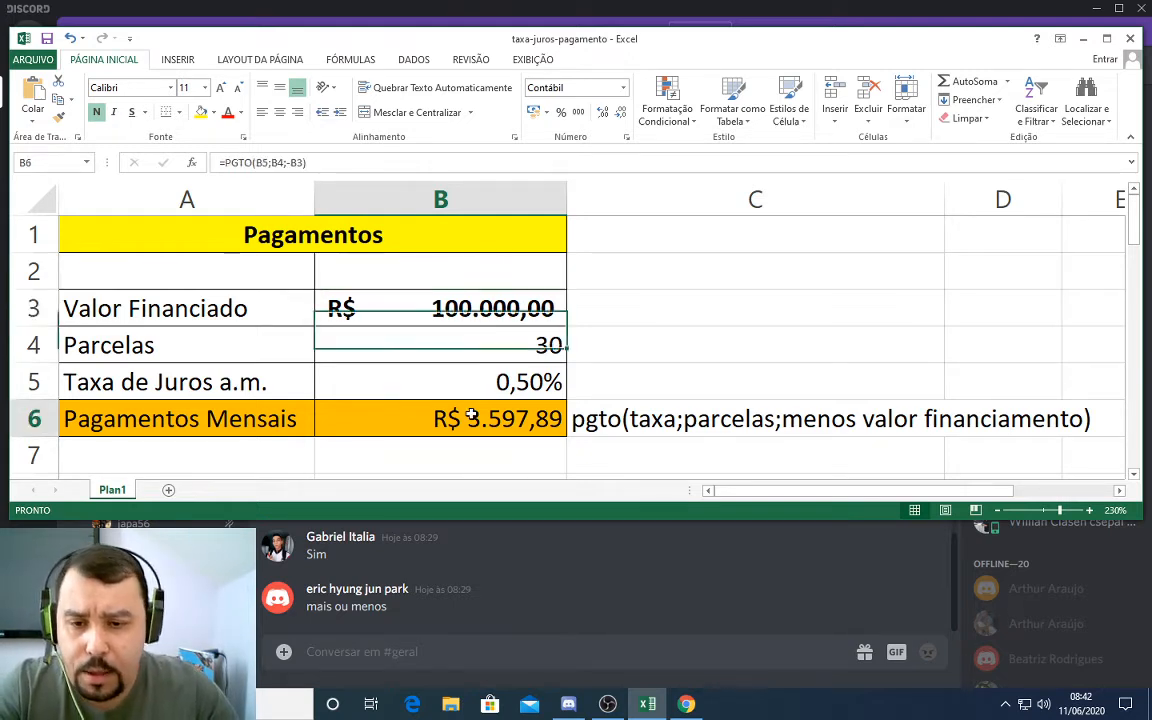
click(434, 420)
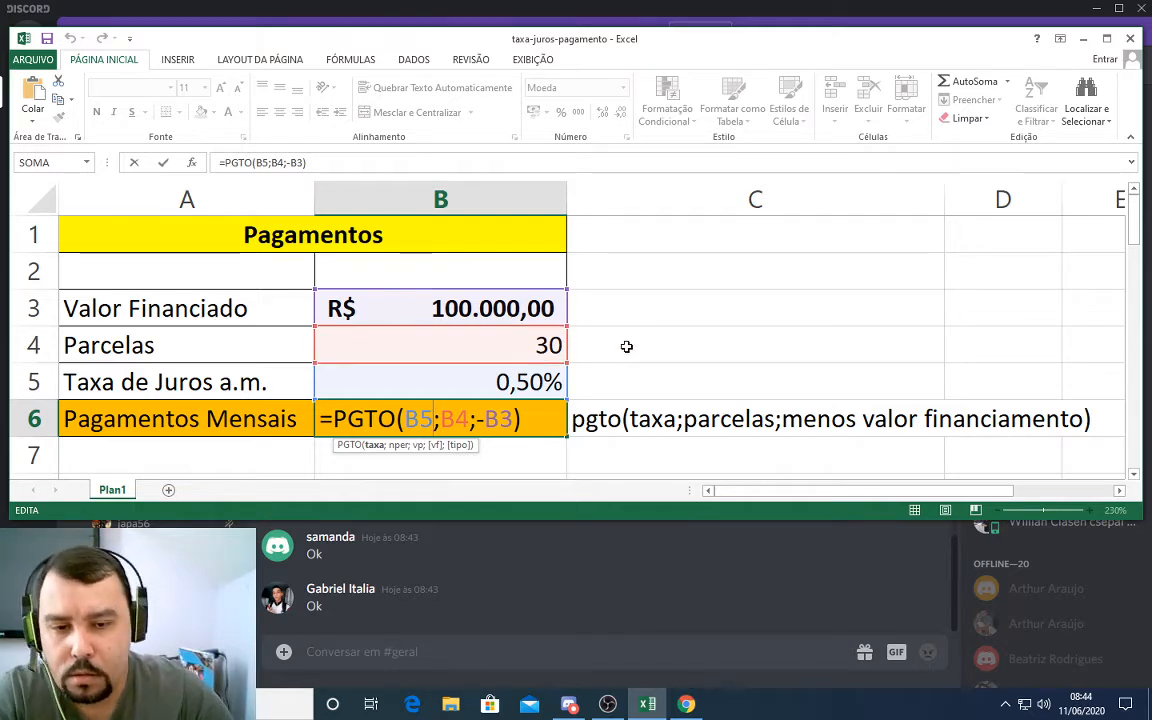
key(Return)
scroll(466, 340, down, 1)
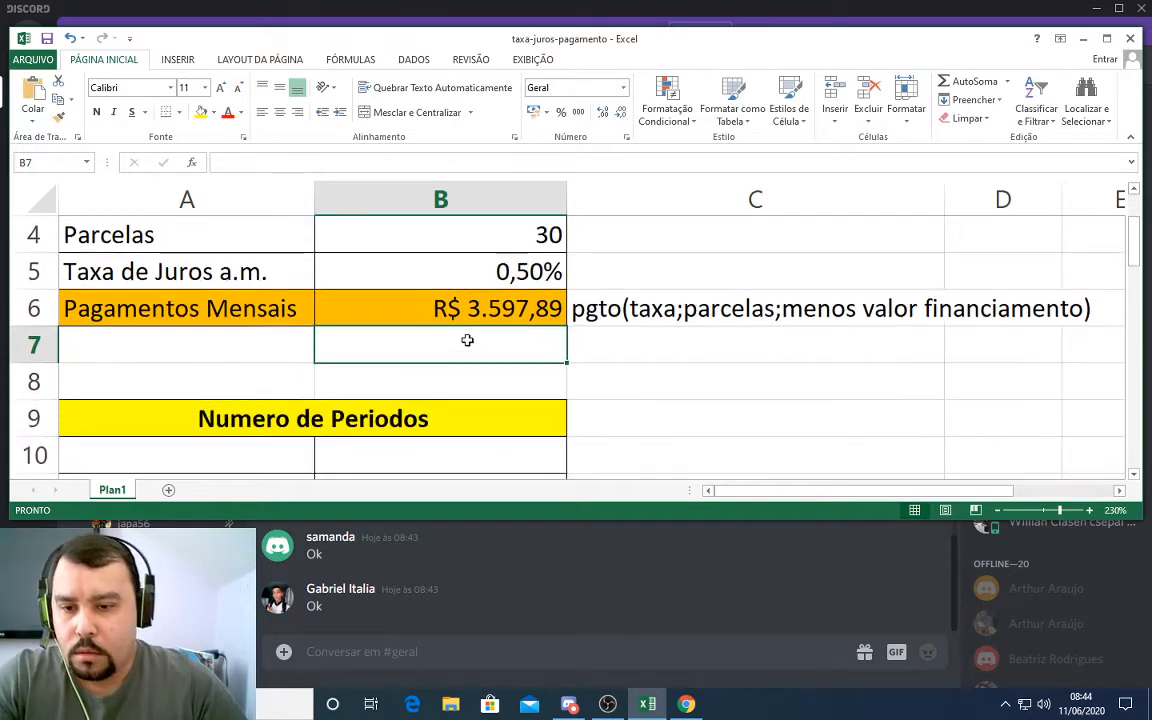
scroll(466, 340, up, 1)
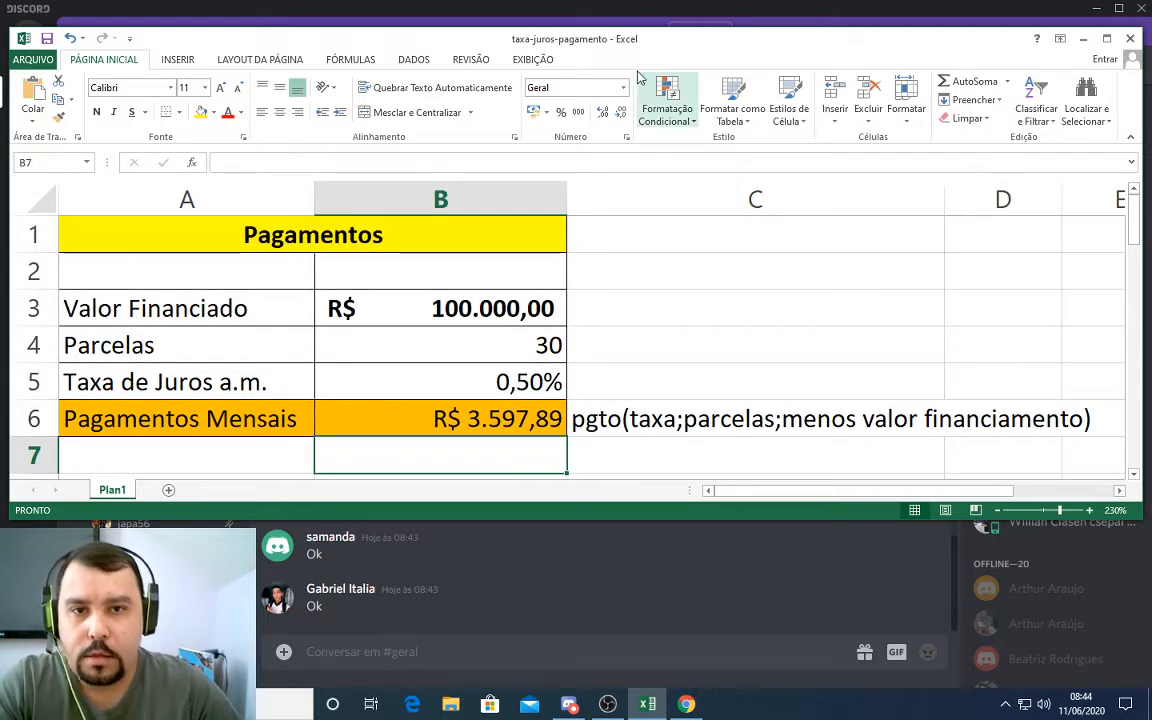
drag(637, 46, 639, 35)
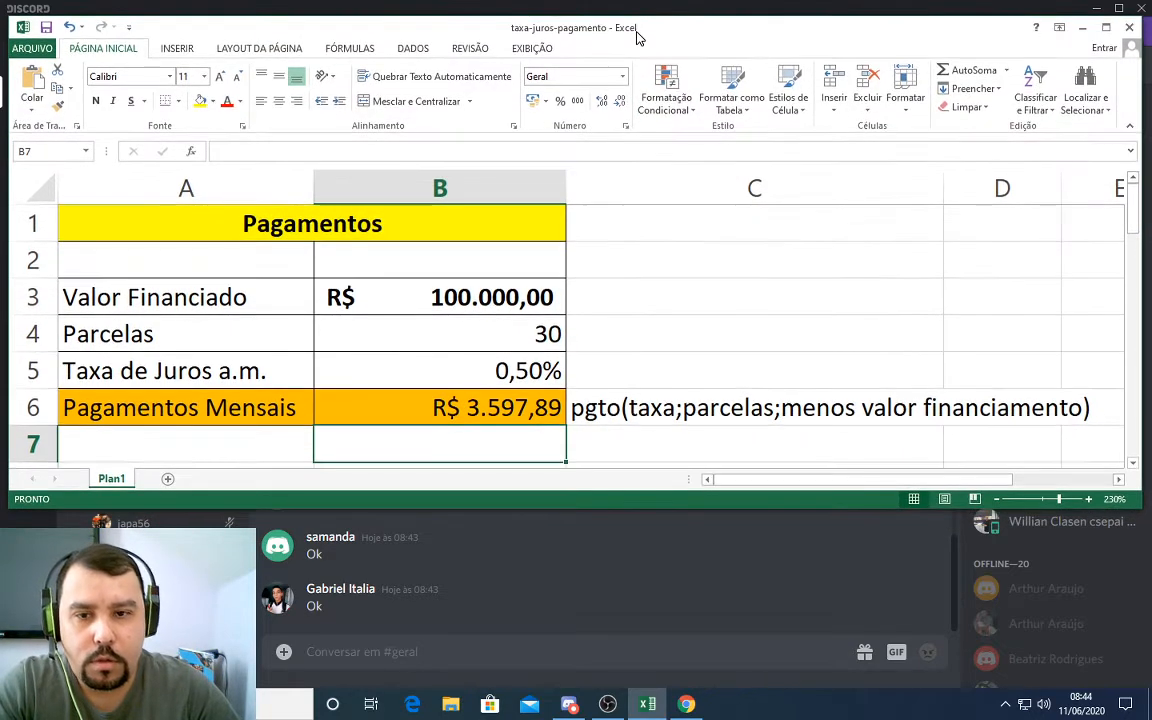
click(493, 408)
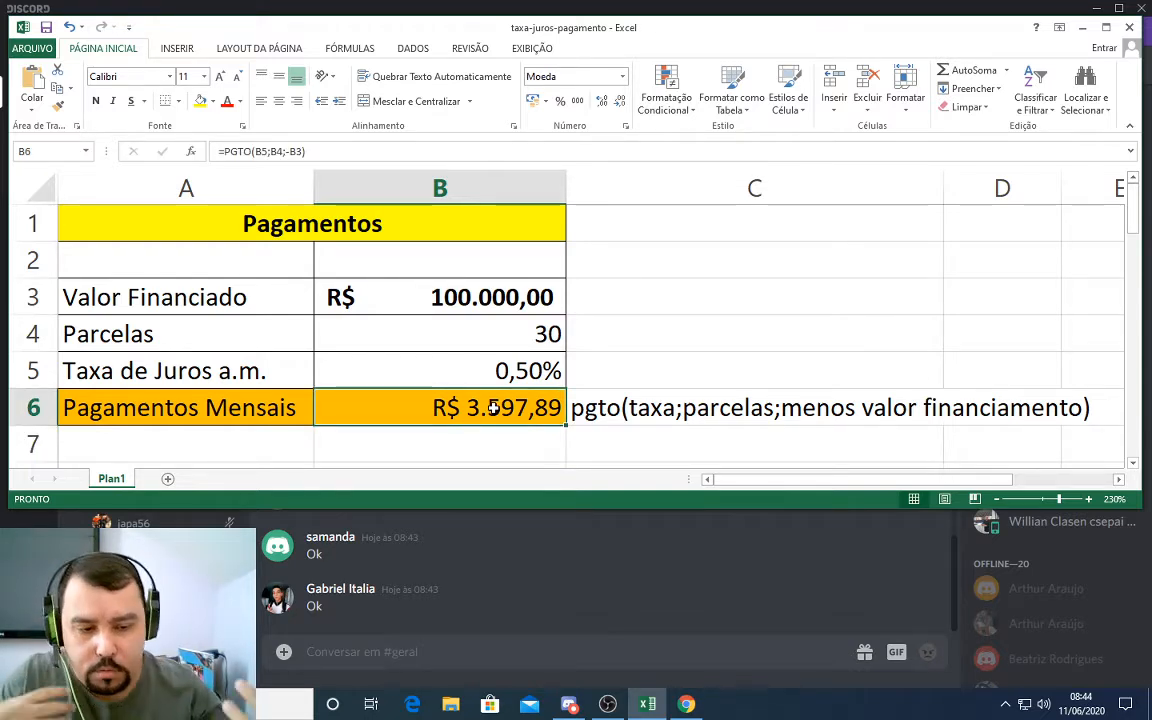
scroll(442, 416, down, 2)
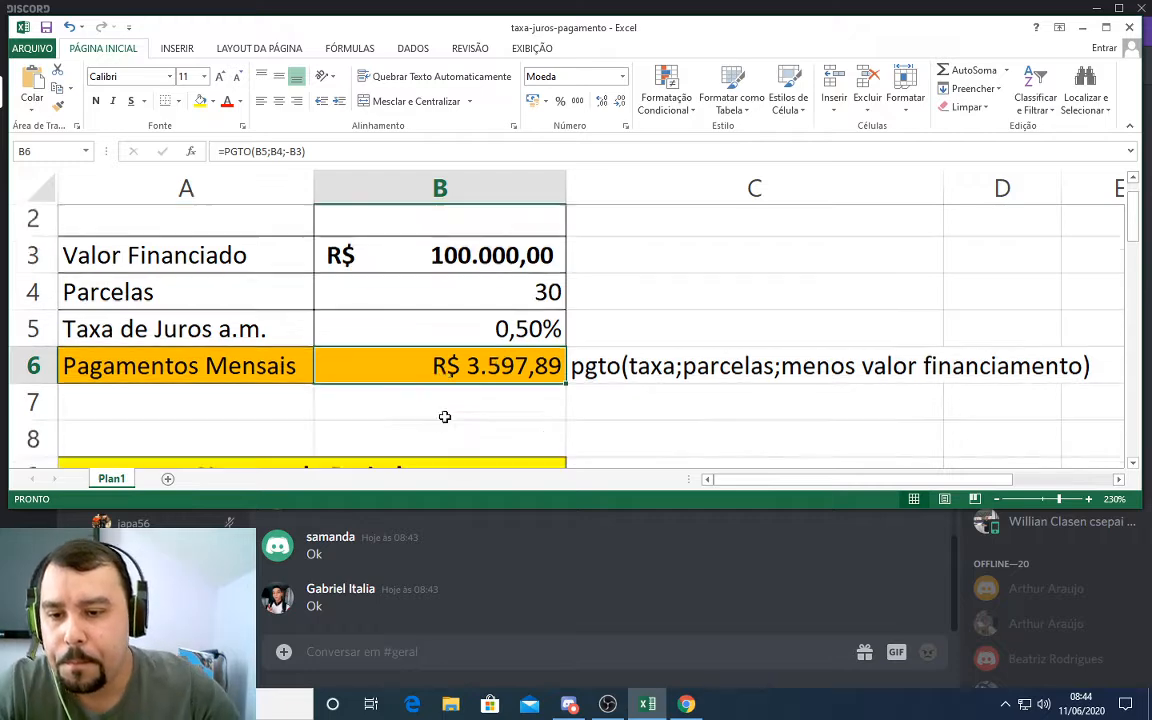
scroll(445, 415, up, 2)
- Go down to the Numero de Periodos table in rows 9 to 14 and select its title cell
click(446, 320)
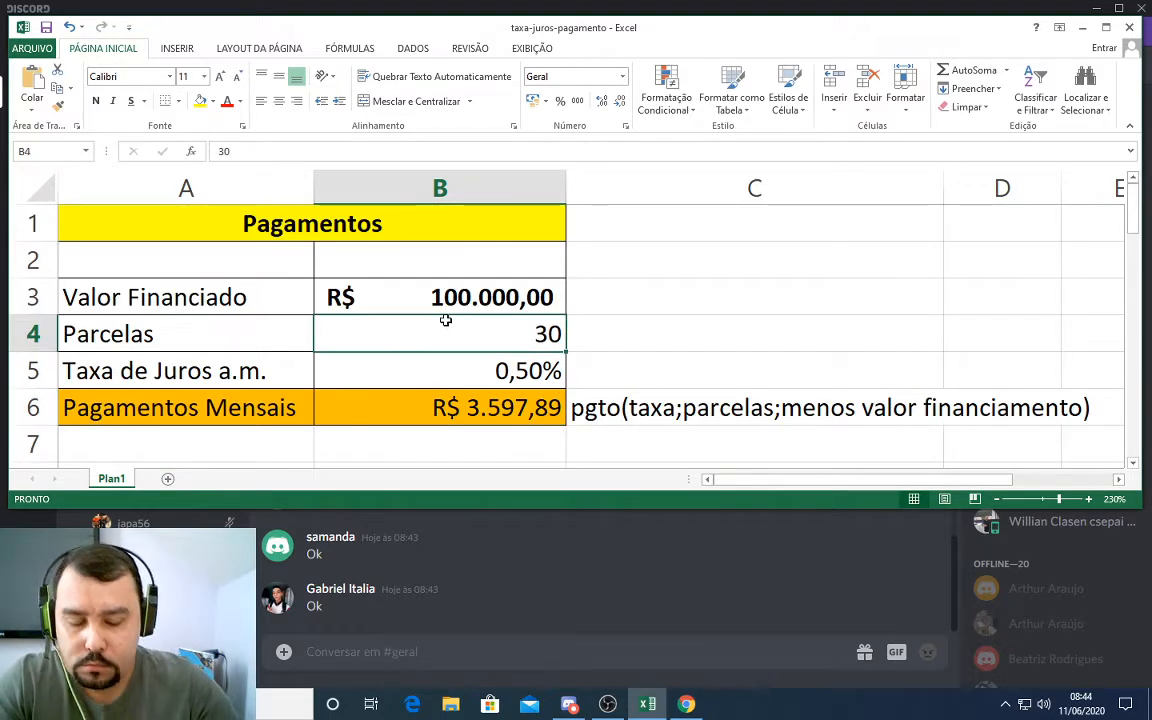
key(Down)
key(Down)
key(Down)
key(Down)
key(Down)
key(Down)
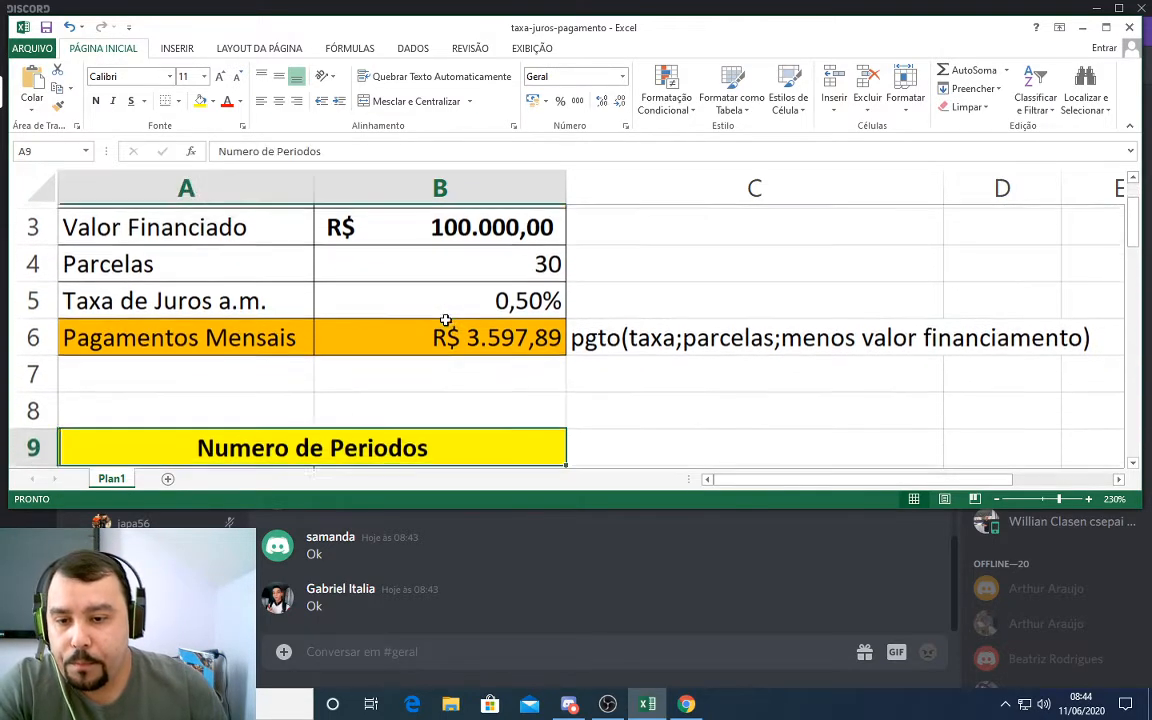
key(Down)
key(Down)
key(Down)
key(Down)
key(Down)
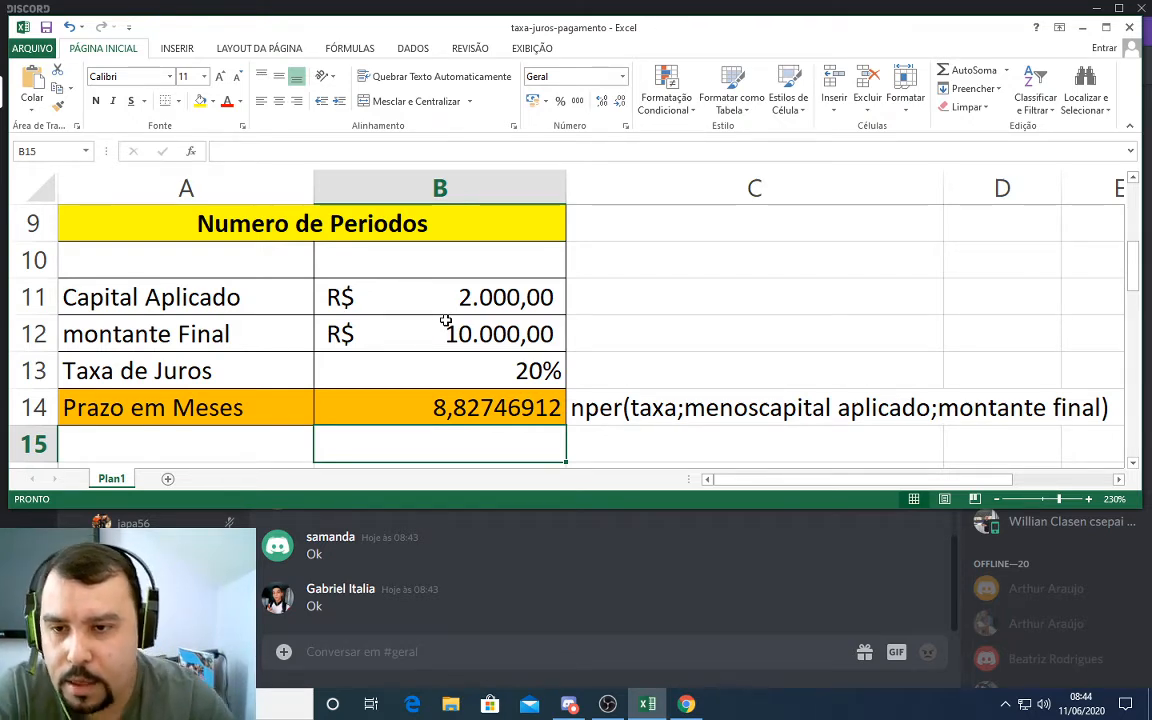
click(348, 221)
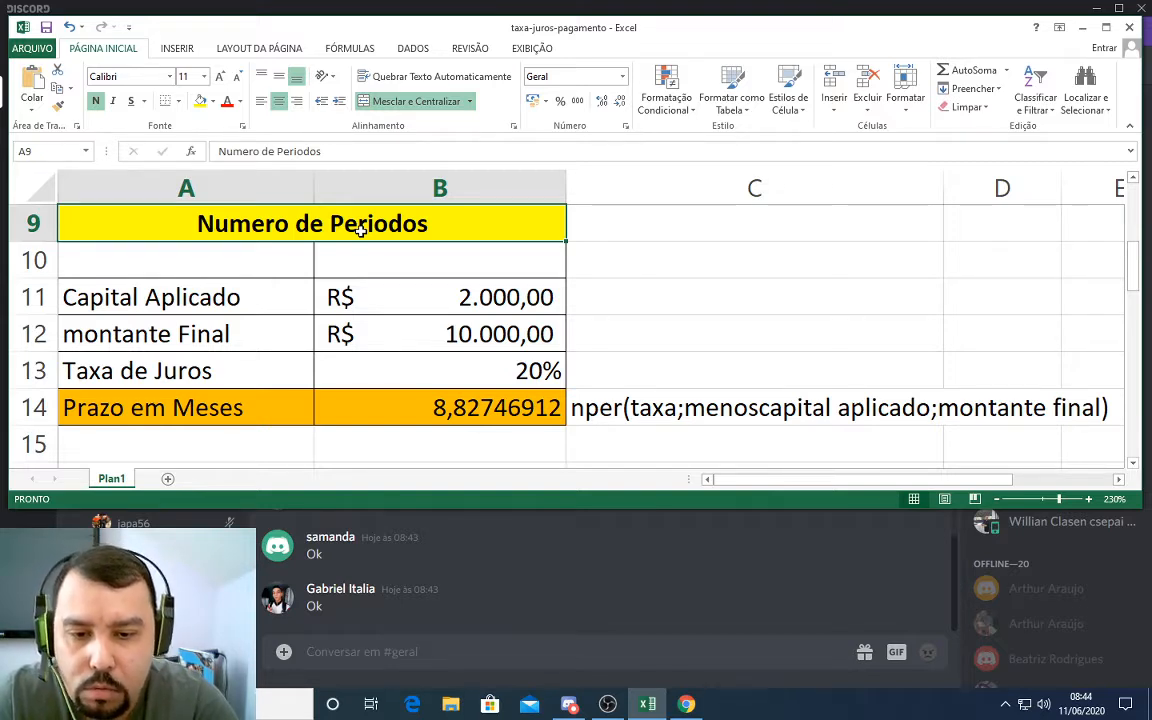
- Highlight the function name nper in the C14 syntax note and compare the note with the formula in B14
double_click(625, 408)
drag(625, 408, 569, 410)
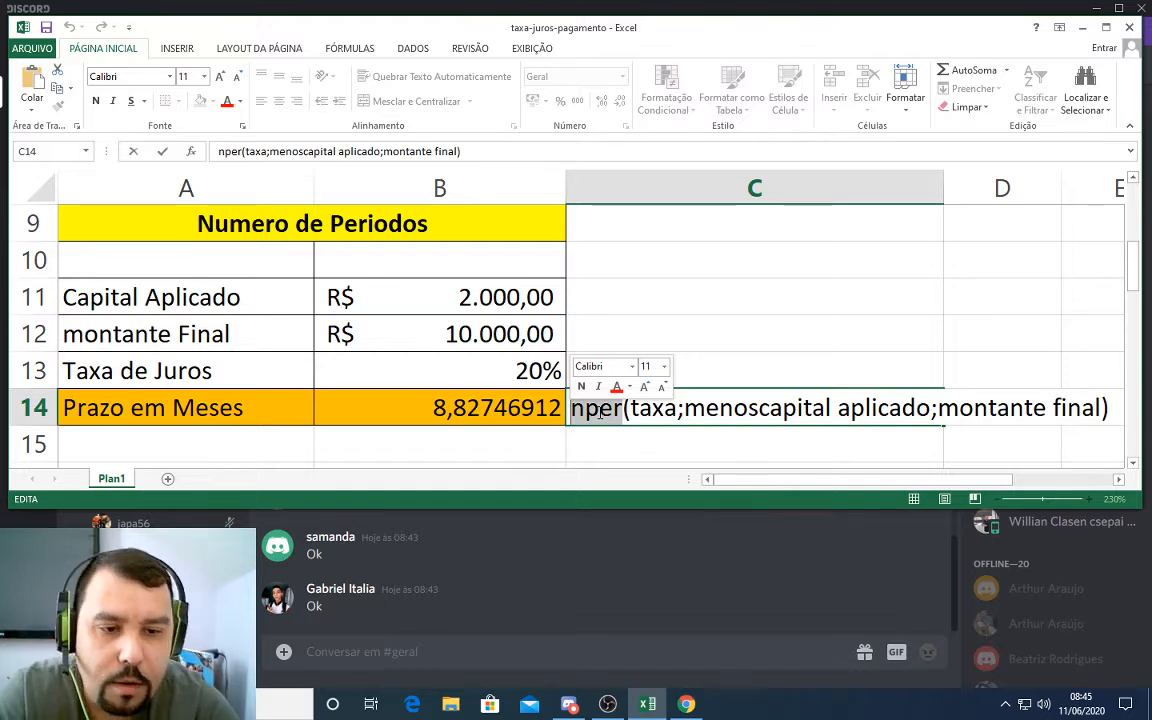
click(445, 410)
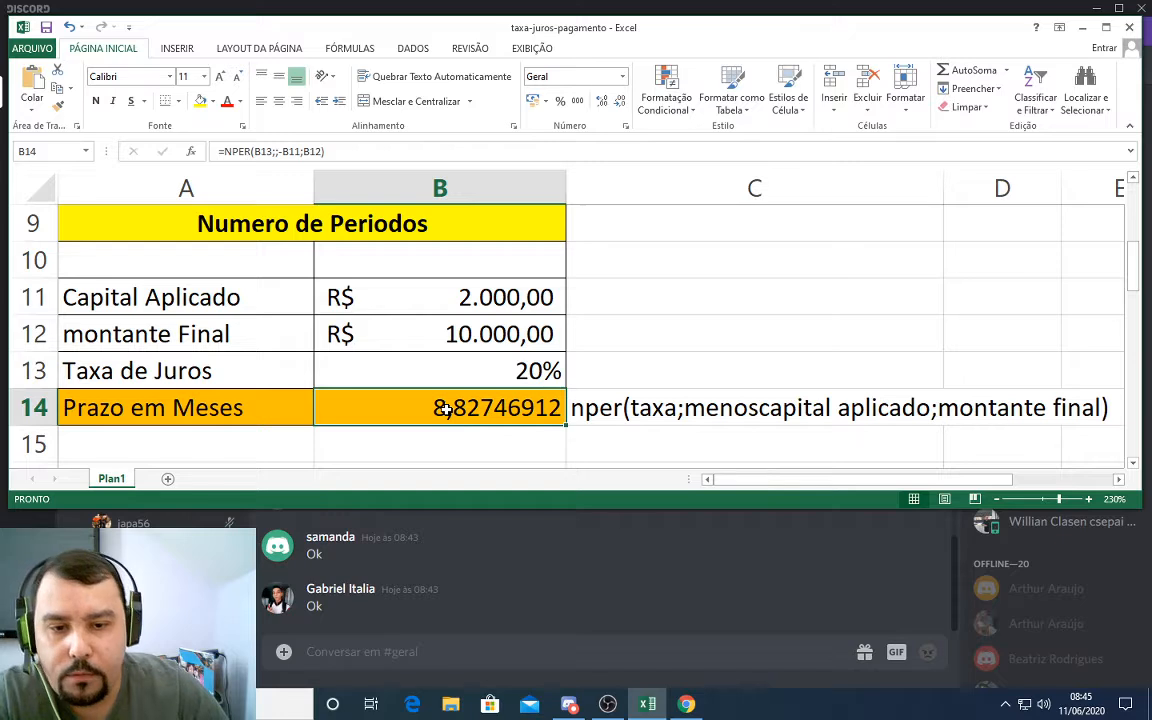
- Add a second semicolon after taxa in the C14 note so it reads nper(taxa;;menoscapital aplicado;montante final)
double_click(686, 410)
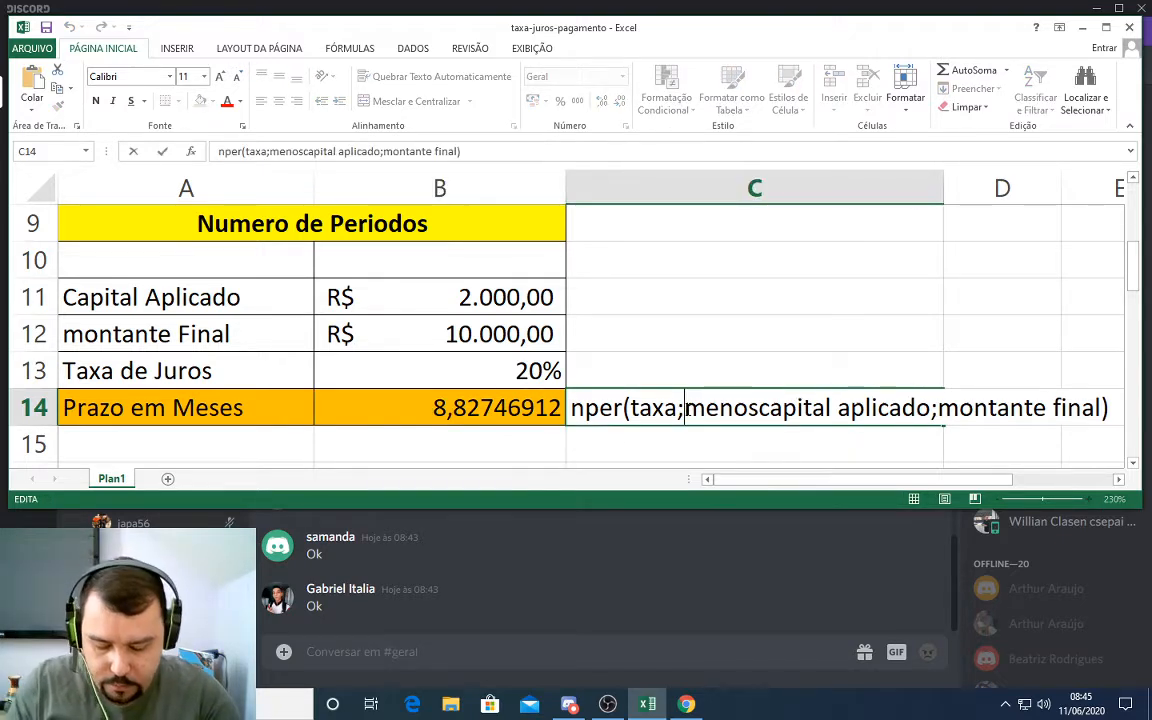
text(;)
key(Return)
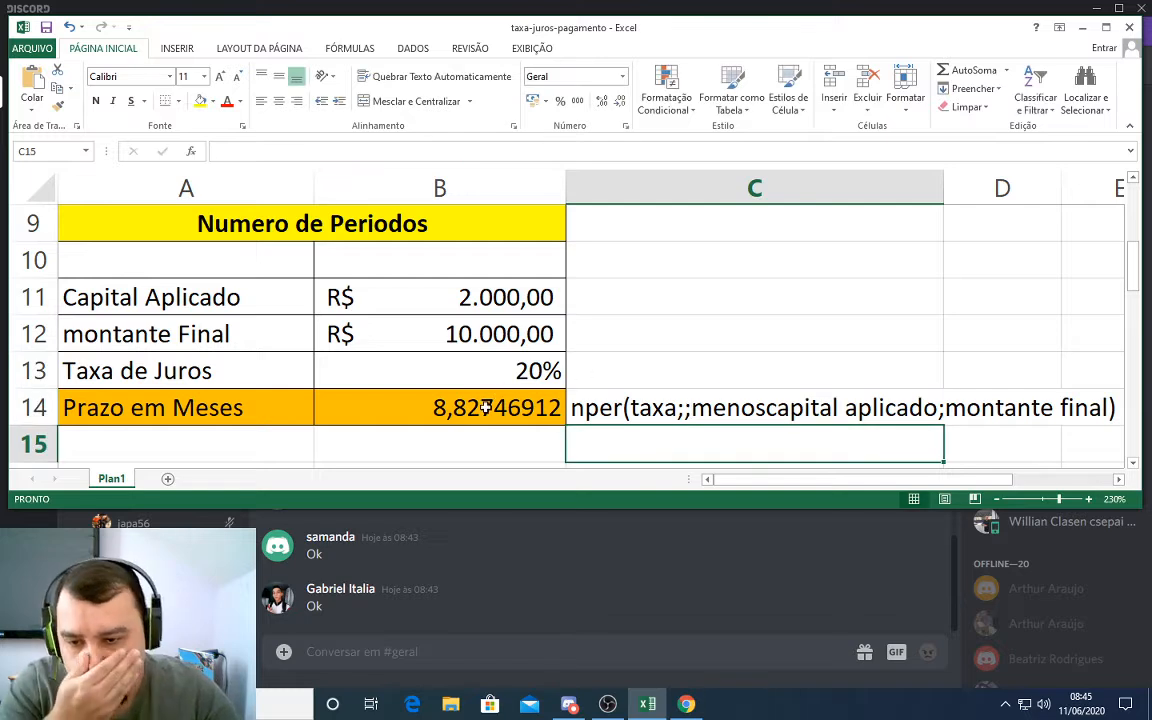
- Open the NPER formula in B14 and examine its rate, empty pgto, negative B11 and future value arguments one by one
click(486, 407)
double_click(486, 407)
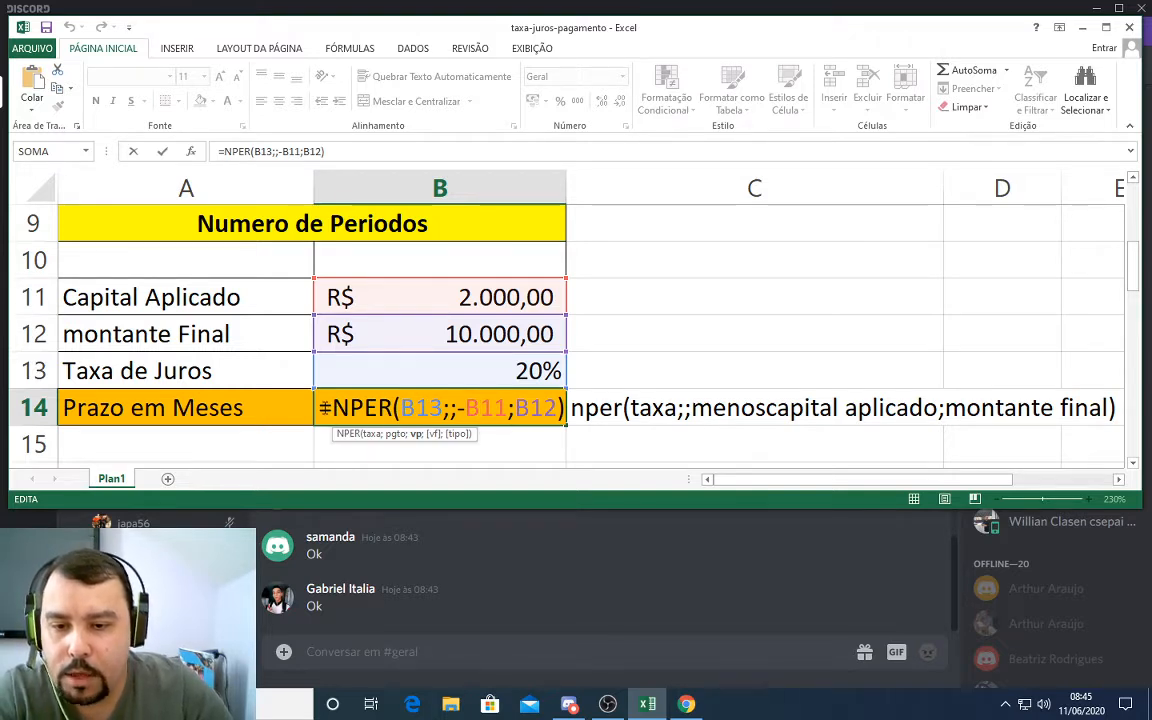
drag(331, 407, 398, 410)
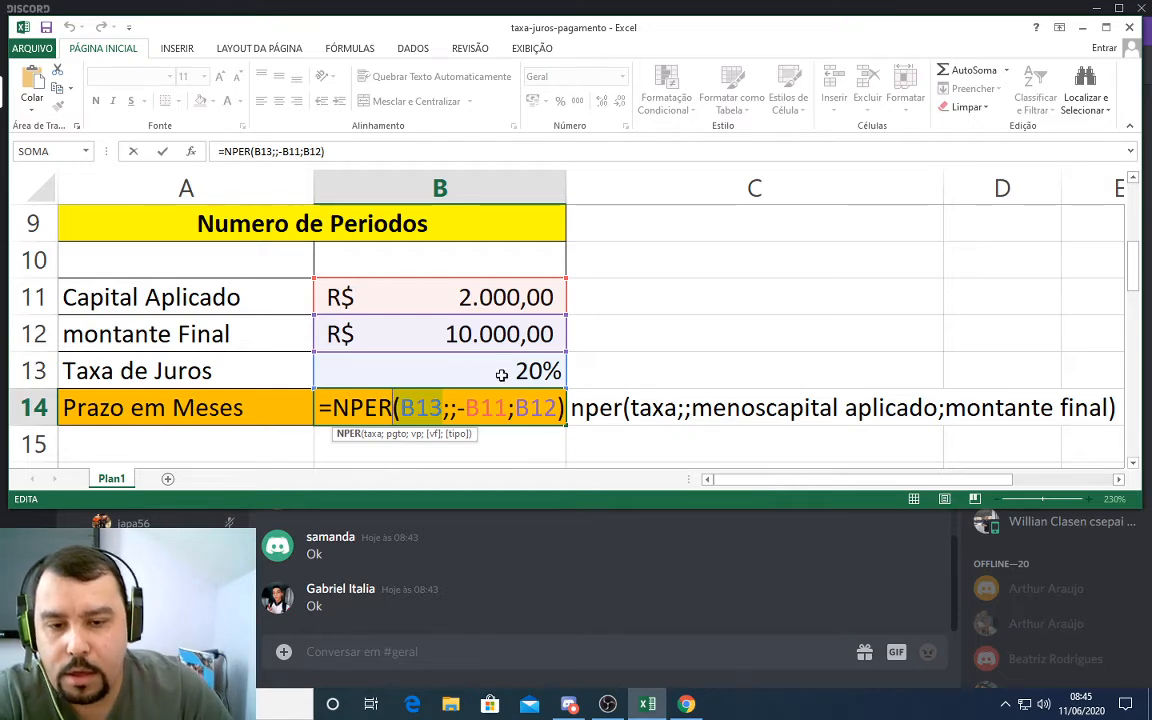
click(450, 408)
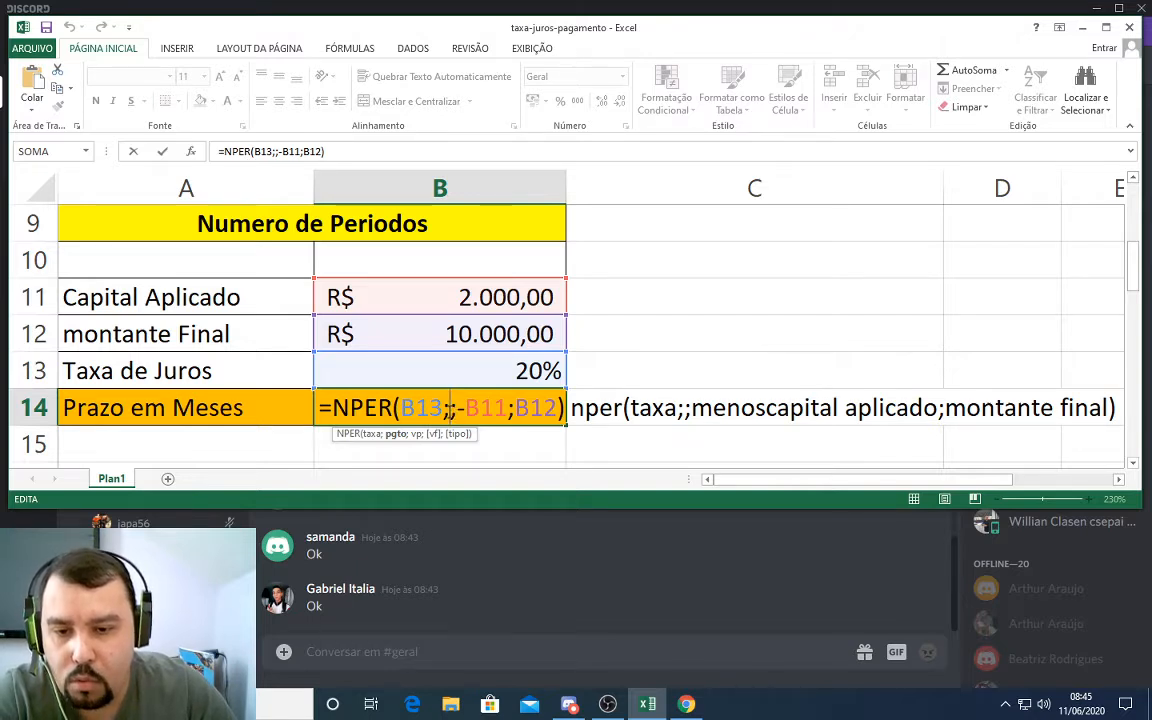
double_click(449, 409)
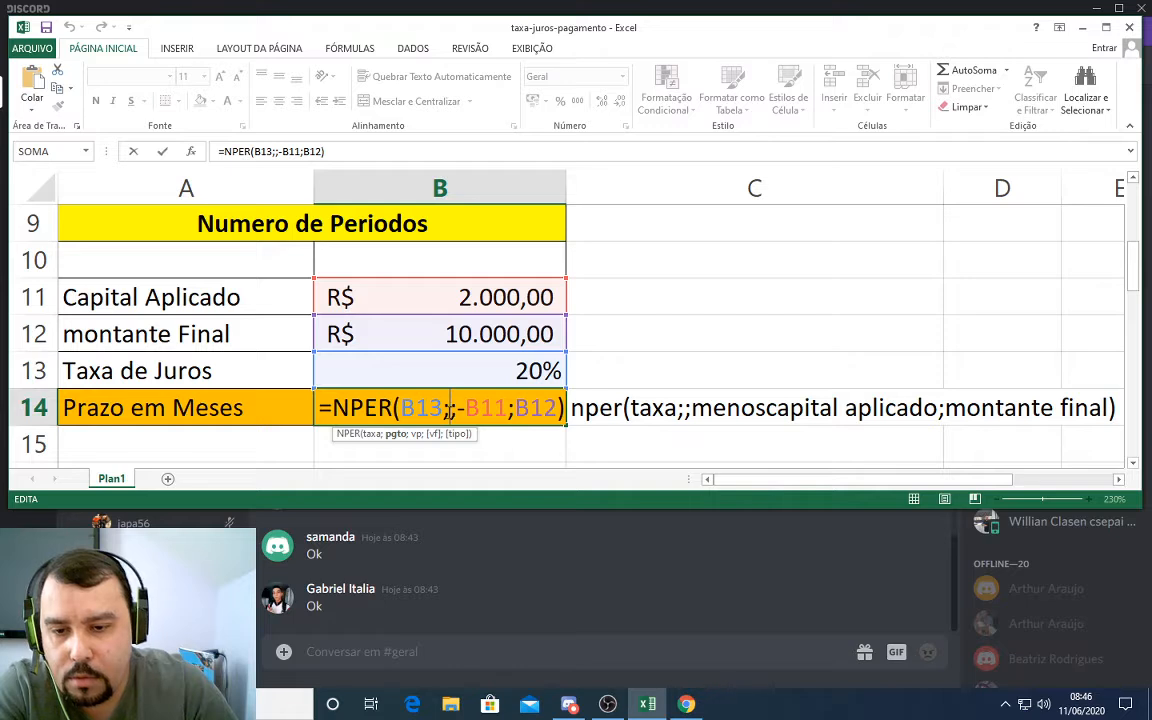
click(456, 409)
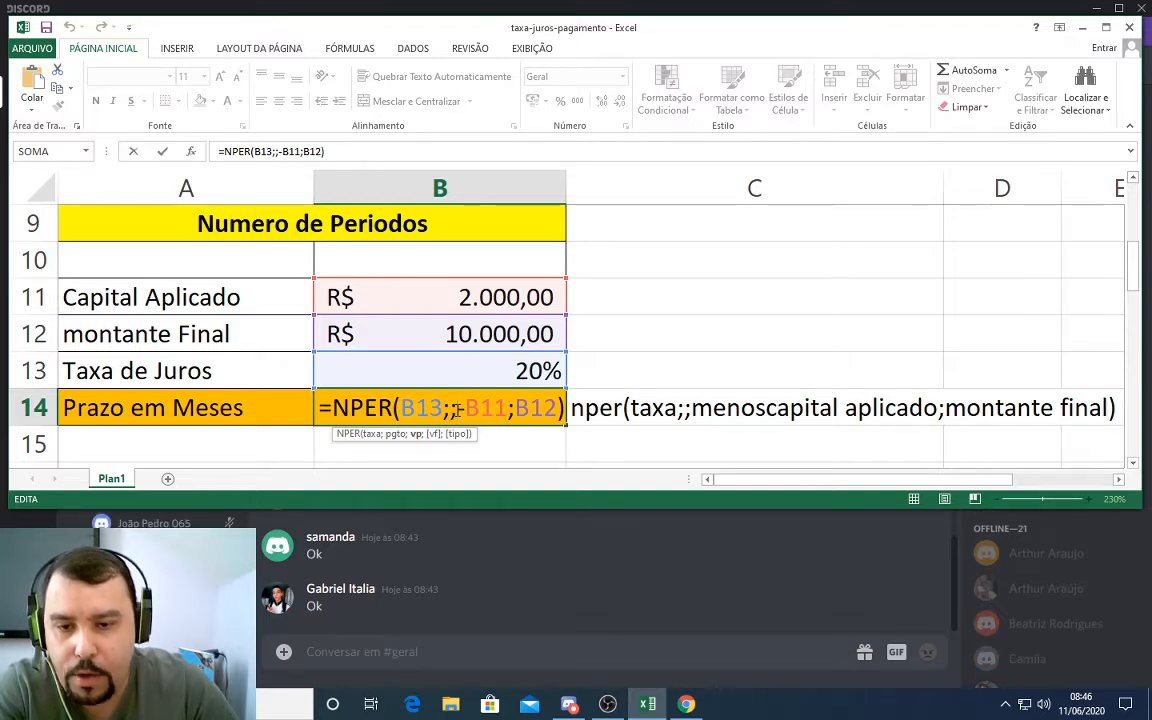
drag(456, 409, 508, 409)
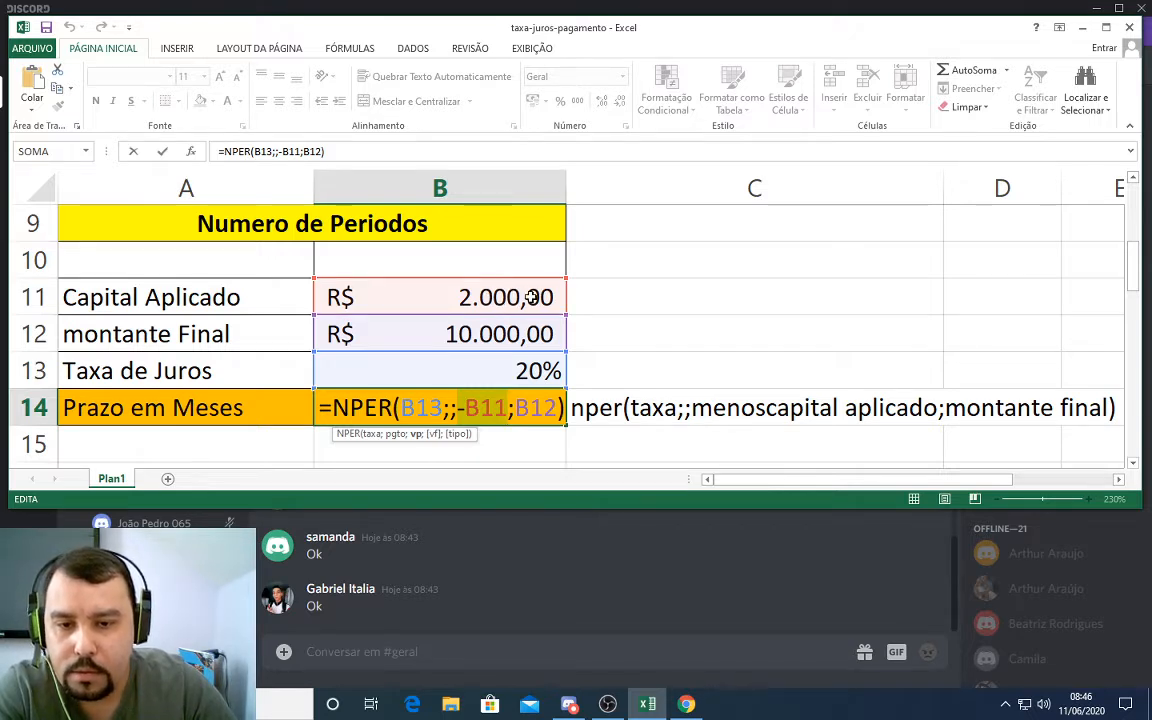
click(518, 408)
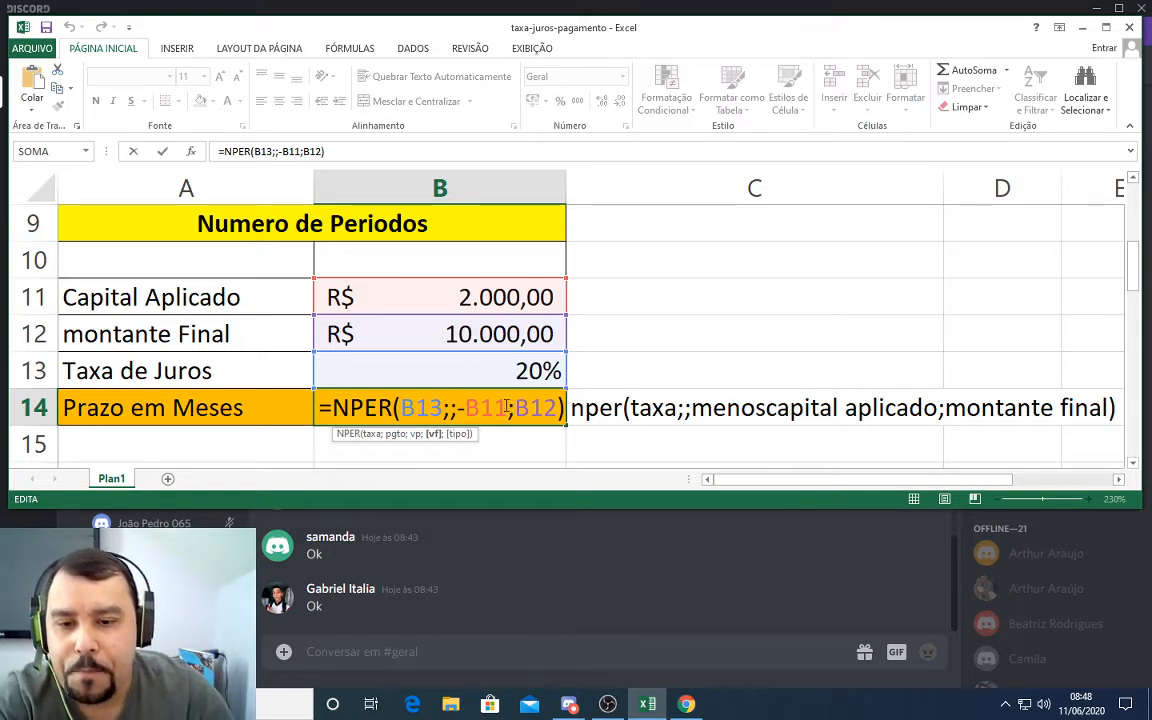
- Go through the B14 formula again, highlighting NPER, B13, B11 and B12, and close it without changing anything
click(444, 410)
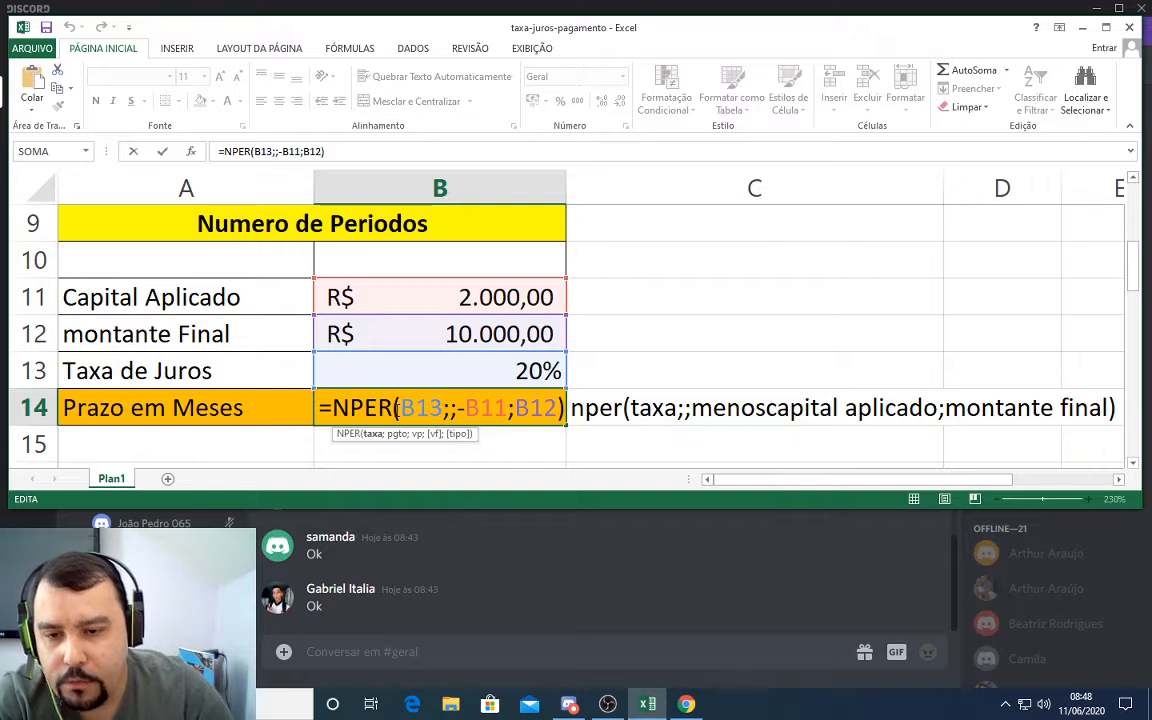
double_click(367, 410)
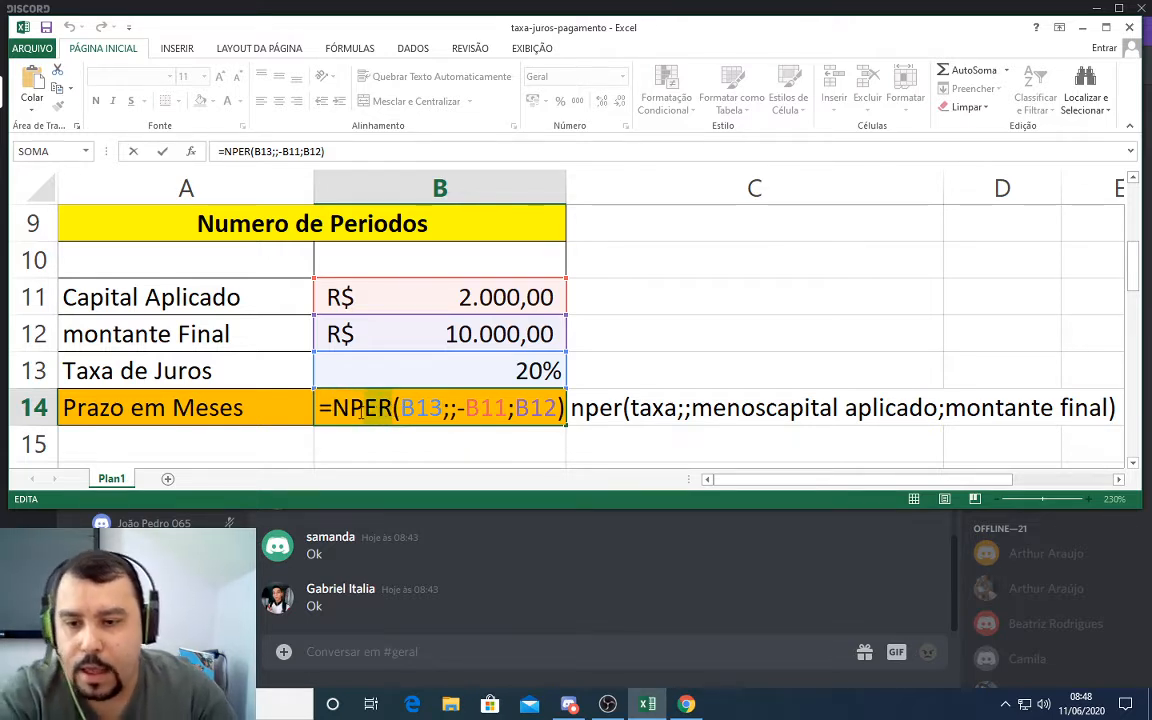
click(397, 409)
drag(400, 408, 334, 408)
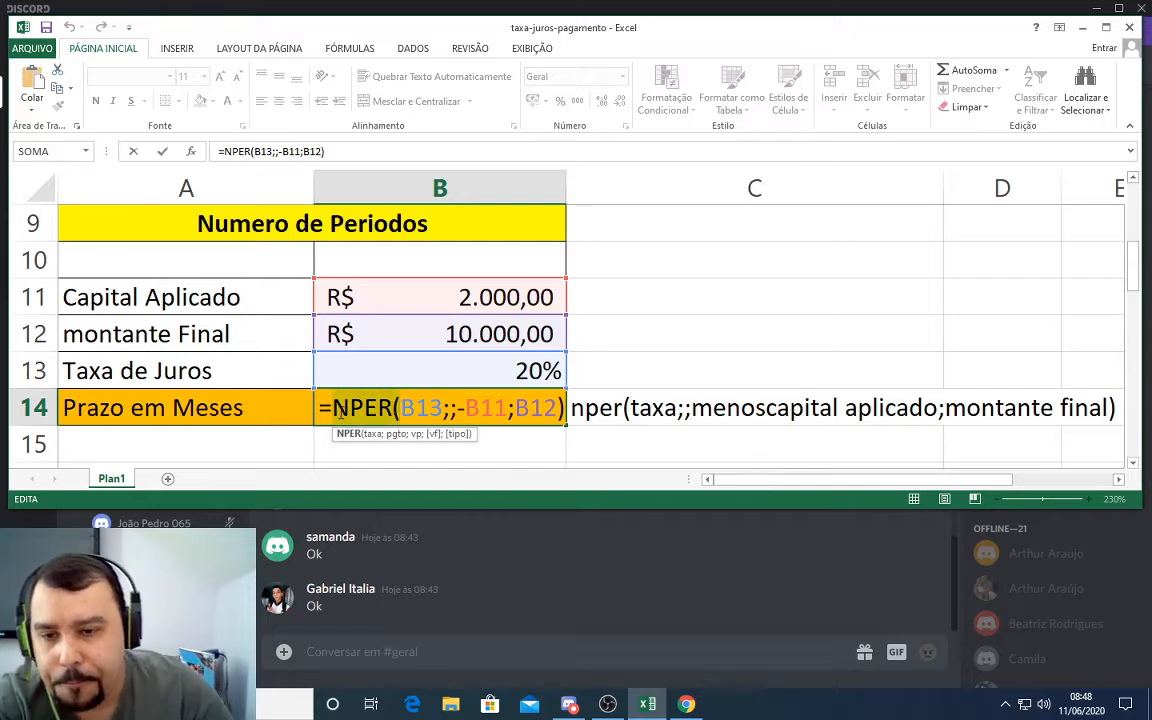
drag(440, 408, 398, 413)
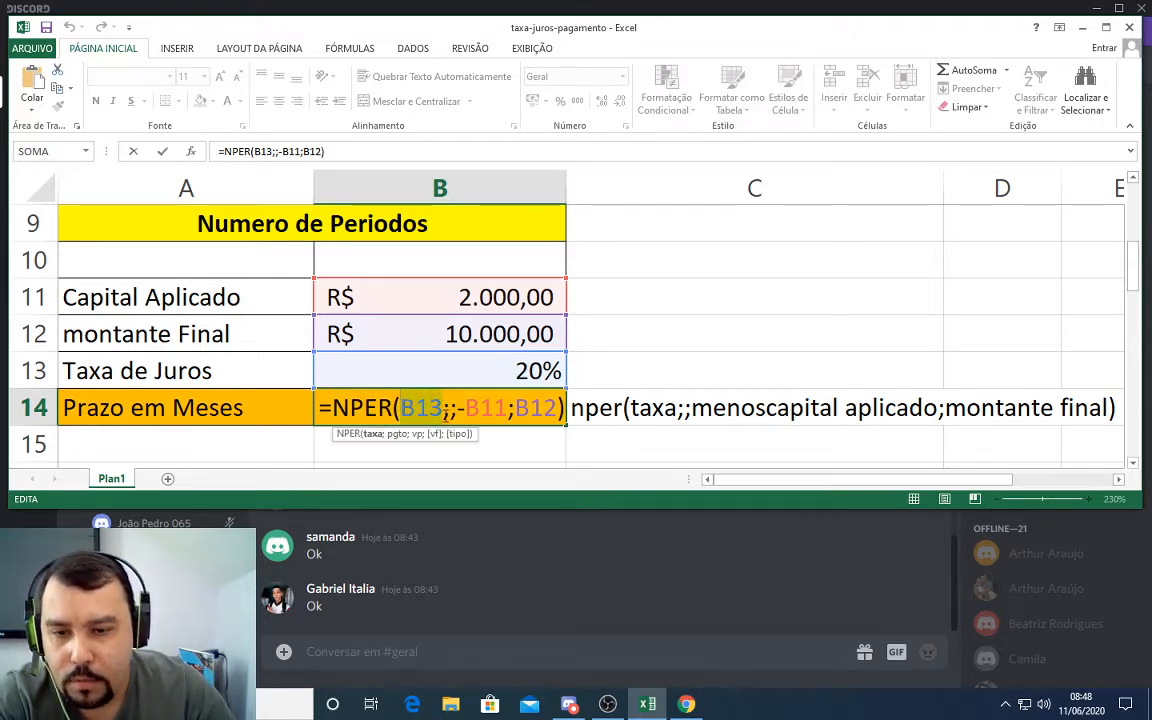
click(449, 410)
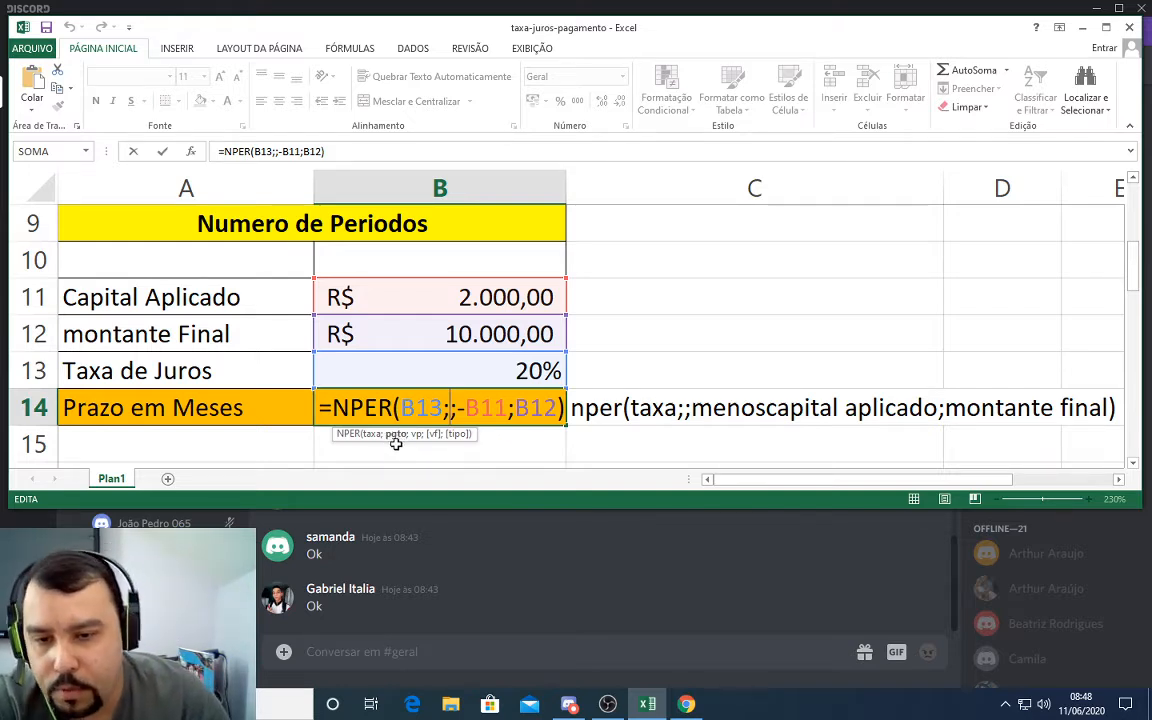
click(498, 407)
drag(500, 408, 470, 410)
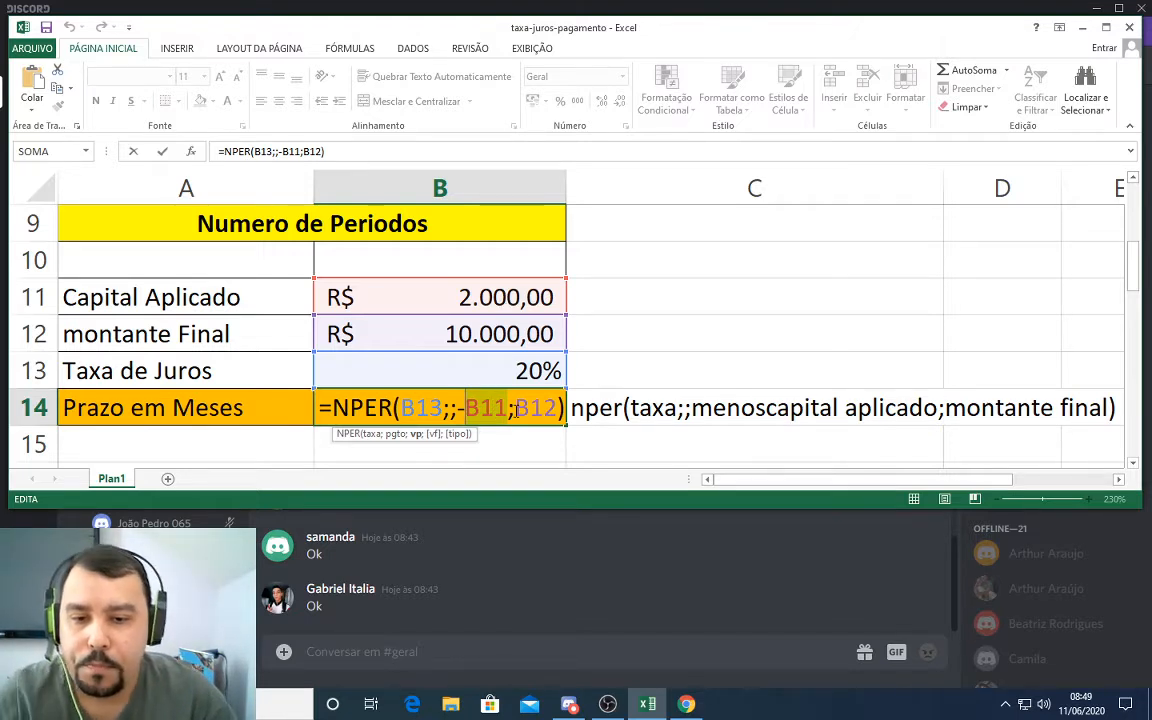
click(511, 410)
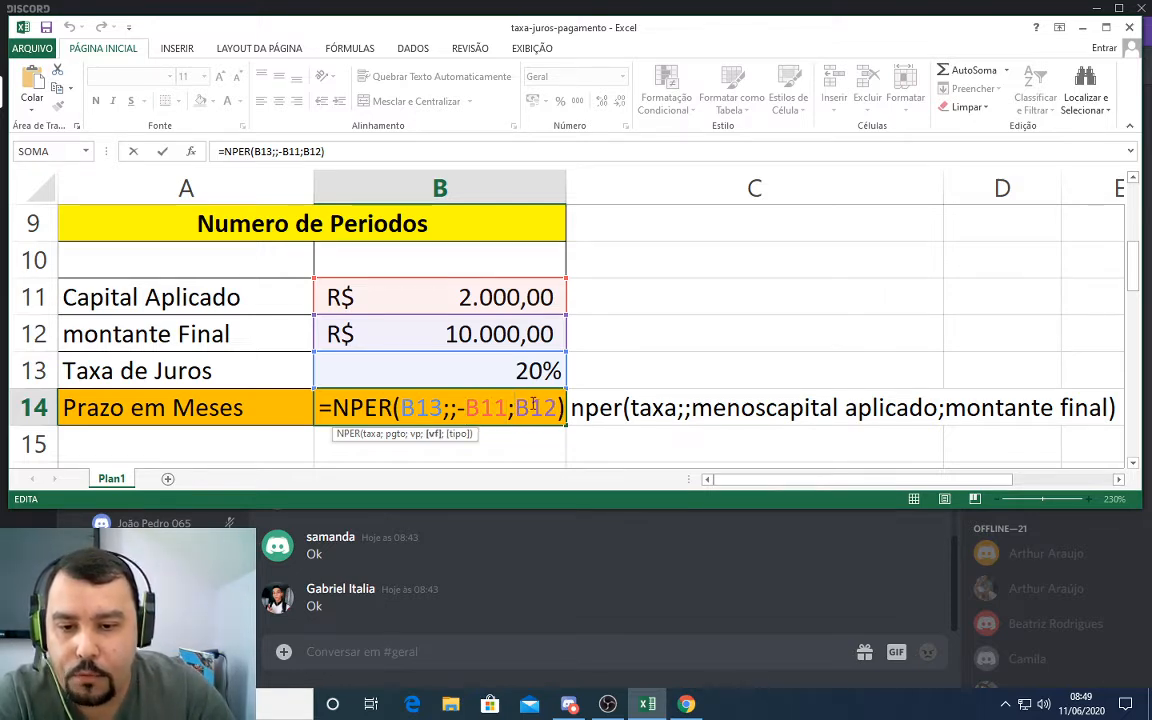
double_click(522, 414)
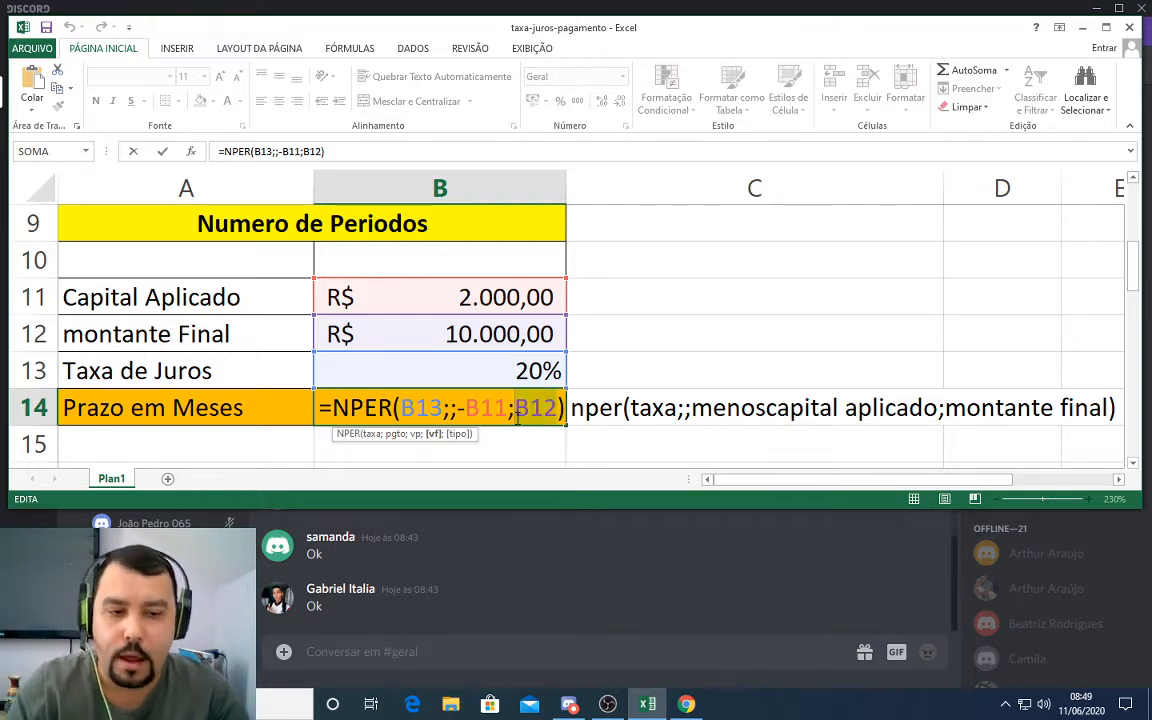
key(Return)
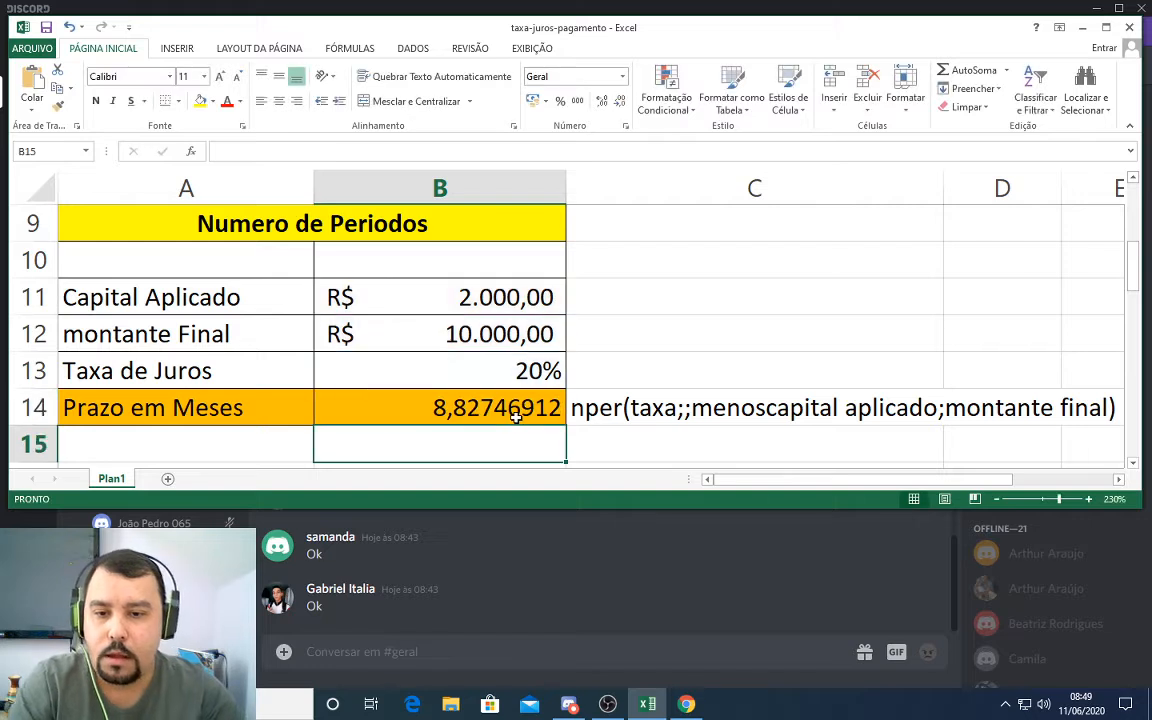
- Format the Prazo em Meses result in B14 as a number with no decimal places
click(510, 412)
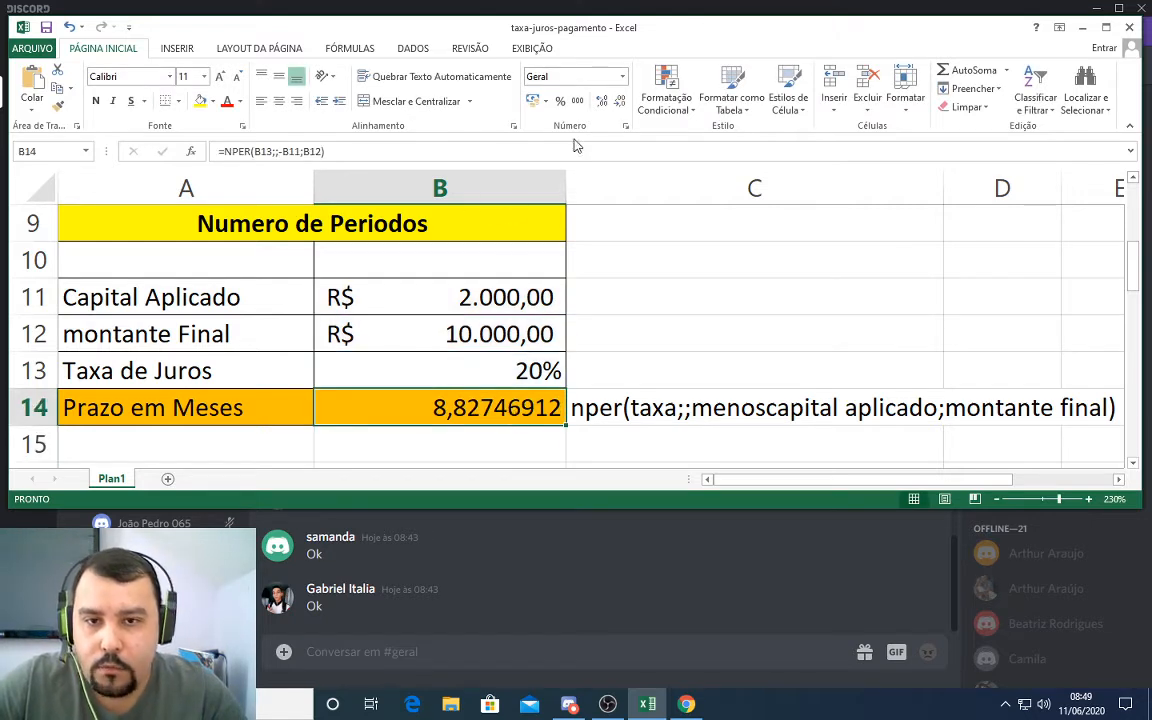
click(602, 103)
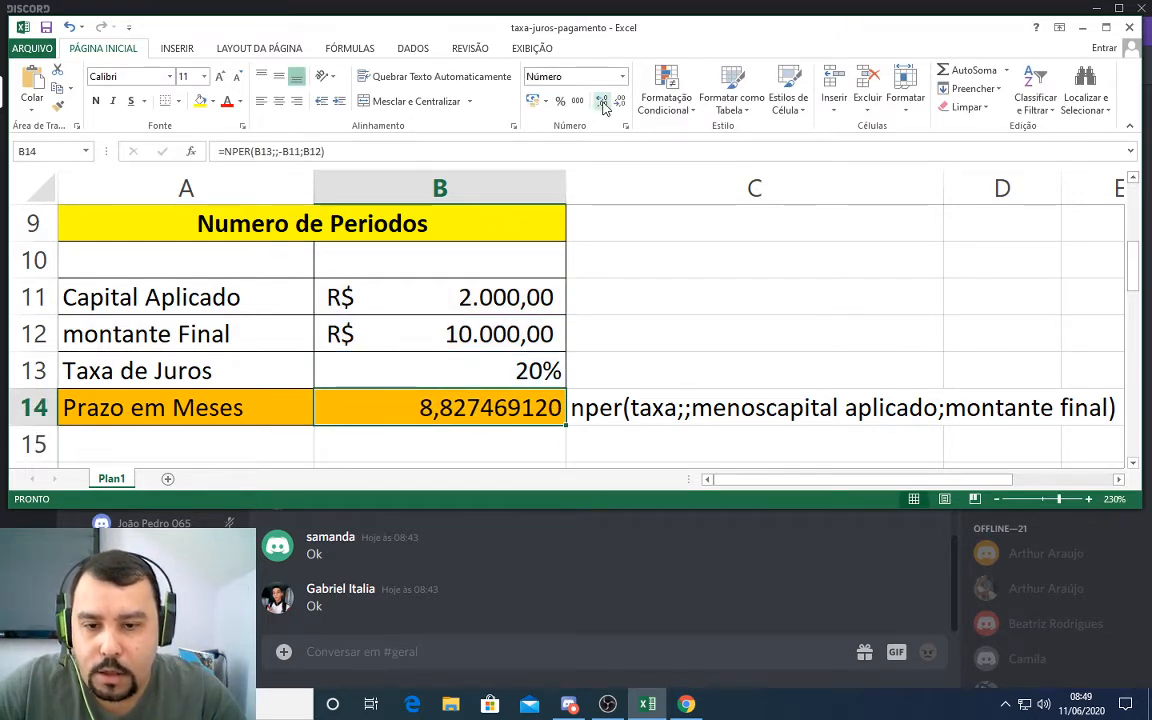
click(618, 104)
click(618, 104)
click(618, 104)
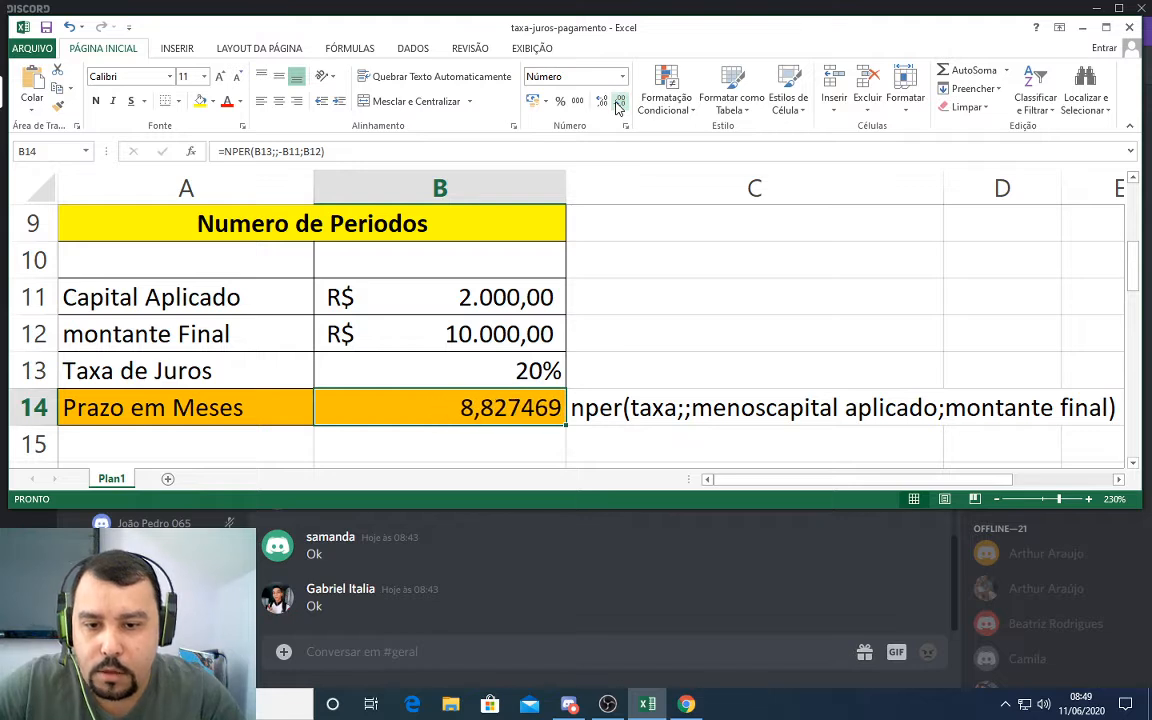
click(618, 104)
click(618, 104)
click(617, 105)
click(617, 105)
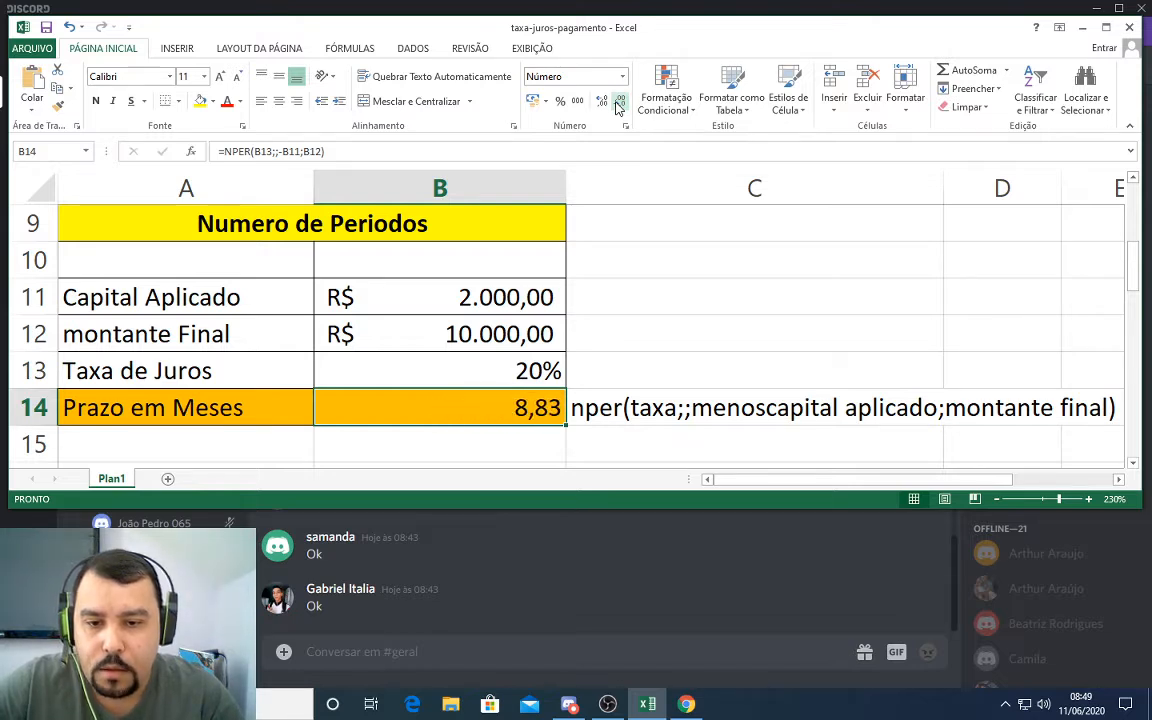
click(617, 105)
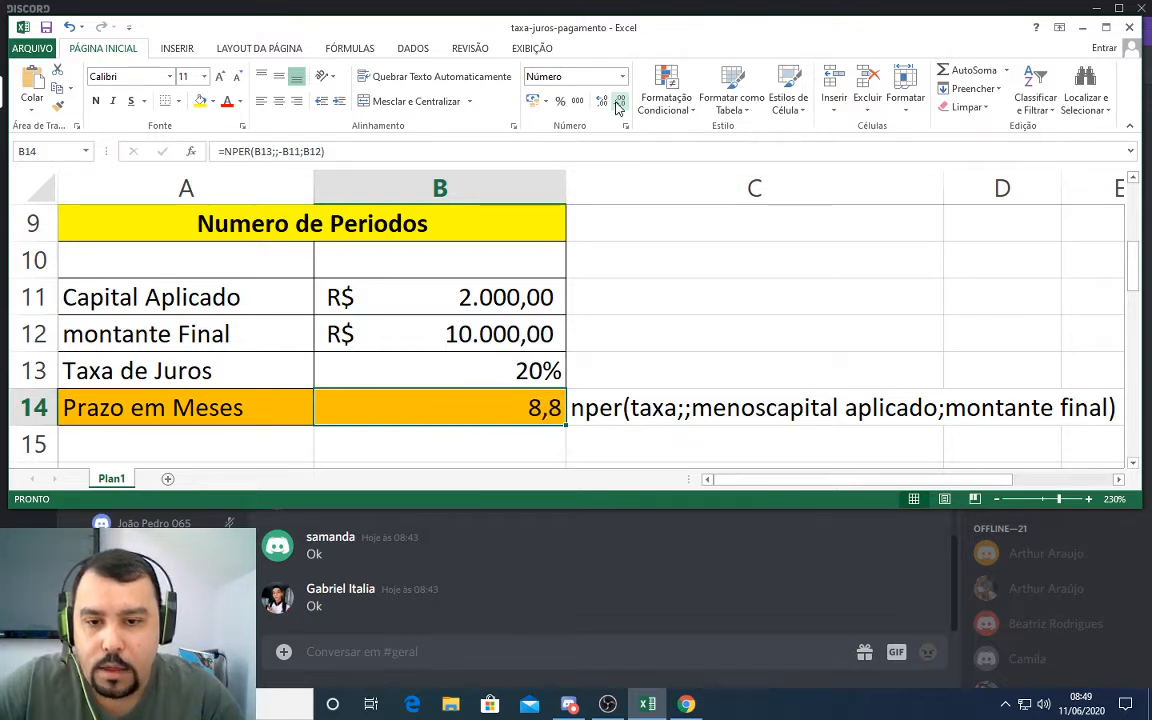
click(618, 105)
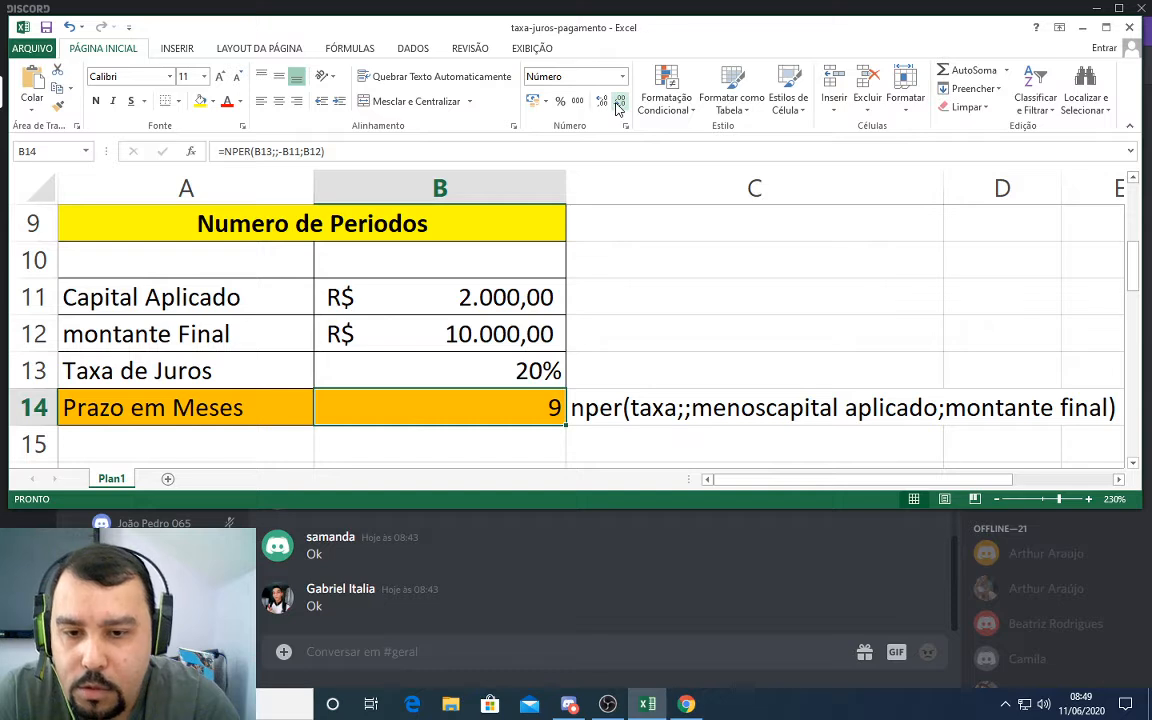
- Compare the Capital Aplicado in B11 and montante Final in B12 with the interest rate and the term in months
click(544, 322)
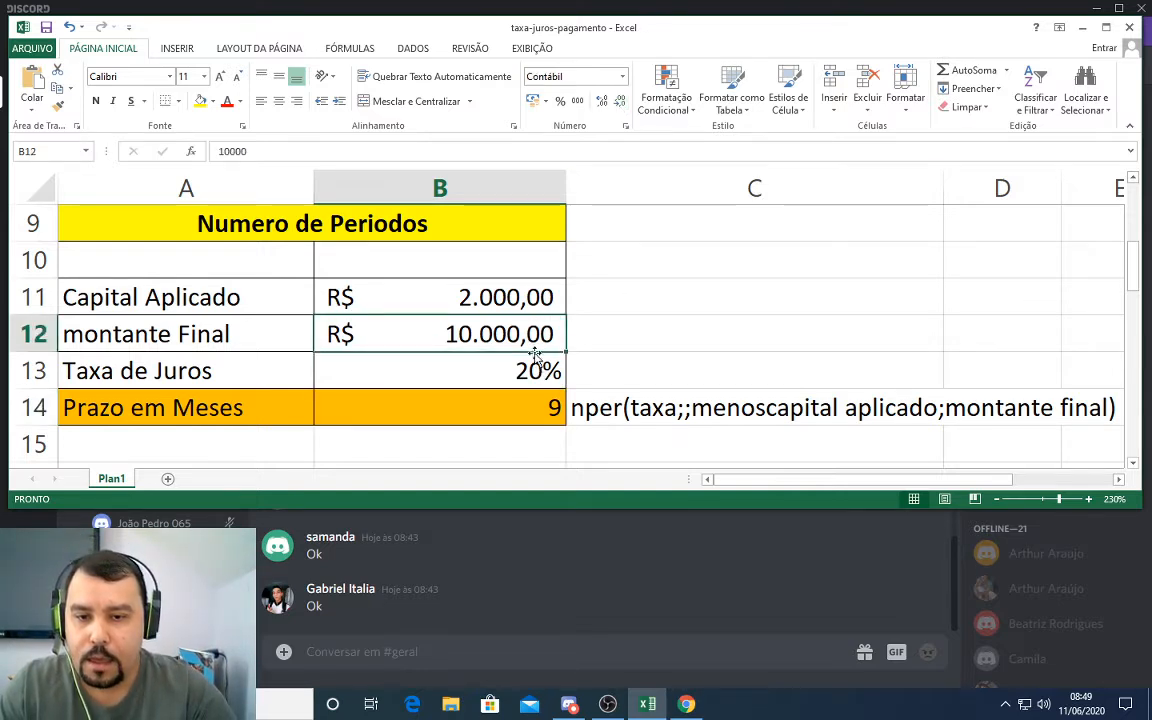
click(550, 406)
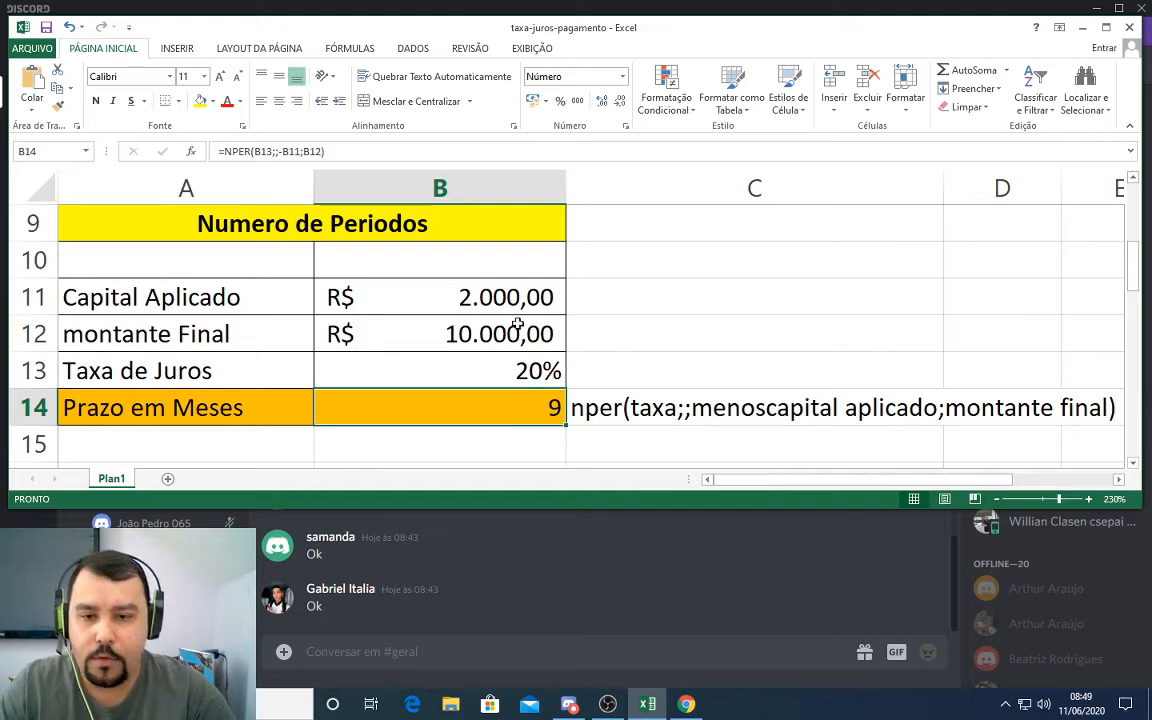
click(466, 292)
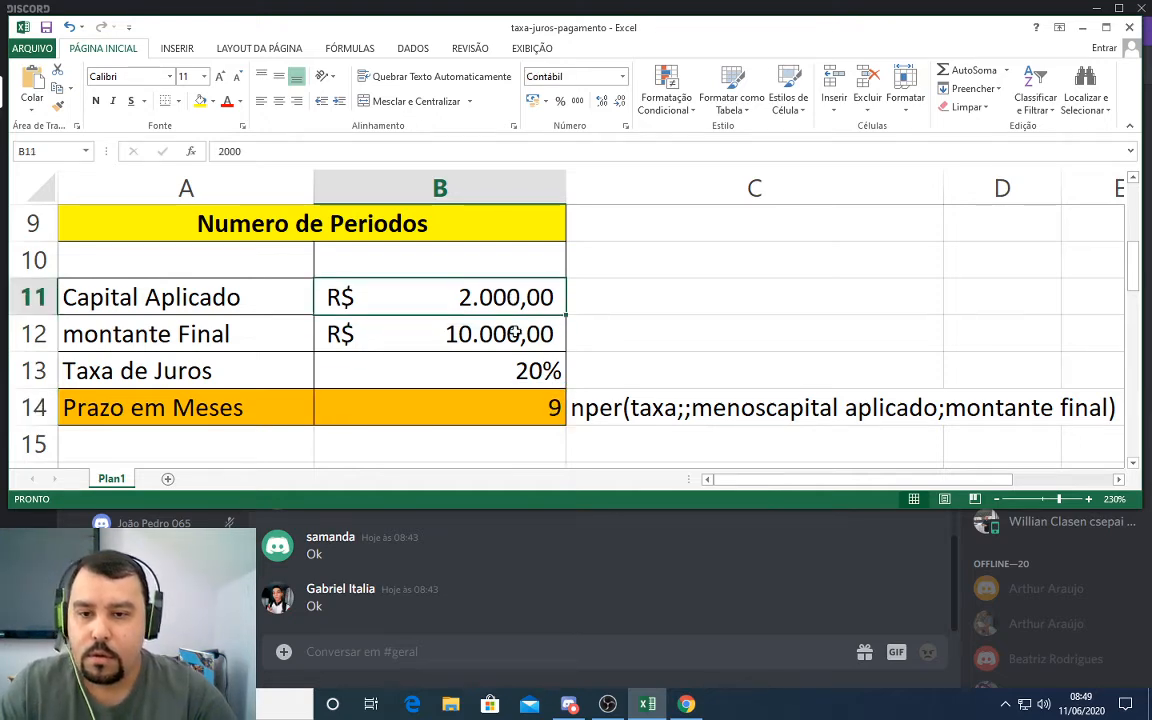
click(513, 333)
click(516, 297)
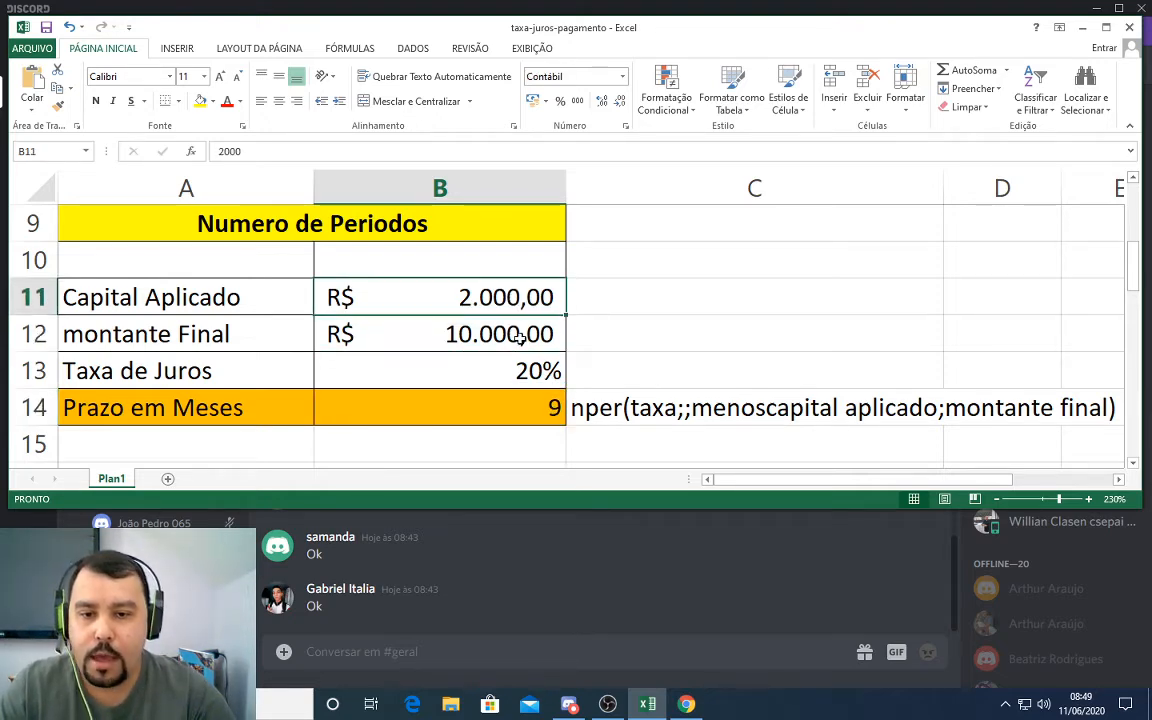
click(527, 367)
click(518, 334)
click(514, 298)
click(524, 332)
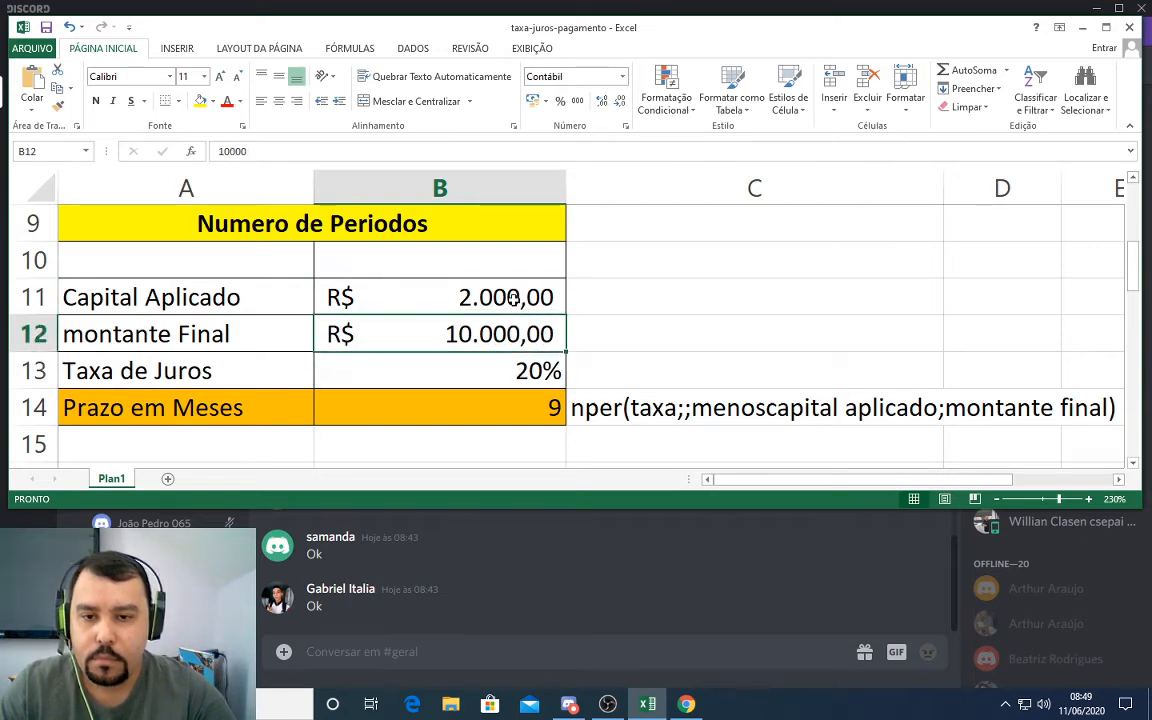
click(513, 298)
click(514, 332)
click(514, 299)
click(516, 328)
click(509, 297)
click(511, 326)
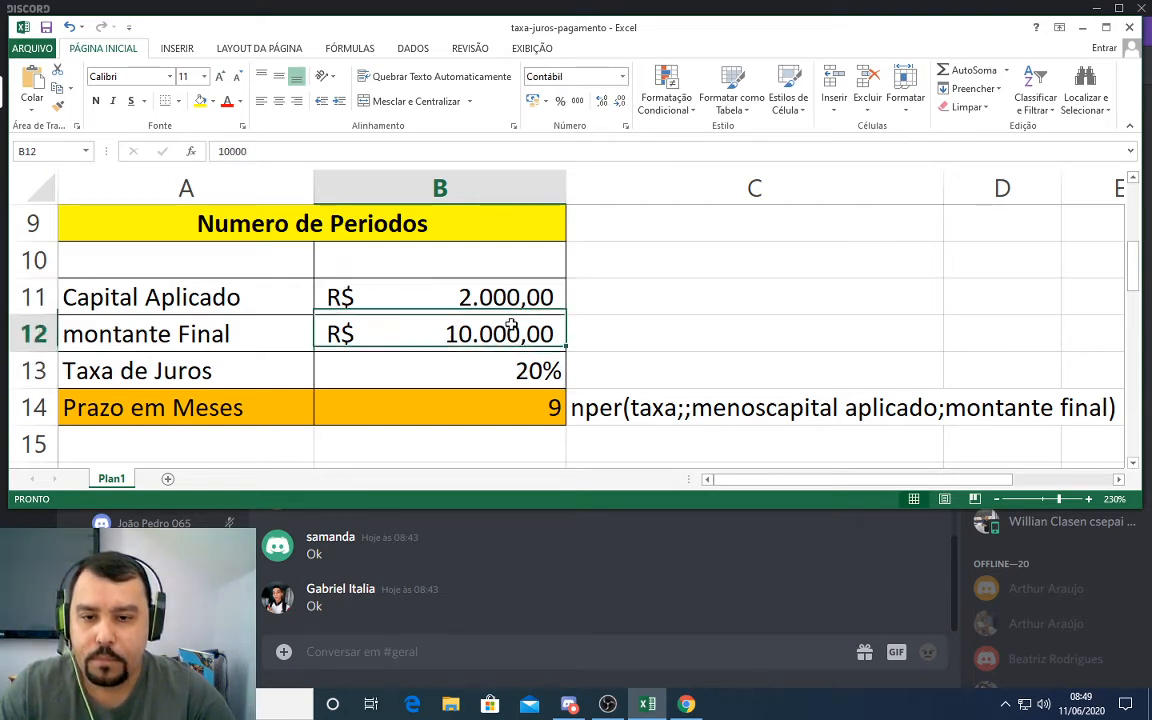
click(515, 298)
click(520, 330)
click(517, 301)
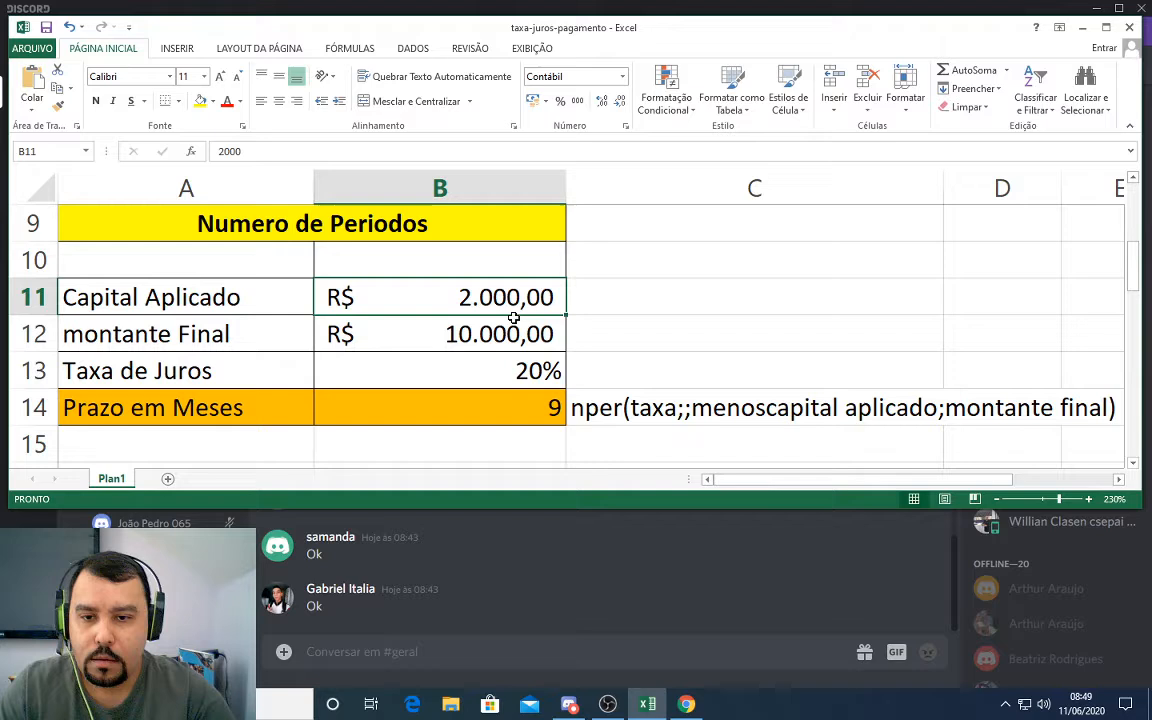
- Set the Taxa de Juros in B13 to 4,95%
click(540, 373)
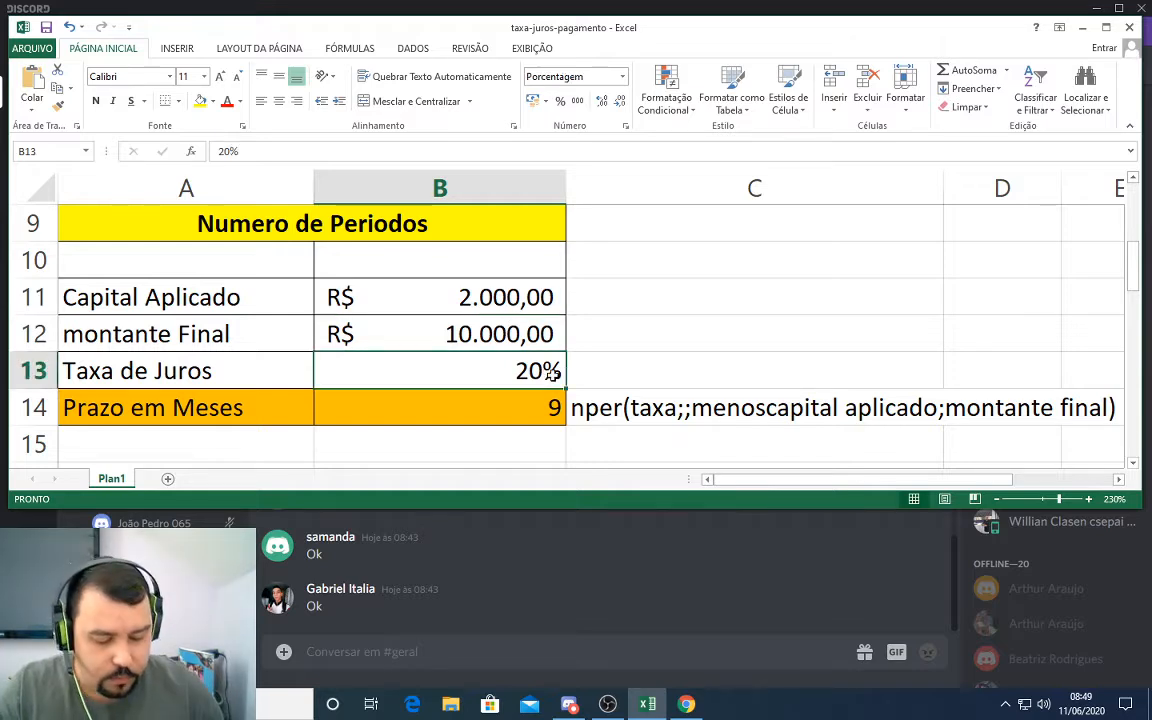
text(4,95)
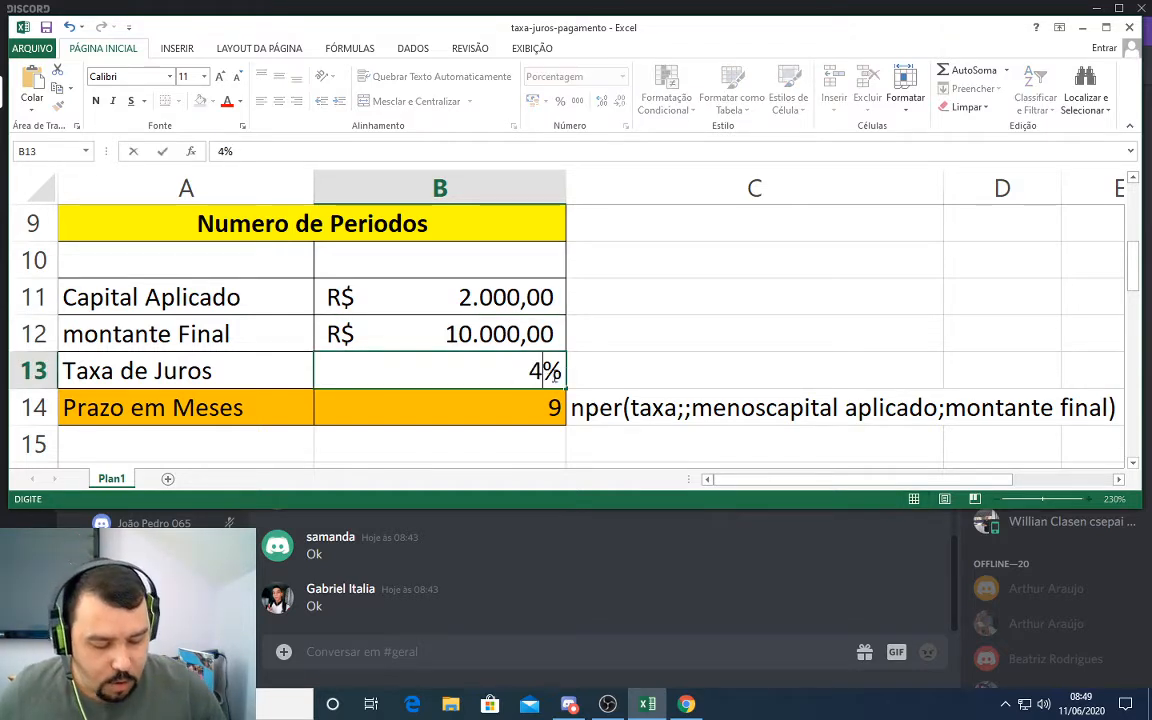
key(Return)
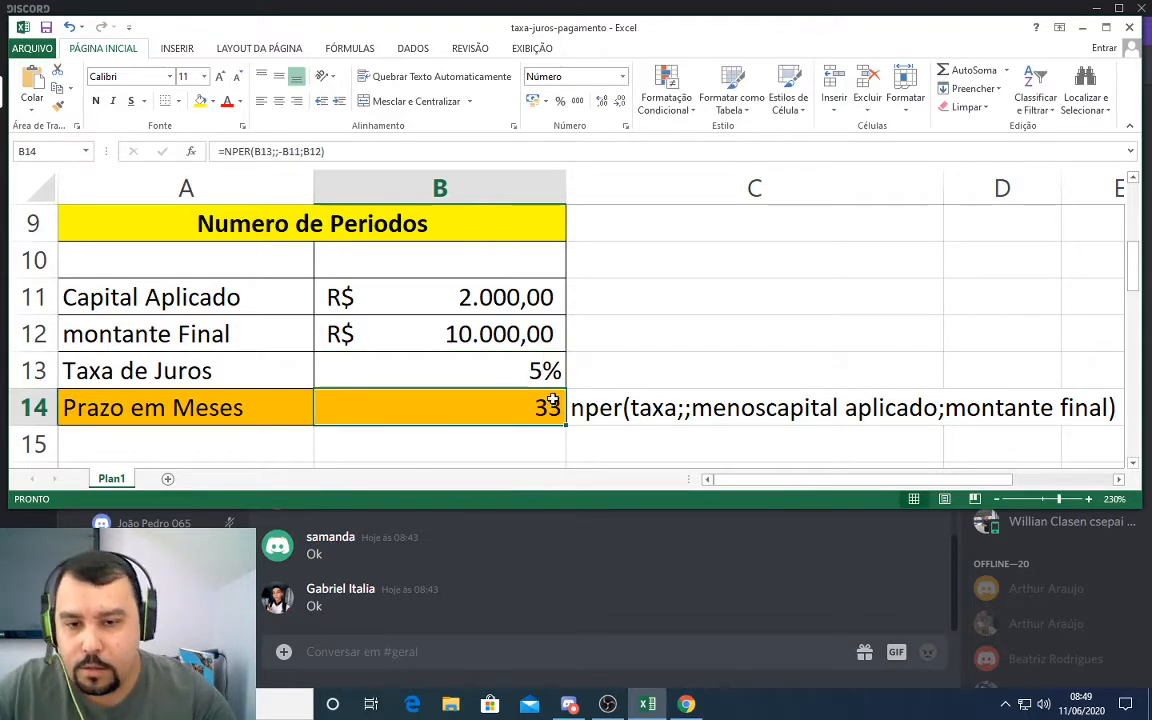
- Set the Taxa de Juros in B13 to 1,5%
click(553, 372)
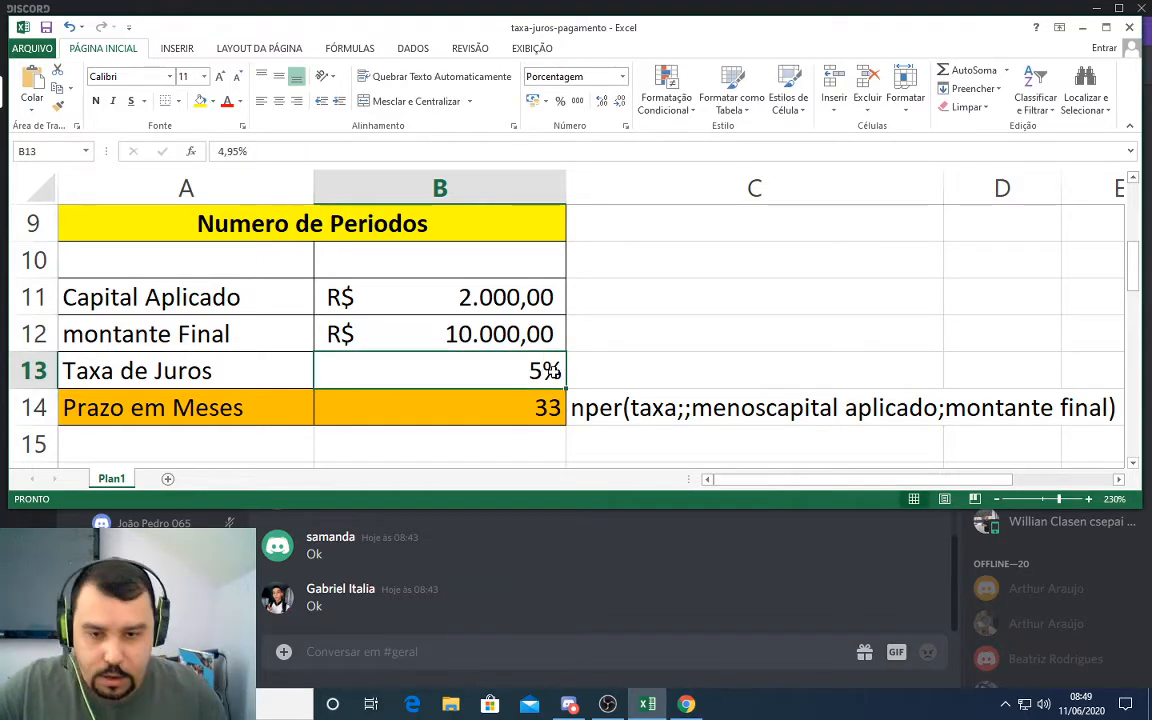
text(1,)
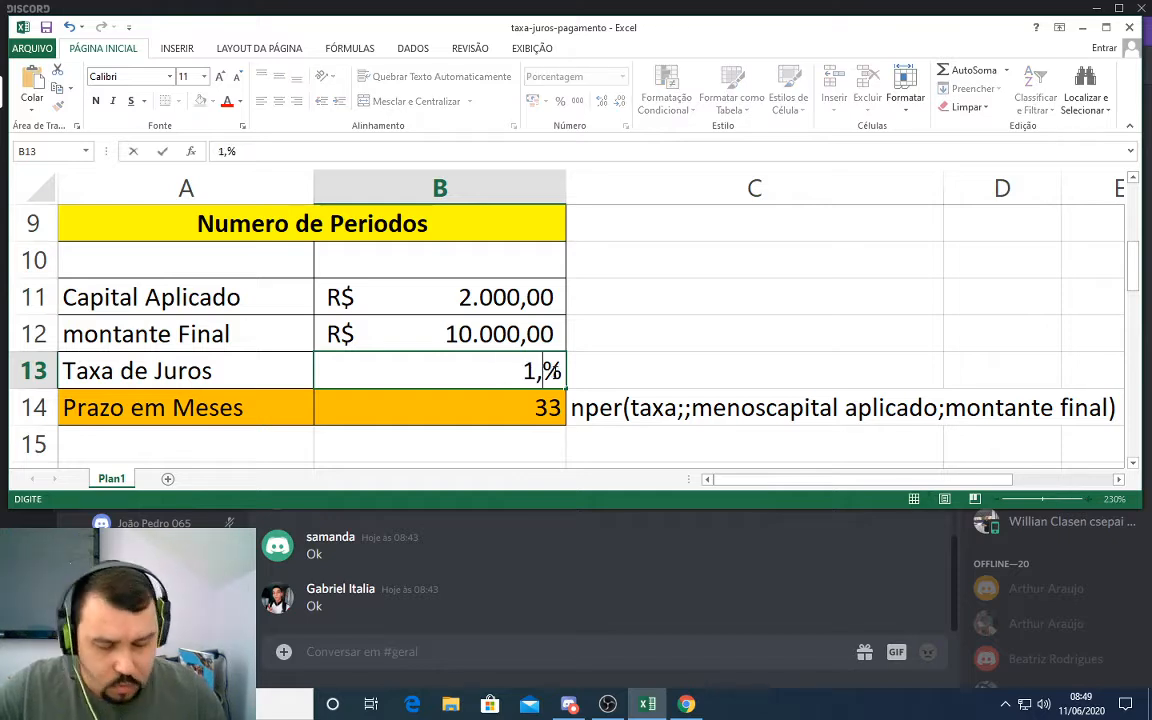
text(5)
key(Return)
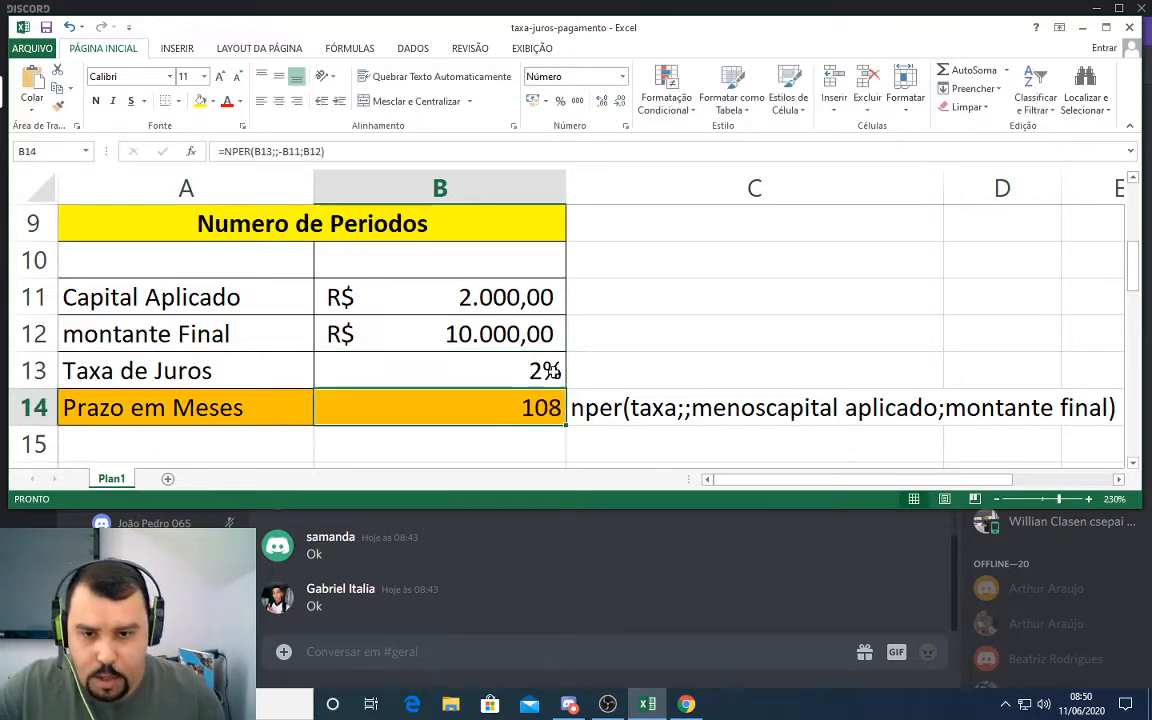
- Set the Taxa de Juros in B13 to 0,5% and show it with two decimal places
click(553, 372)
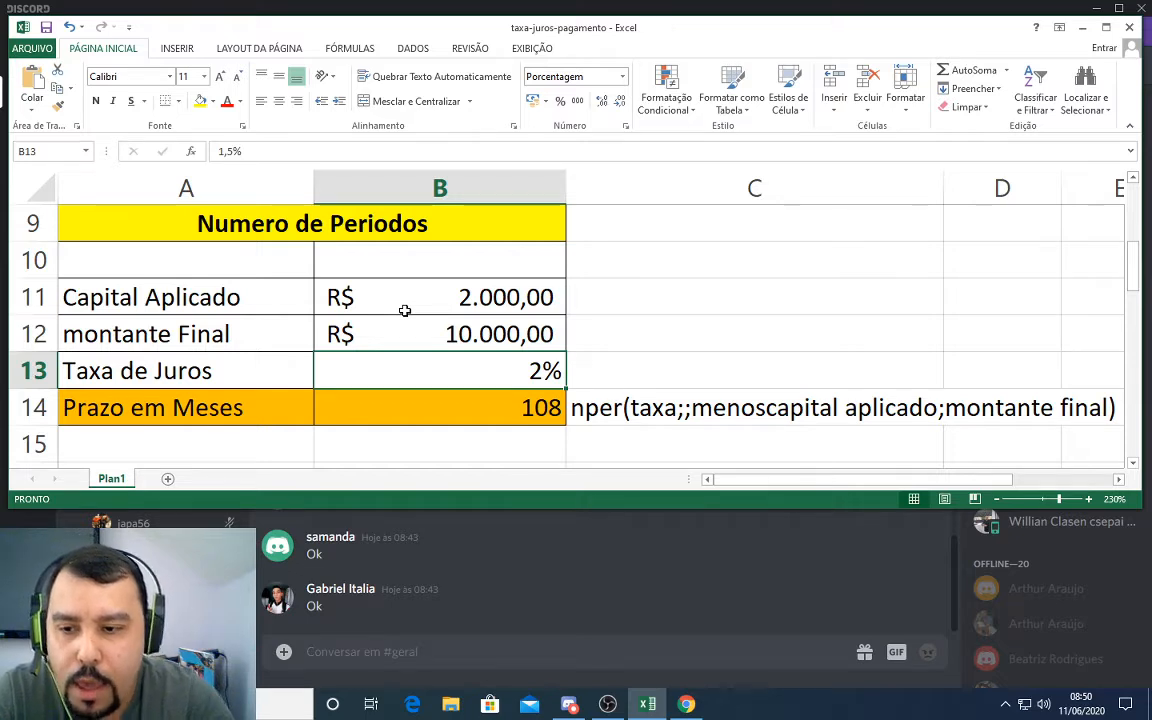
text(0,5)
key(Return)
click(537, 378)
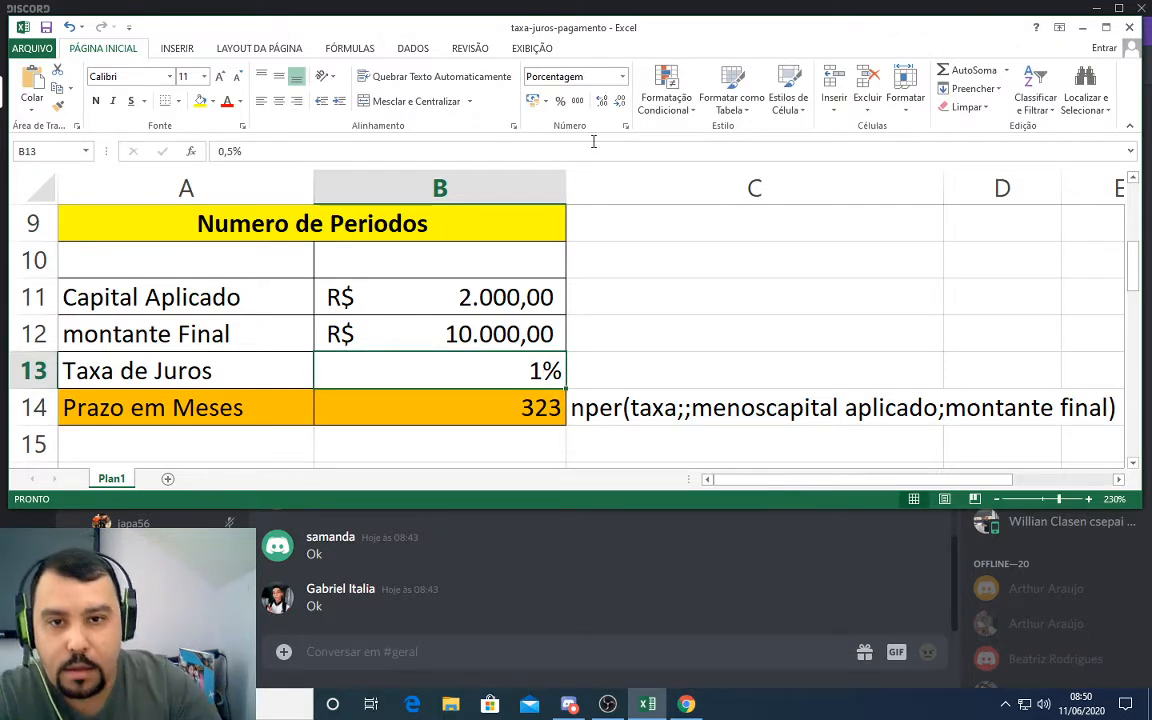
click(603, 105)
click(603, 105)
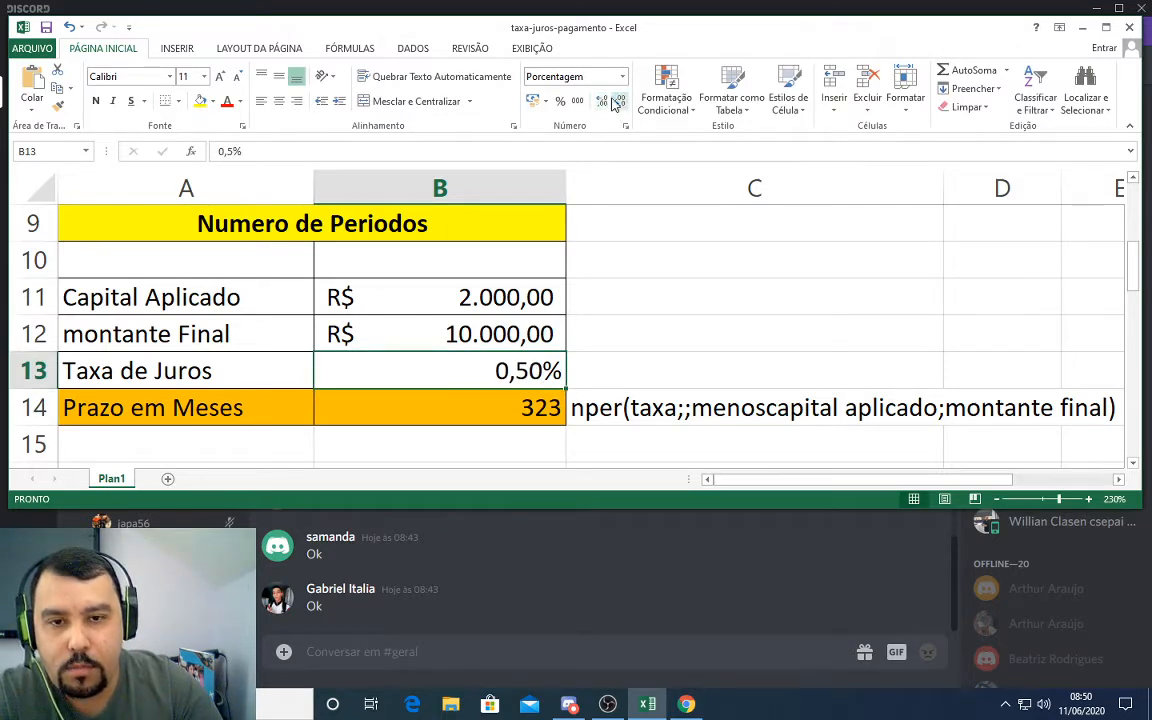
click(603, 107)
click(603, 107)
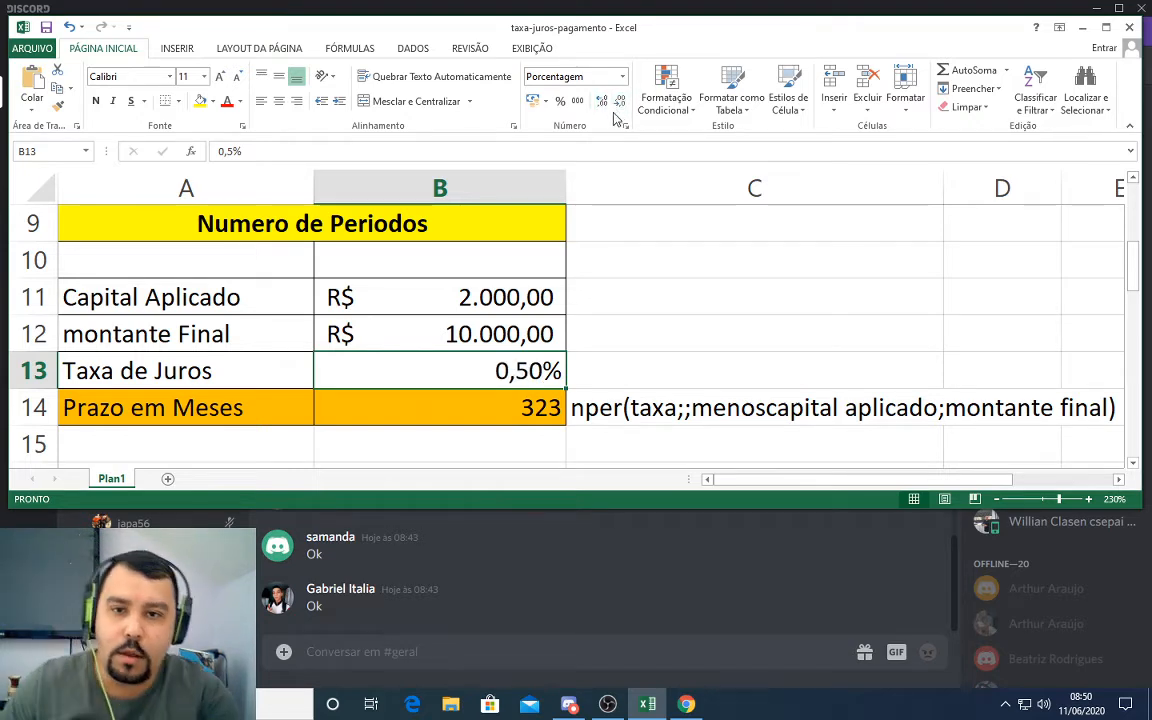
- Try Taxa de Juros values of 2,5% and 50% in B13
double_click(523, 373)
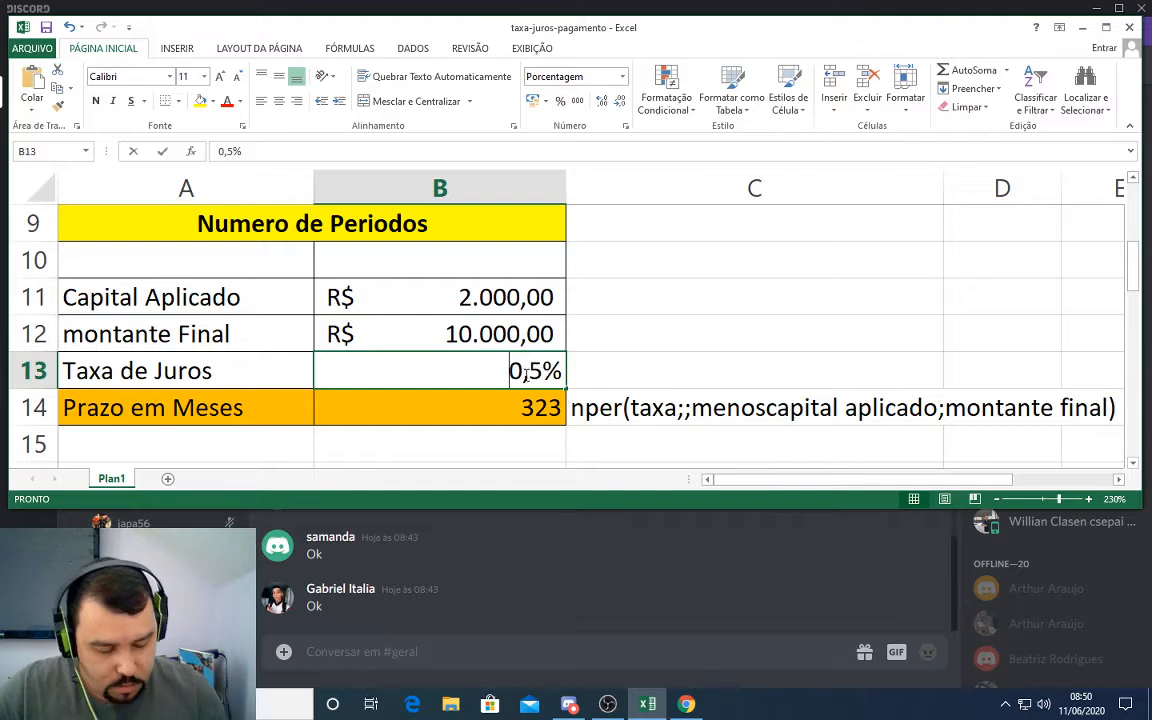
key(BackSpace)
text(2)
key(Return)
click(523, 373)
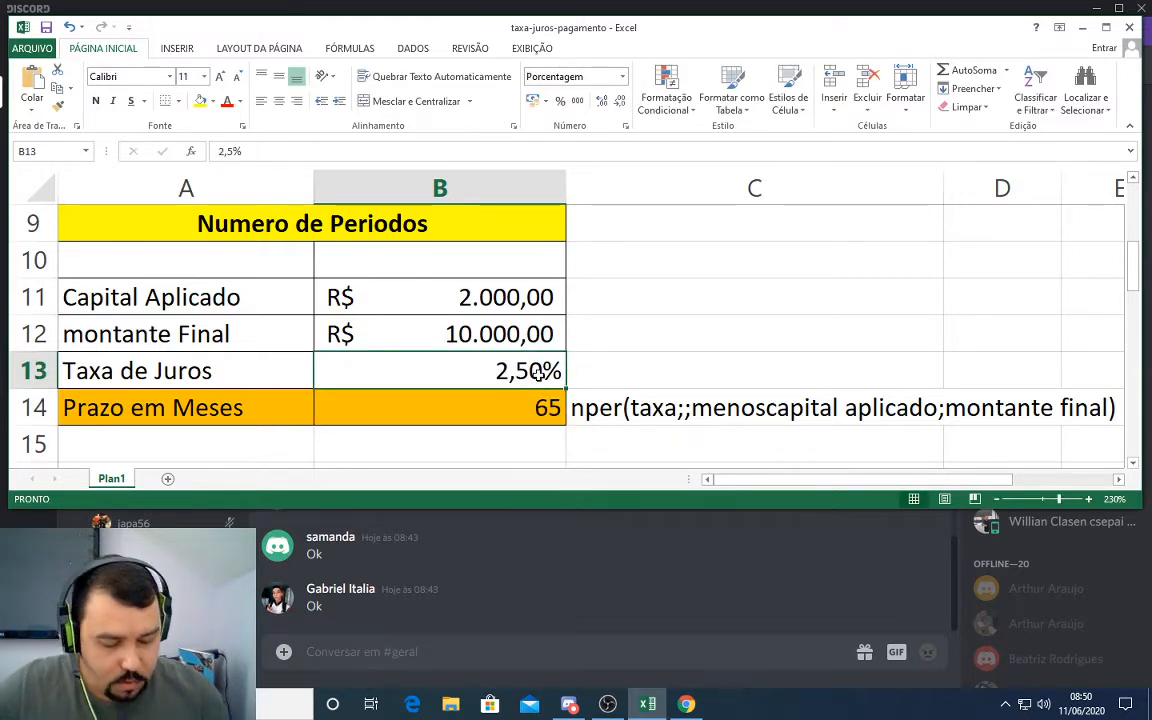
text(50)
key(Return)
- Set the Taxa de Juros in B13 to 20% and open the Prazo em Meses formula in B14
click(538, 373)
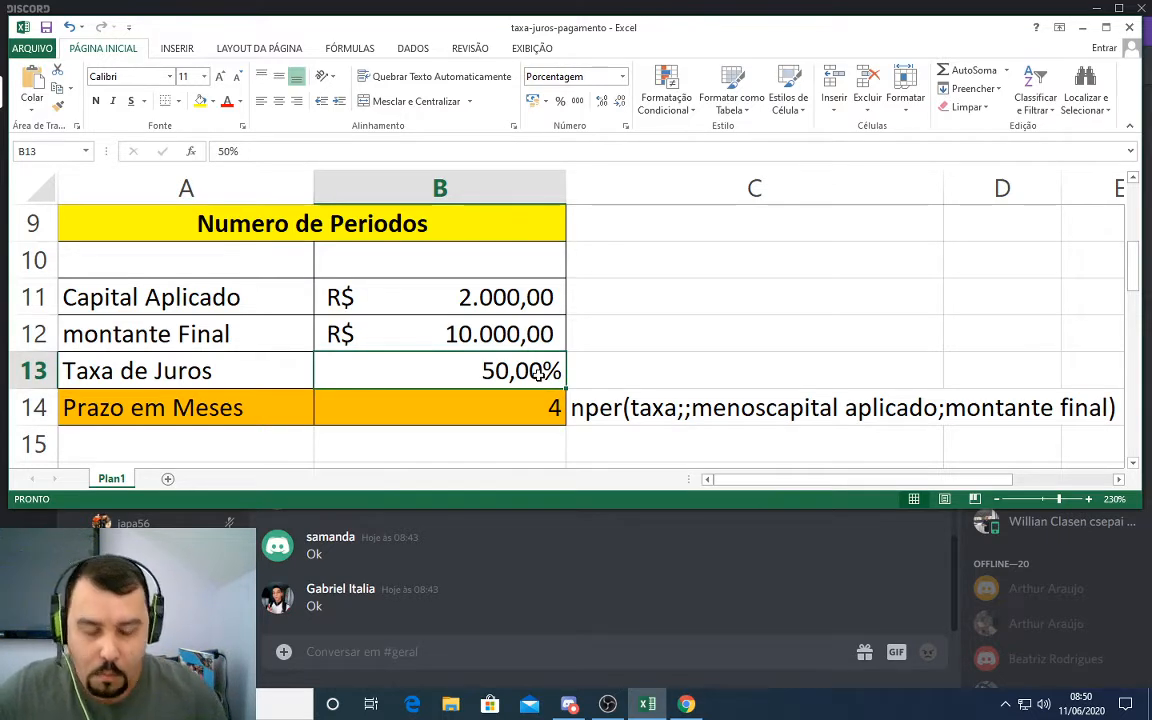
text(20)
key(Return)
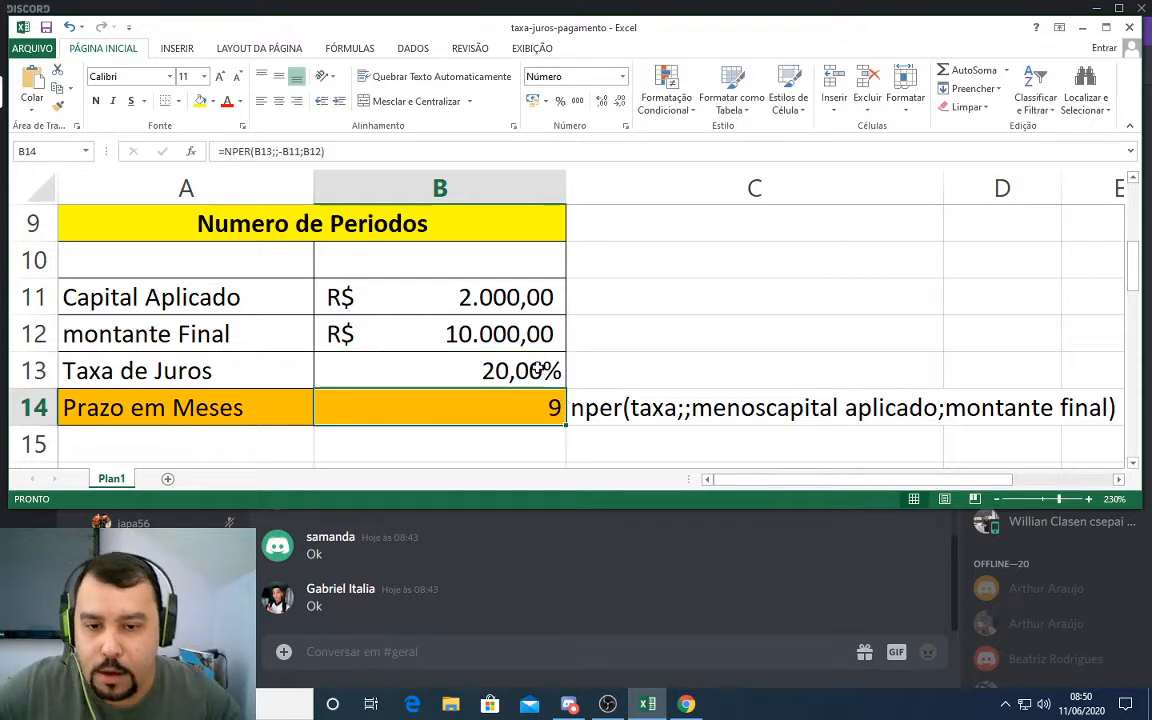
click(538, 370)
click(528, 408)
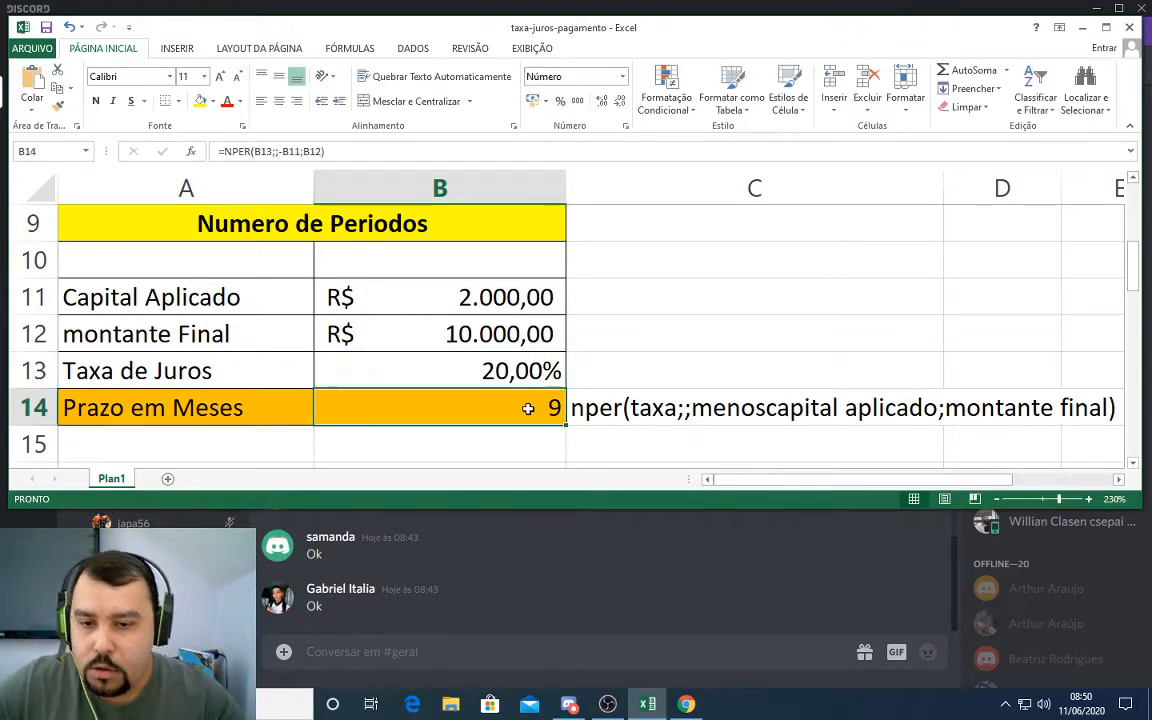
double_click(528, 408)
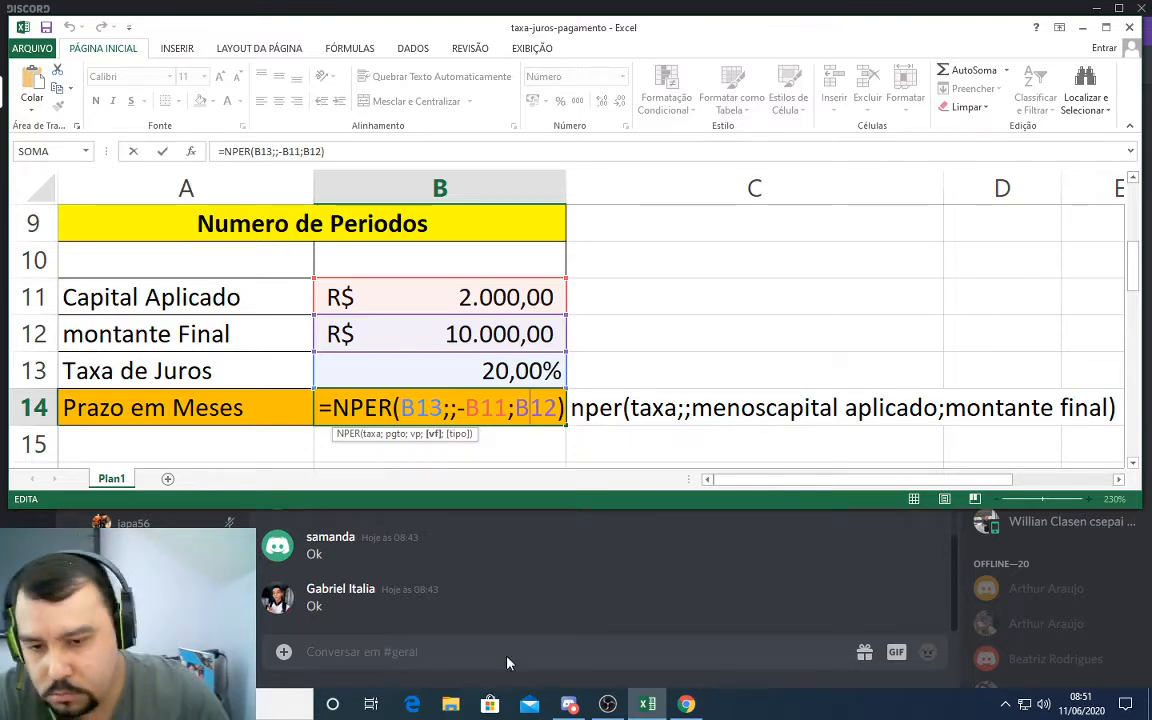
- Switch to Discord and raise the user volume of the deafened participant in the Geral voice channel to 200%
click(497, 607)
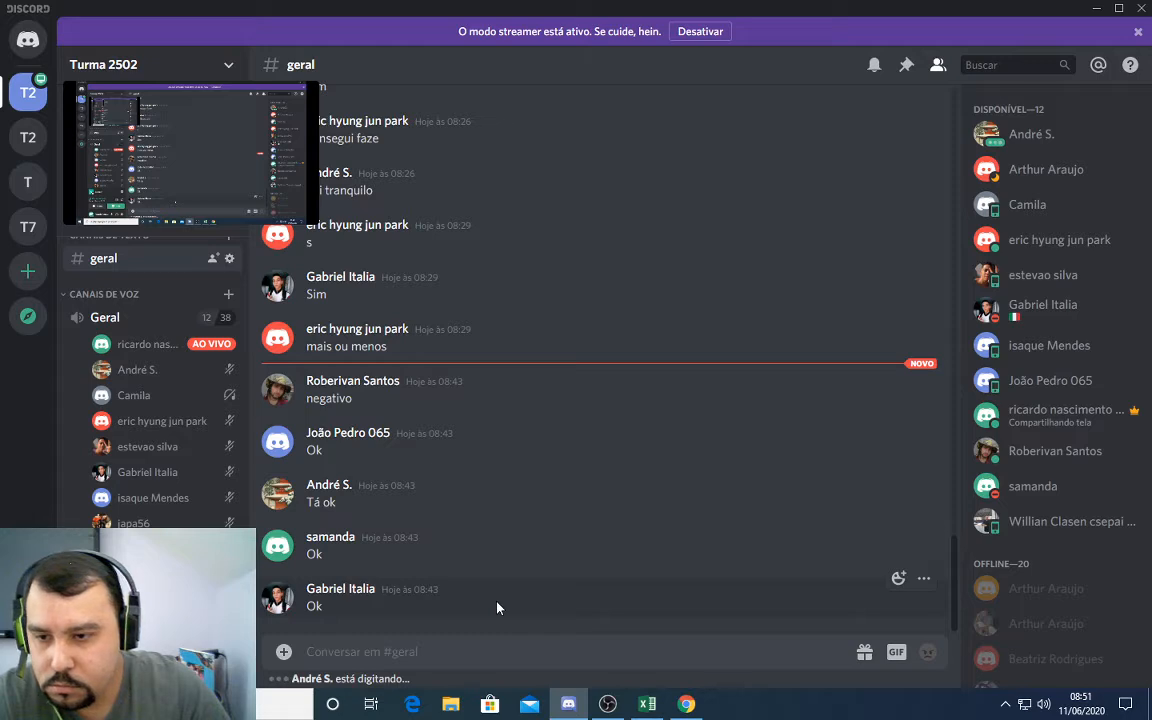
click(229, 402)
click(229, 402)
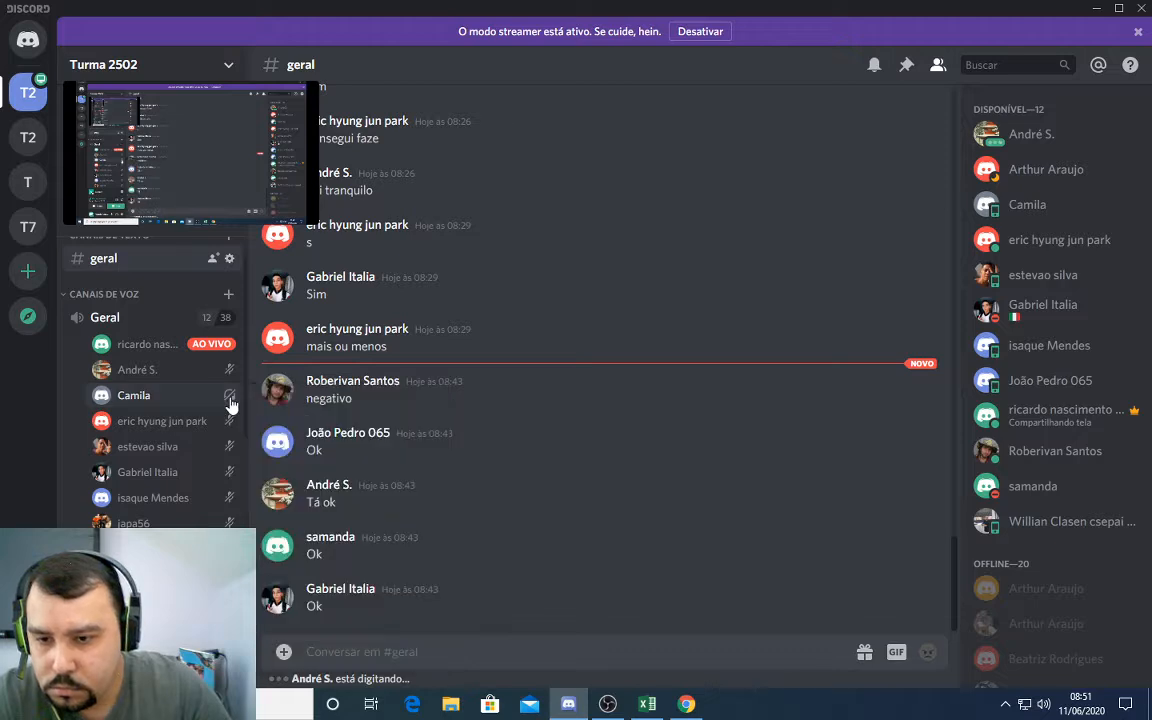
right_click(229, 402)
drag(318, 351, 424, 352)
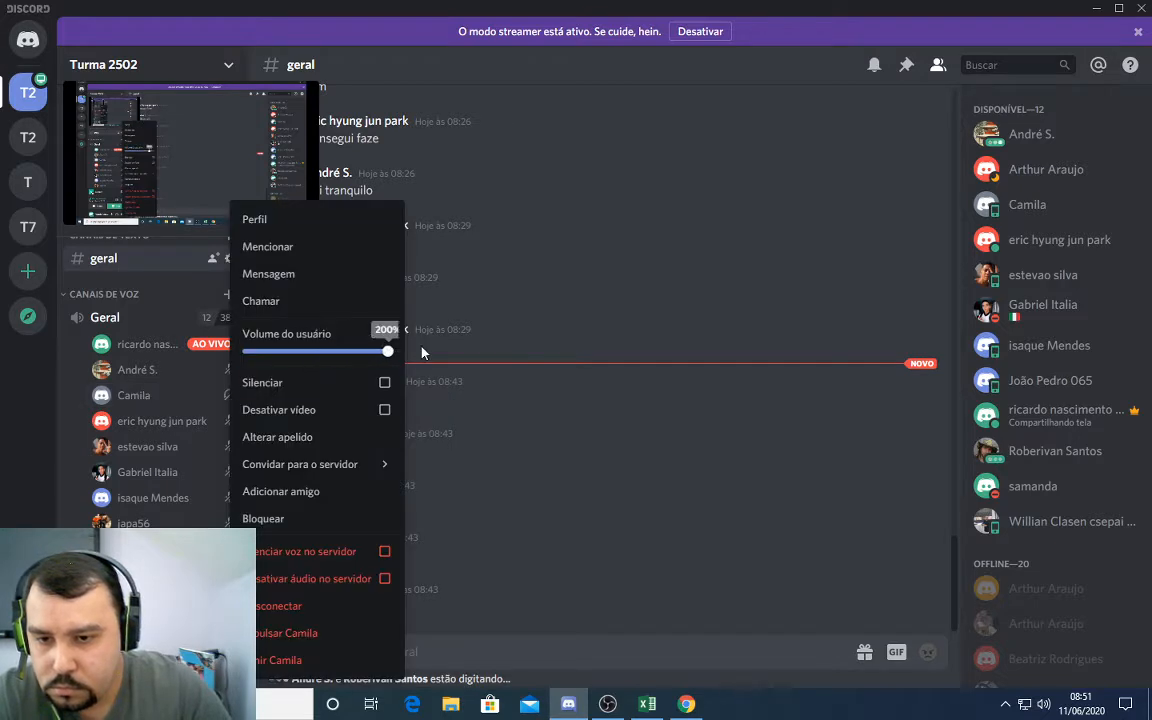
click(424, 353)
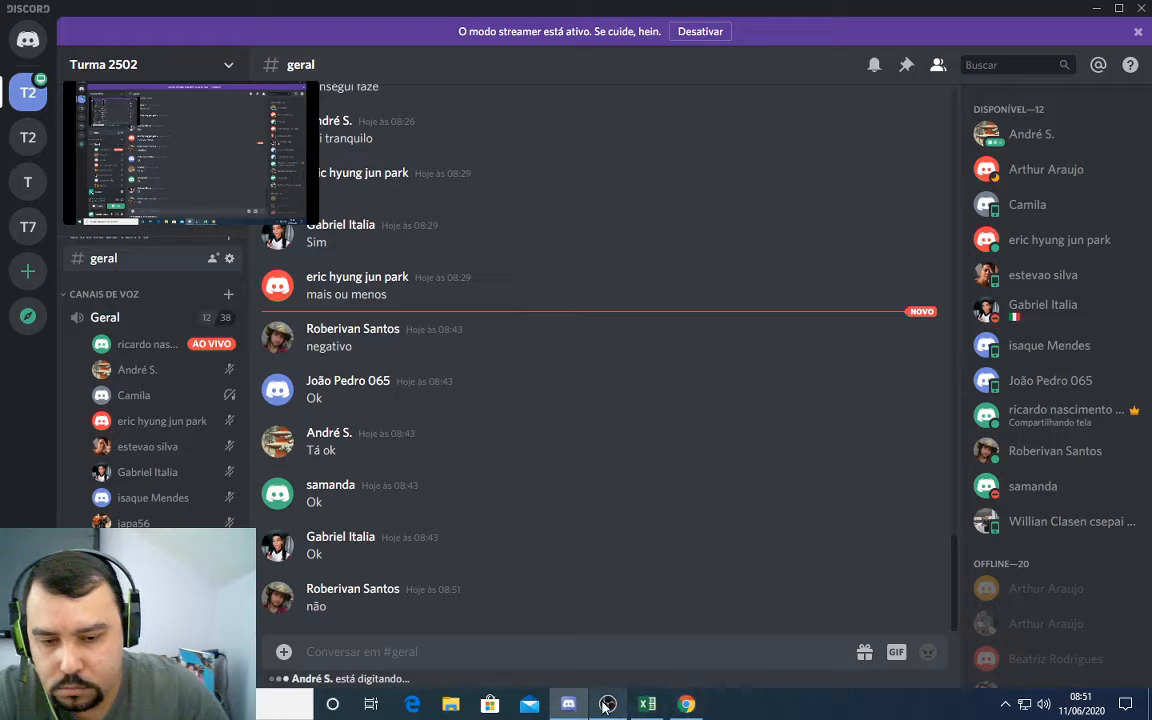
- Switch back to Excel, close the open formula in B14 and enlarge the workbook window to show the Pagamentos table
mouse_move(609, 707)
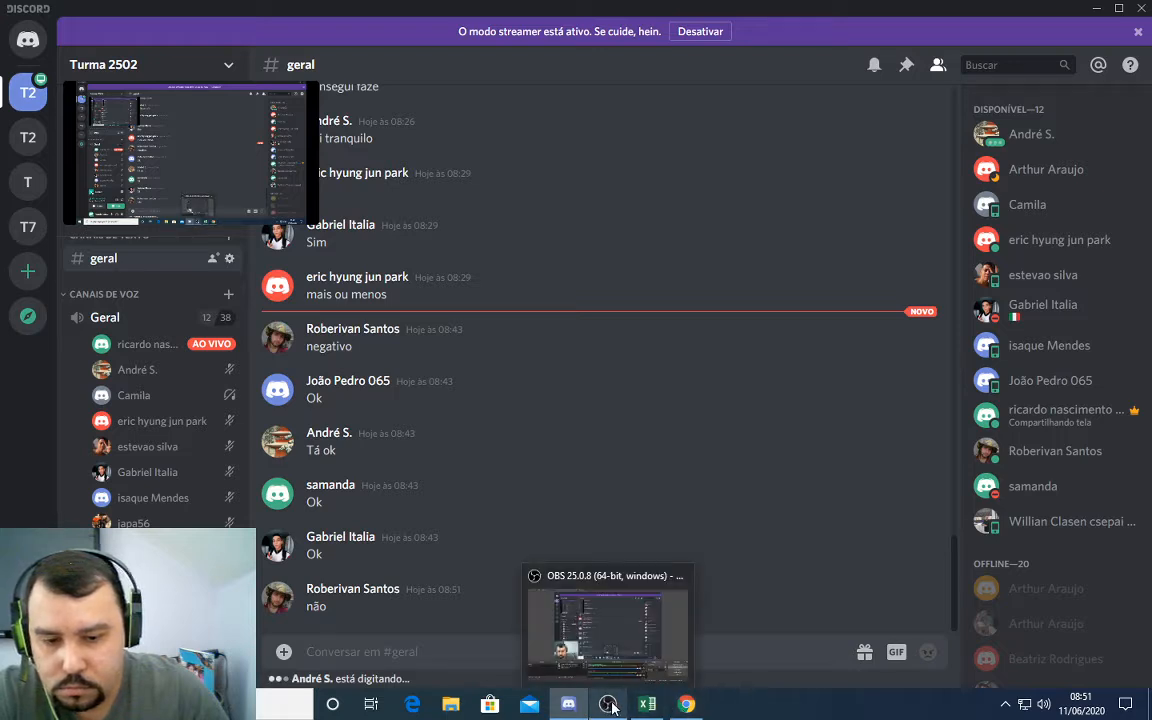
mouse_move(683, 707)
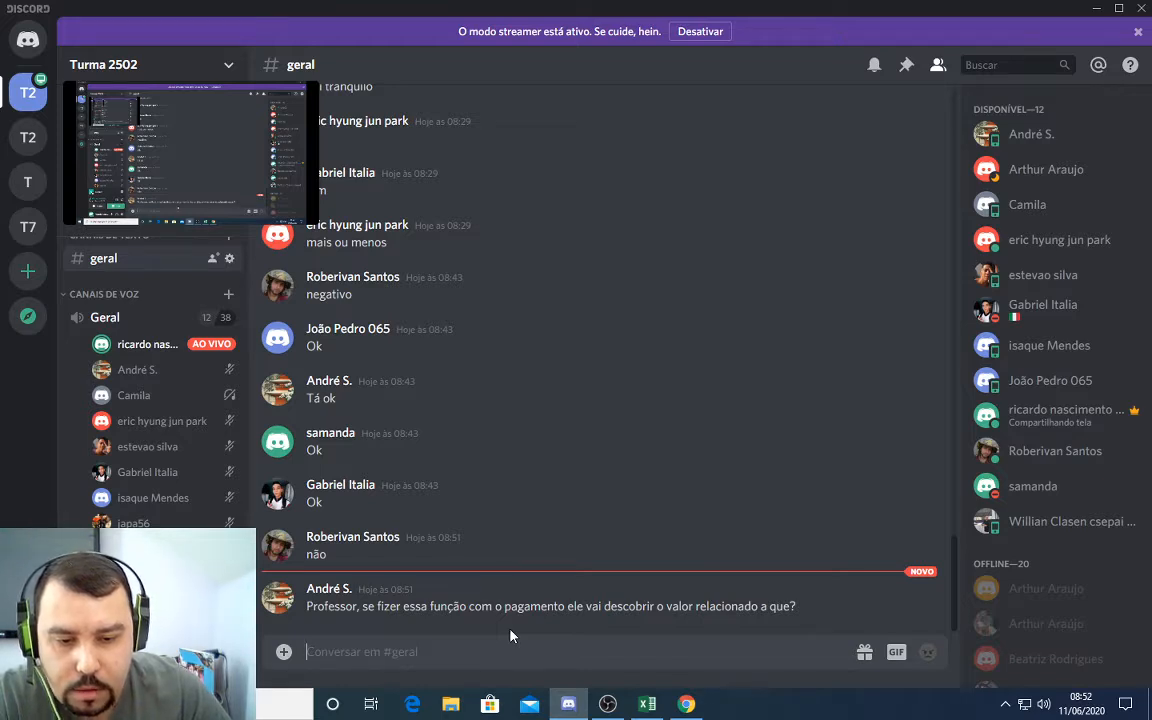
click(650, 708)
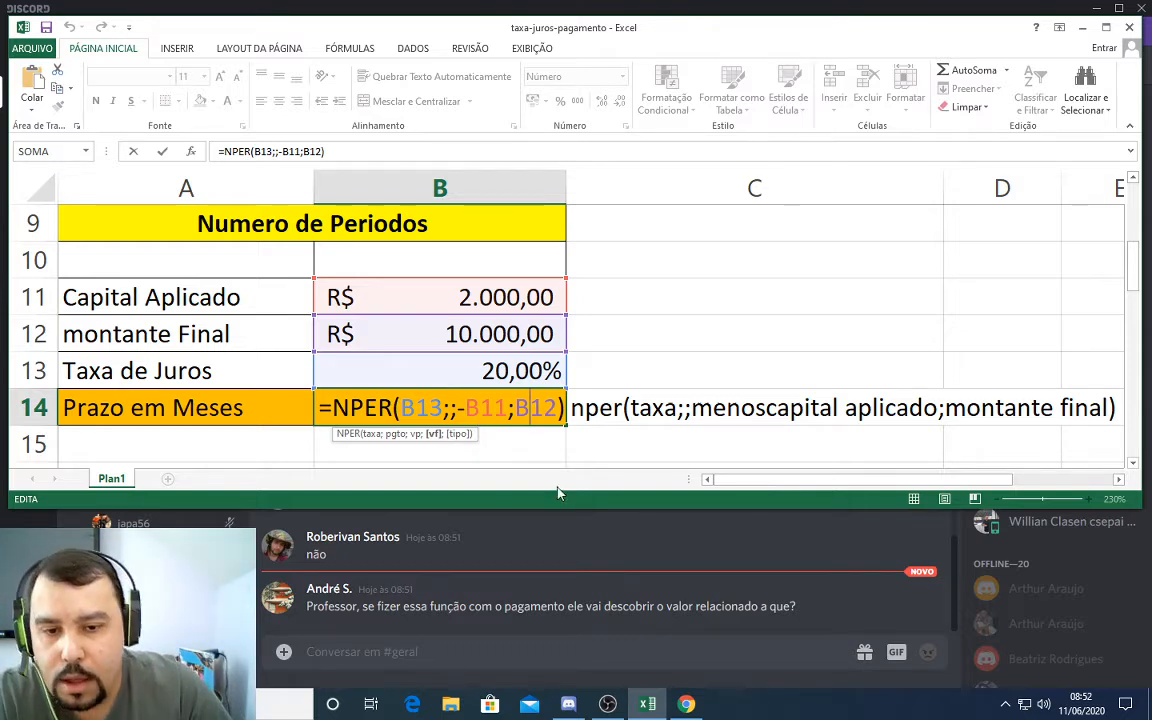
key(Return)
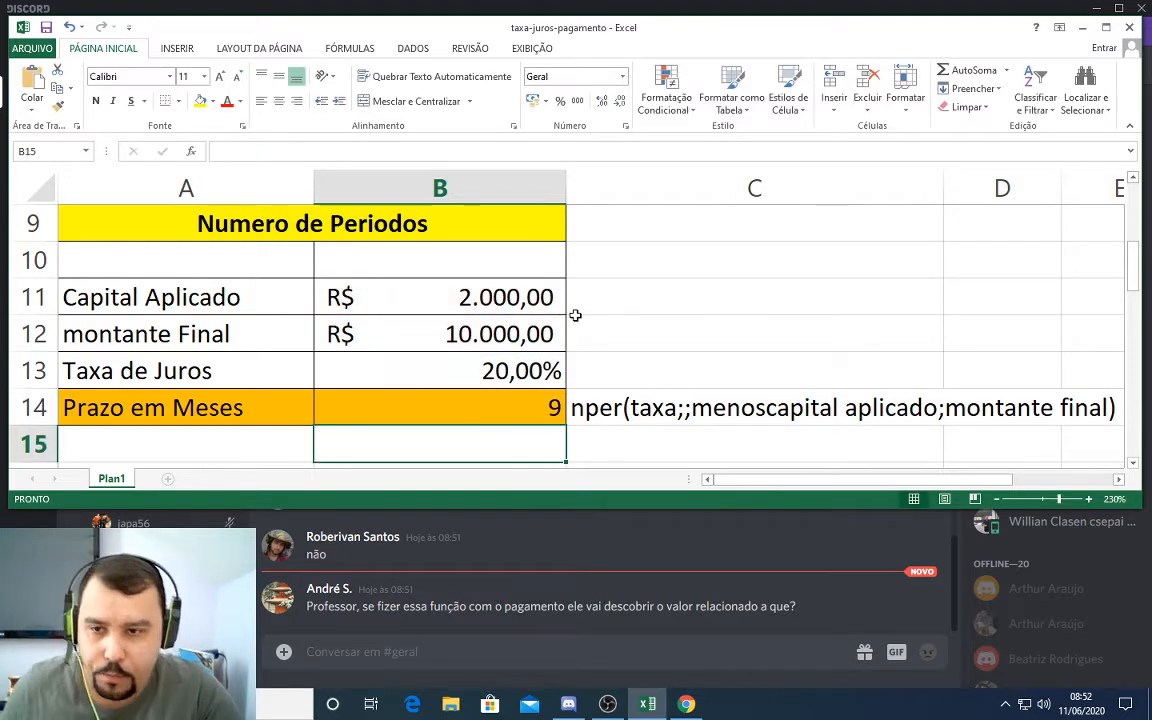
scroll(575, 315, down, 4)
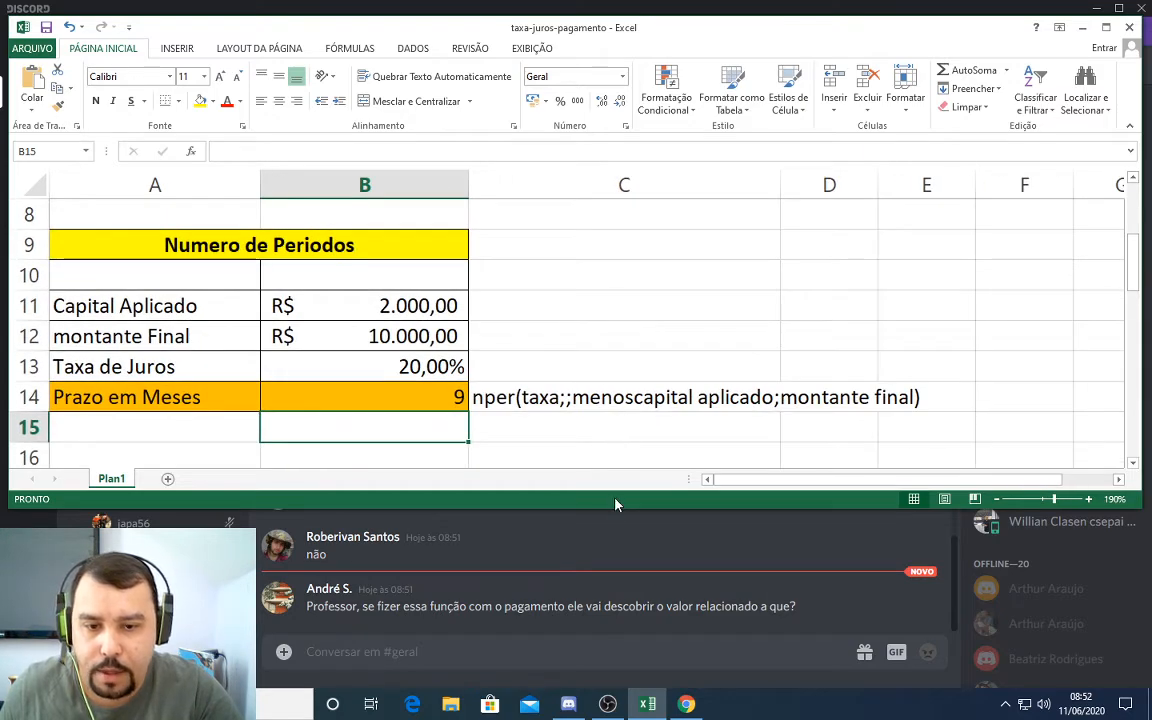
drag(613, 510, 612, 592)
scroll(480, 463, down, 1)
scroll(480, 463, down, 3)
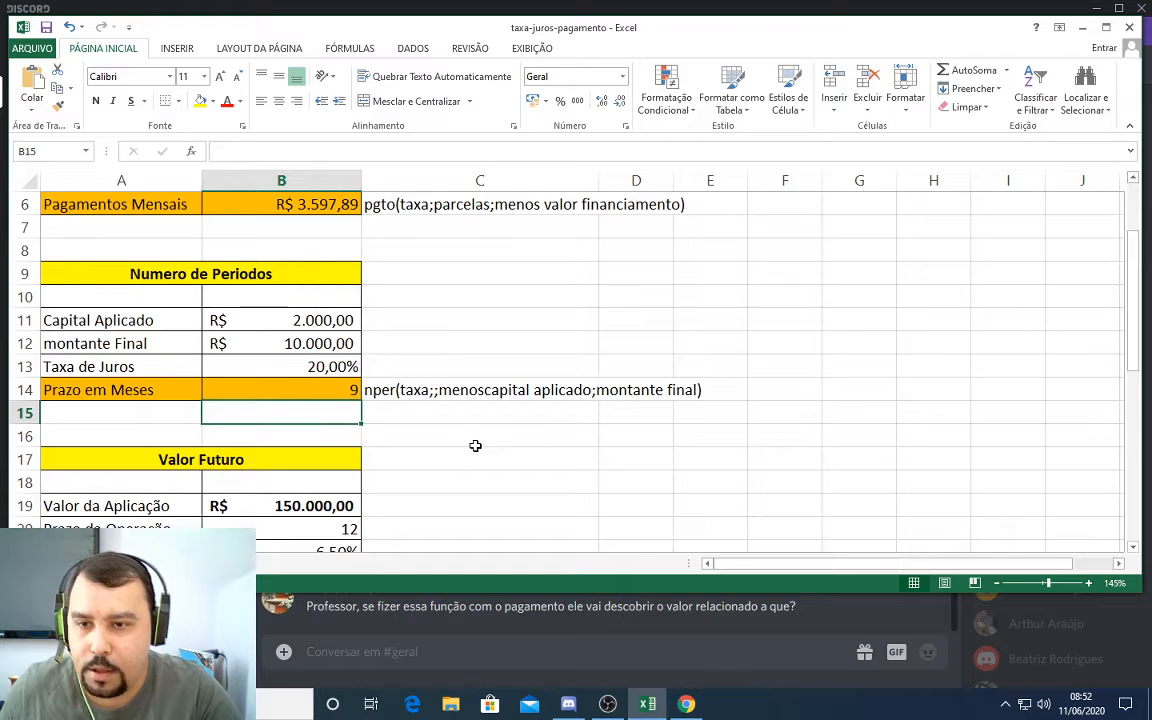
scroll(474, 445, up, 2)
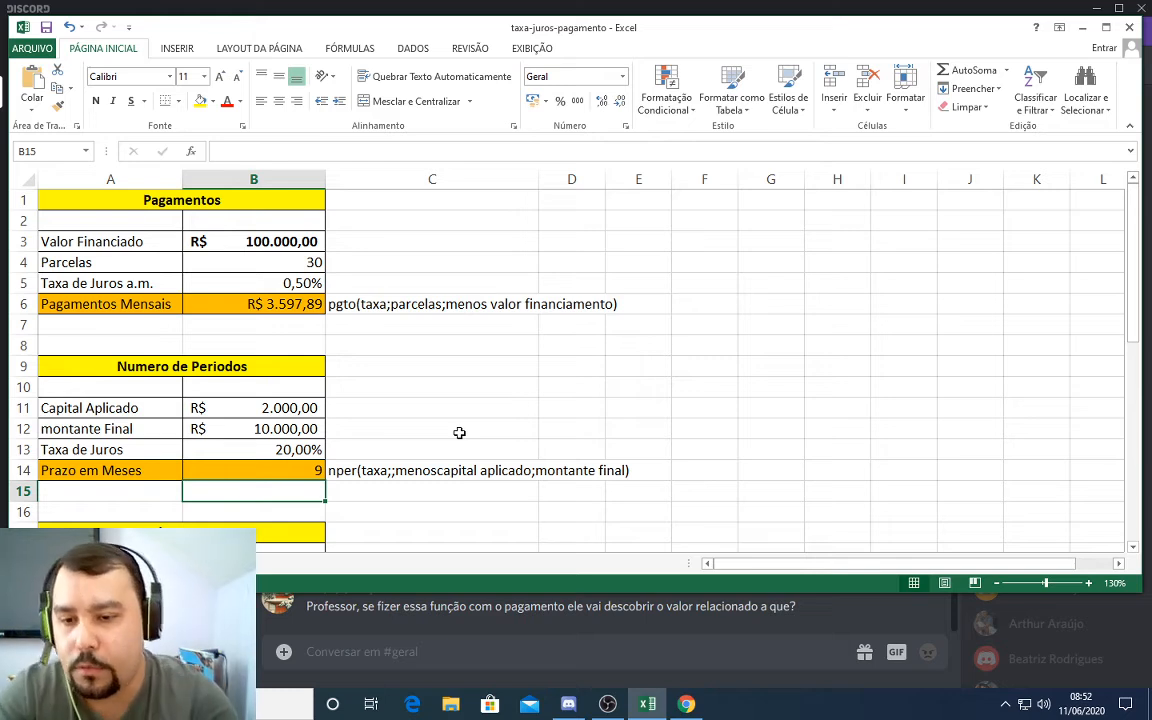
- Review the Valor Financiado, Parcelas and Taxa de Juros cells and the PGTO formula in B6 of the Pagamentos table
click(266, 242)
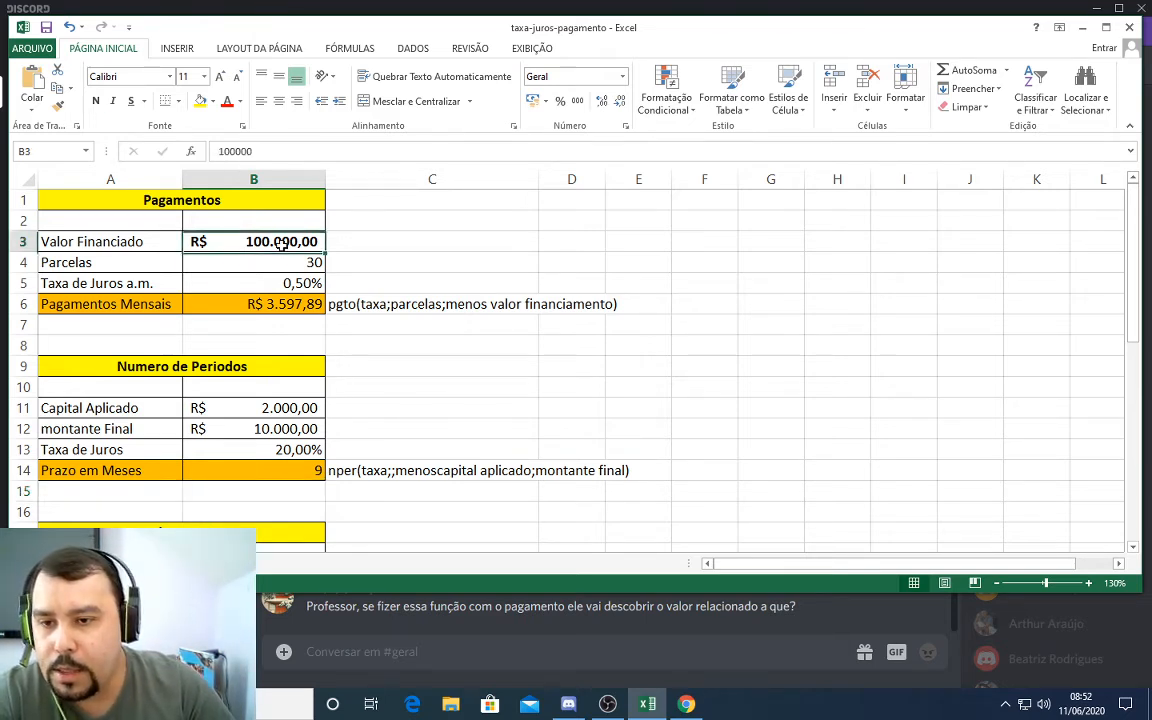
click(285, 259)
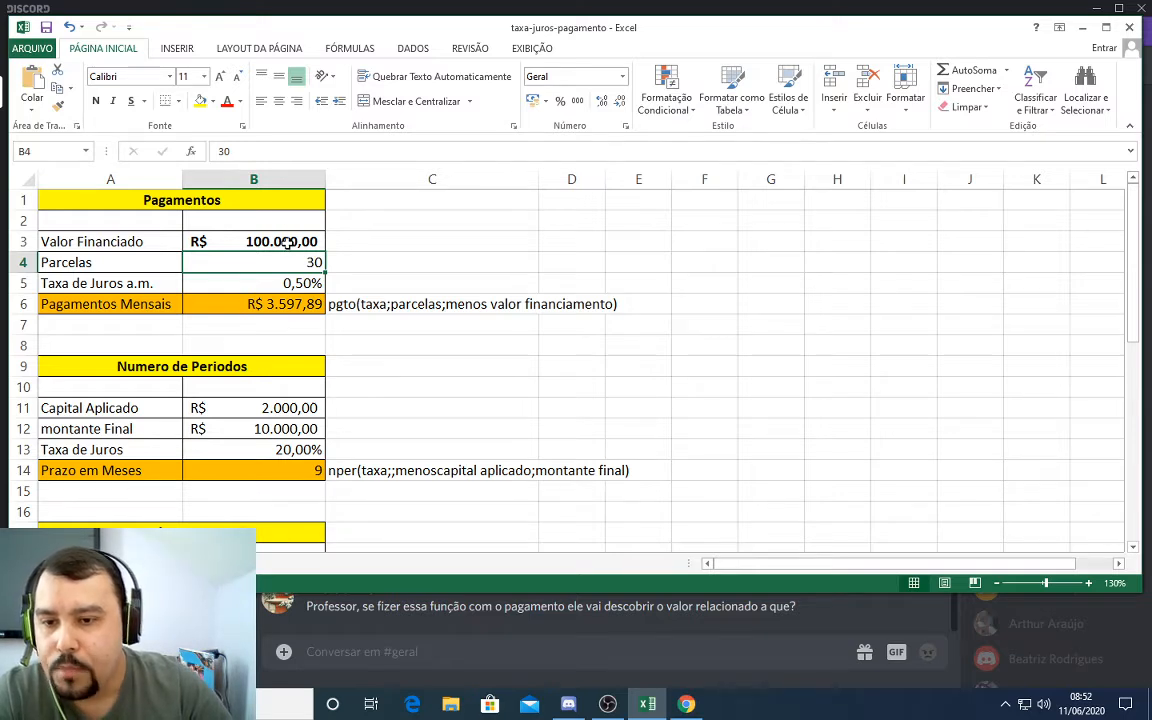
click(258, 236)
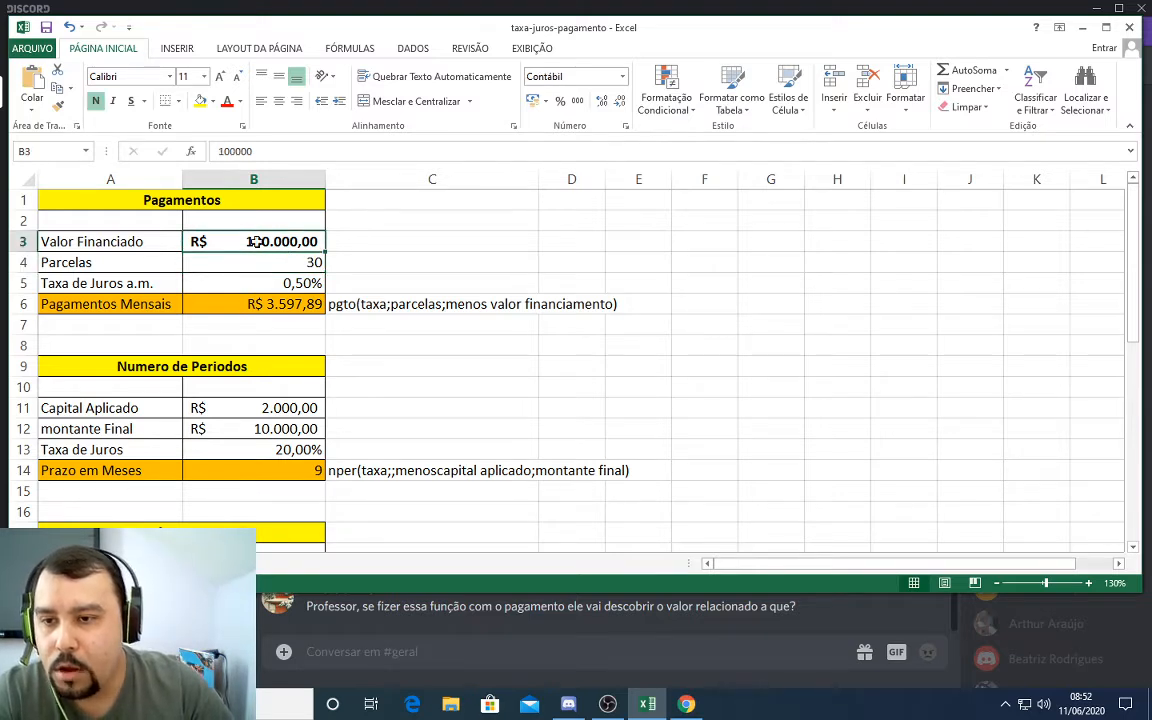
double_click(258, 306)
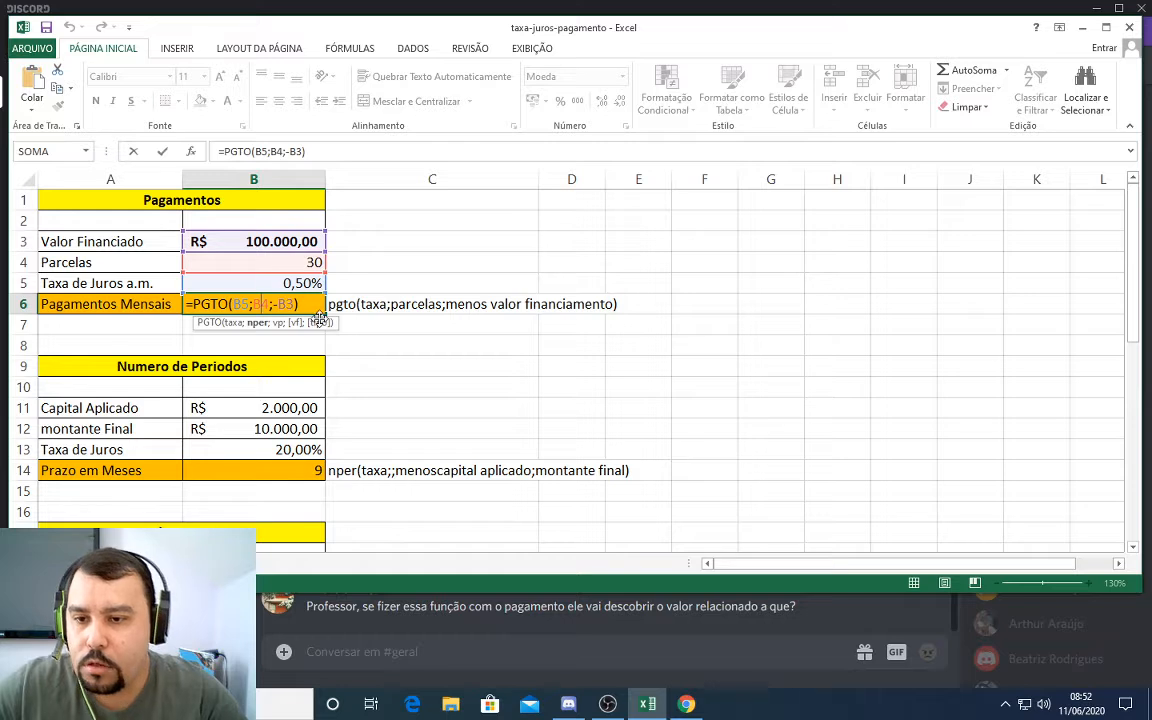
key(Return)
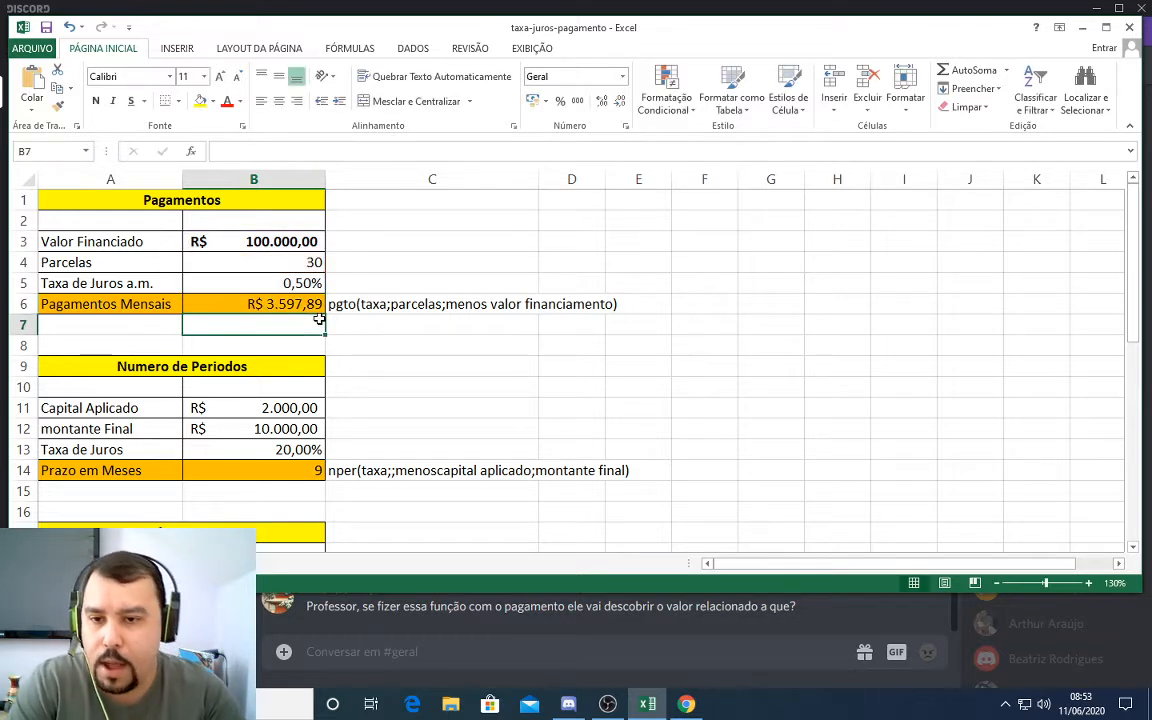
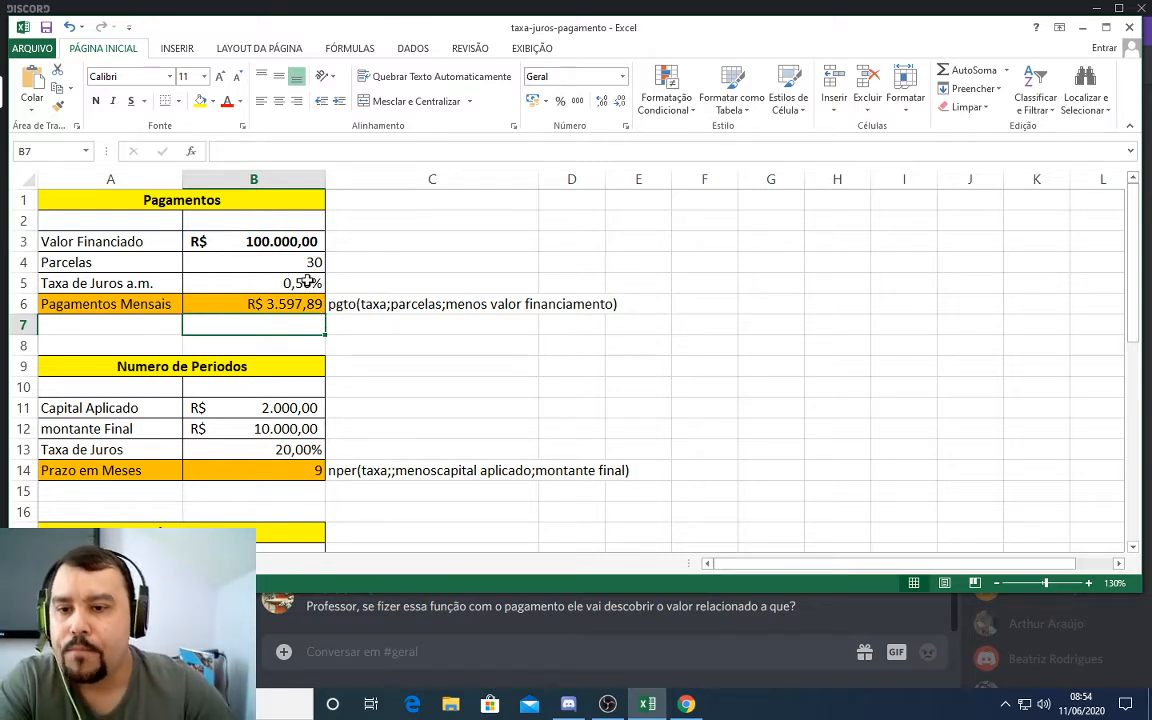
click(308, 282)
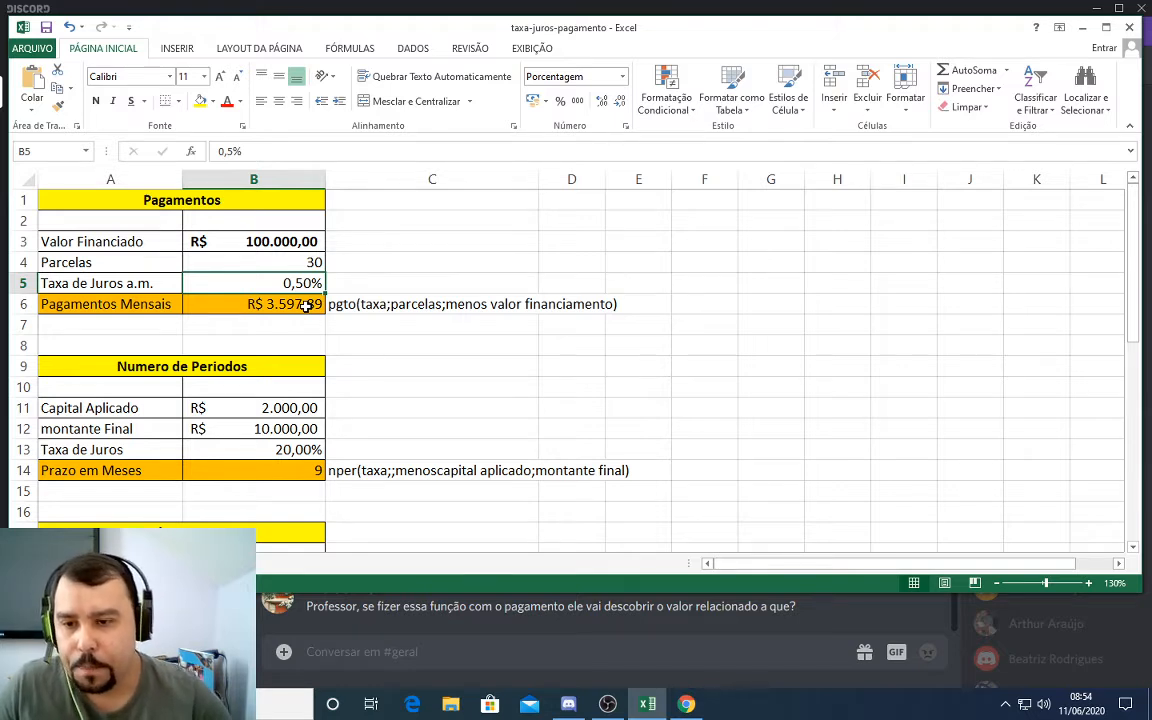
- Examine the Capital Aplicado, montante Final and Taxa de Juros cells and the NPER formula in B14 of the Numero de Periodos table
click(268, 428)
click(268, 467)
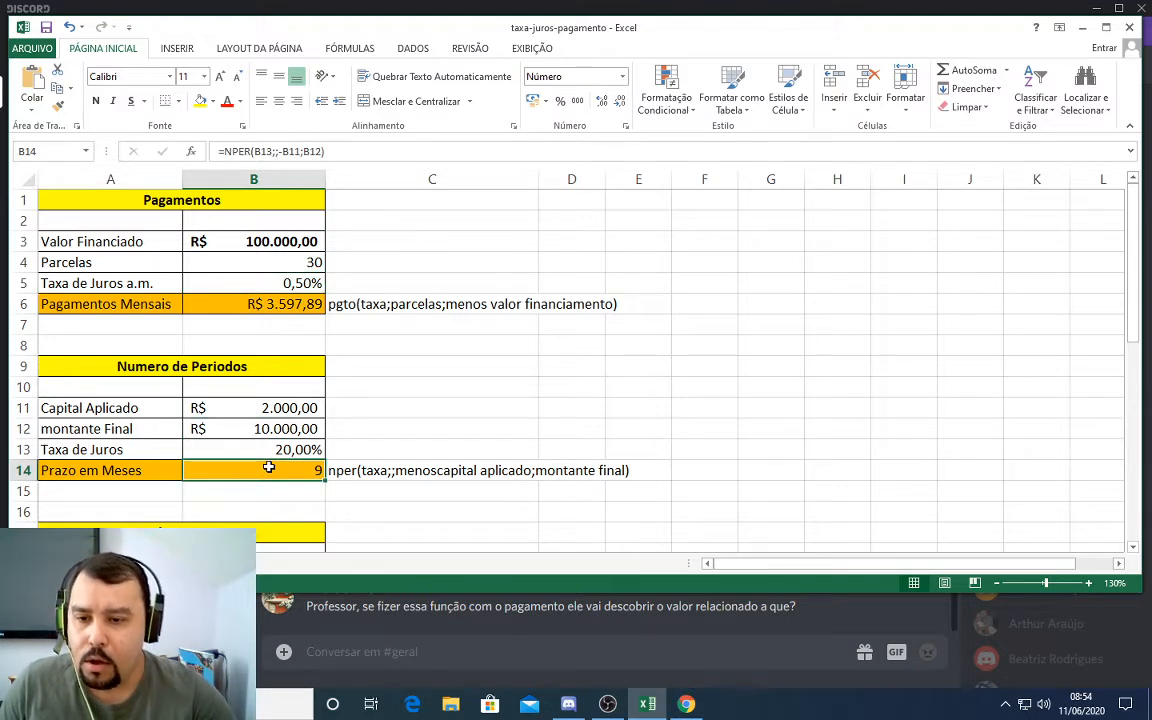
ctrl+scroll(268, 467, up, 5)
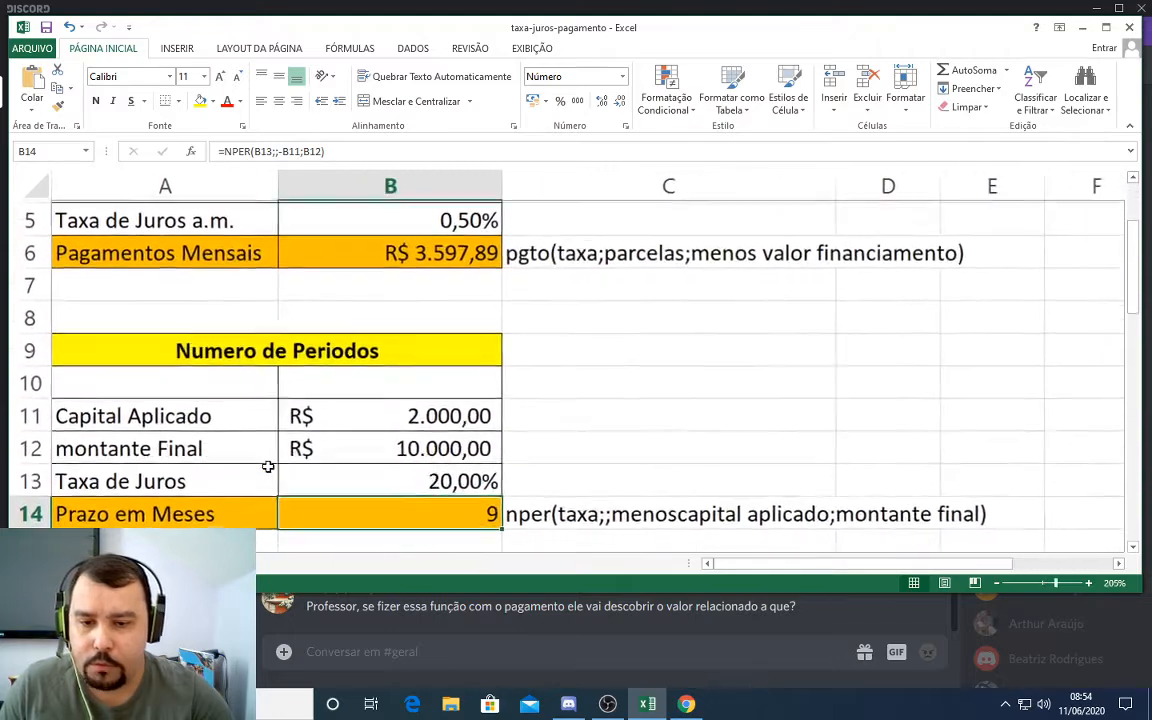
ctrl+scroll(268, 467, up, 1)
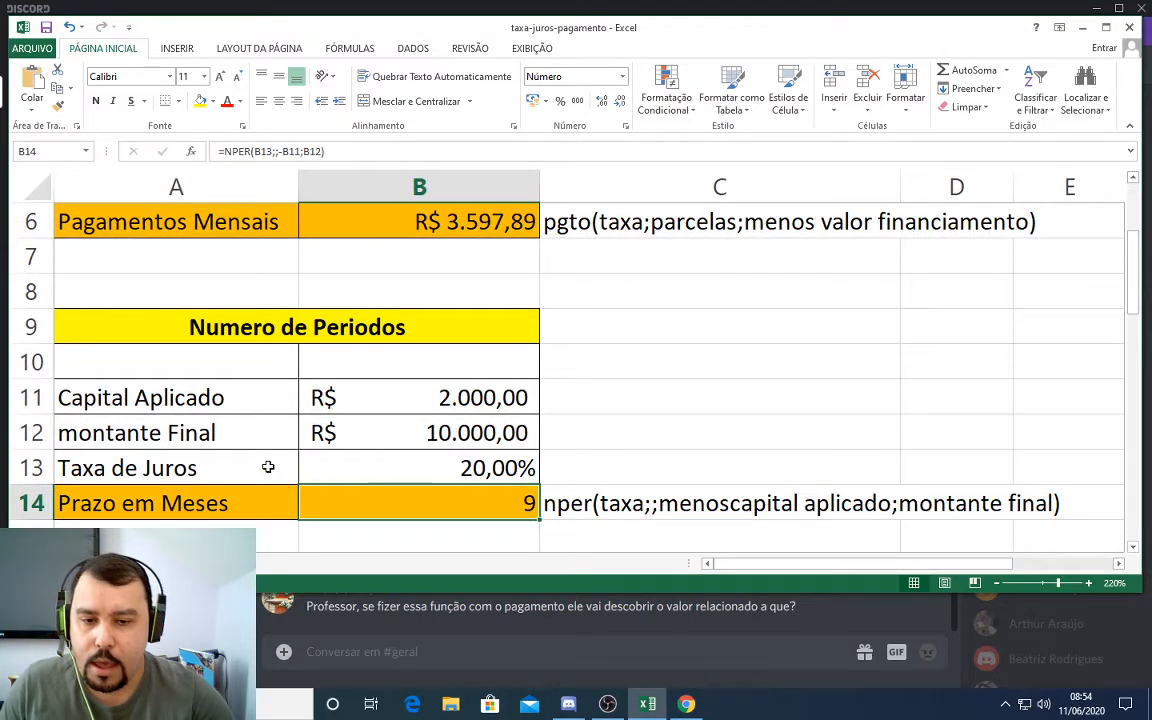
ctrl+scroll(268, 467, up, 1)
scroll(268, 467, down, 1)
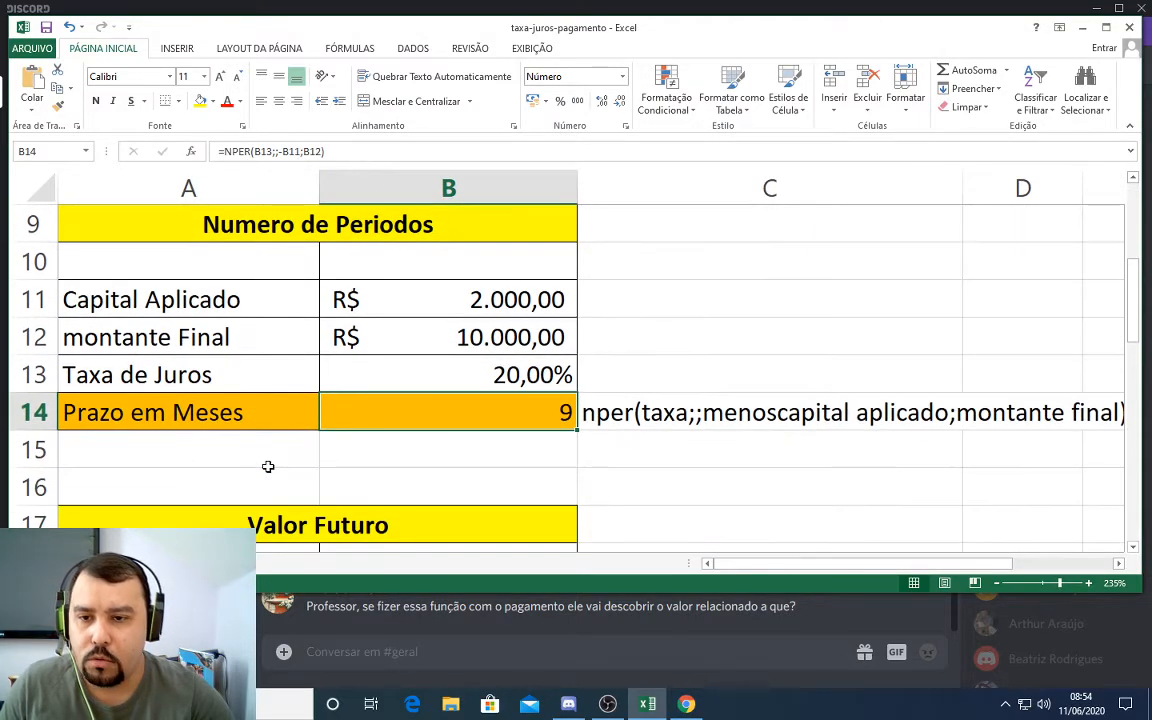
click(265, 222)
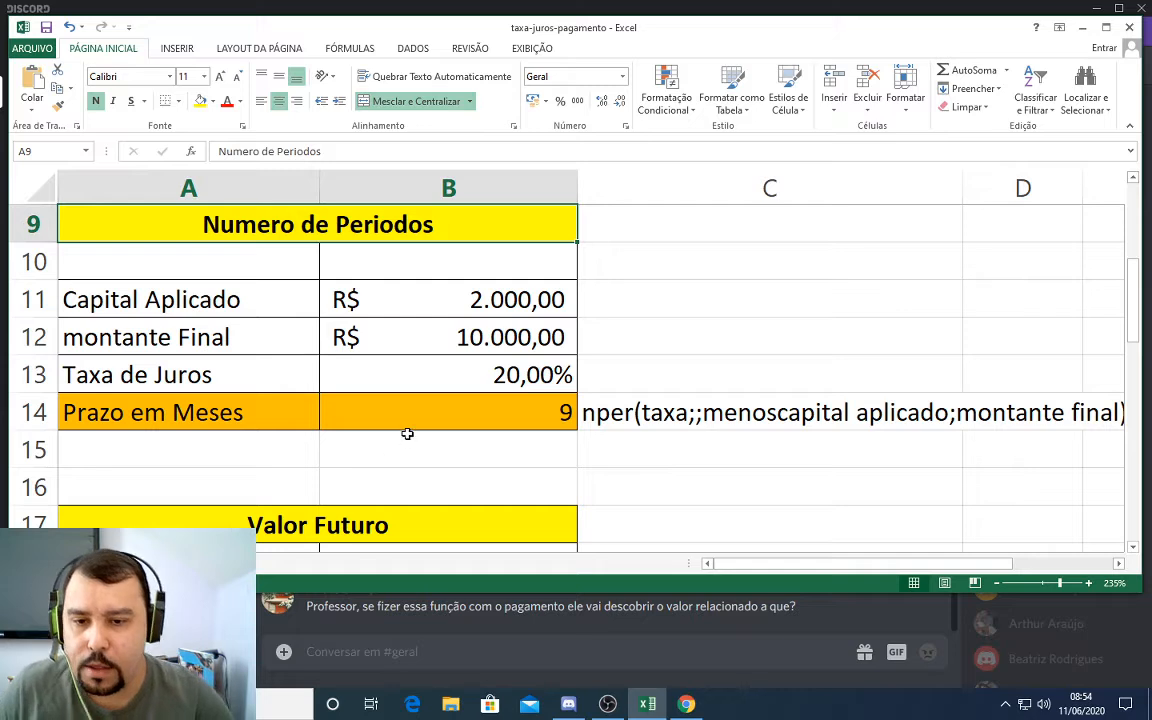
click(440, 410)
click(418, 300)
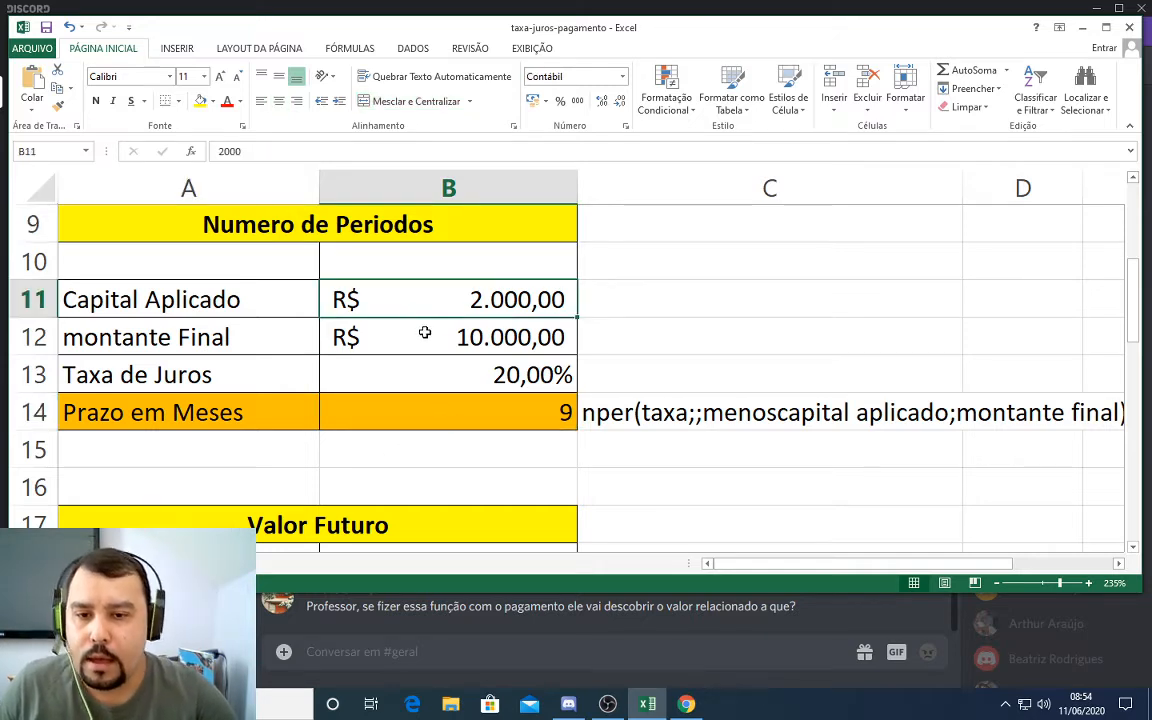
click(428, 337)
click(438, 372)
click(448, 400)
click(449, 390)
double_click(445, 408)
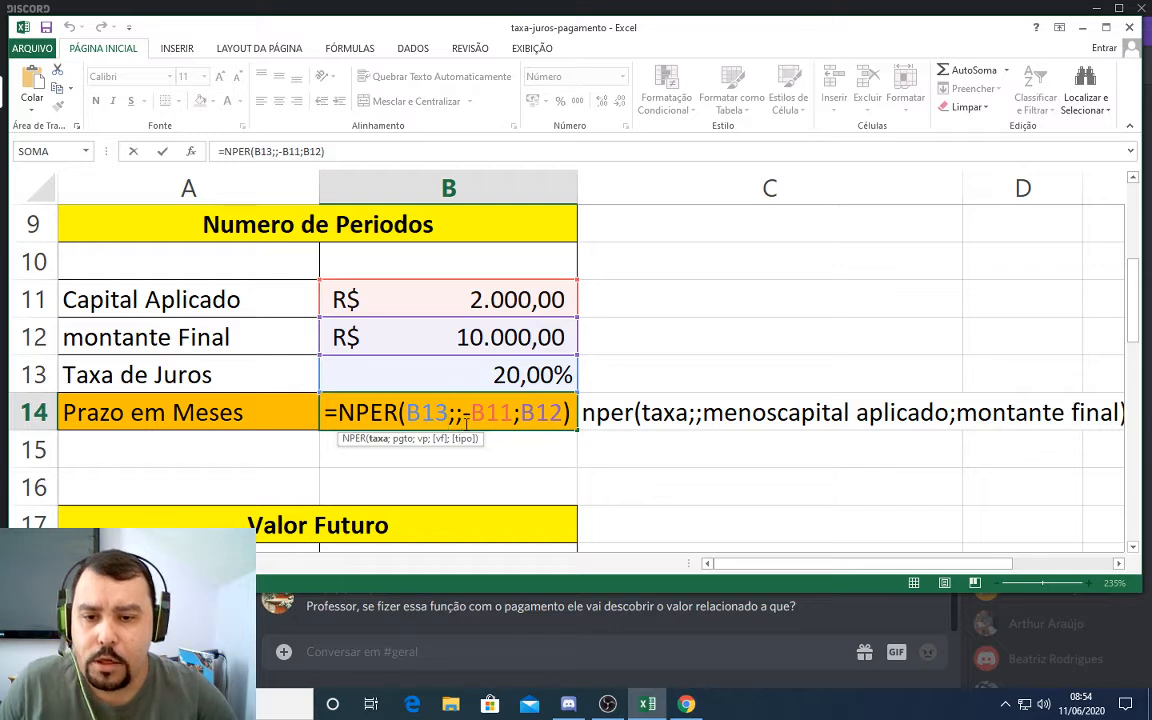
key(Return)
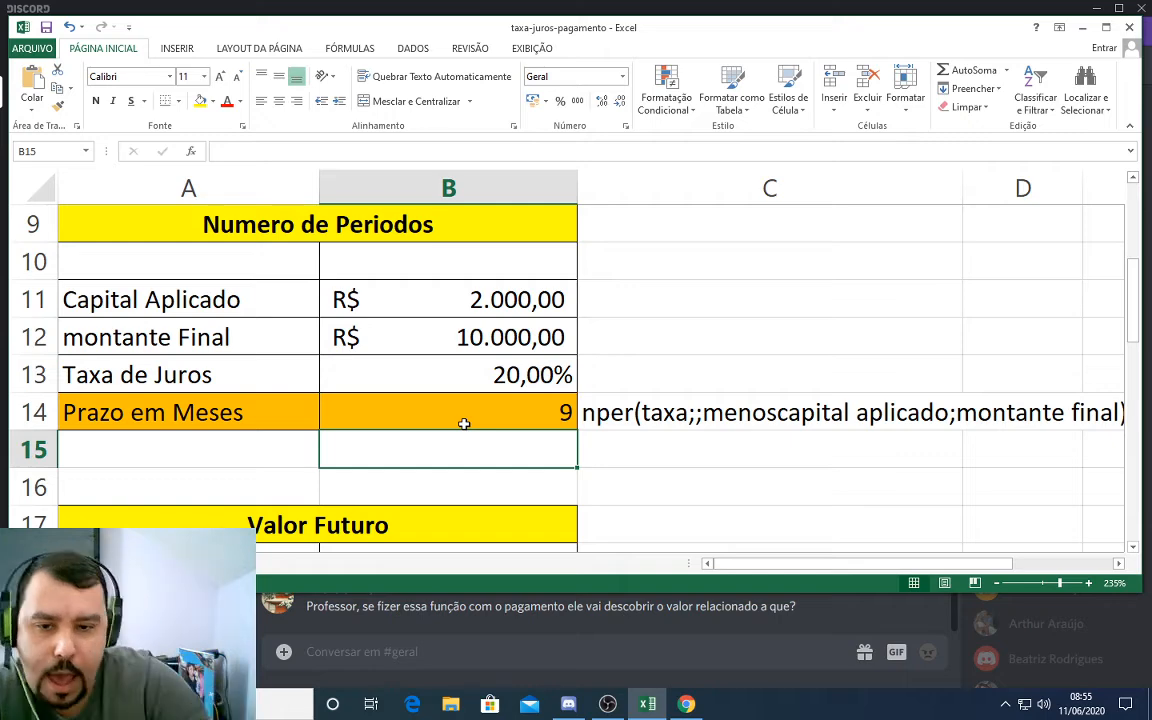
- Set the Capital Aplicado in B11 to 100 and the Taxa de Juros in B13 to 1,5%
click(524, 300)
text(100)
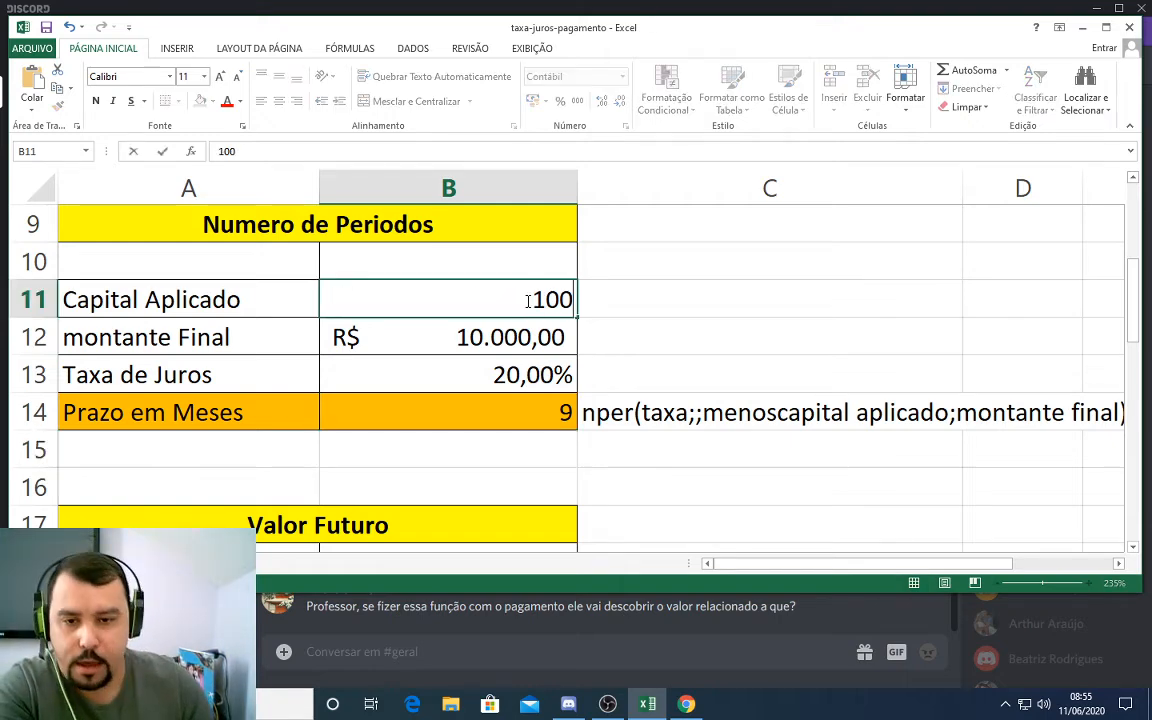
key(Return)
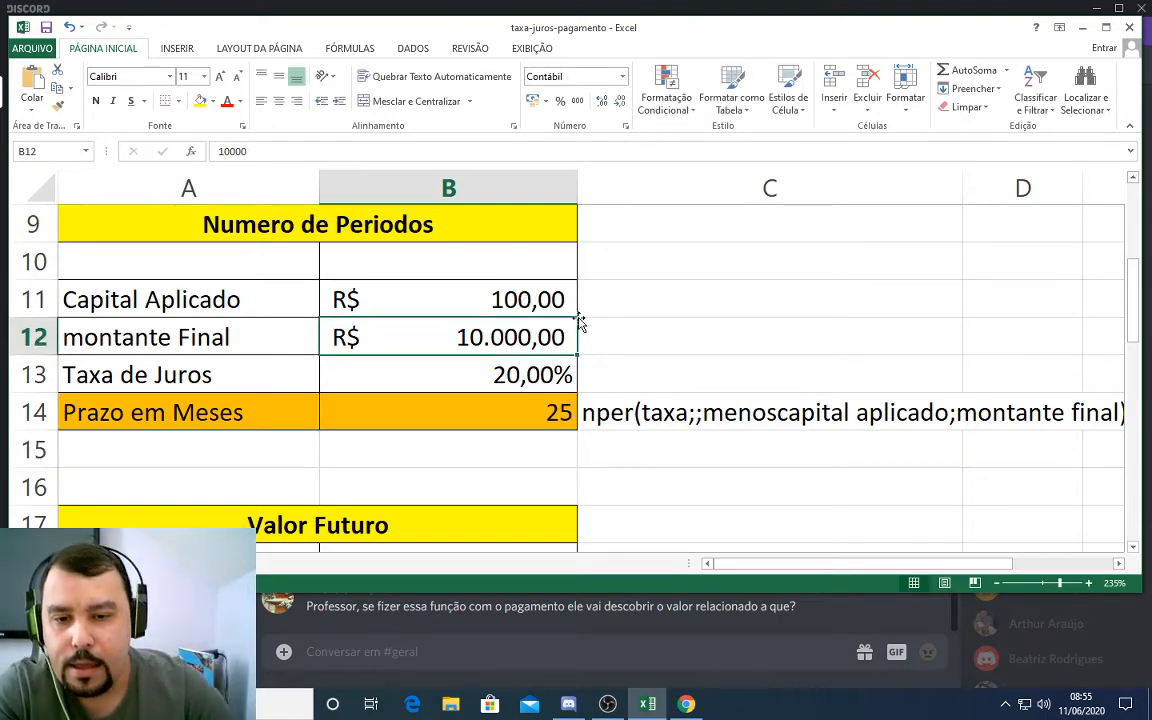
click(545, 373)
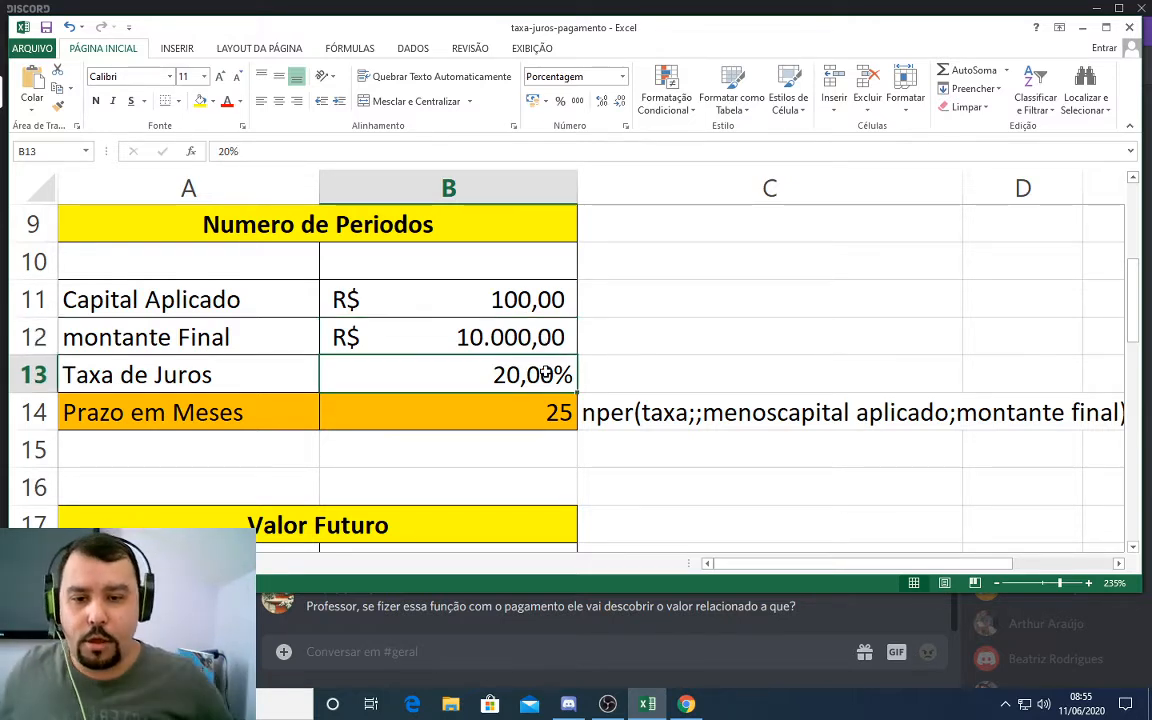
text(1,5)
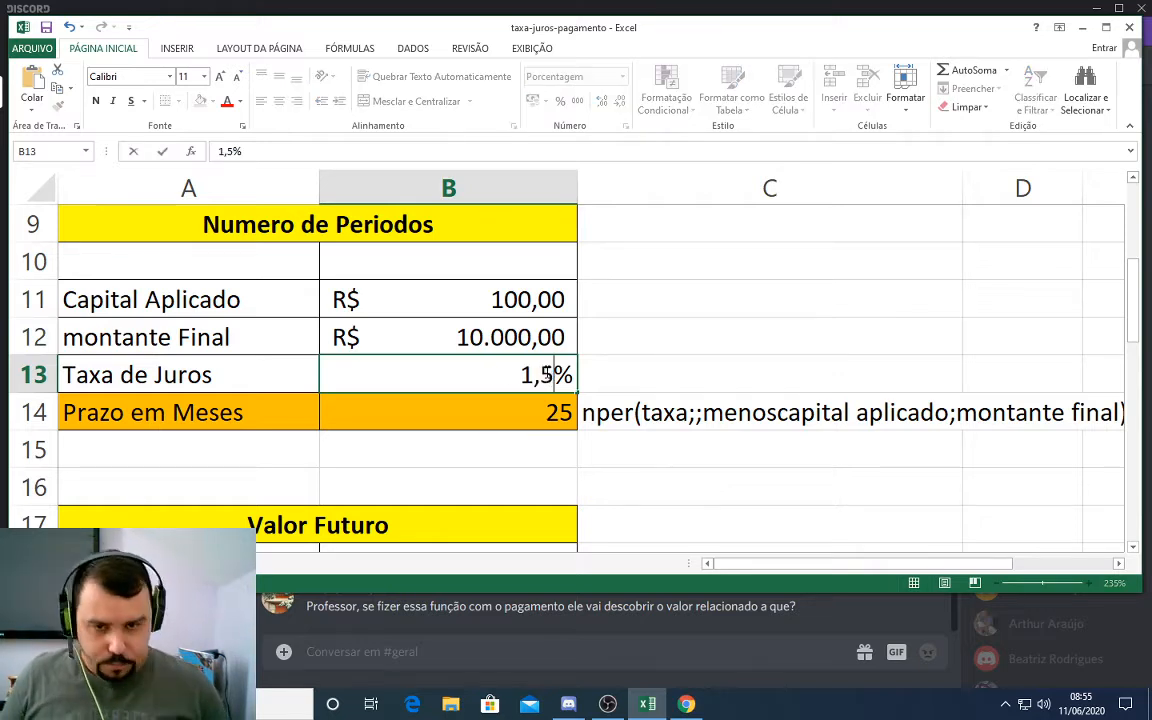
key(Return)
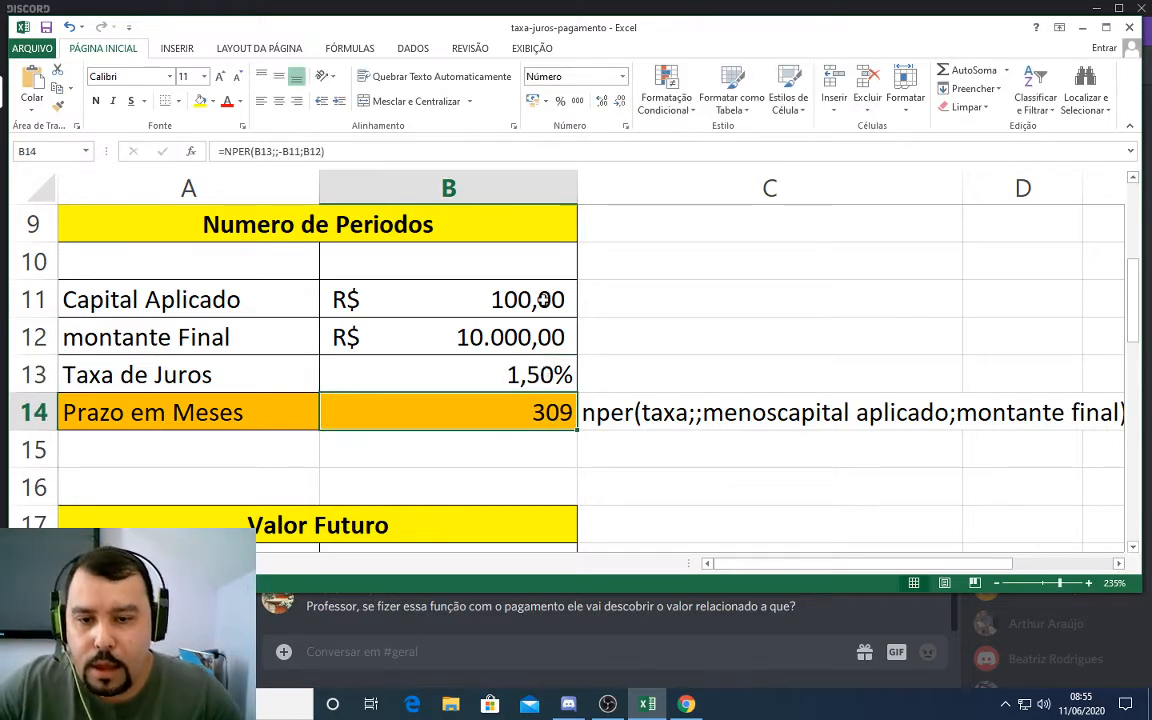
- Review the Capital Aplicado and montante Final cells and shorten the Excel window to uncover more of the Discord chat
click(556, 300)
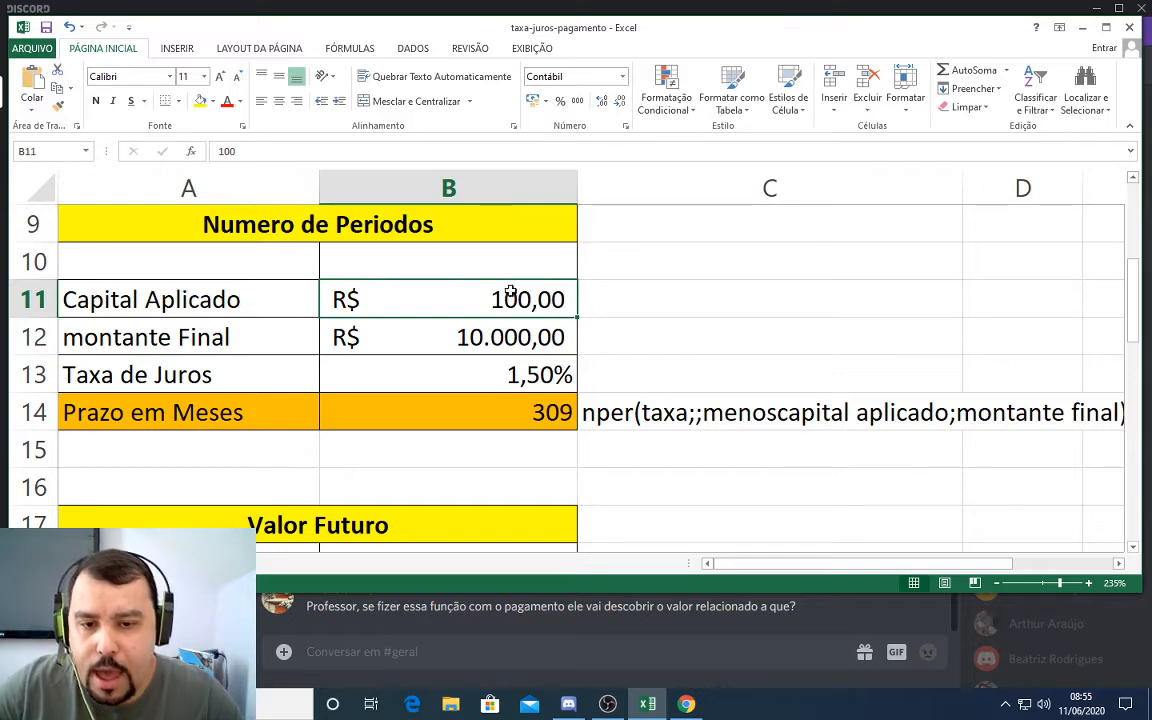
click(548, 338)
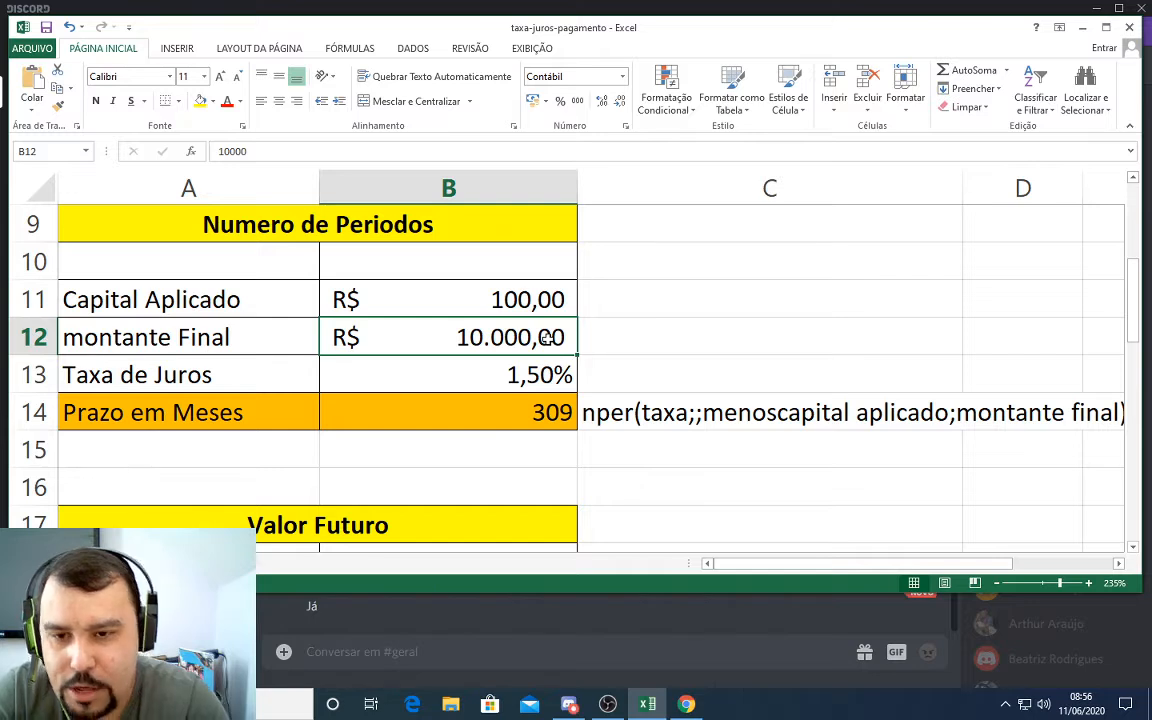
drag(681, 595, 682, 533)
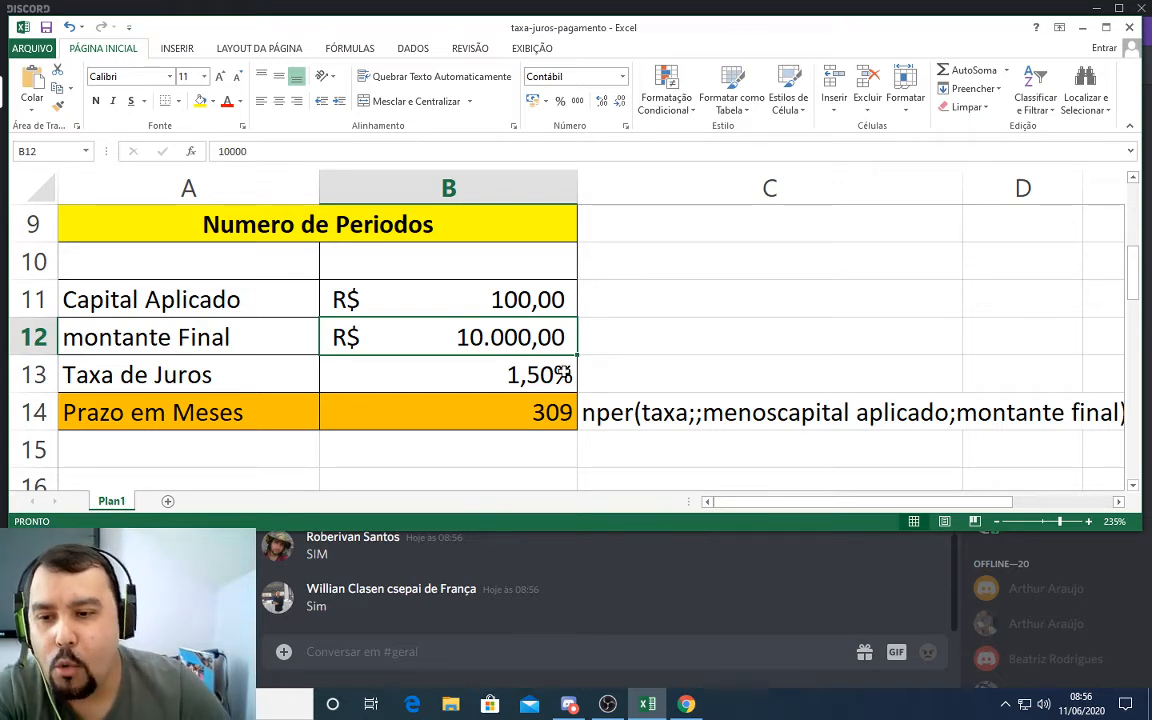
- Set the Capital Aplicado in B11 to 0,25 and check the Taxa de Juros and Prazo em Meses cells
click(522, 377)
click(540, 414)
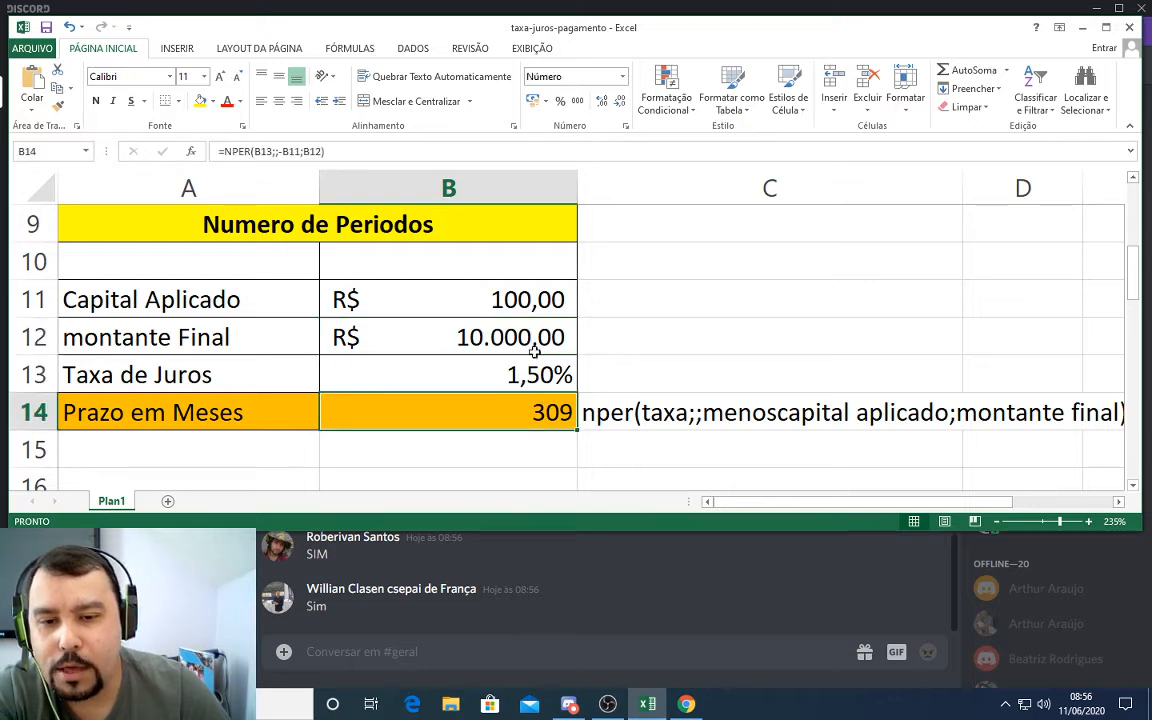
click(528, 332)
click(530, 412)
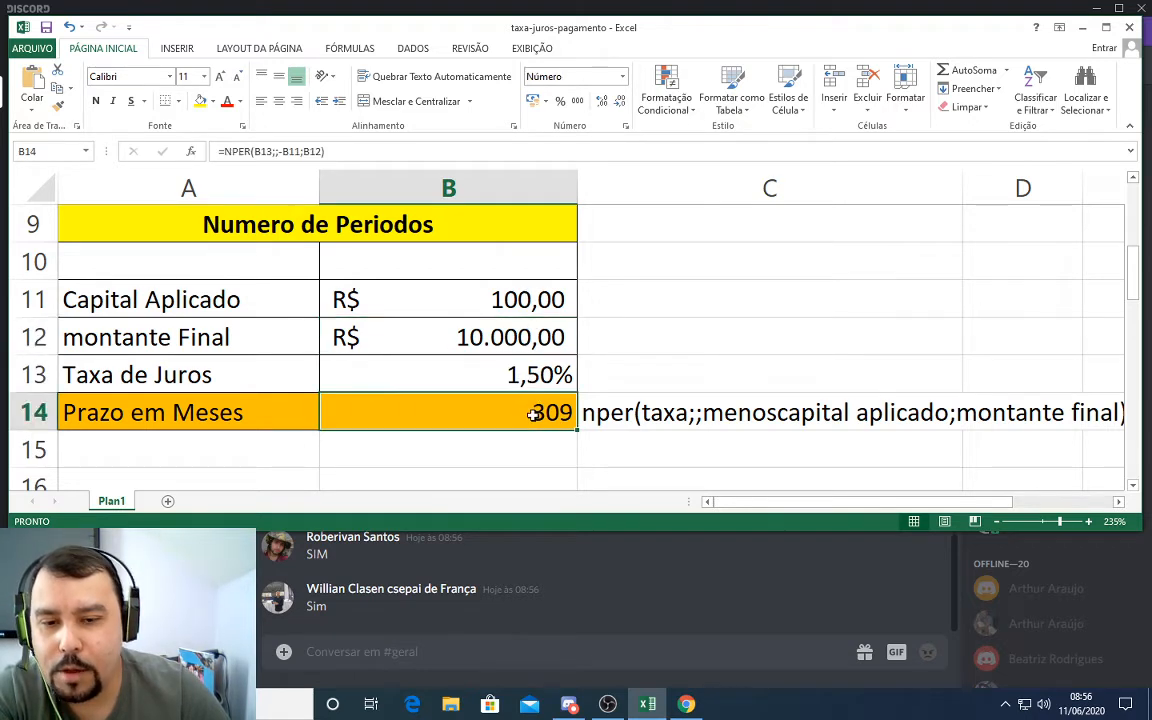
click(495, 298)
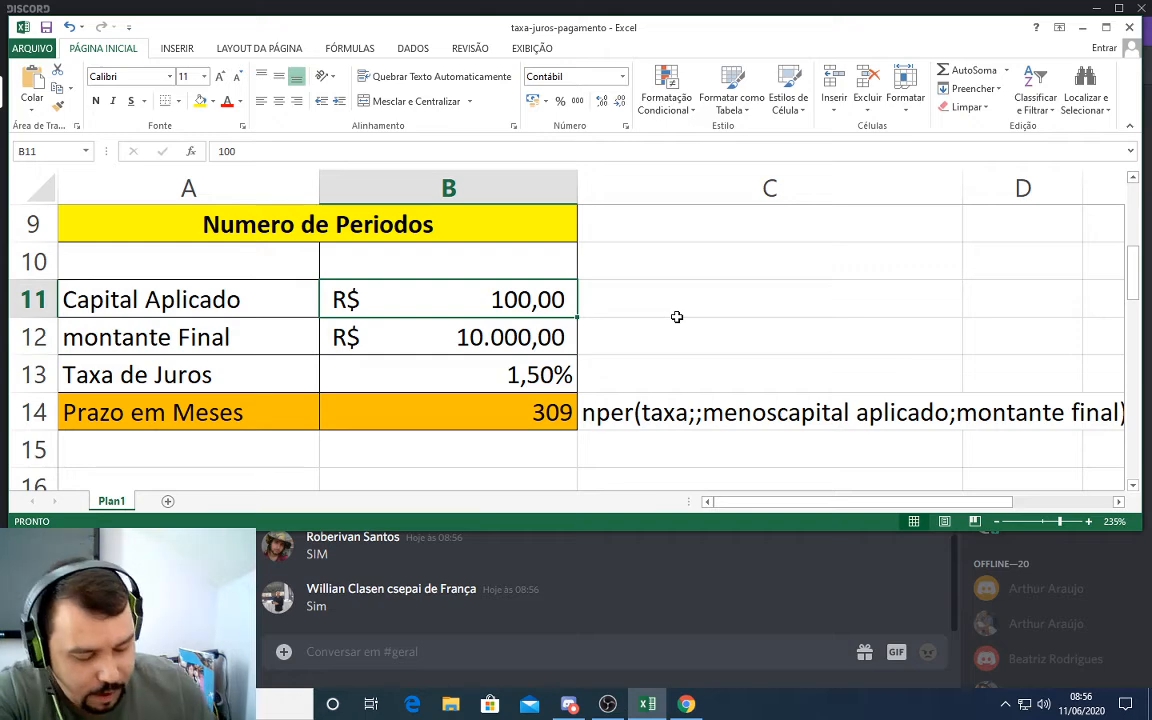
text(0,25)
key(Return)
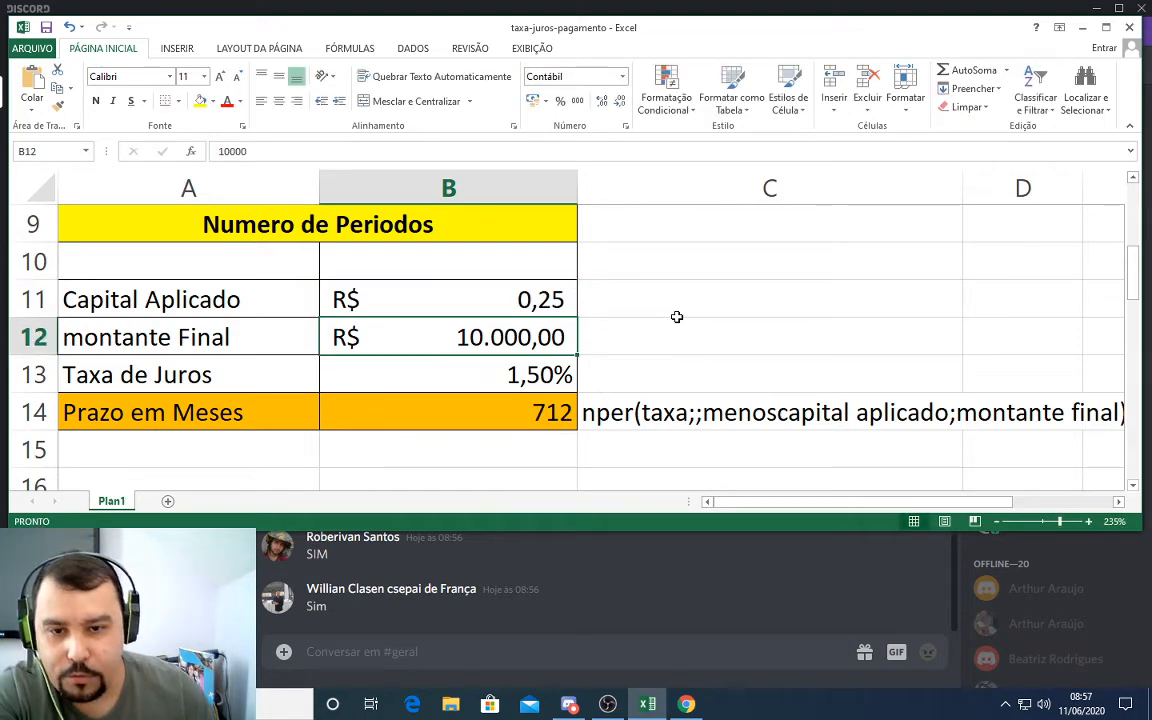
click(538, 382)
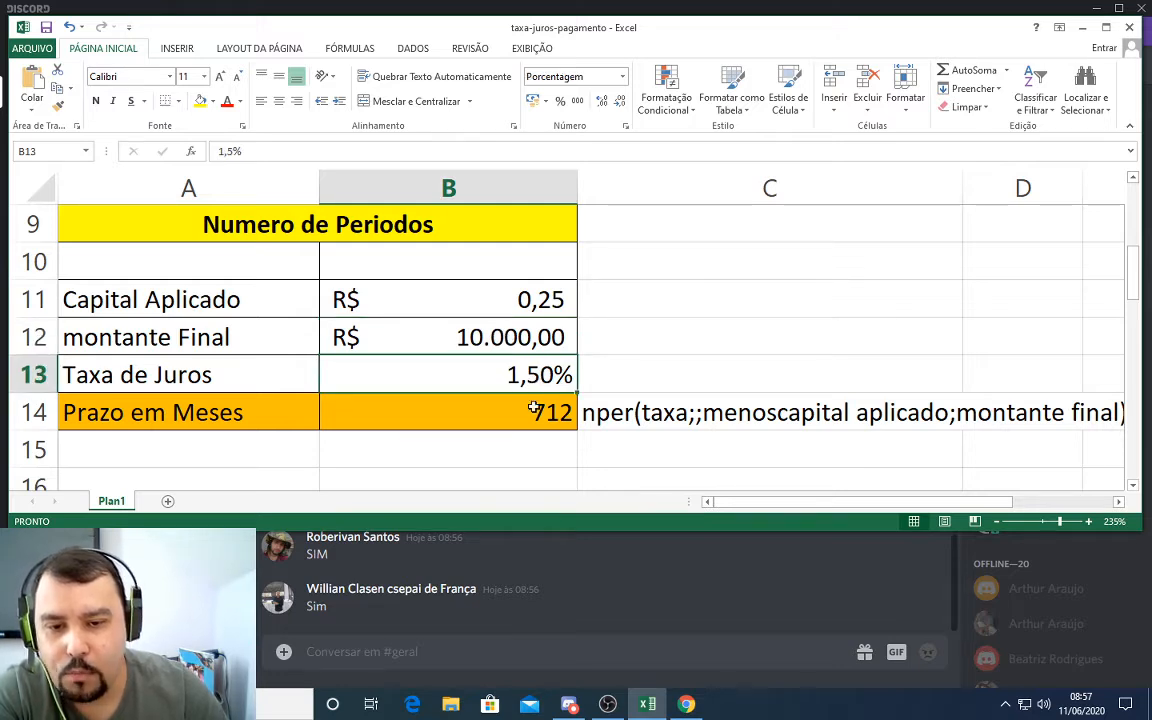
click(561, 421)
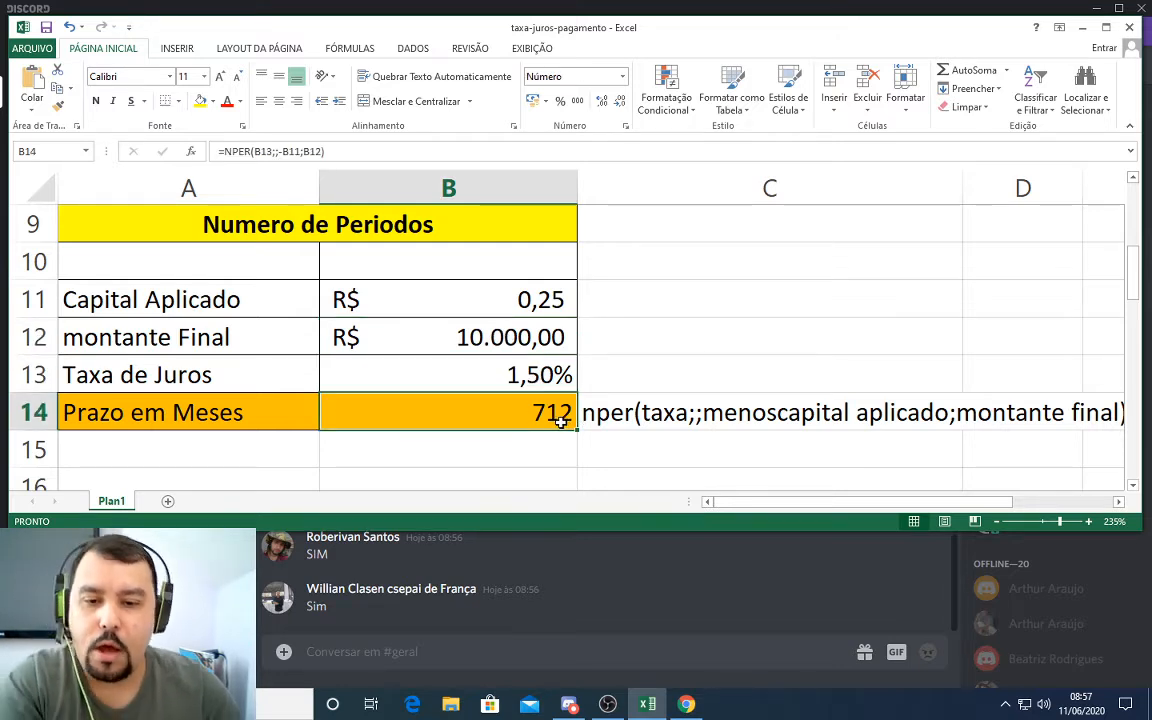
- Convert the term in months to years by entering the formula =B14/12 in cell C12
click(674, 329)
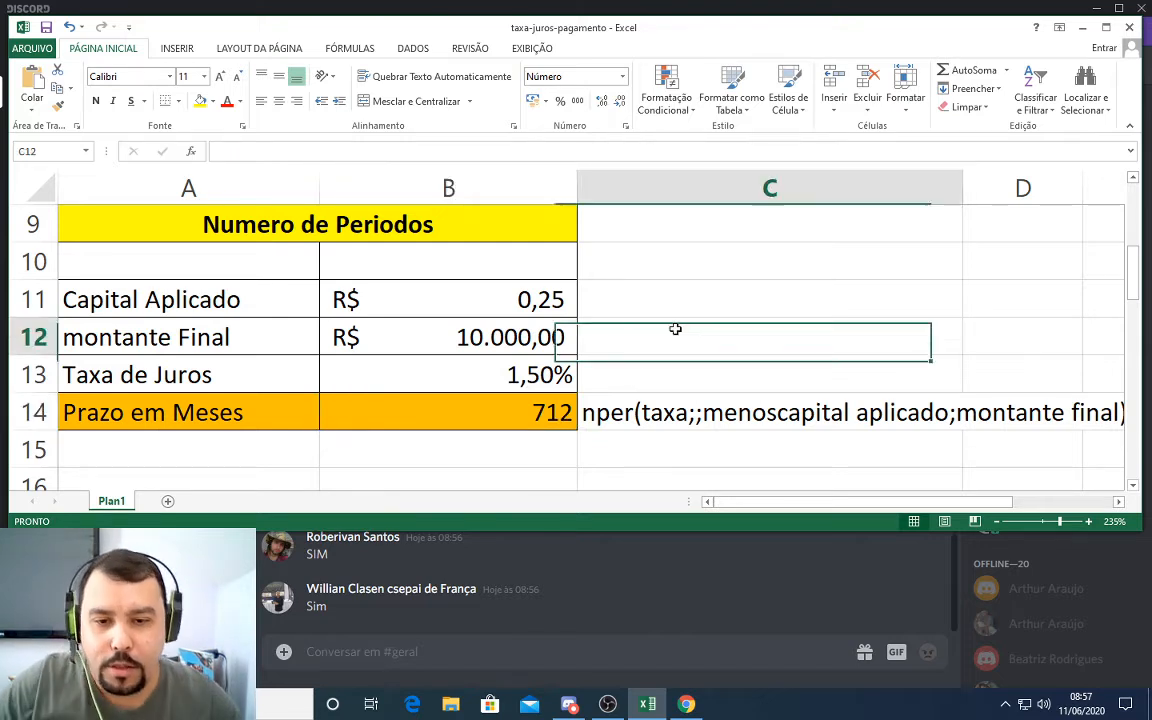
text(=)
click(549, 415)
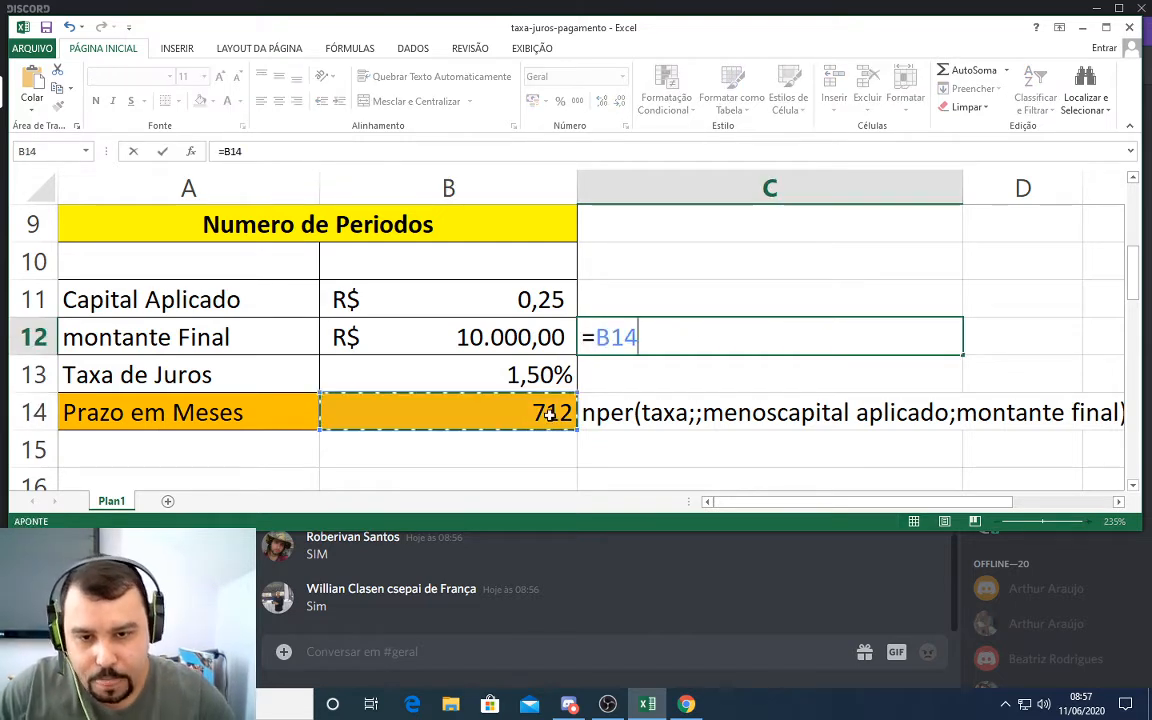
text(/12)
key(Return)
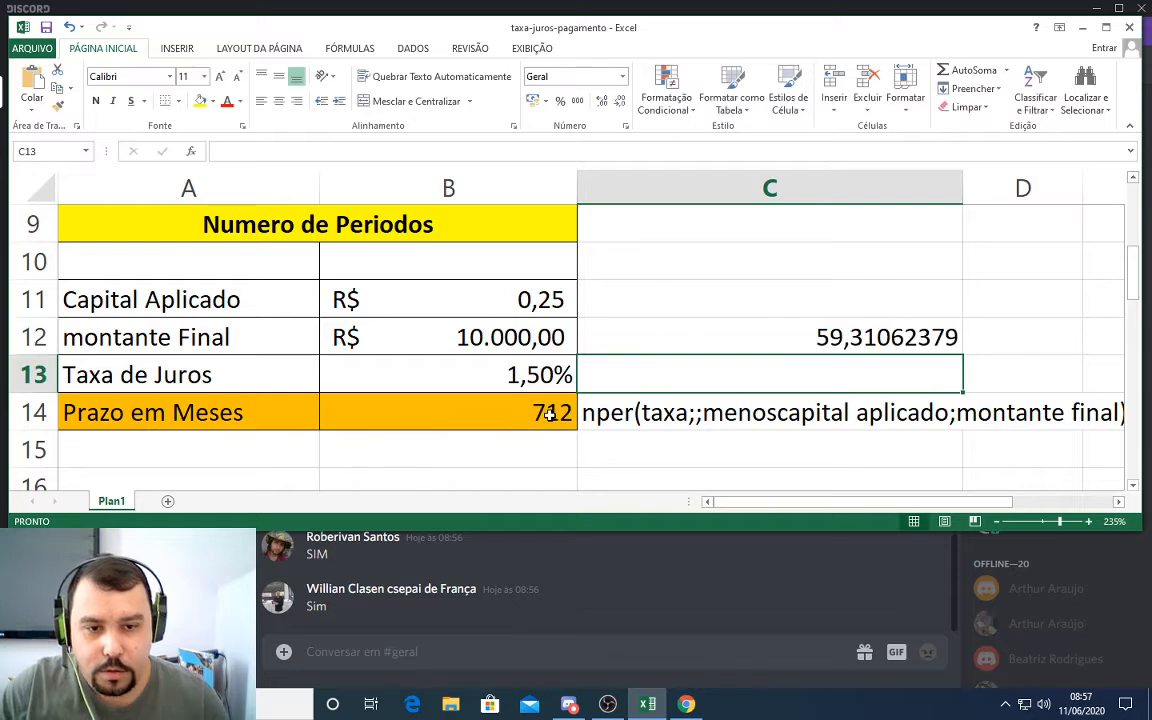
key(Up)
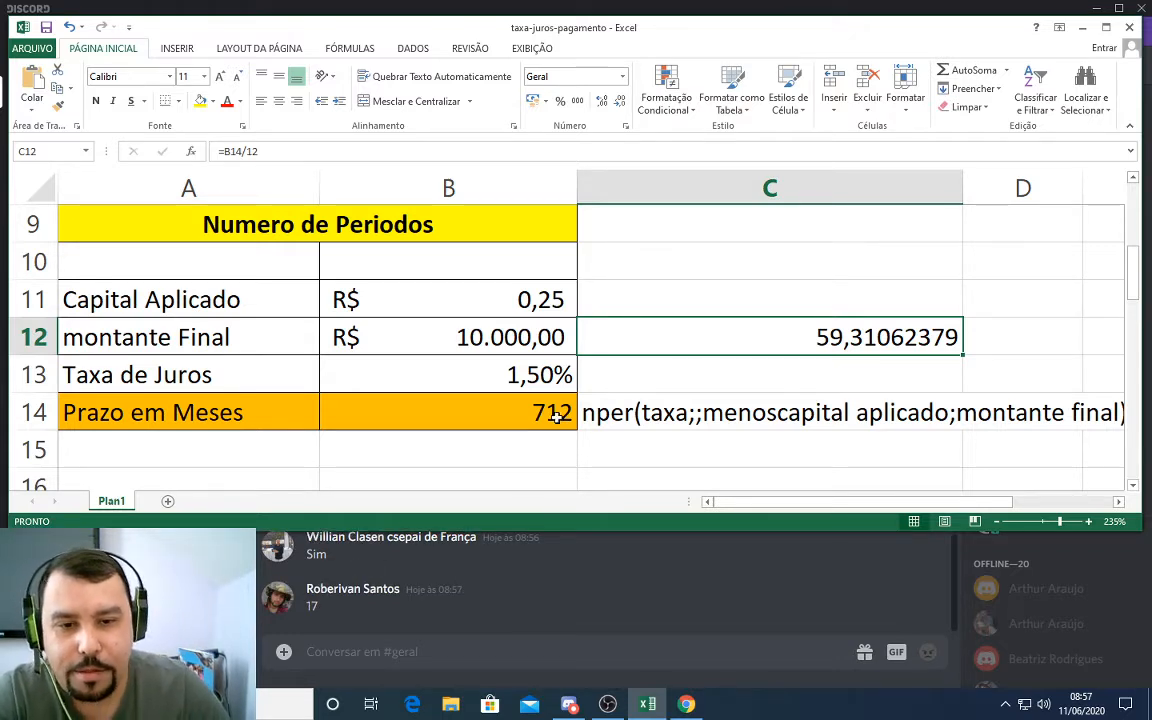
- Add 17 to the calculated years by entering the formula =17+C12 in cell C11
click(676, 290)
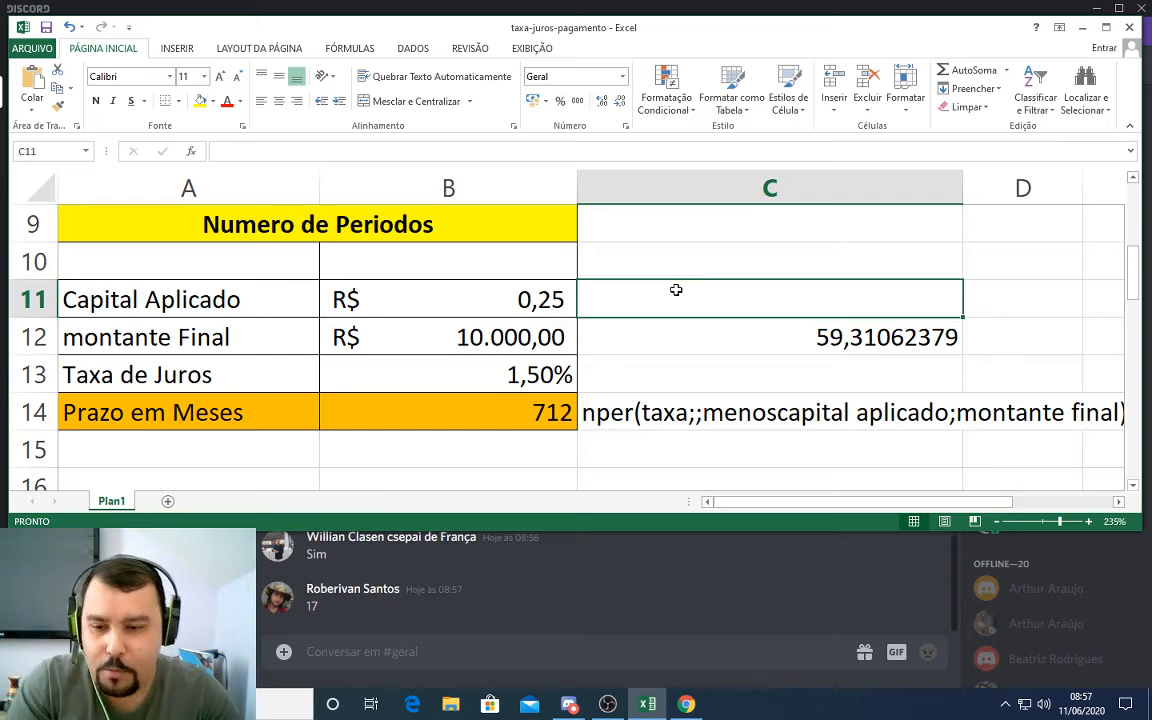
text(=17)
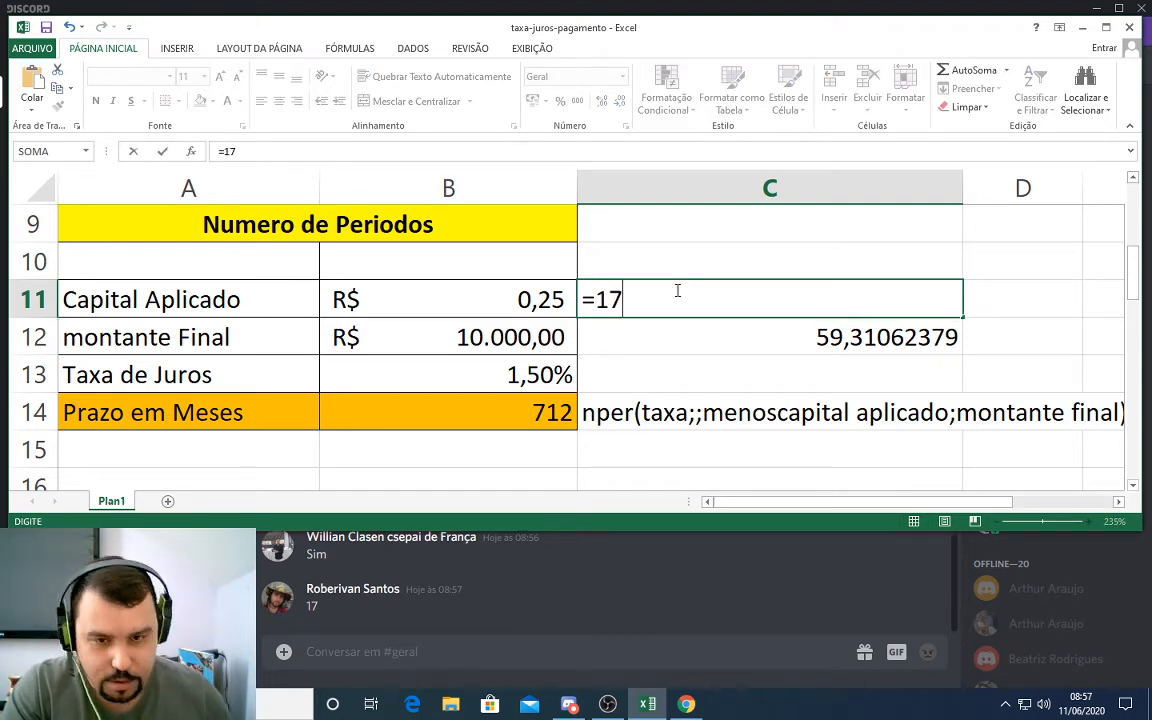
text(+)
click(736, 335)
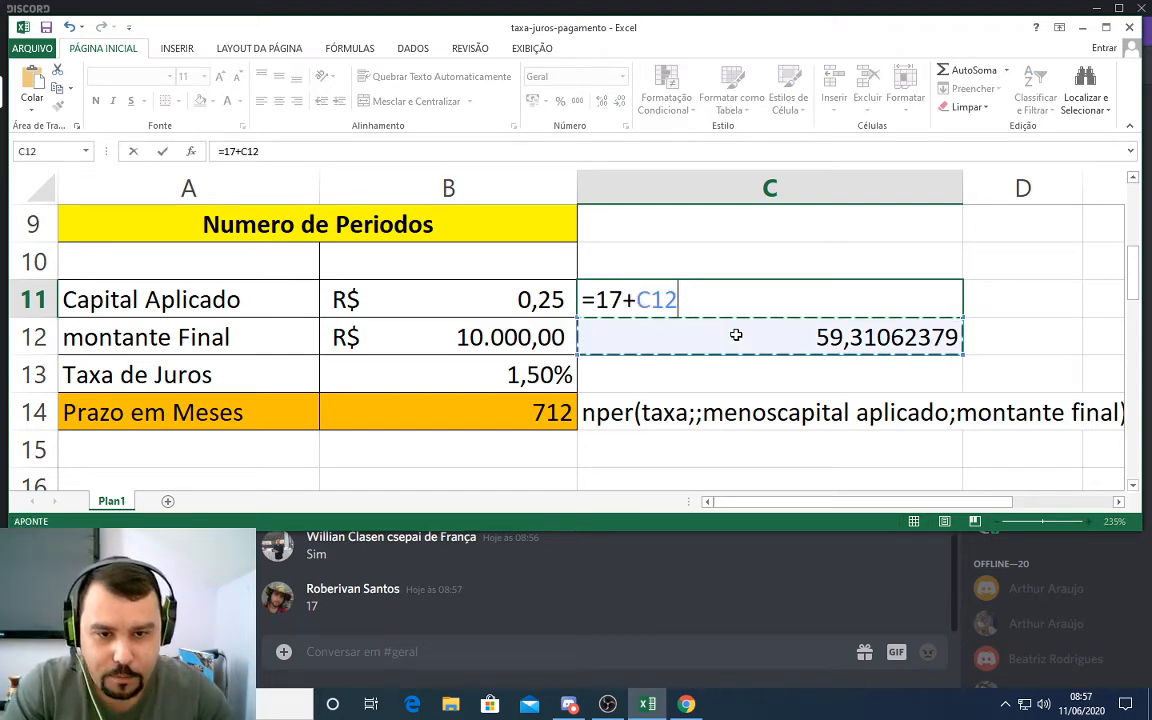
key(Return)
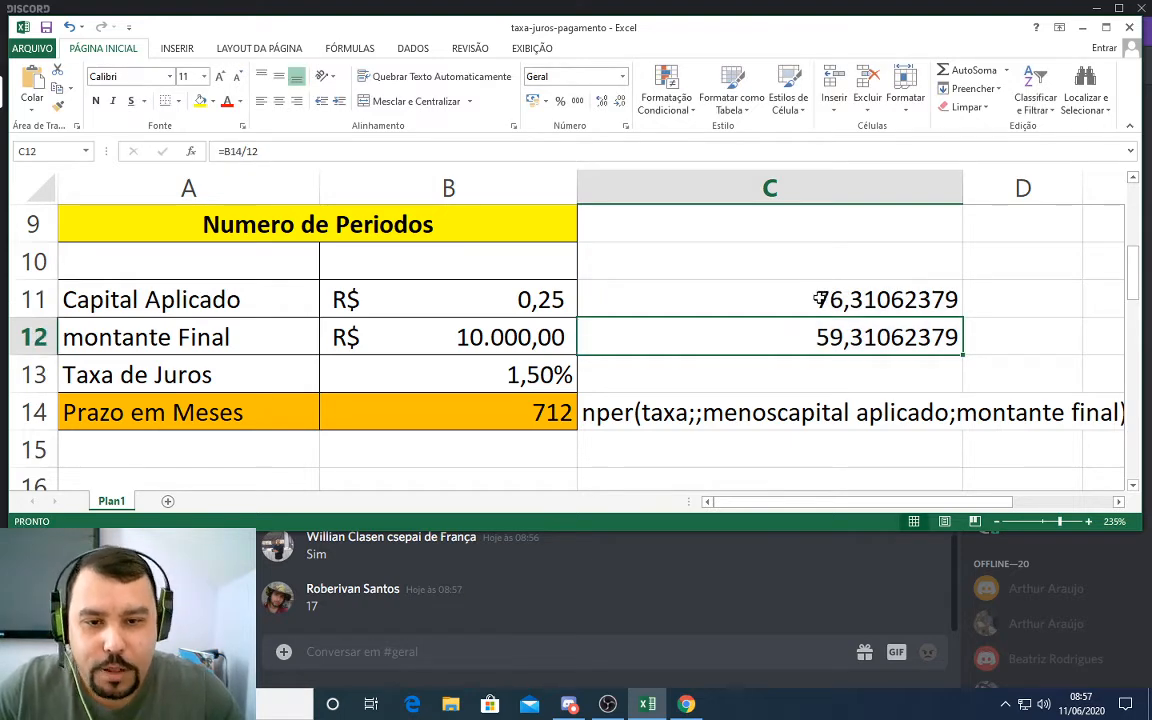
click(668, 305)
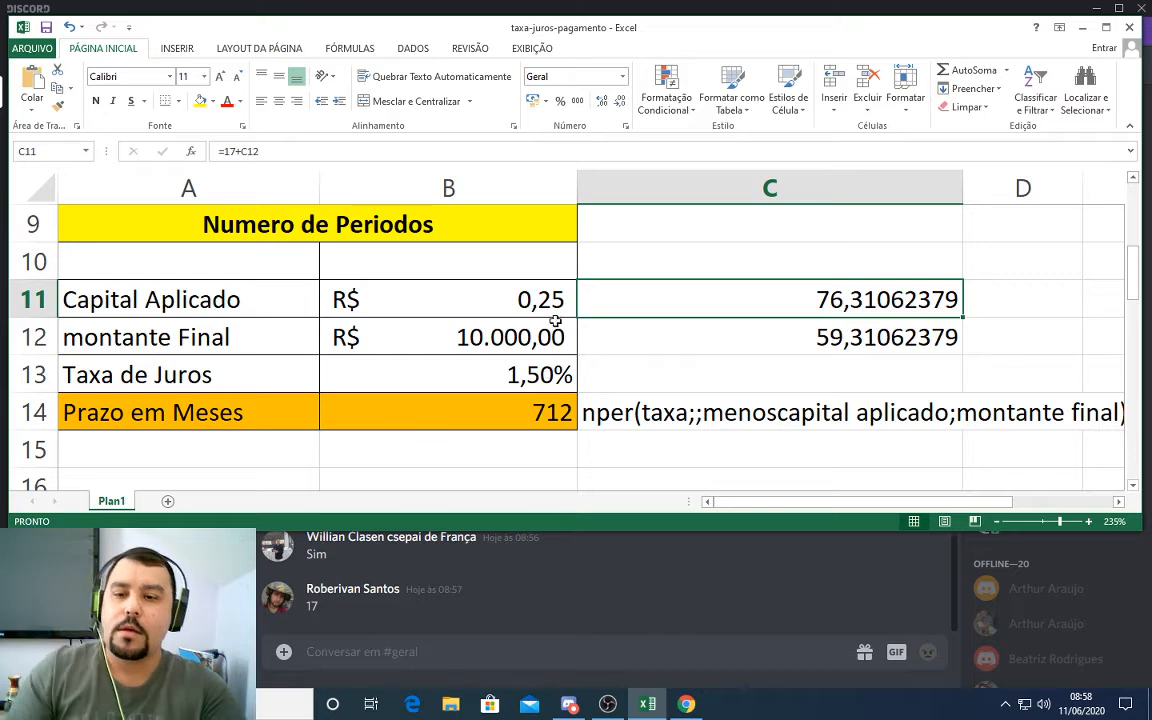
- Check the NPER formula in B14, then set the Capital Aplicado in B11 to 2000
double_click(490, 408)
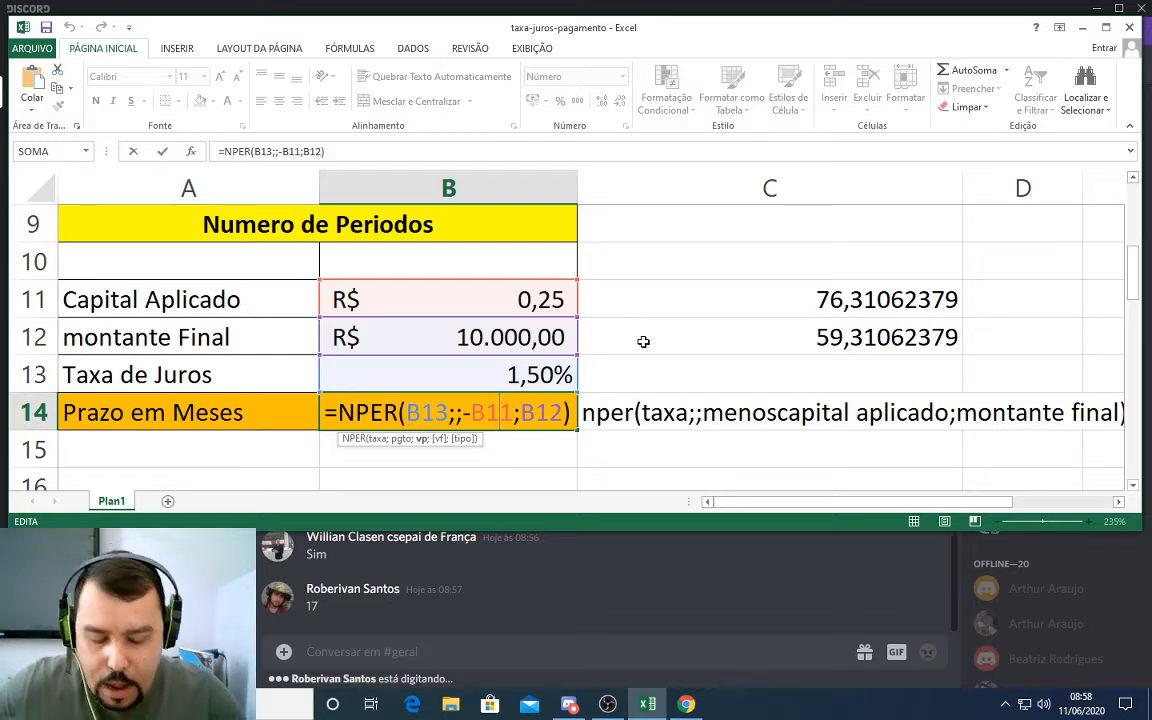
key(Return)
click(571, 291)
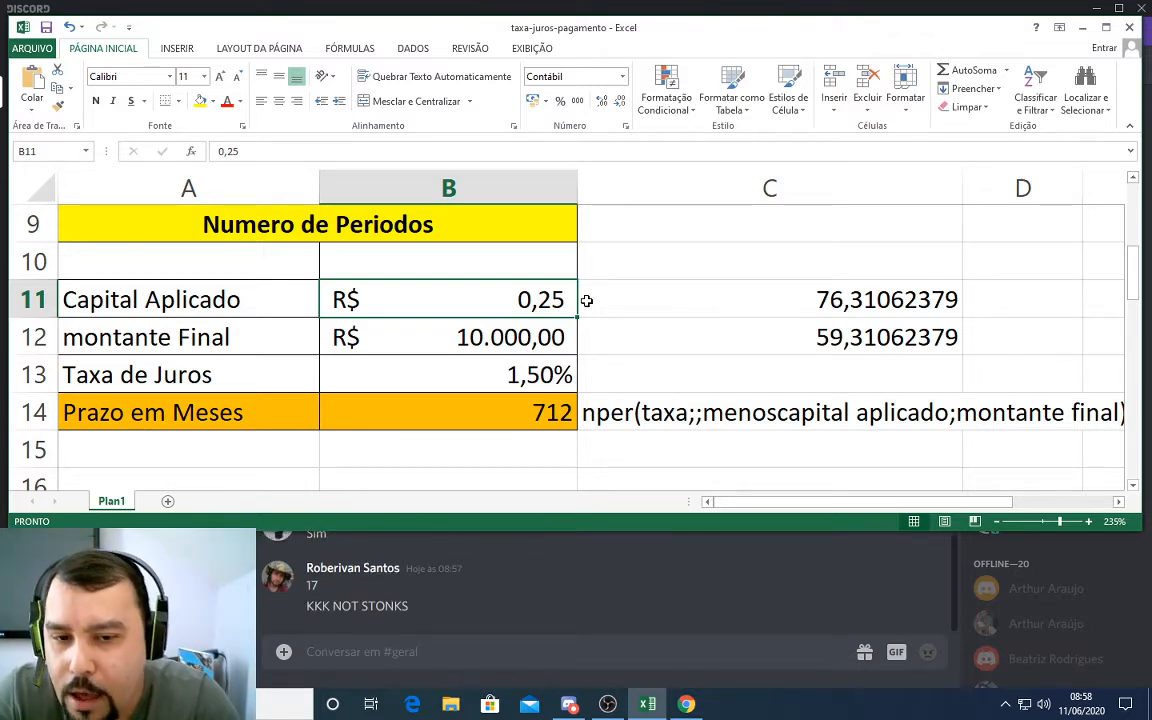
text(52)
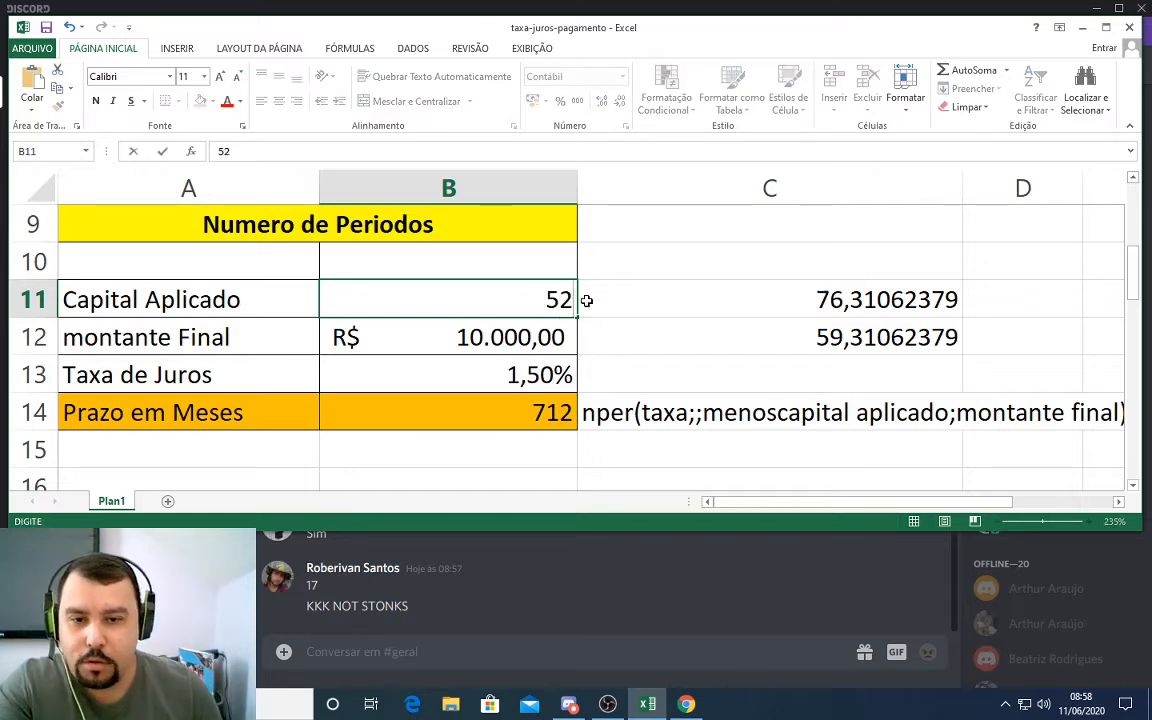
key(BackSpace)
key(BackSpace)
text(200)
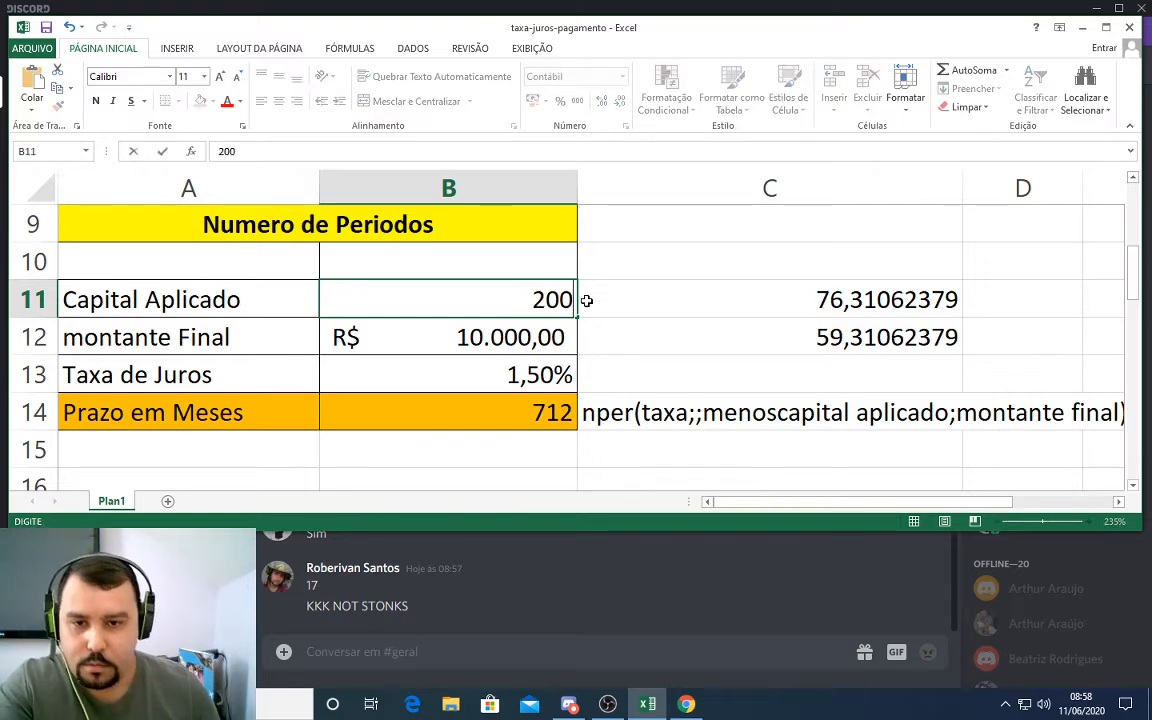
text(00)
key(ctrl+Return)
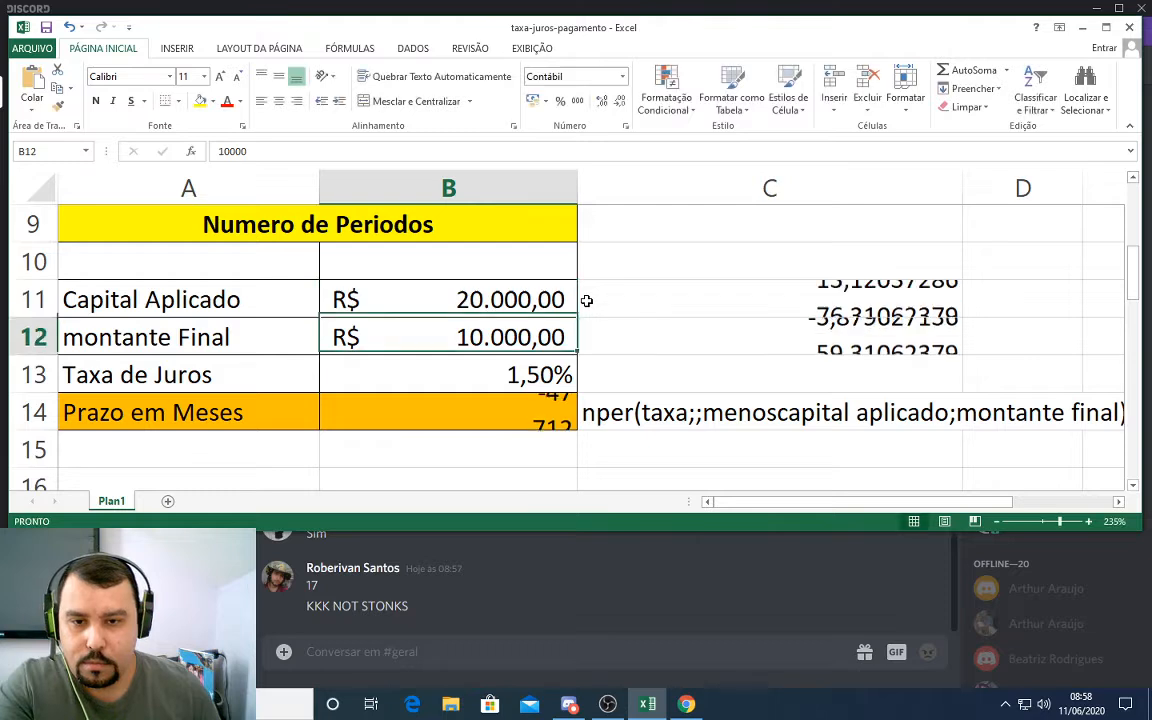
text(2000)
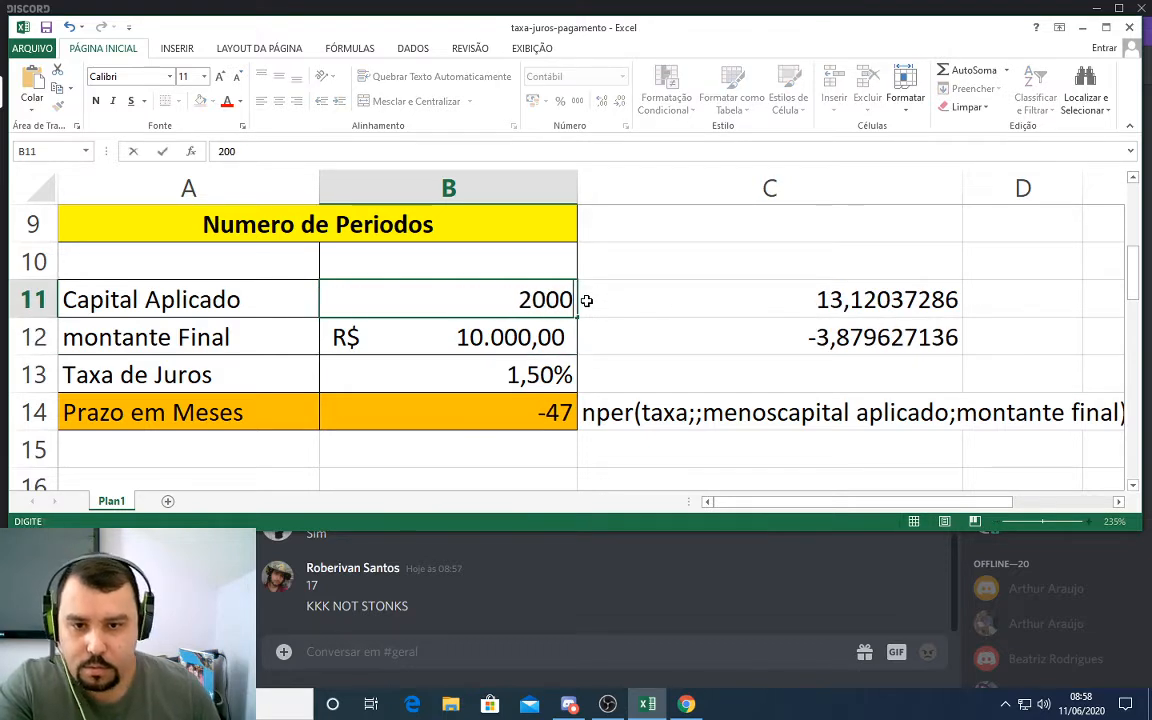
key(Return)
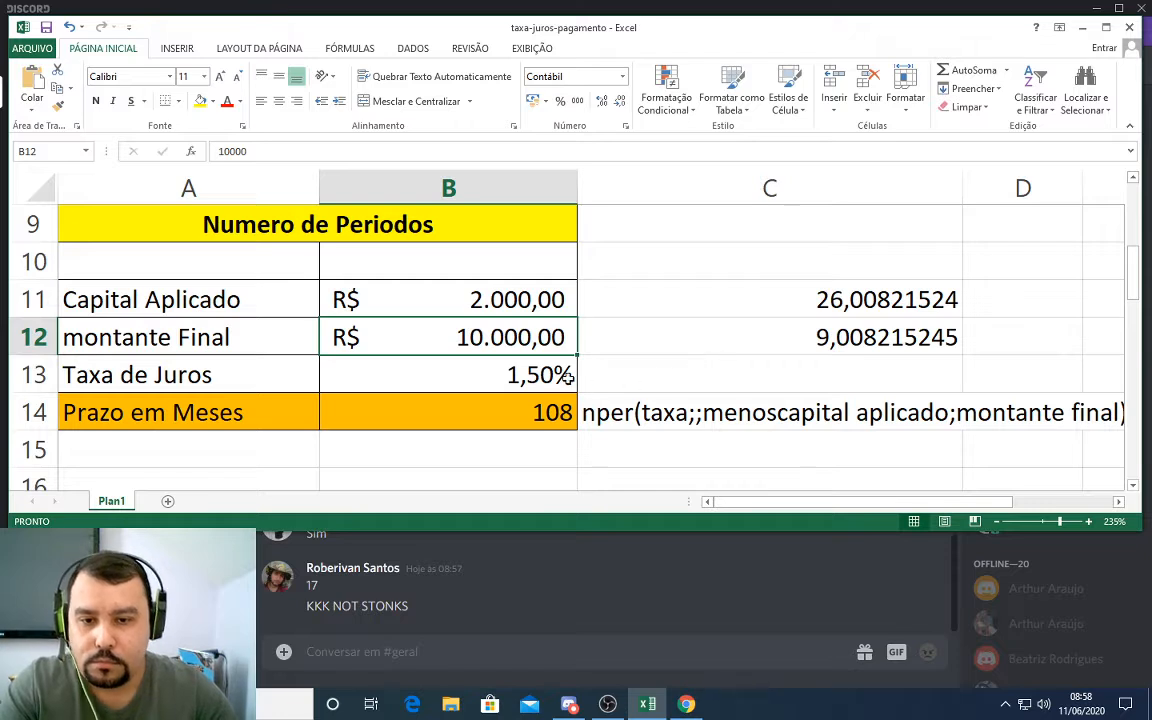
- Examine the Capital Aplicado, montante Final and NPER term in column B against the year calculations in C11 and C12
click(533, 294)
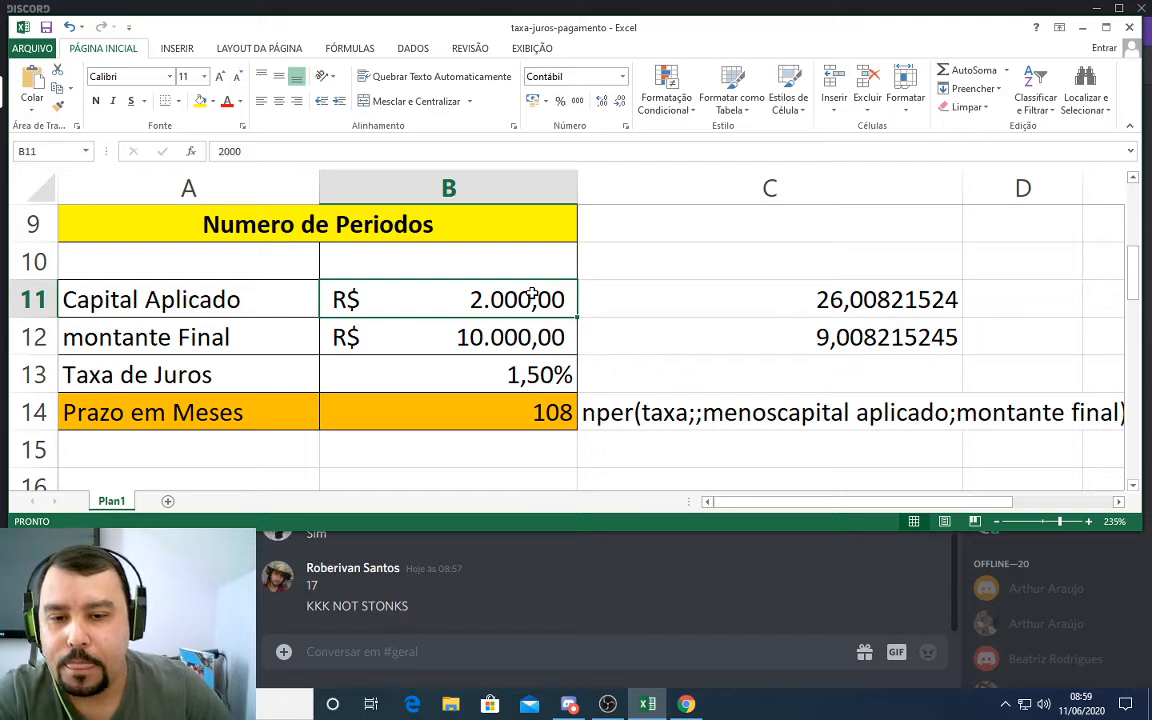
click(483, 330)
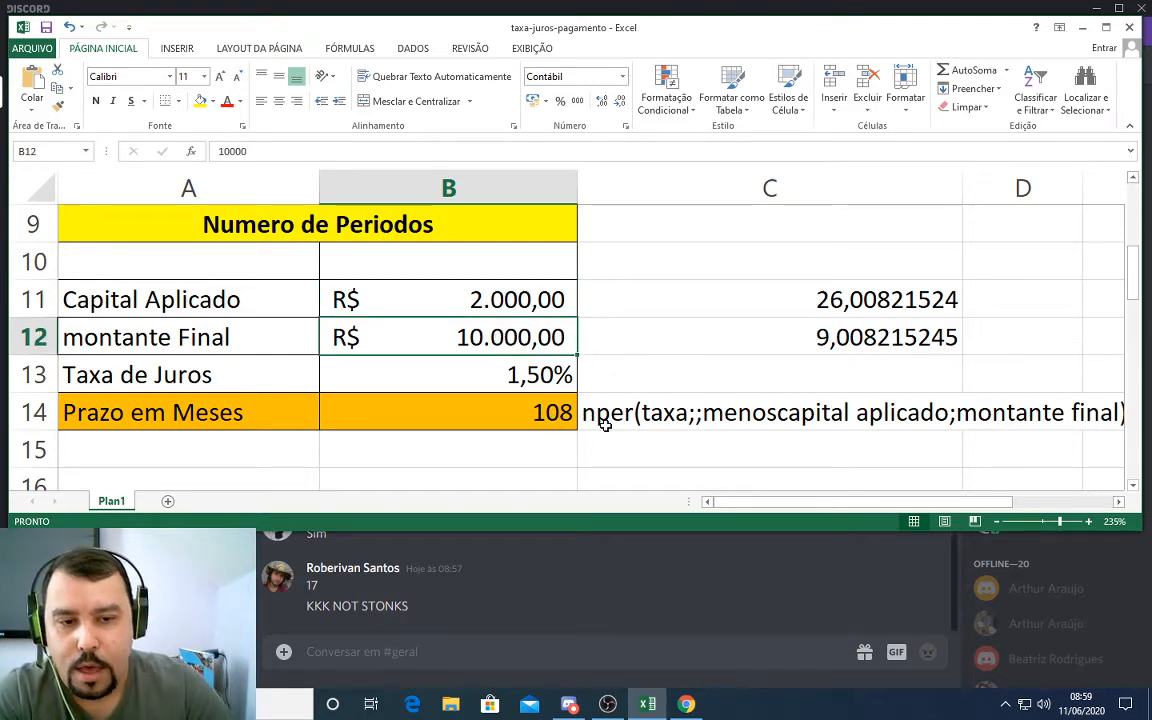
click(557, 419)
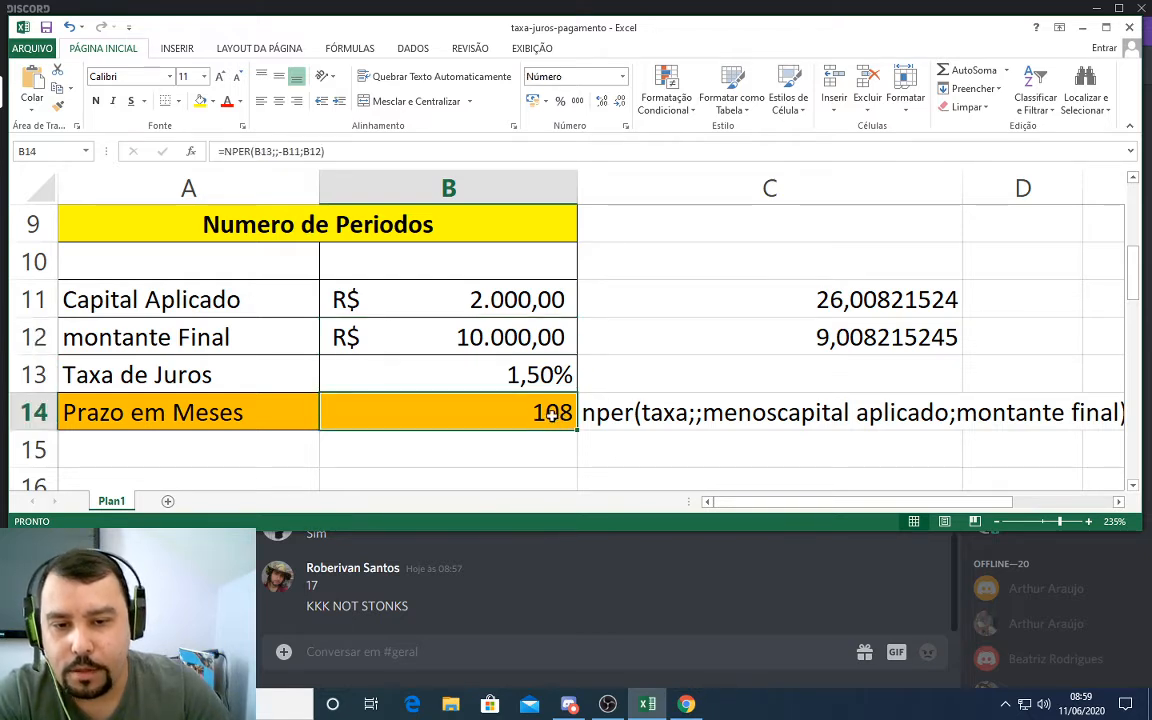
click(868, 342)
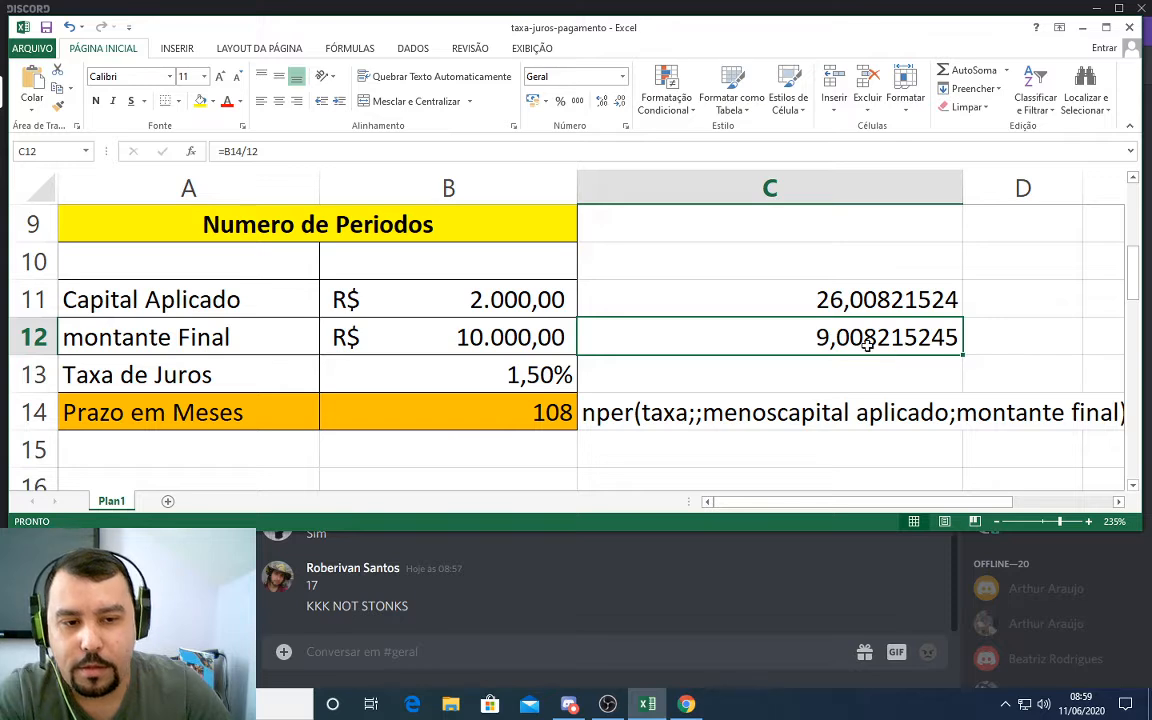
click(860, 299)
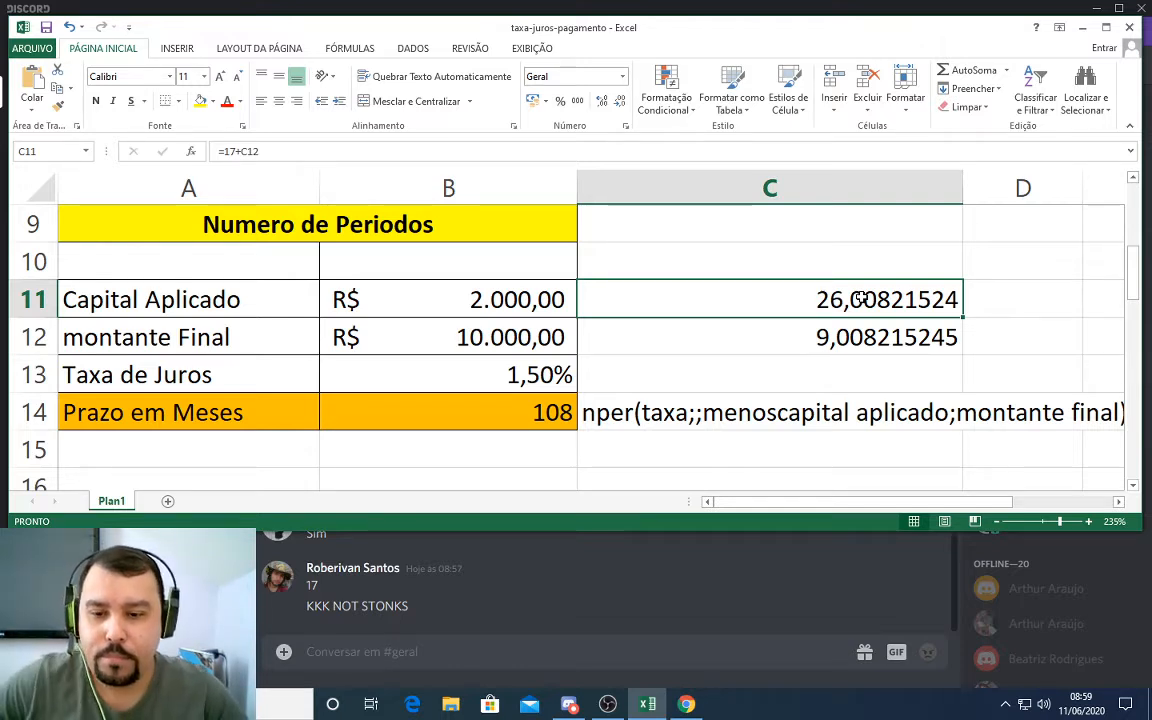
click(522, 398)
click(526, 300)
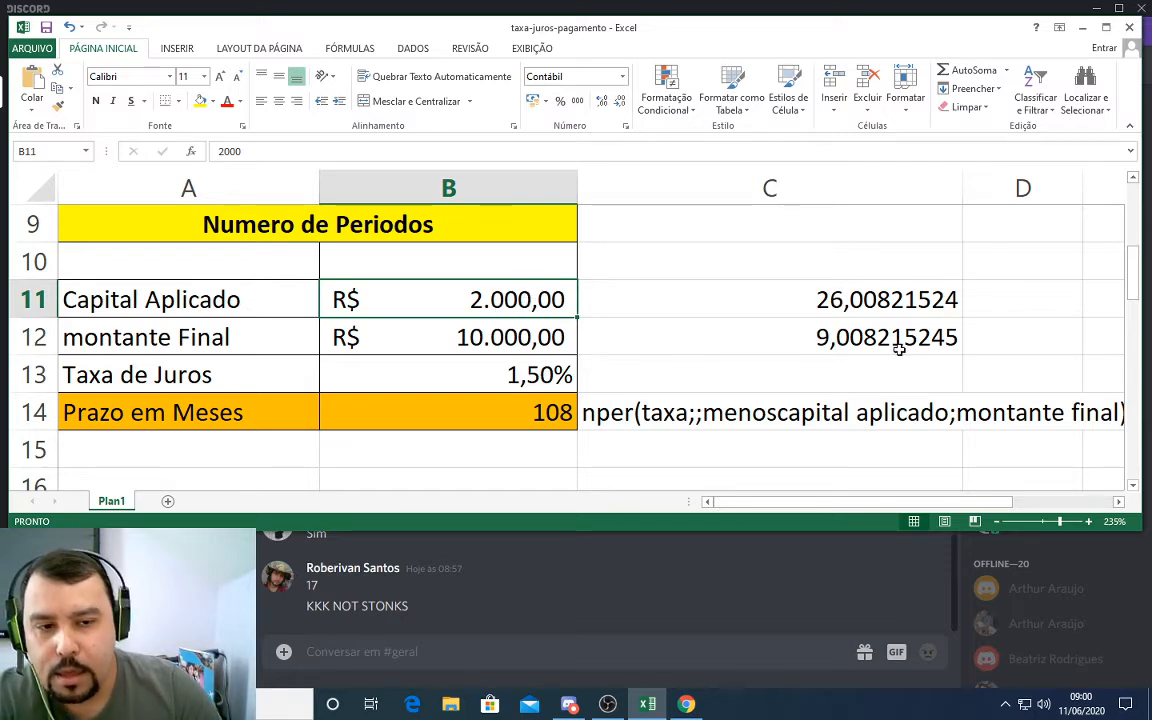
click(845, 338)
click(538, 413)
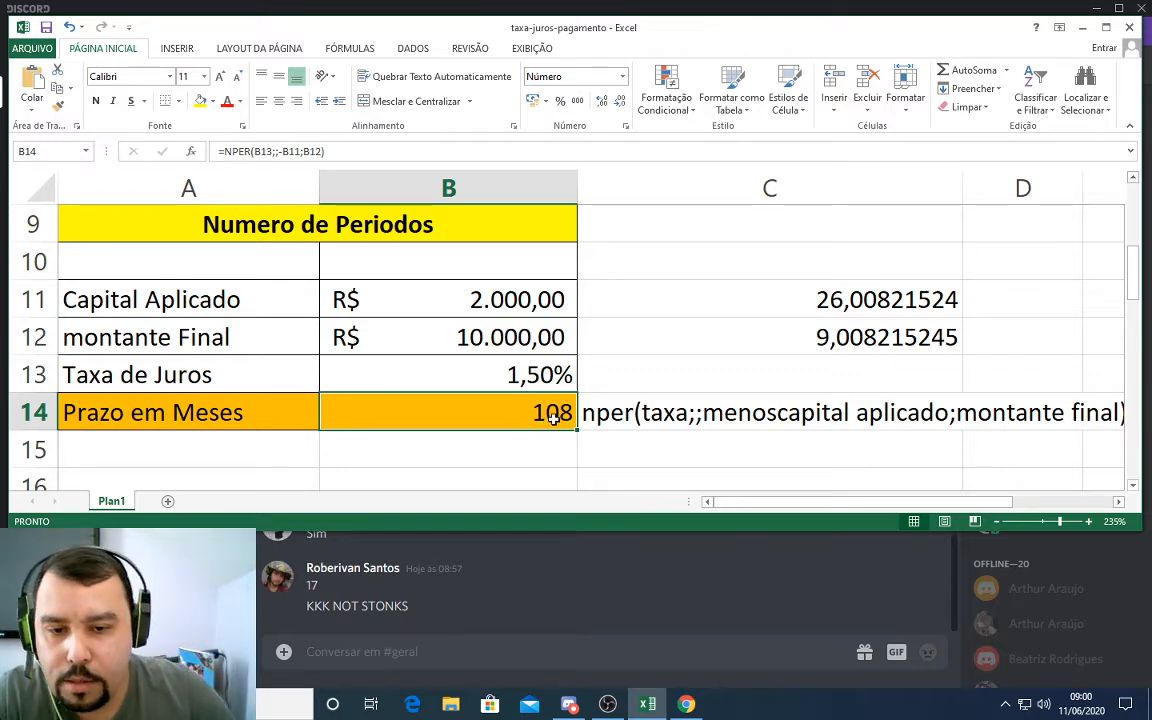
double_click(548, 414)
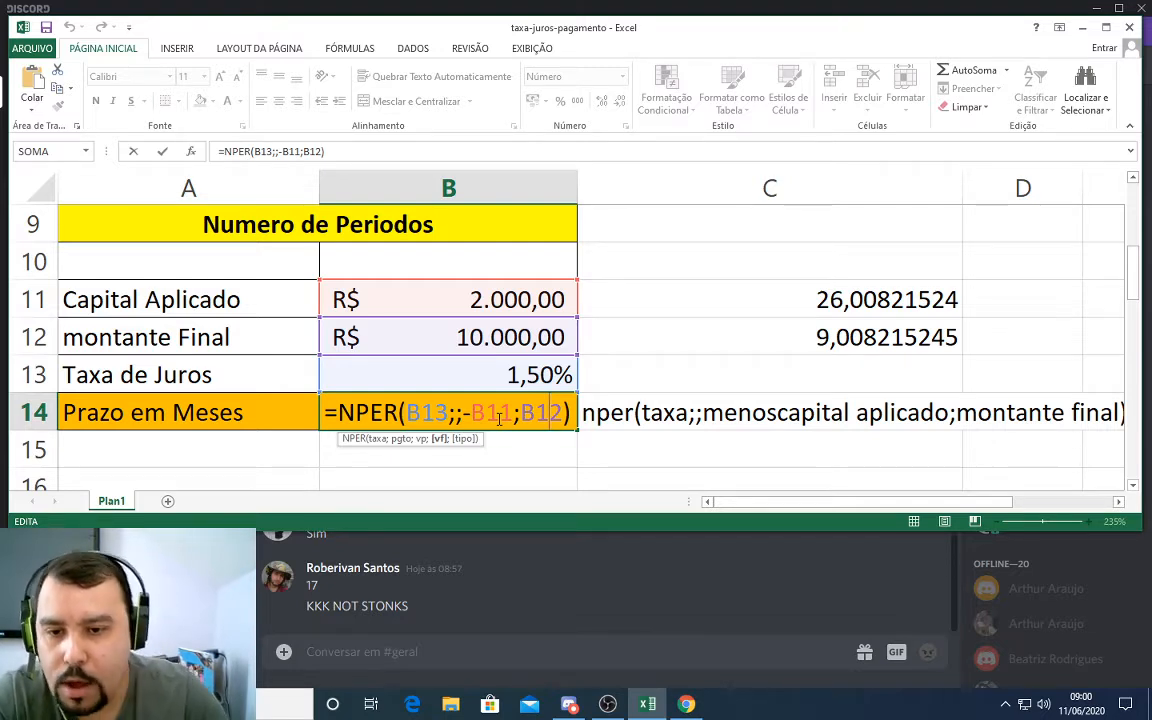
click(607, 334)
- Set the montante Final in B12 to 21000
click(533, 338)
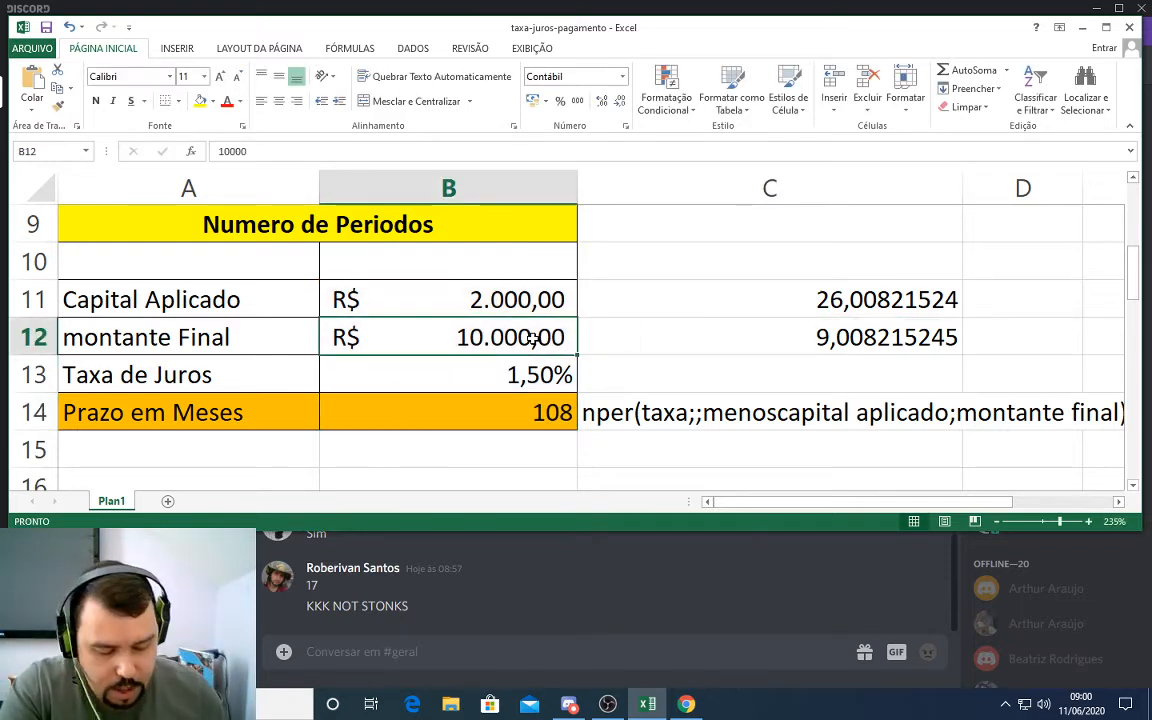
text(210000)
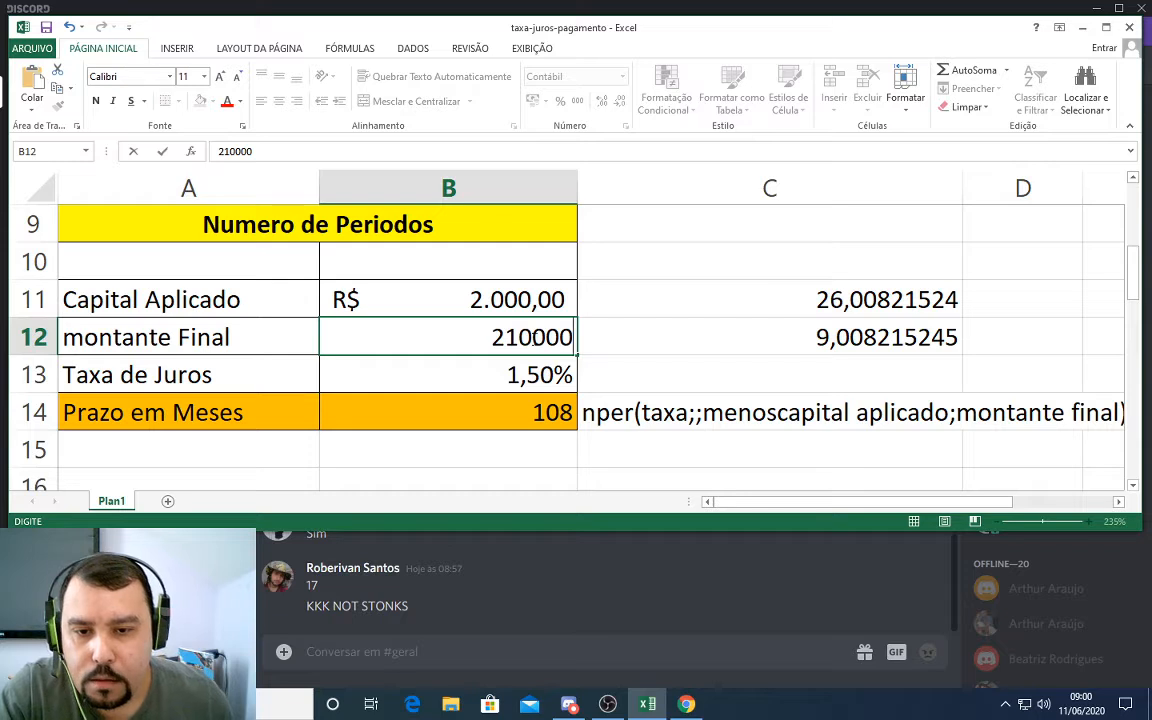
key(BackSpace)
key(Return)
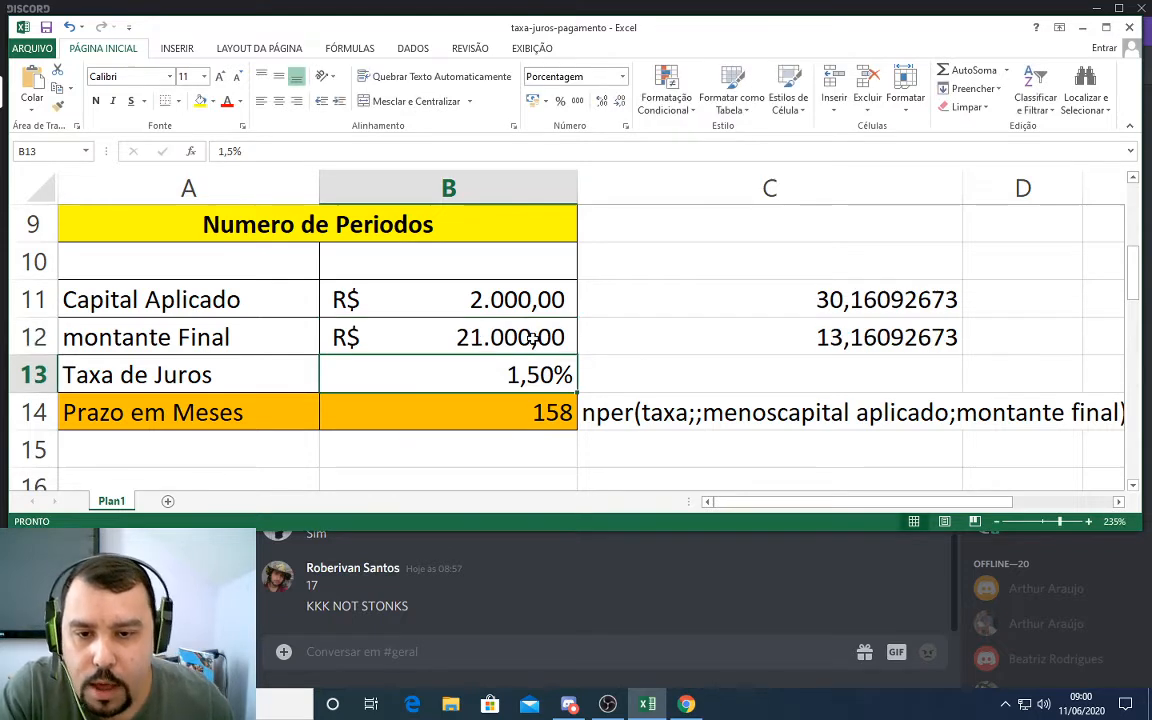
- Review and clear the helper calculations in C11:C12, and open the NPER formula in B14
click(537, 314)
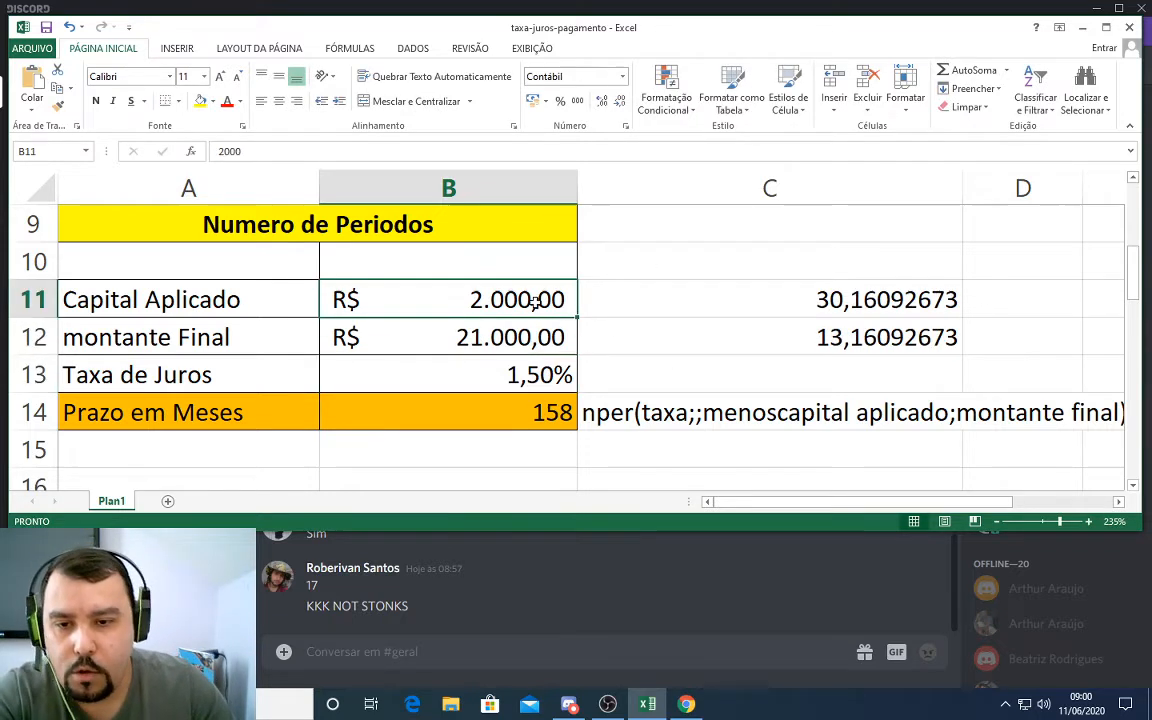
click(545, 322)
click(547, 316)
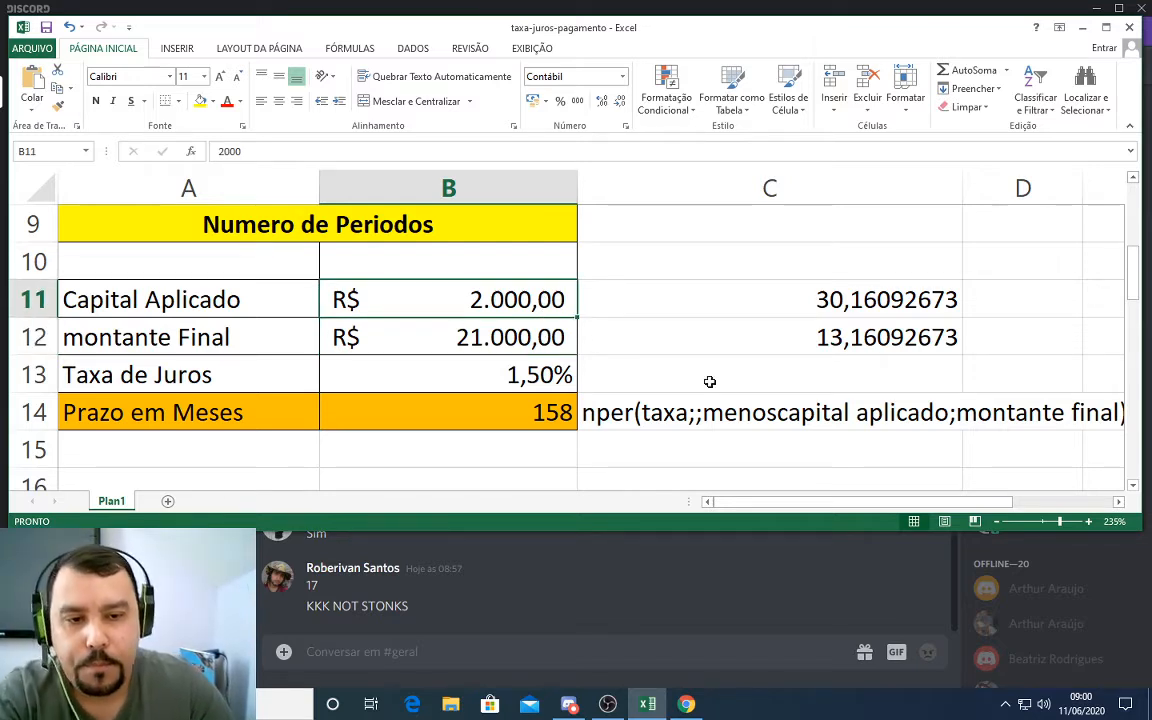
click(829, 350)
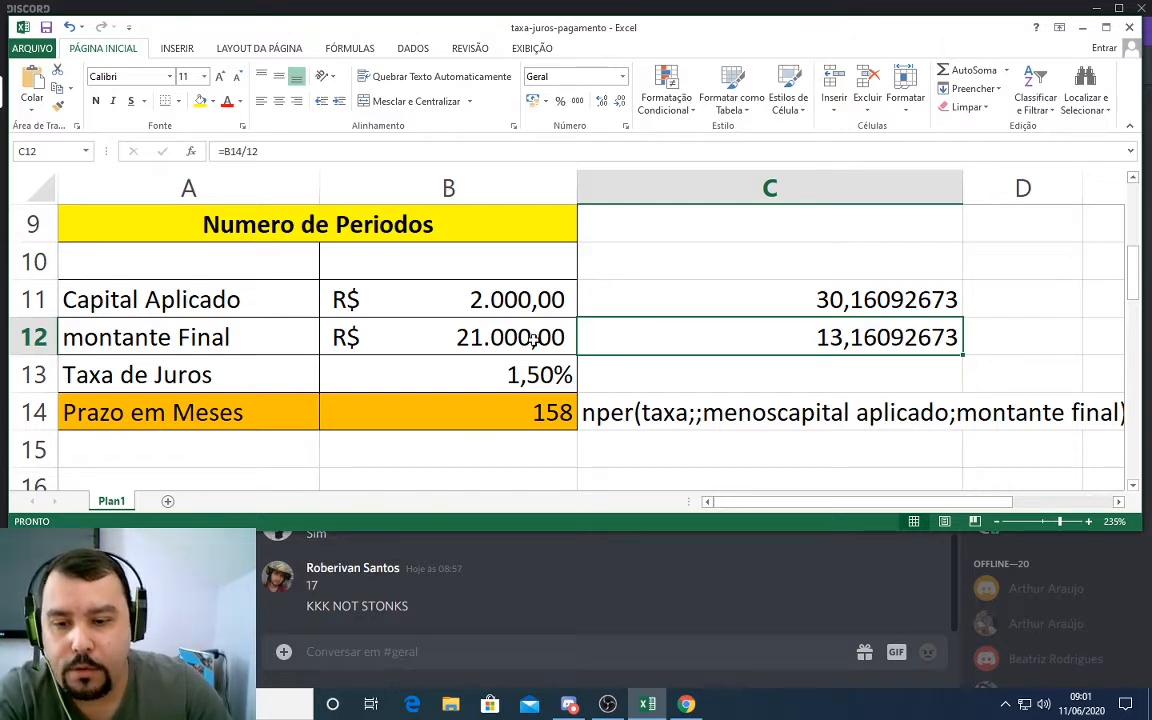
click(845, 302)
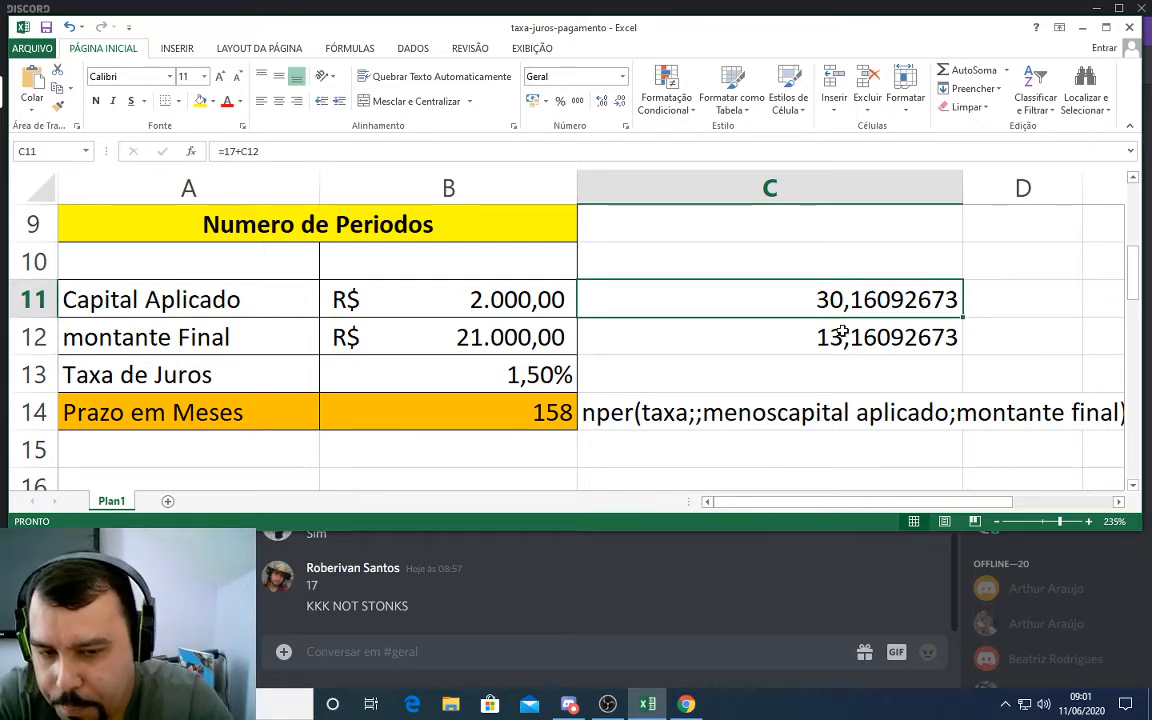
drag(755, 285, 836, 347)
key(Delete)
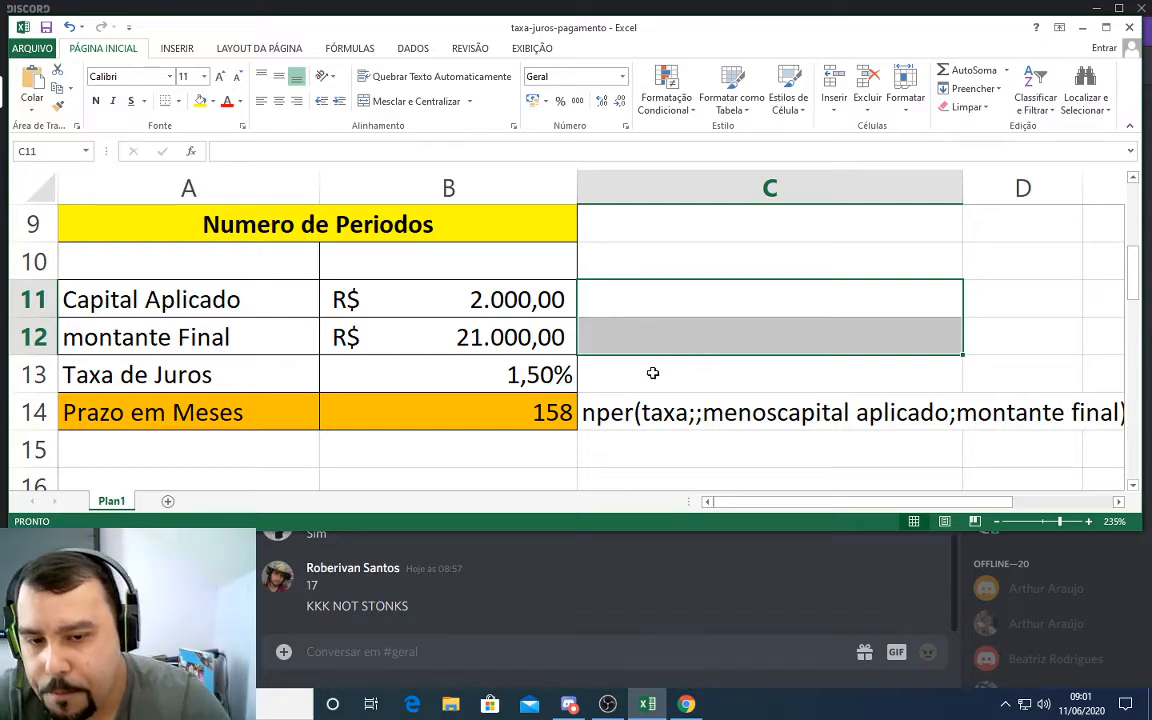
double_click(551, 411)
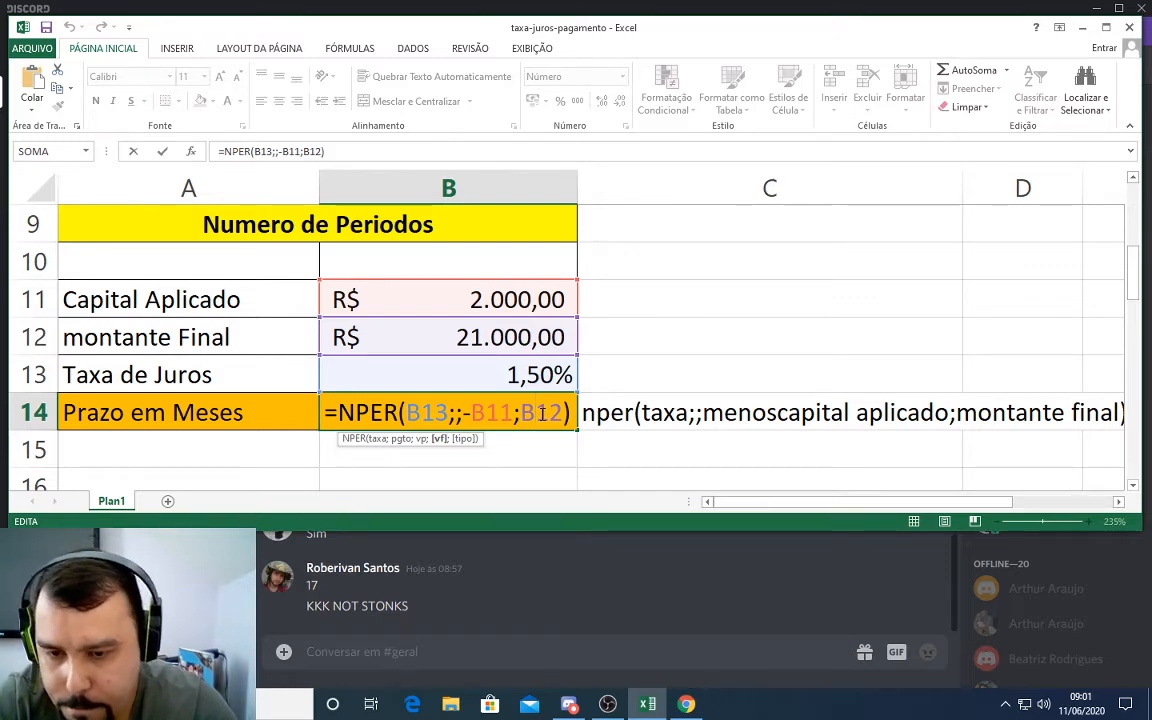
- Switch to Discord and check a voice participant's user volume and the class replies in the geral channel
click(497, 617)
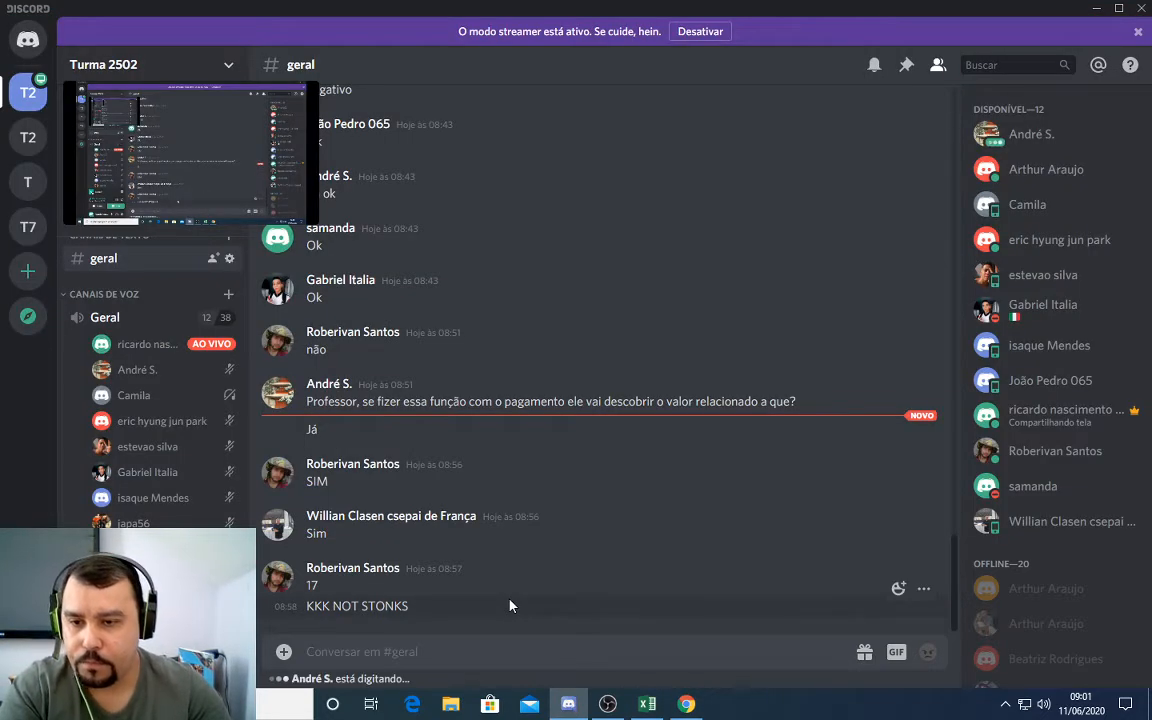
click(231, 404)
right_click(231, 400)
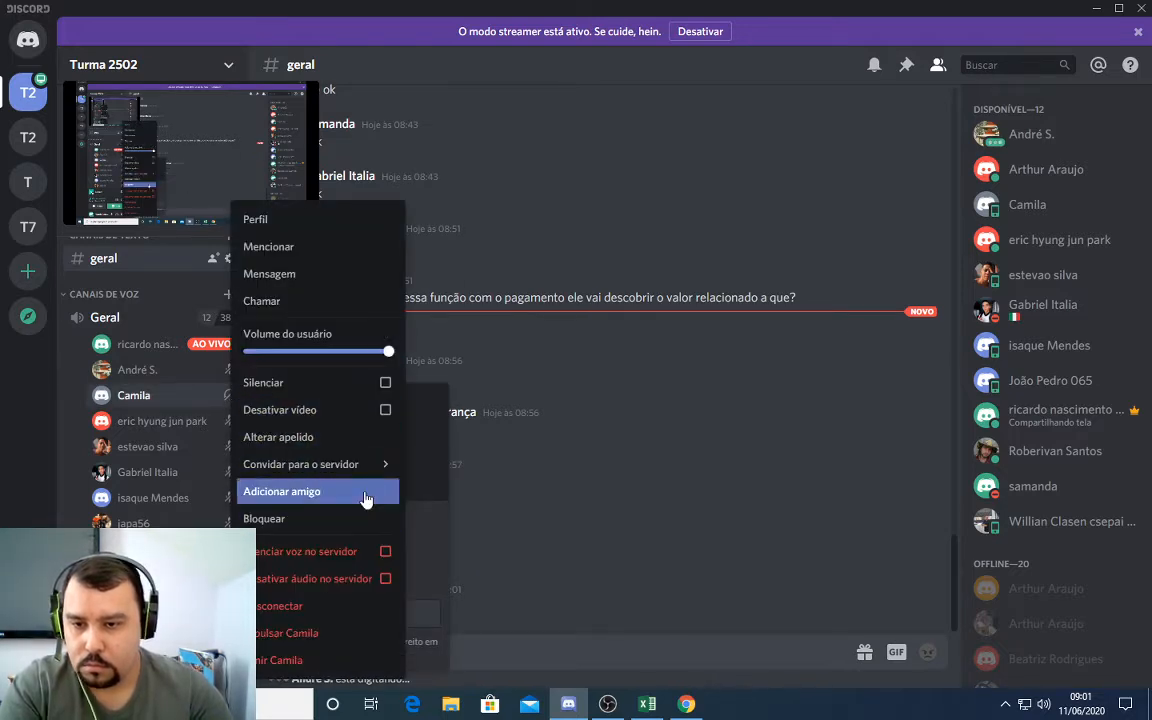
mouse_move(388, 351)
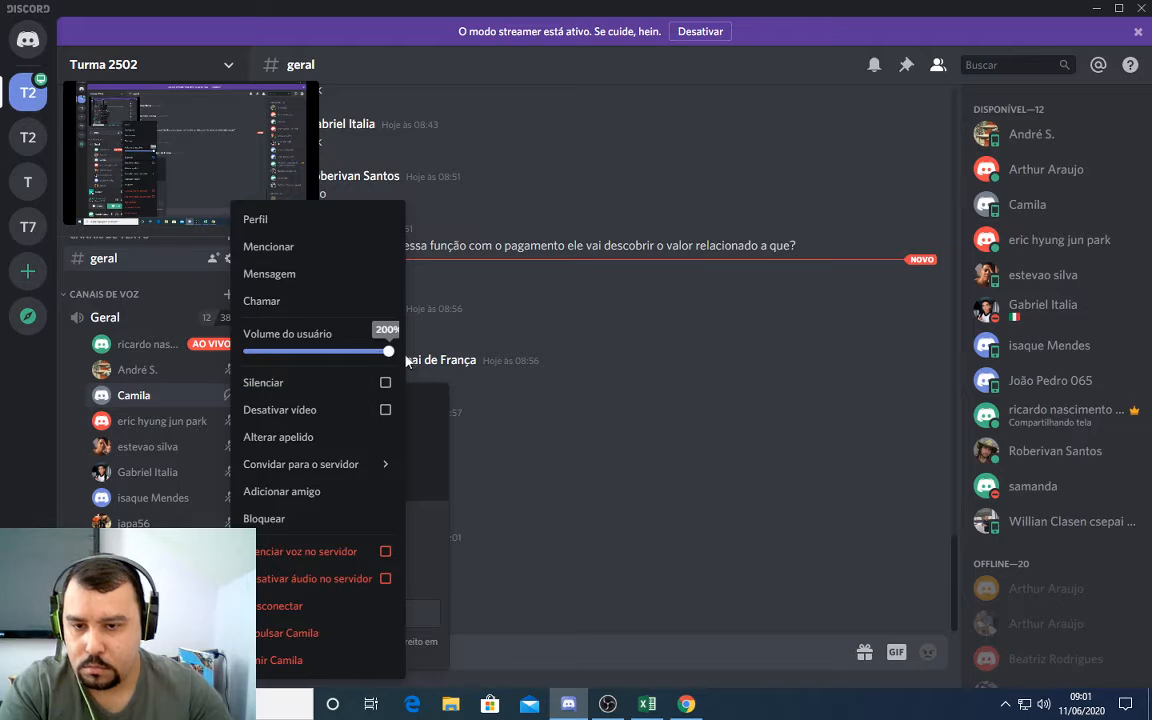
click(656, 558)
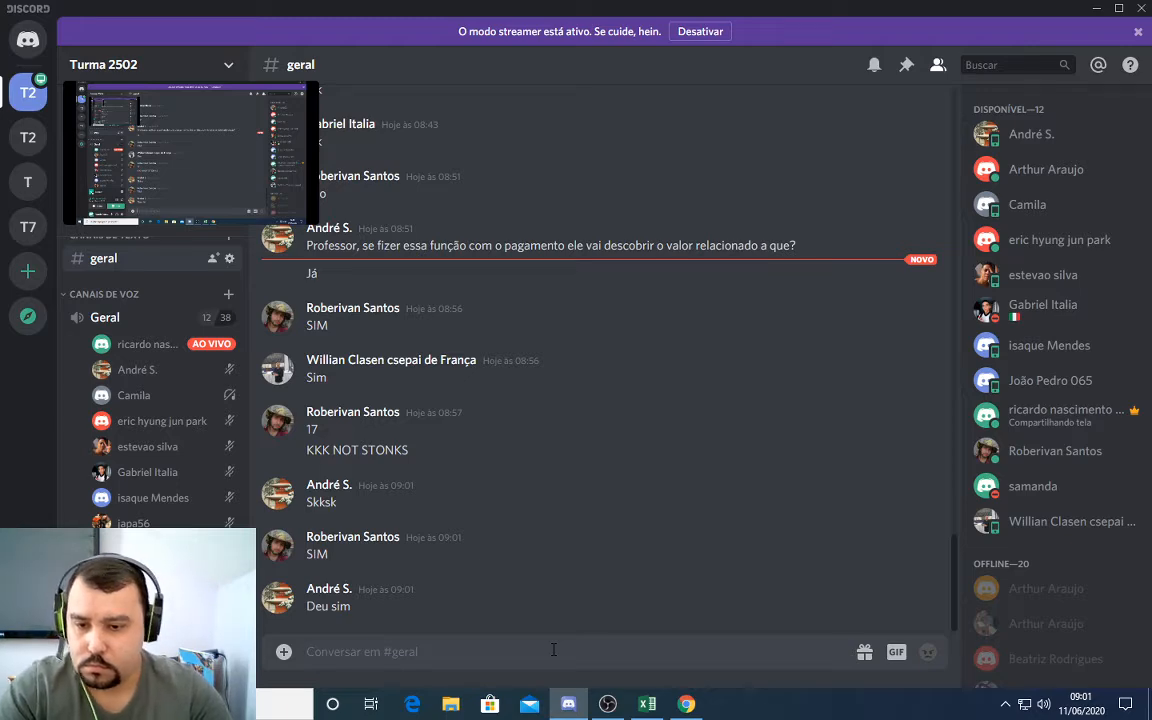
- Return to Excel, close the NPER formula in B14, and review the Valor Futuro table in rows 17 to 22
key(alt+Tab)
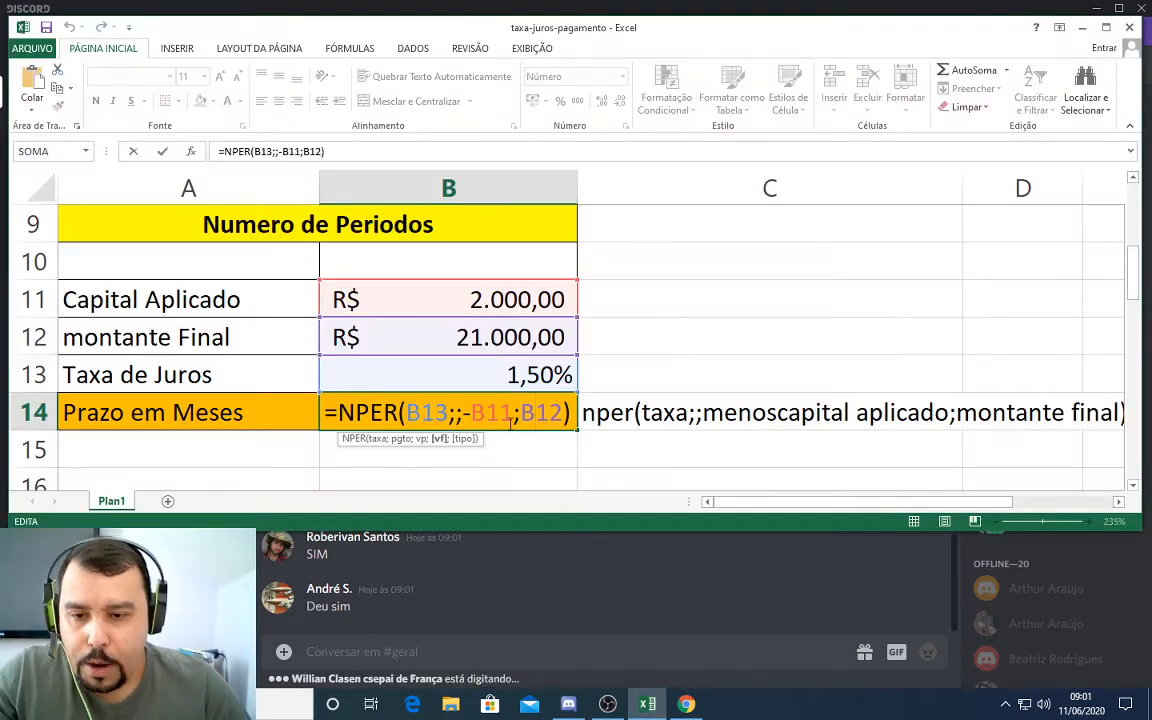
key(Return)
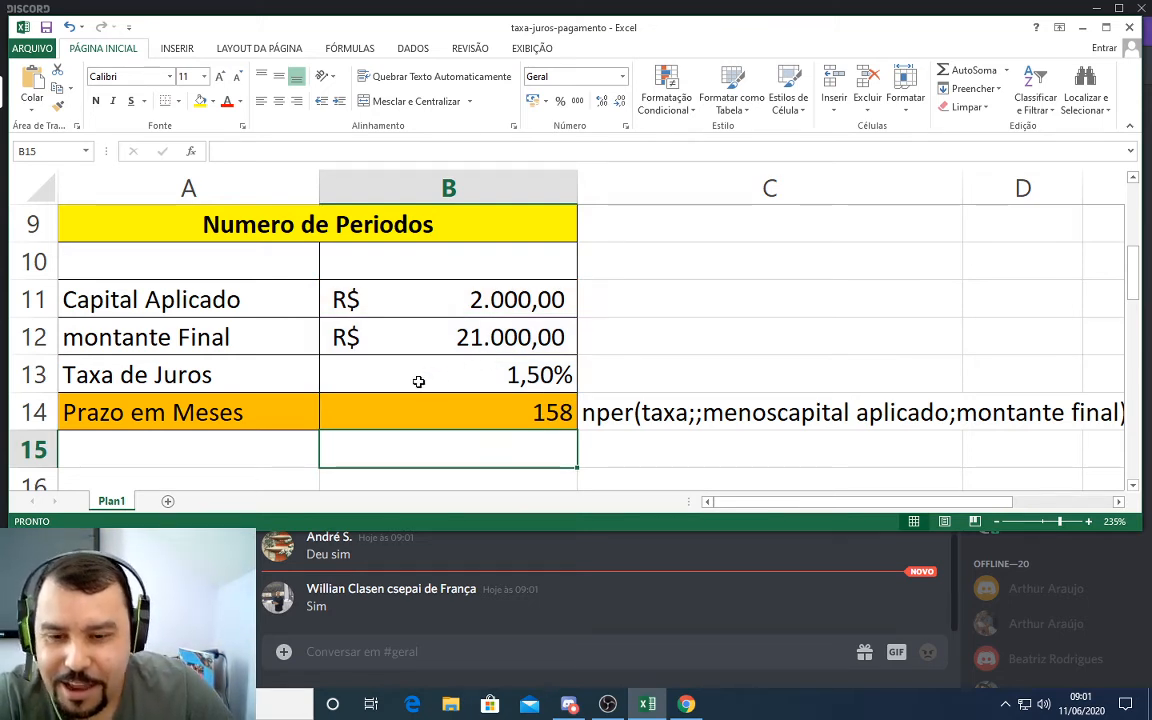
scroll(418, 381, down, 2)
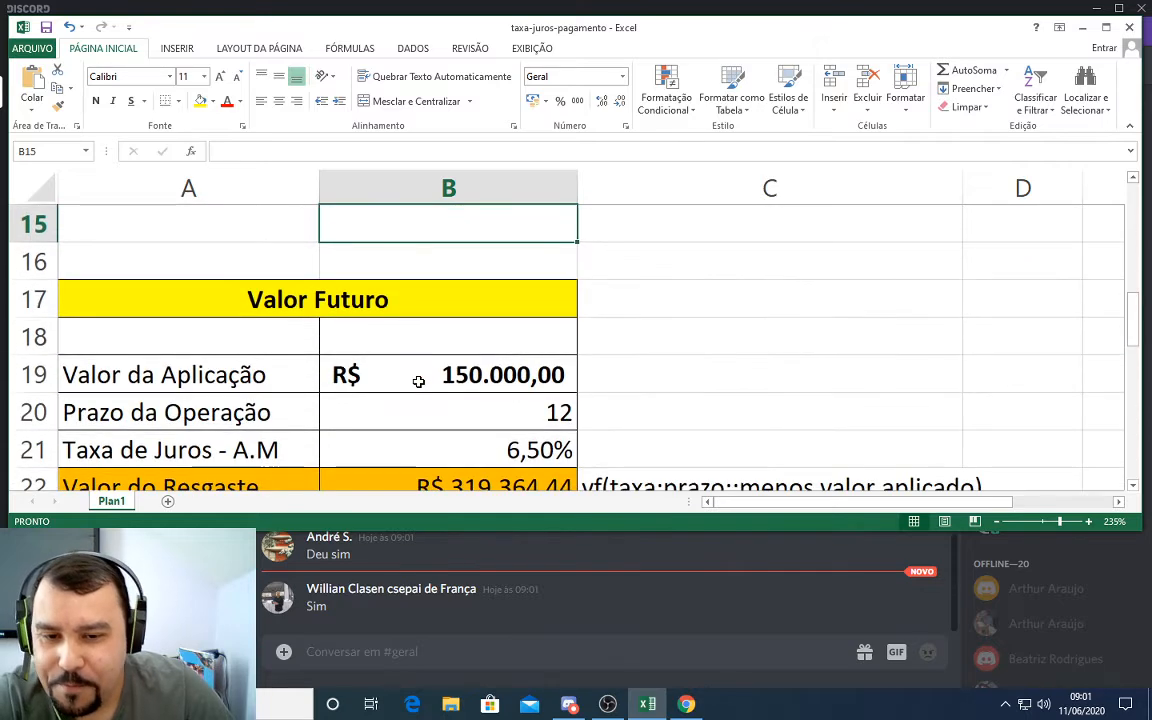
click(537, 300)
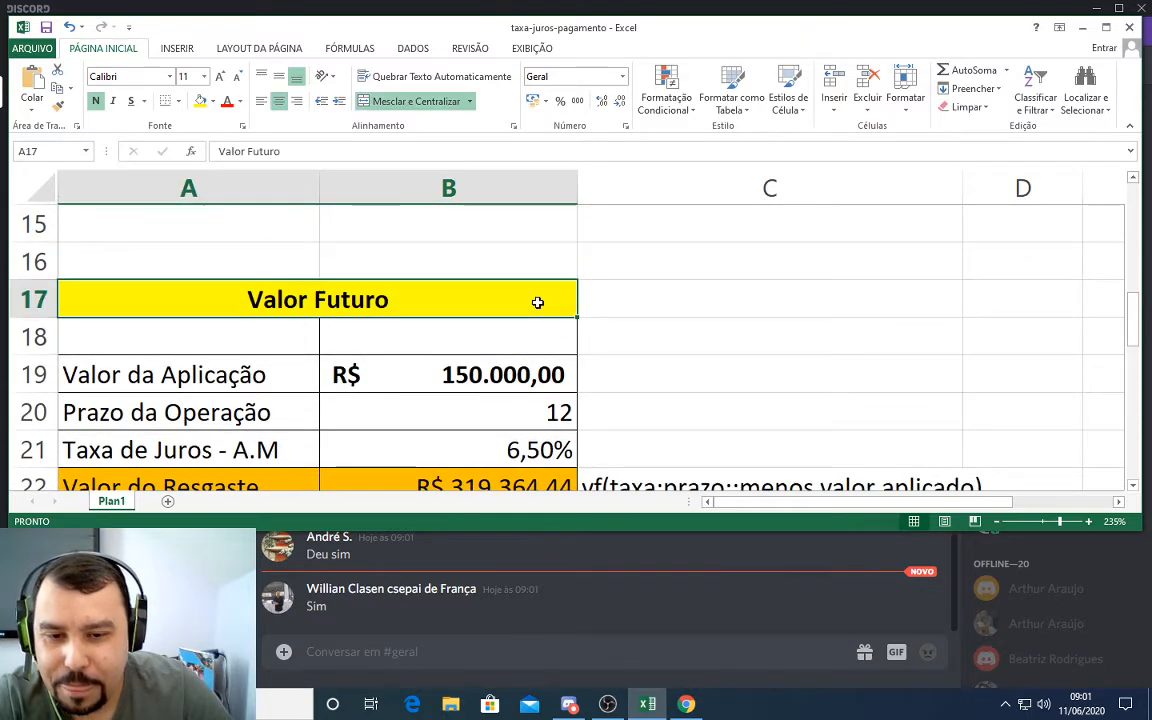
scroll(537, 300, down, 1)
scroll(537, 300, down, 1)
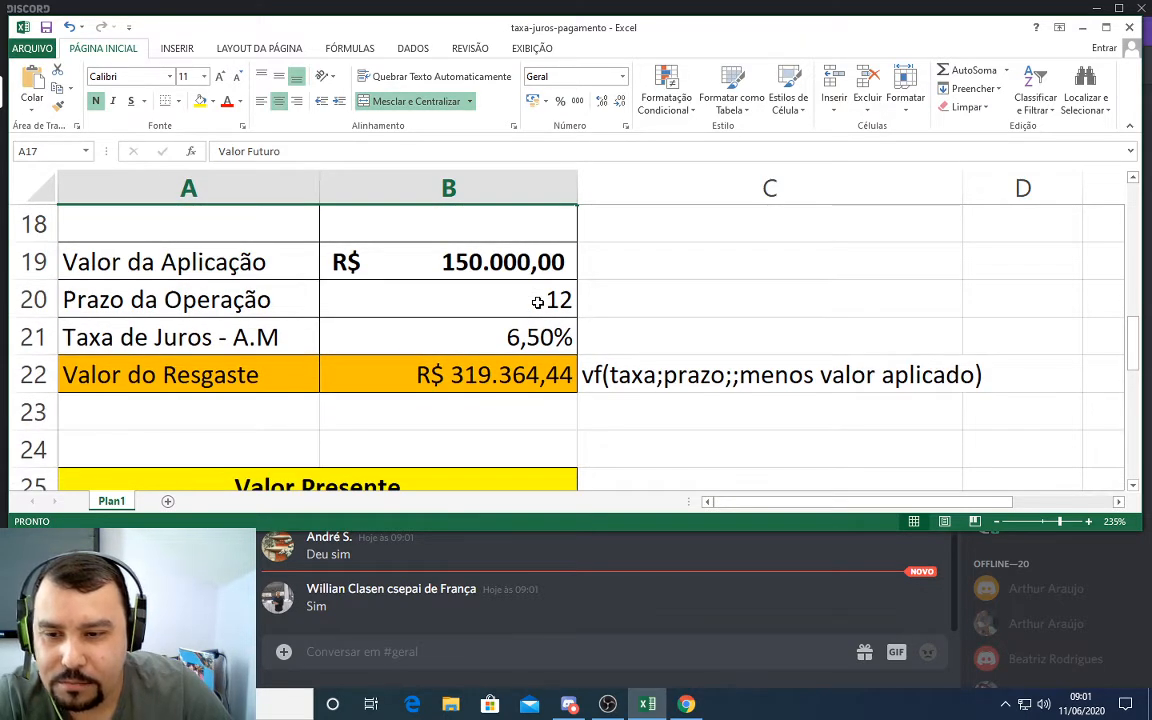
scroll(537, 300, up, 1)
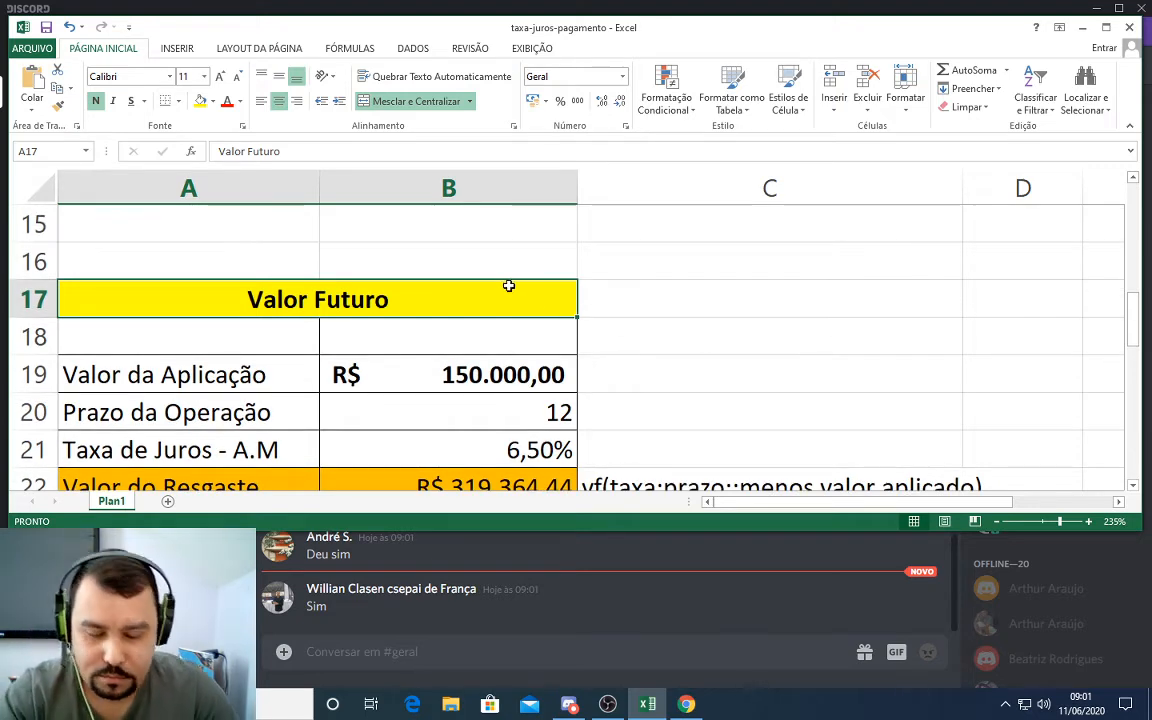
key(Down)
key(Down)
key(Down)
key(Down)
key(Down)
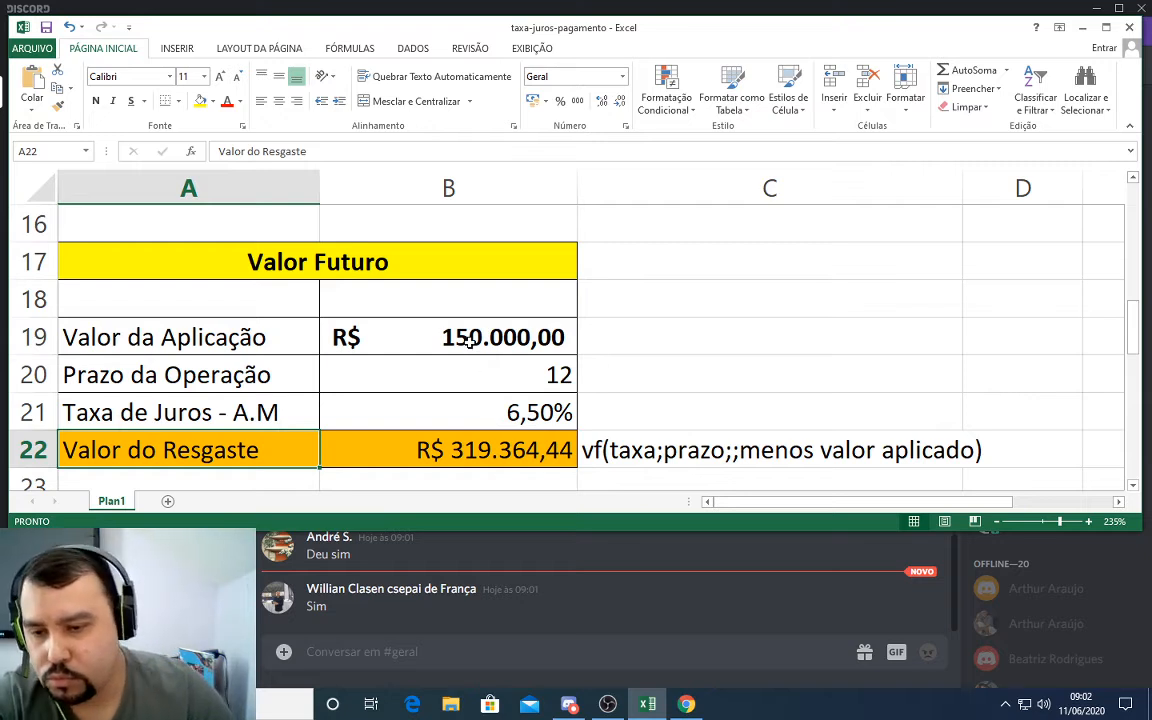
click(410, 267)
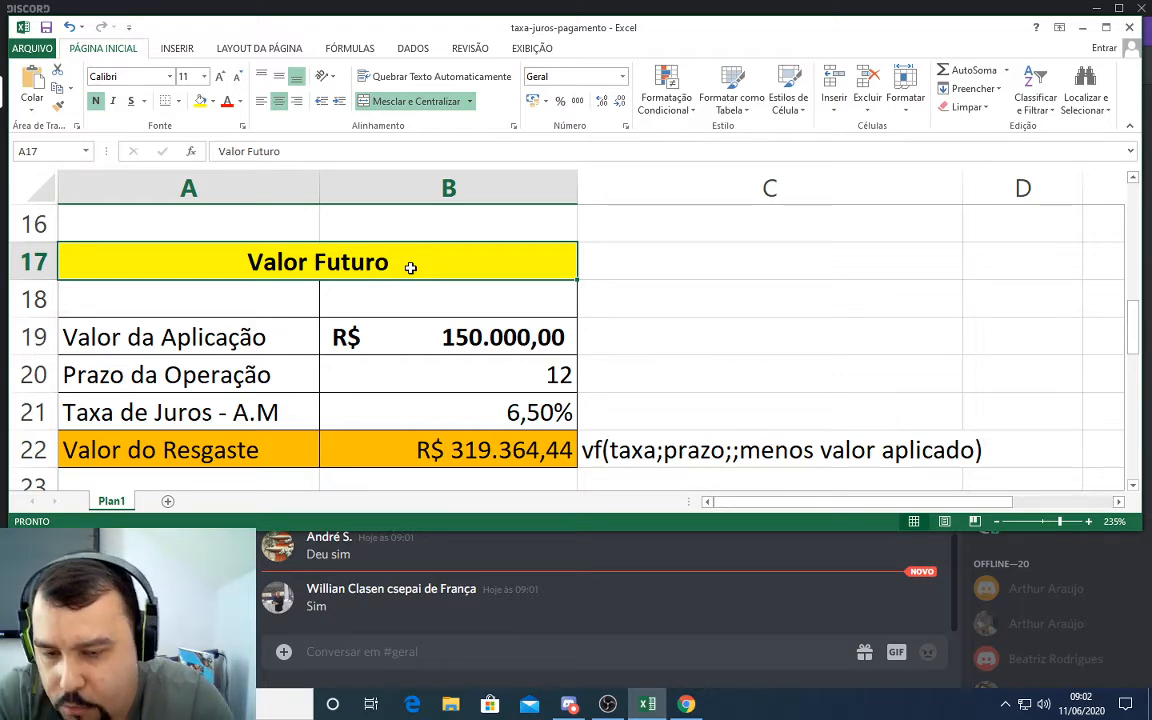
- Reread the earlier student messages in Discord's geral channel, and return to the Excel workbook
click(490, 535)
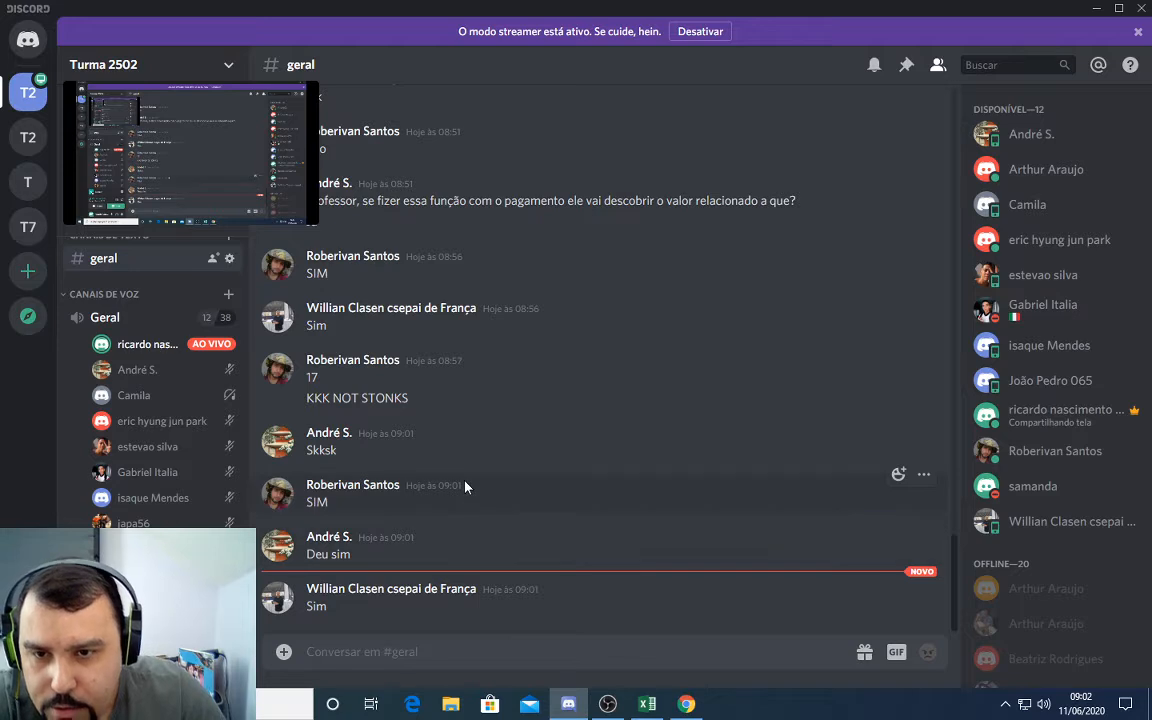
scroll(468, 470, up, 3)
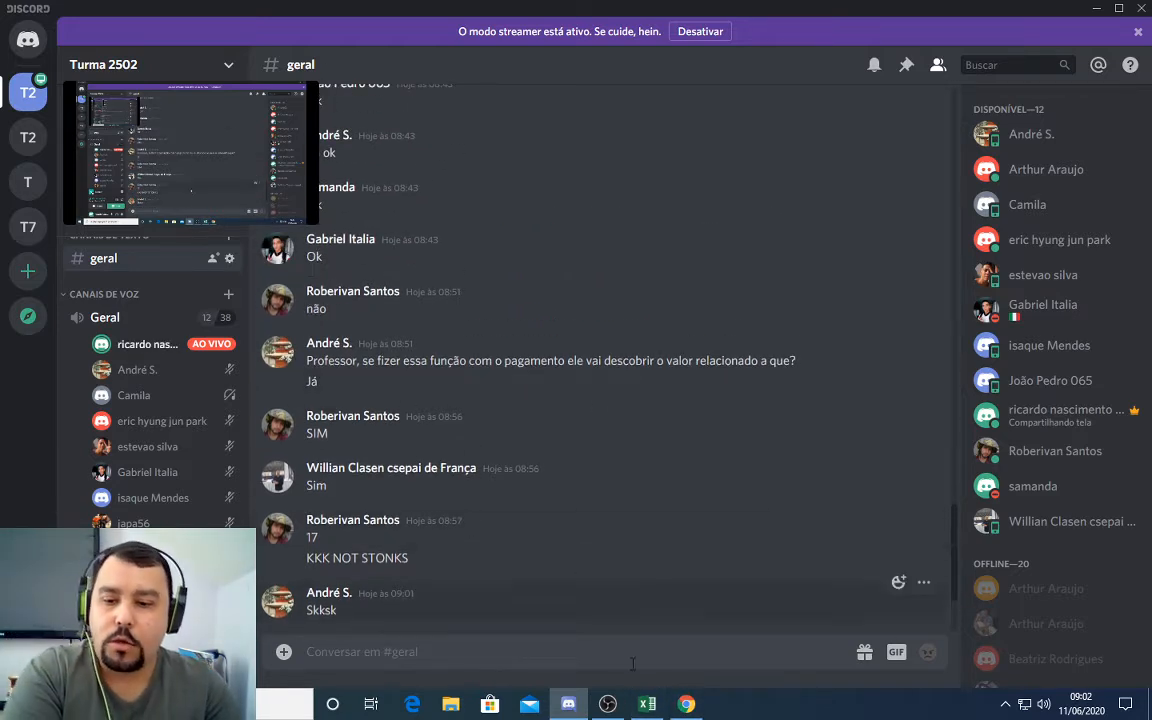
click(655, 707)
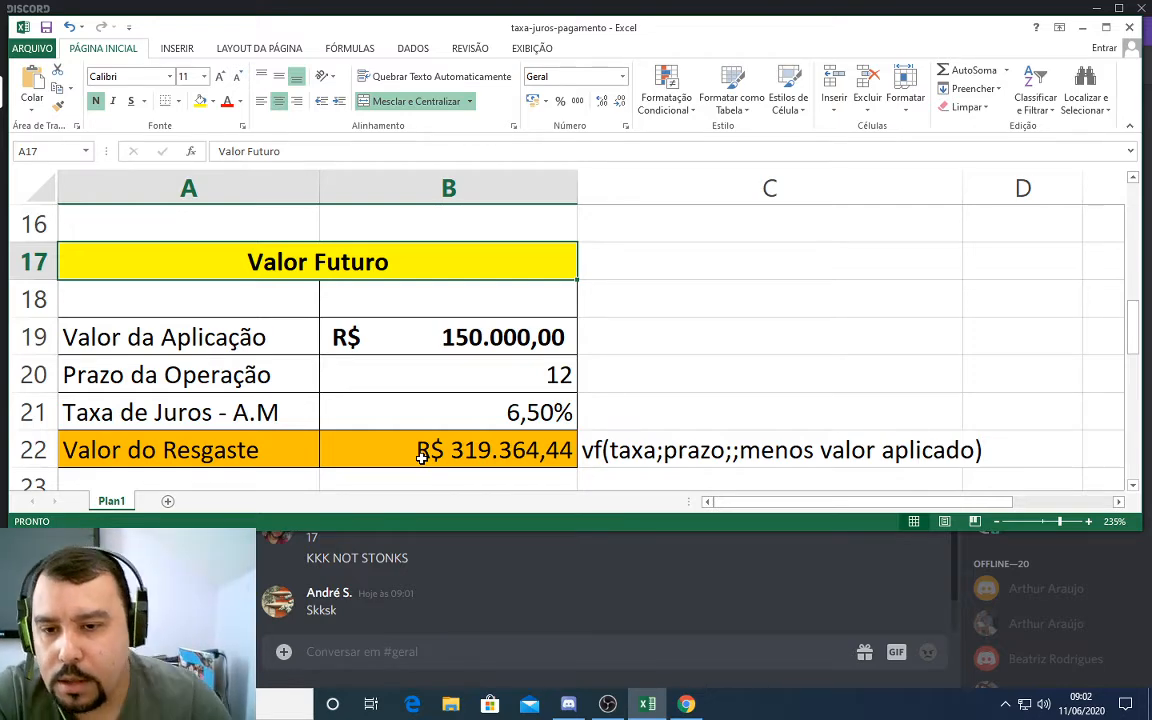
- Set the montante Final in B12 of the Numero de Periodos table to 10
scroll(421, 457, up, 4)
scroll(421, 457, down, 1)
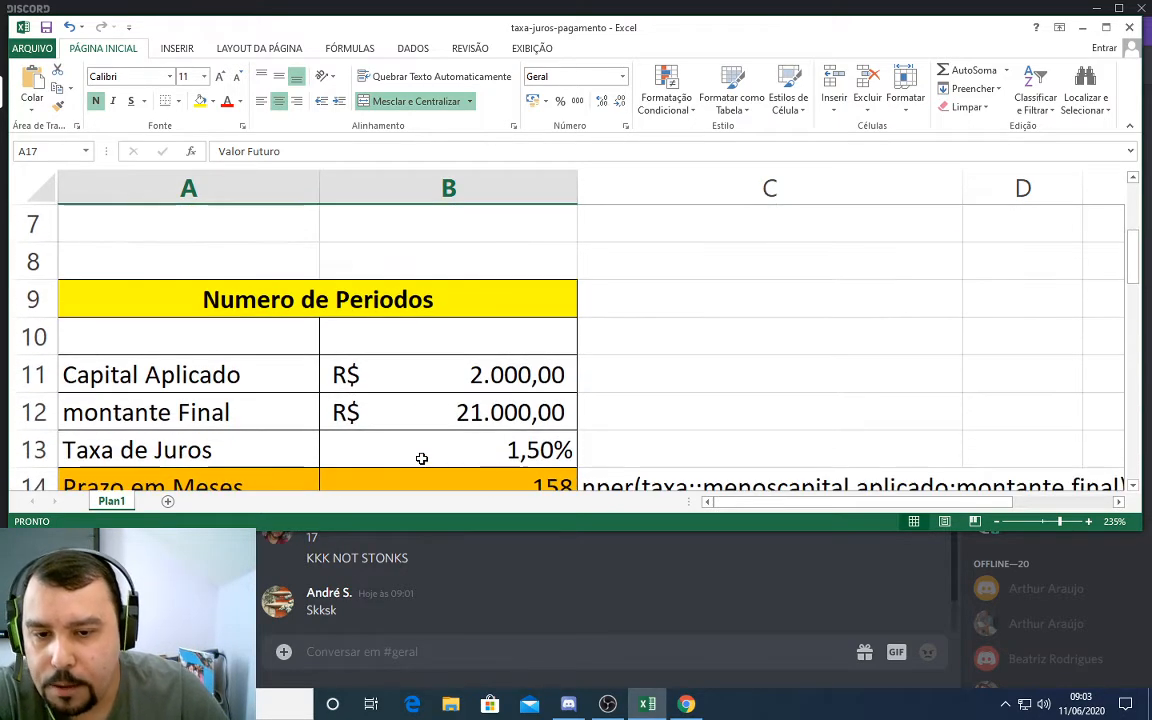
click(521, 374)
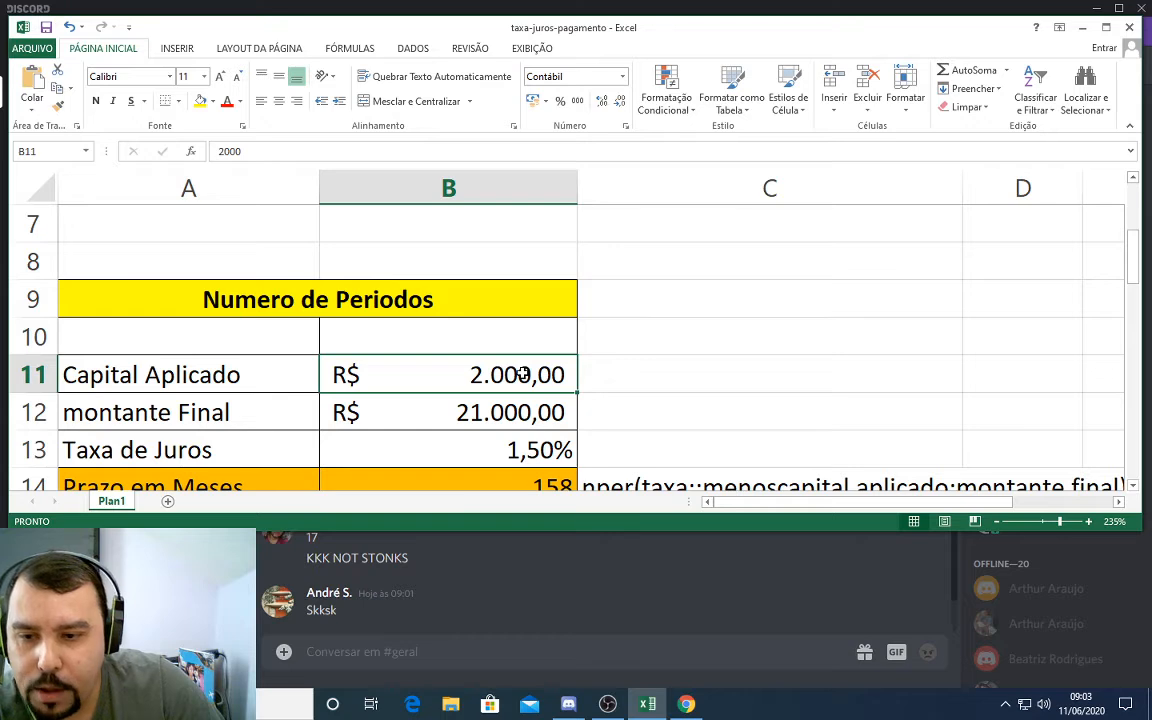
click(510, 413)
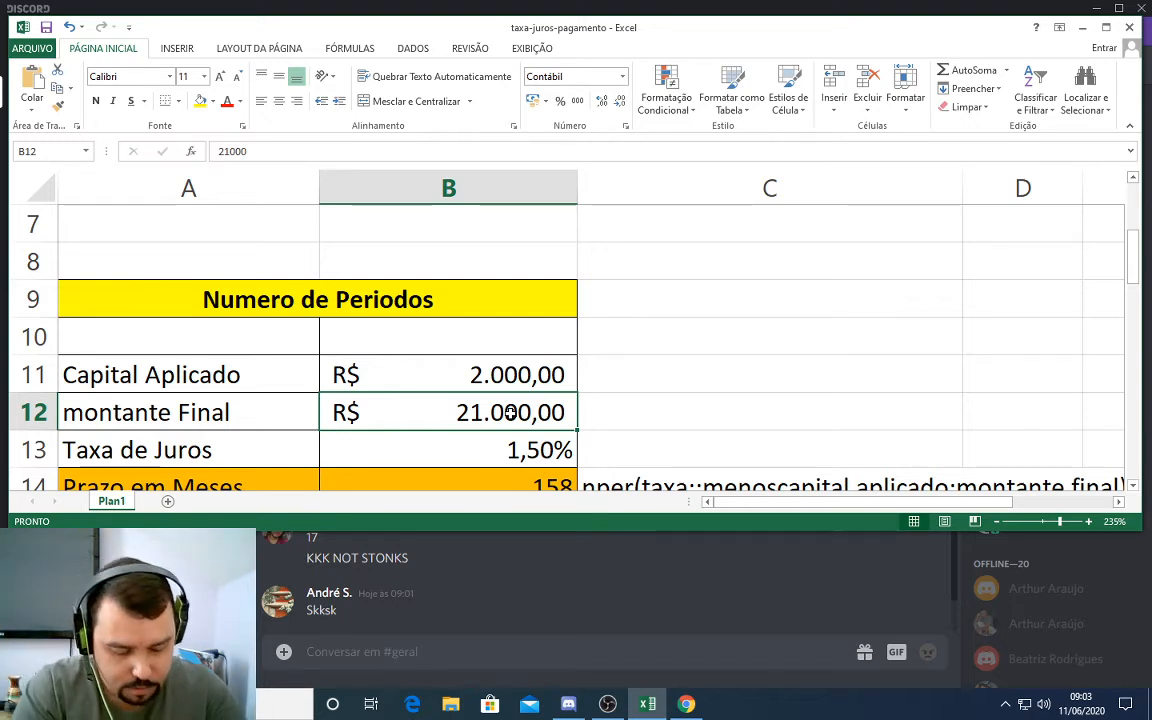
text(10)
key(Return)
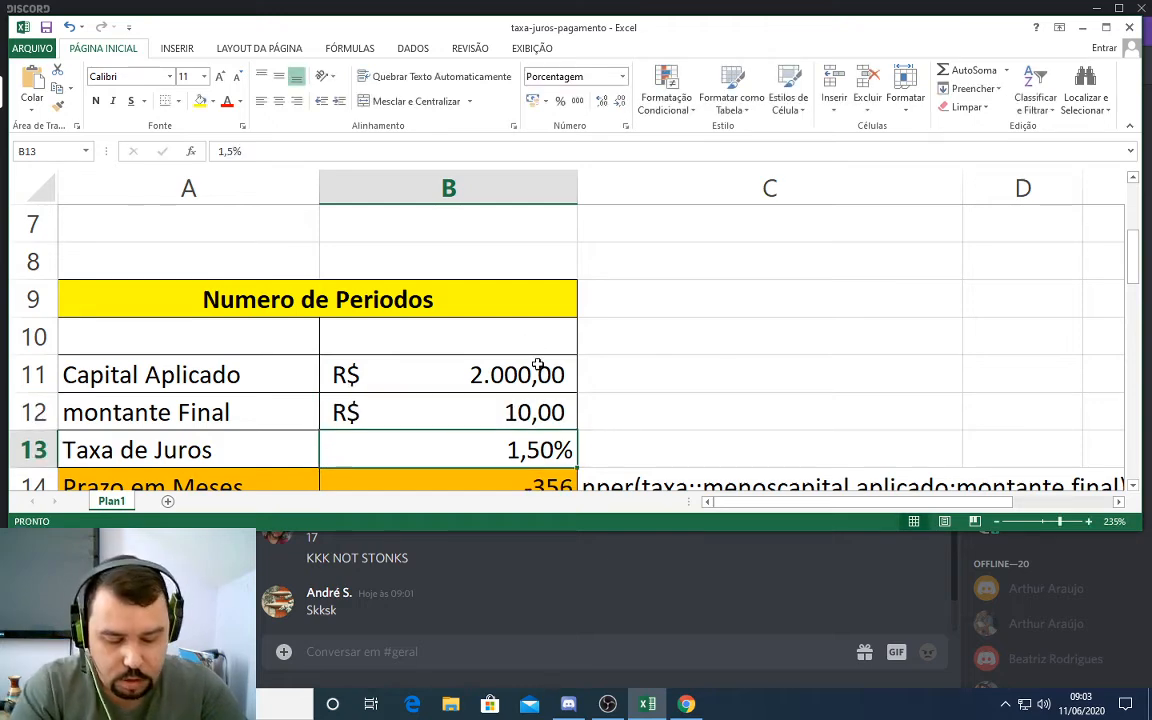
key(Return)
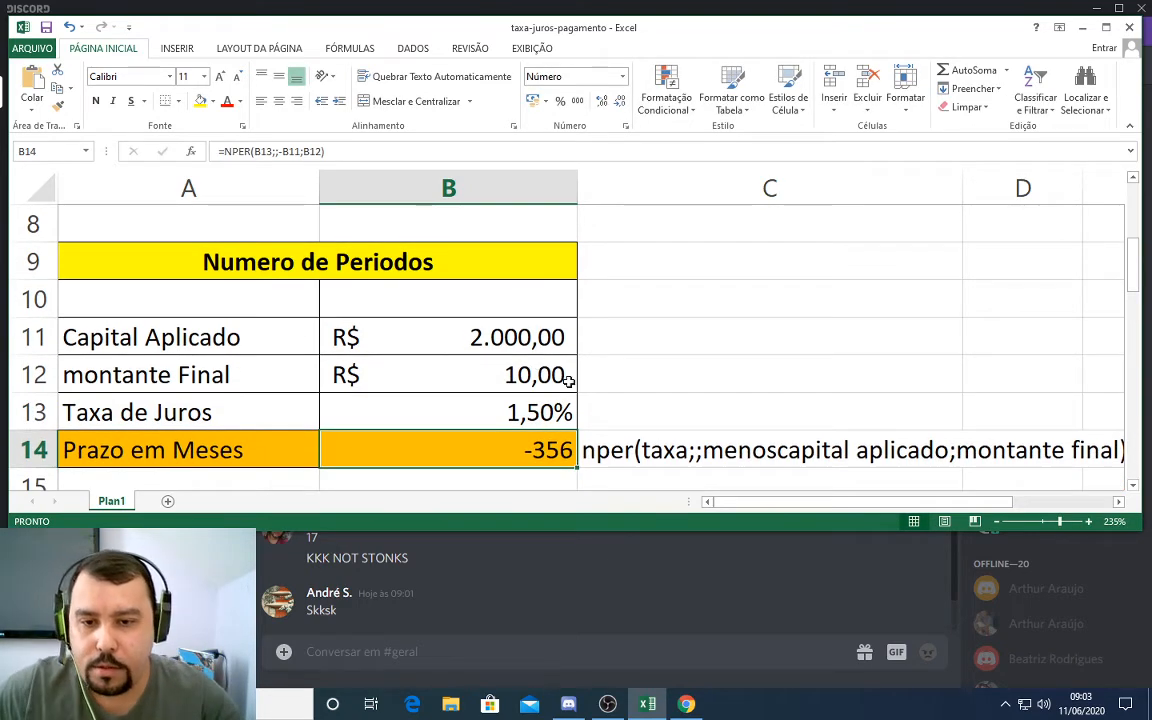
- Set the montante Final in B12 to 10000
click(540, 375)
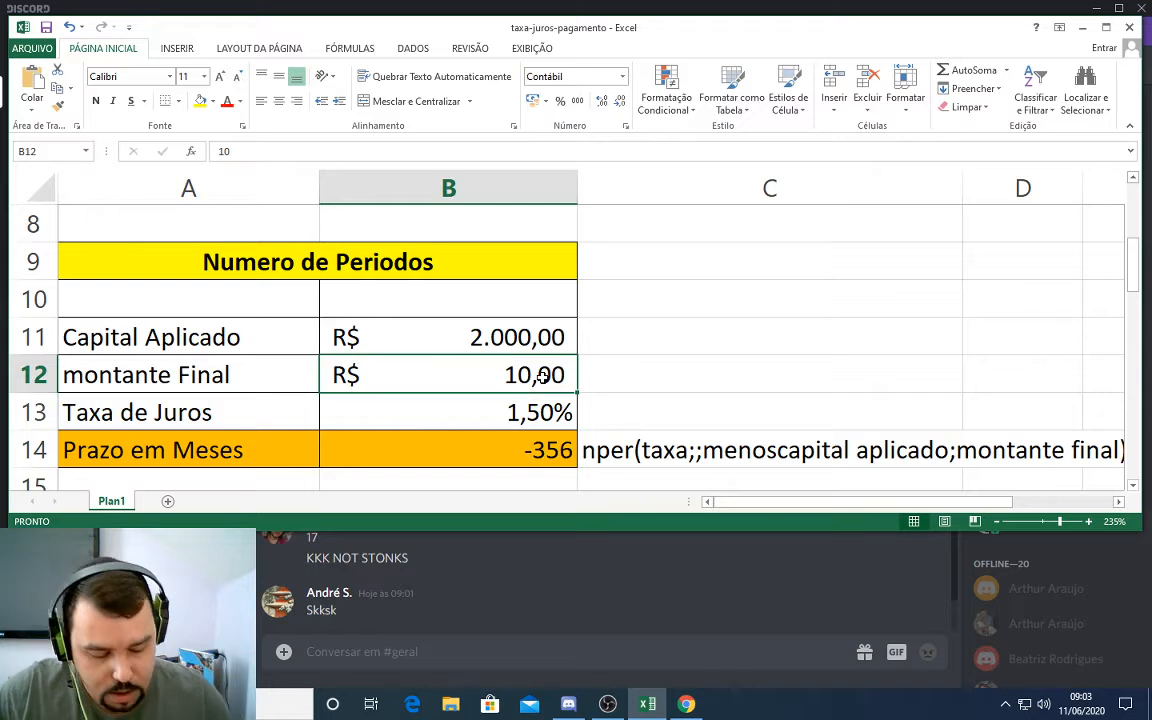
text(10000)
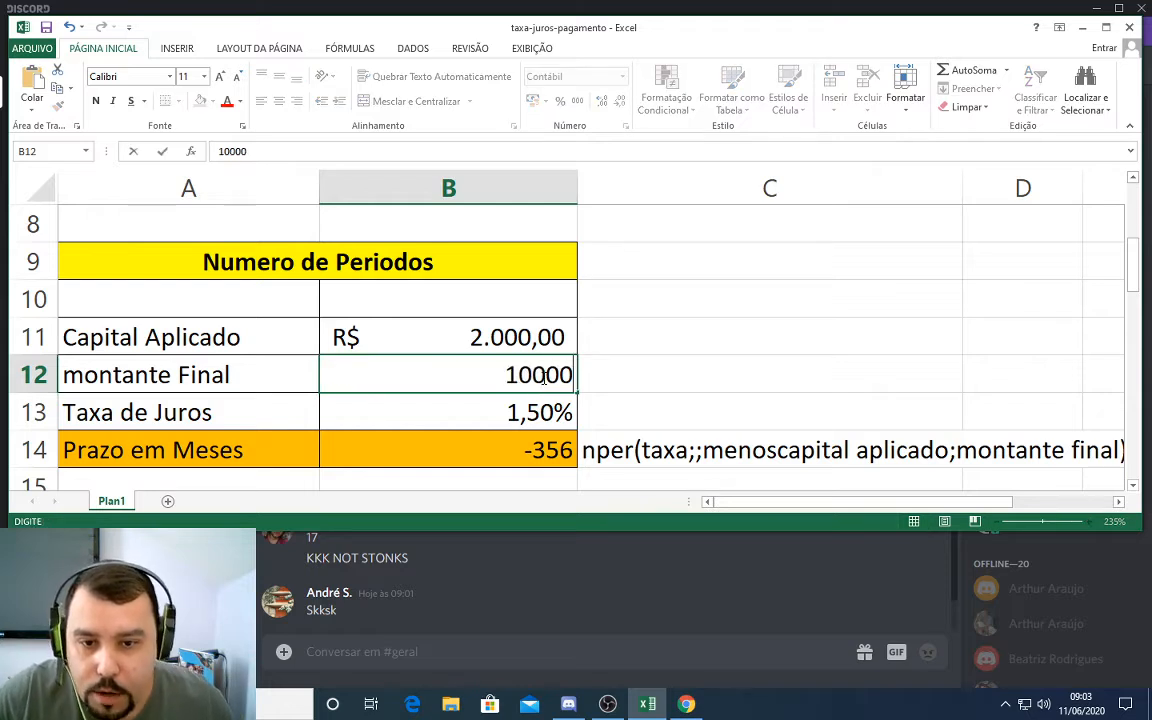
key(Return)
click(540, 375)
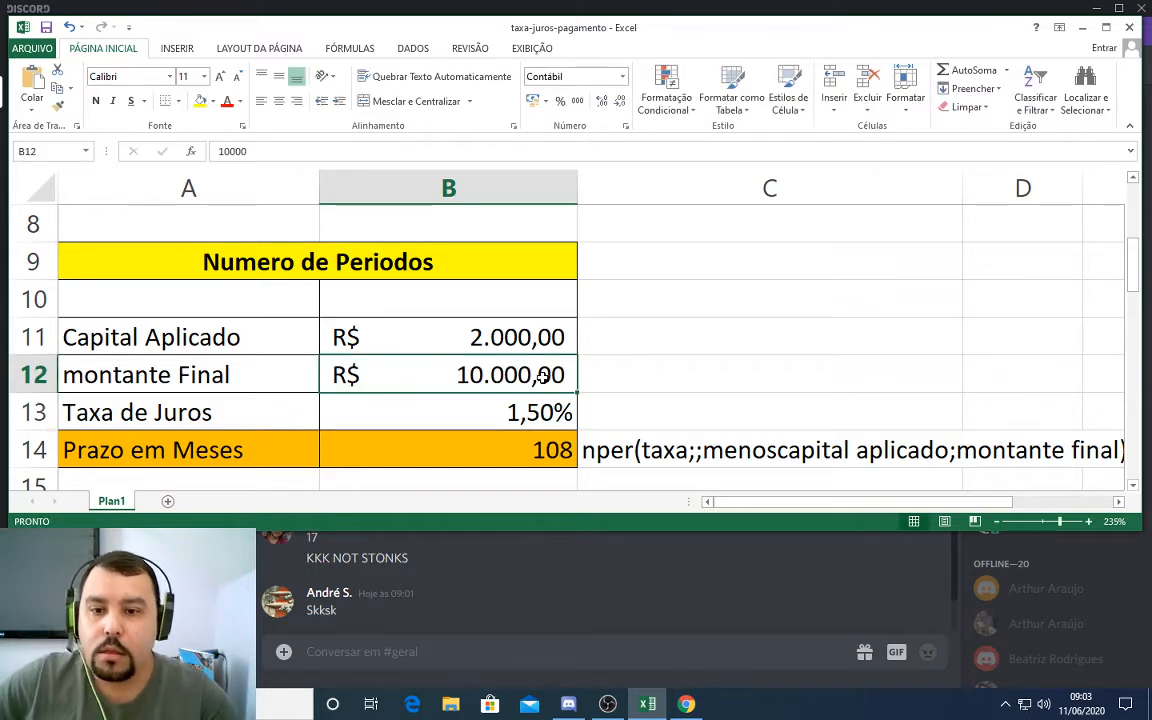
- Examine the Capital Aplicado, montante Final and Taxa de Juros in B11:B13 against the Prazo em Meses in B14
click(503, 338)
click(477, 399)
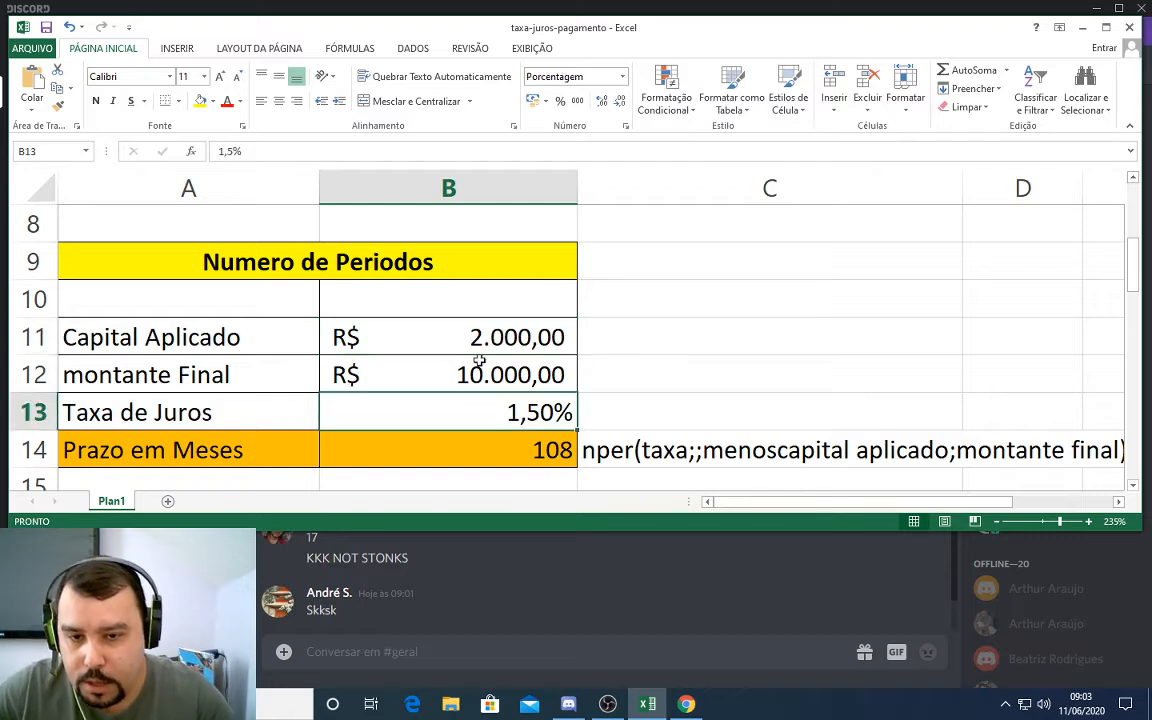
click(488, 352)
click(492, 358)
click(493, 347)
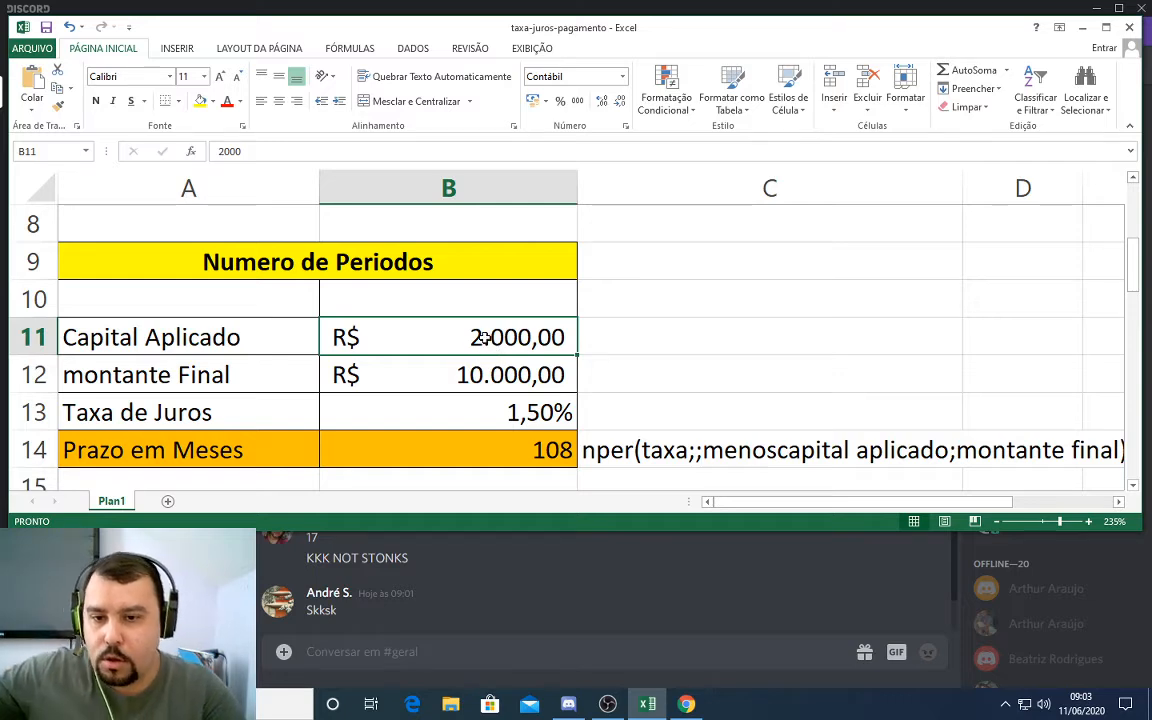
click(488, 376)
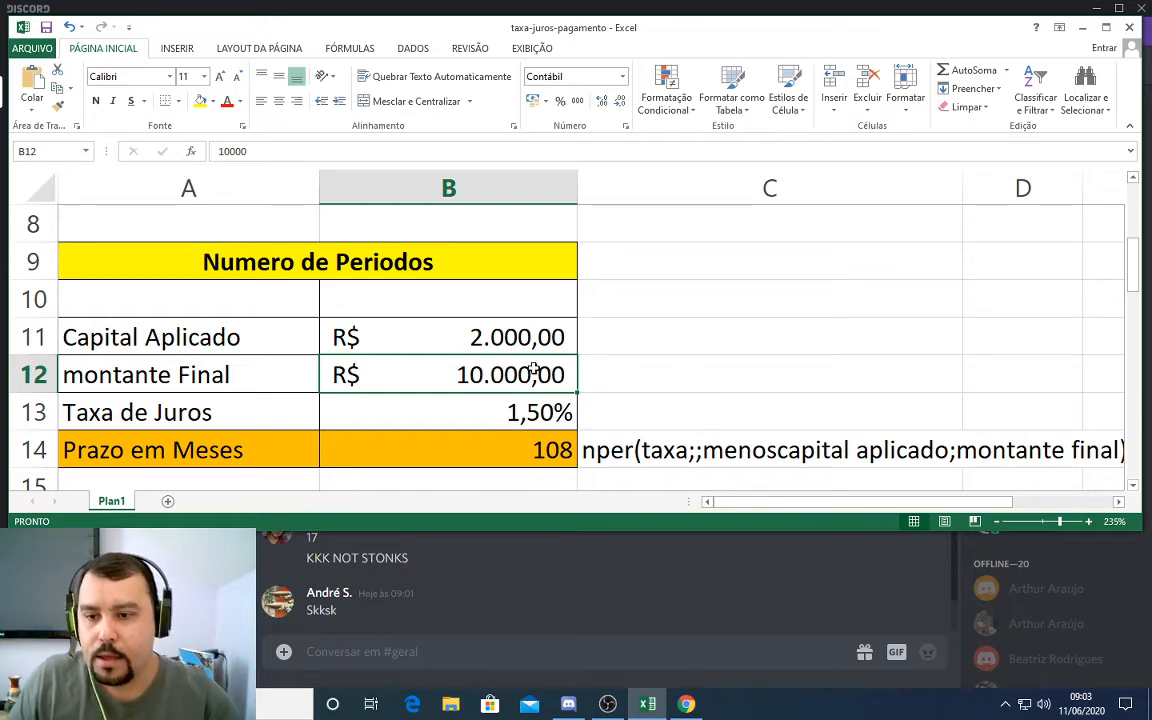
click(523, 420)
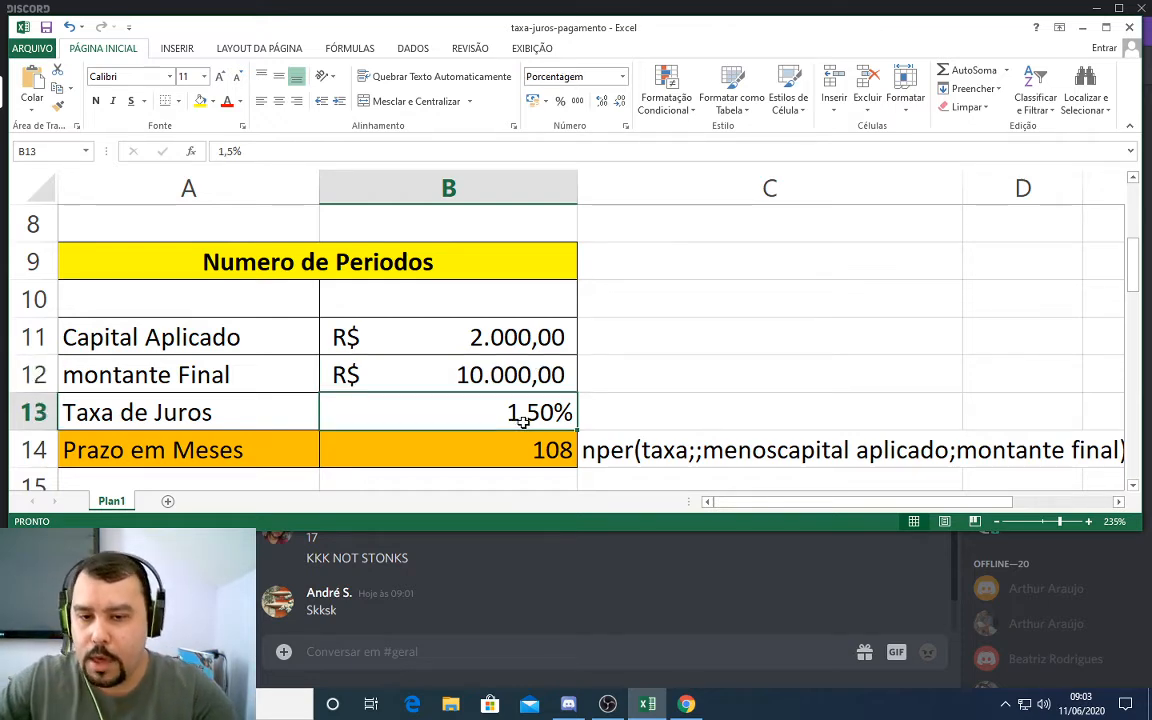
click(509, 458)
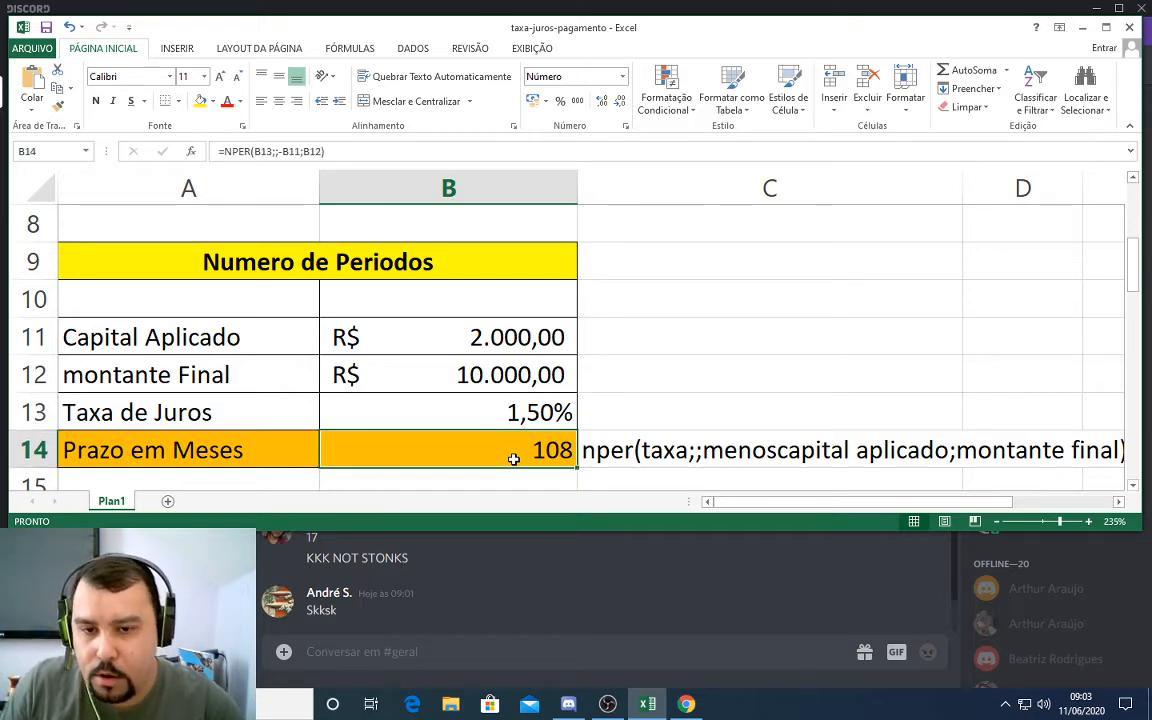
click(460, 372)
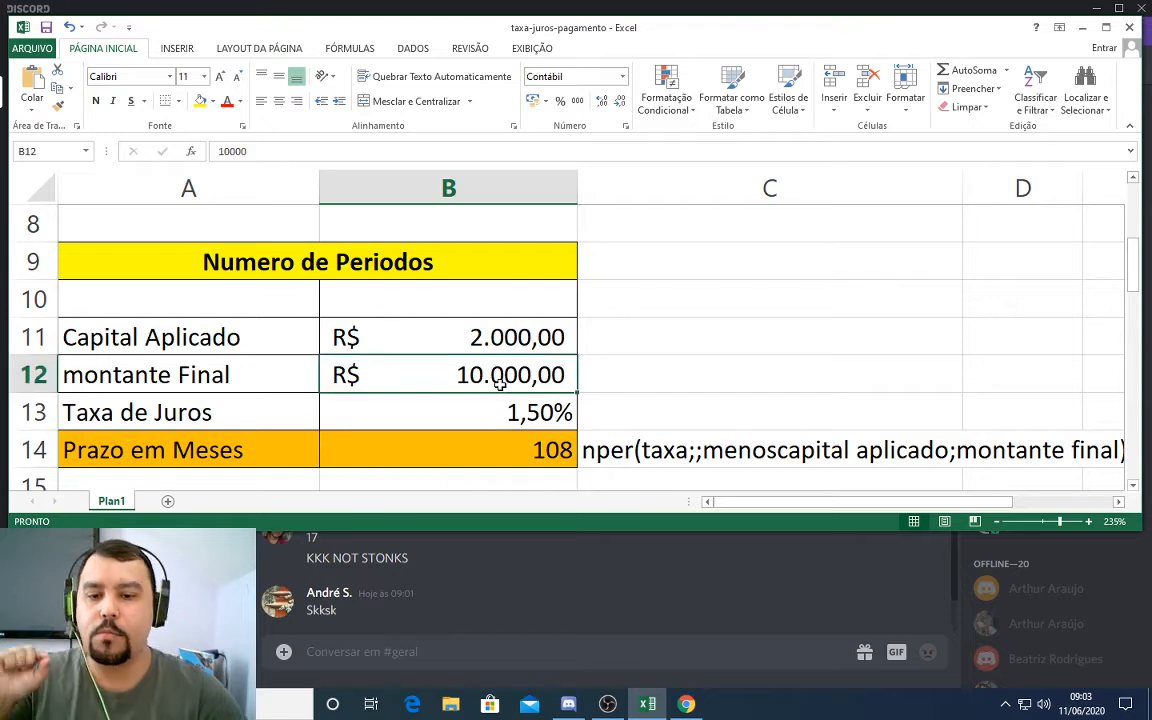
click(531, 450)
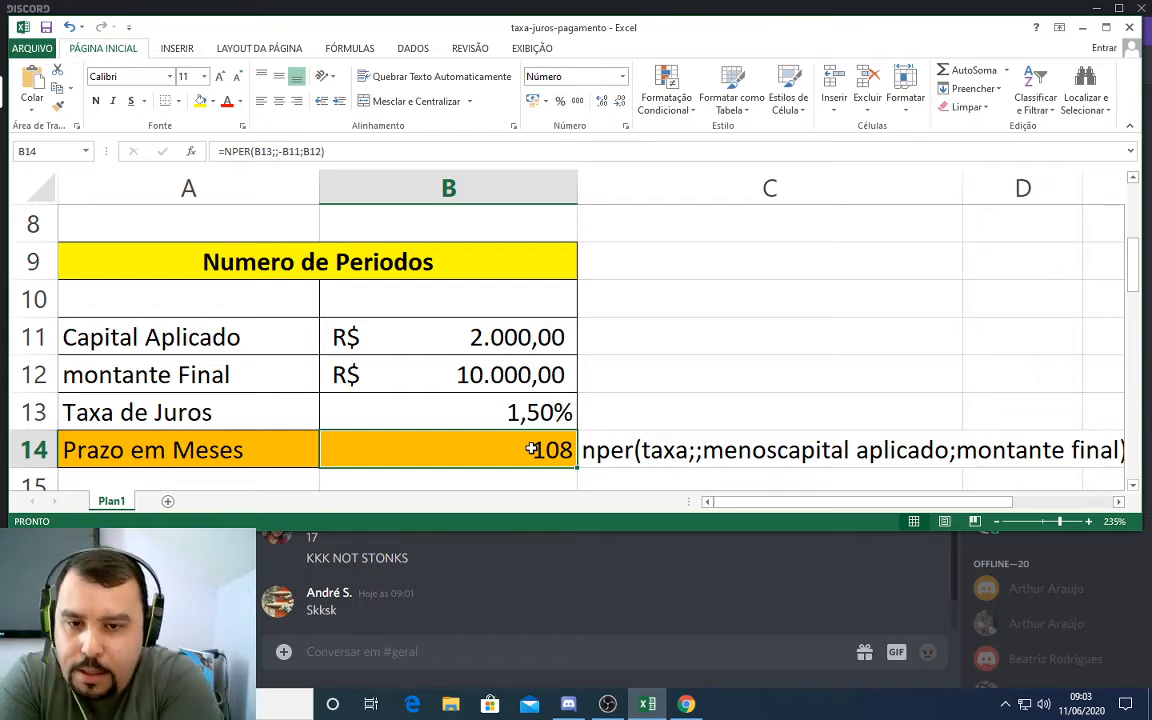
- Examine the Valor Futuro table, including the VF syntax note in C22 and the Valor da Aplicação in B19
key(Down)
key(Down)
key(Down)
key(Down)
key(Down)
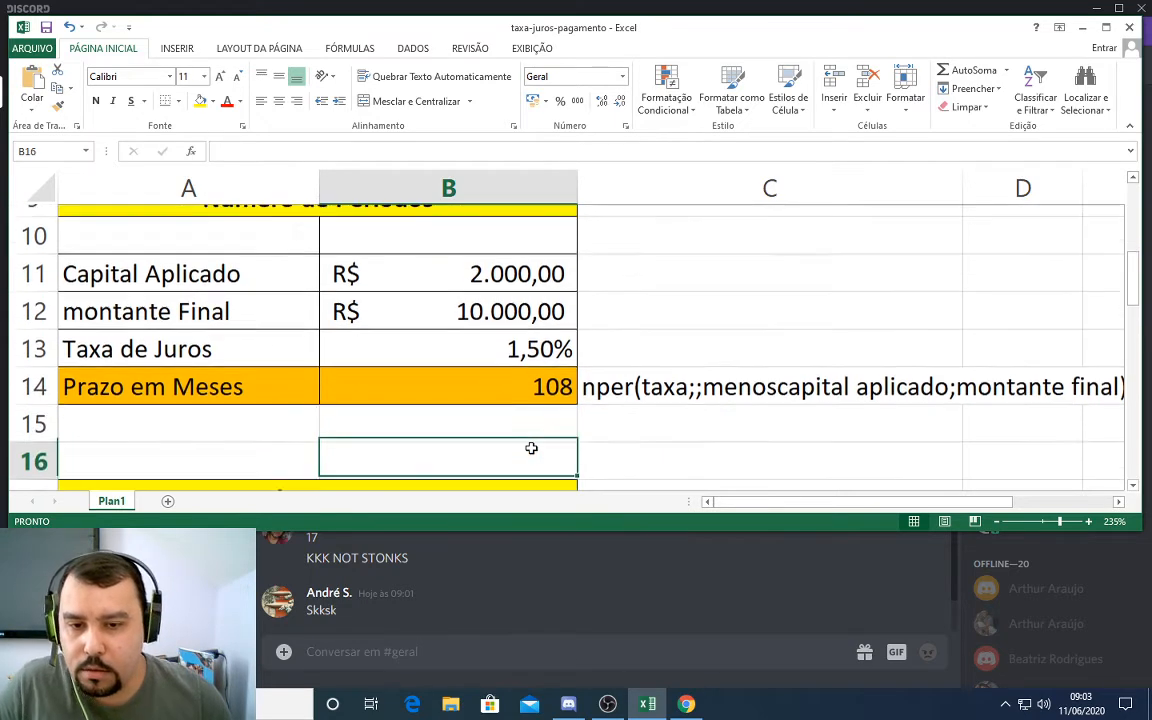
key(Down)
key(Down)
key(Down)
key(Down)
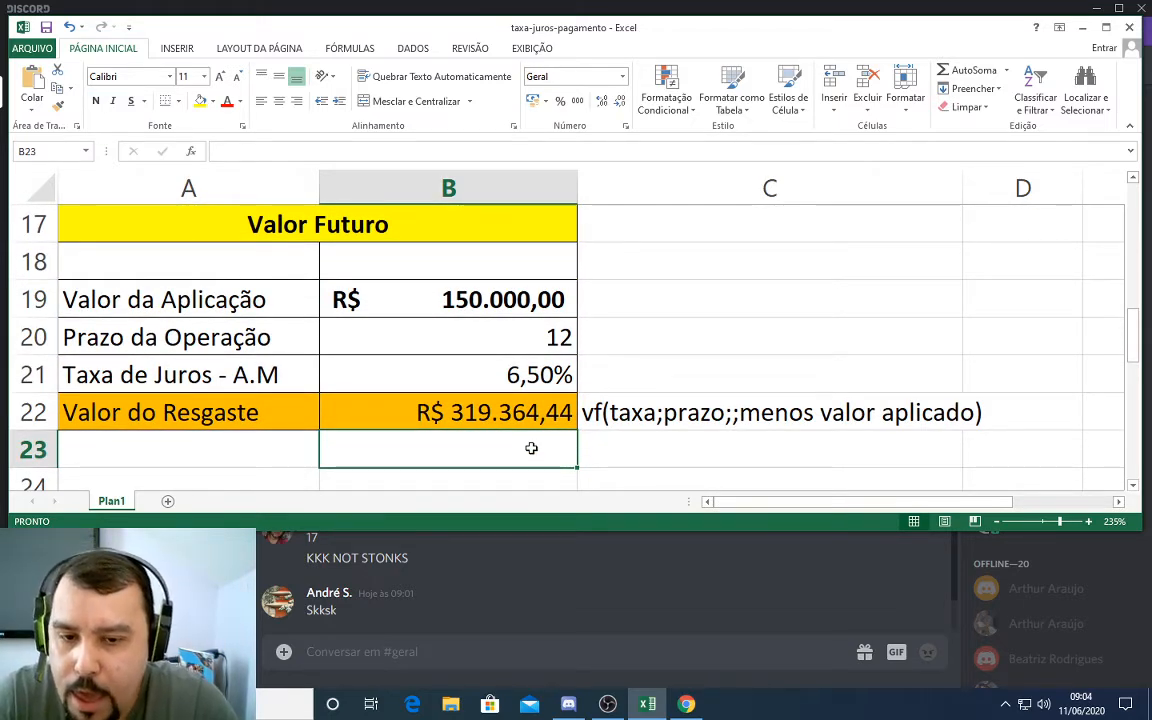
double_click(599, 412)
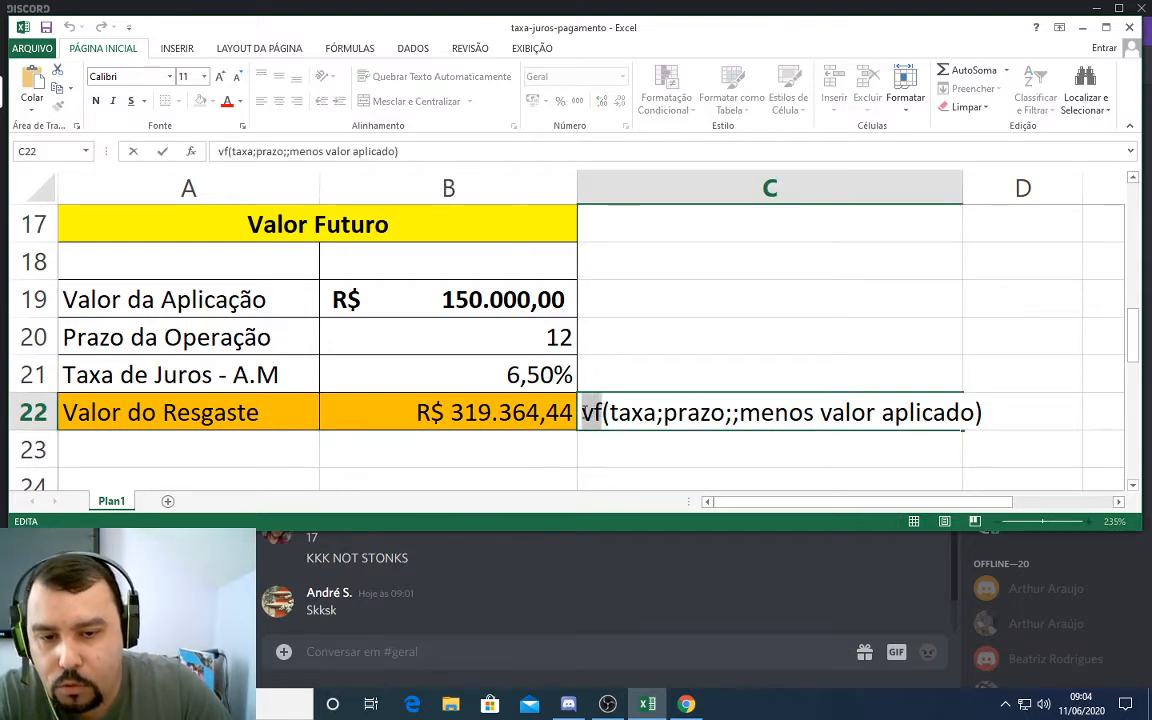
double_click(601, 415)
key(Return)
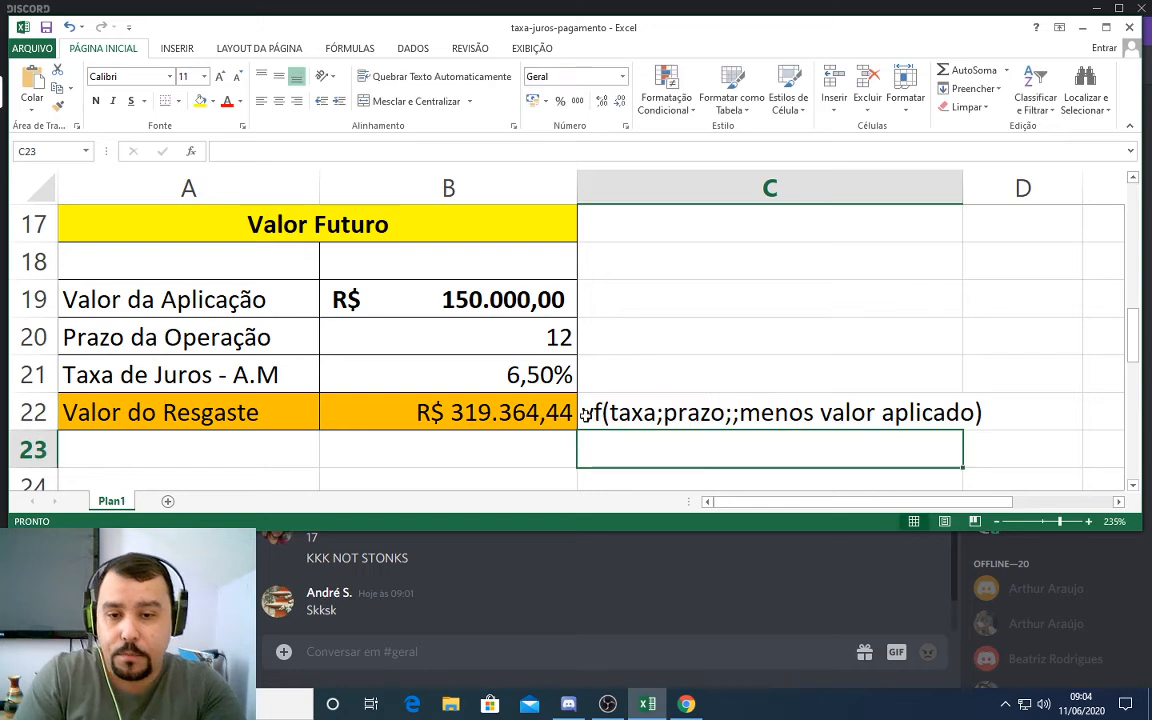
click(458, 304)
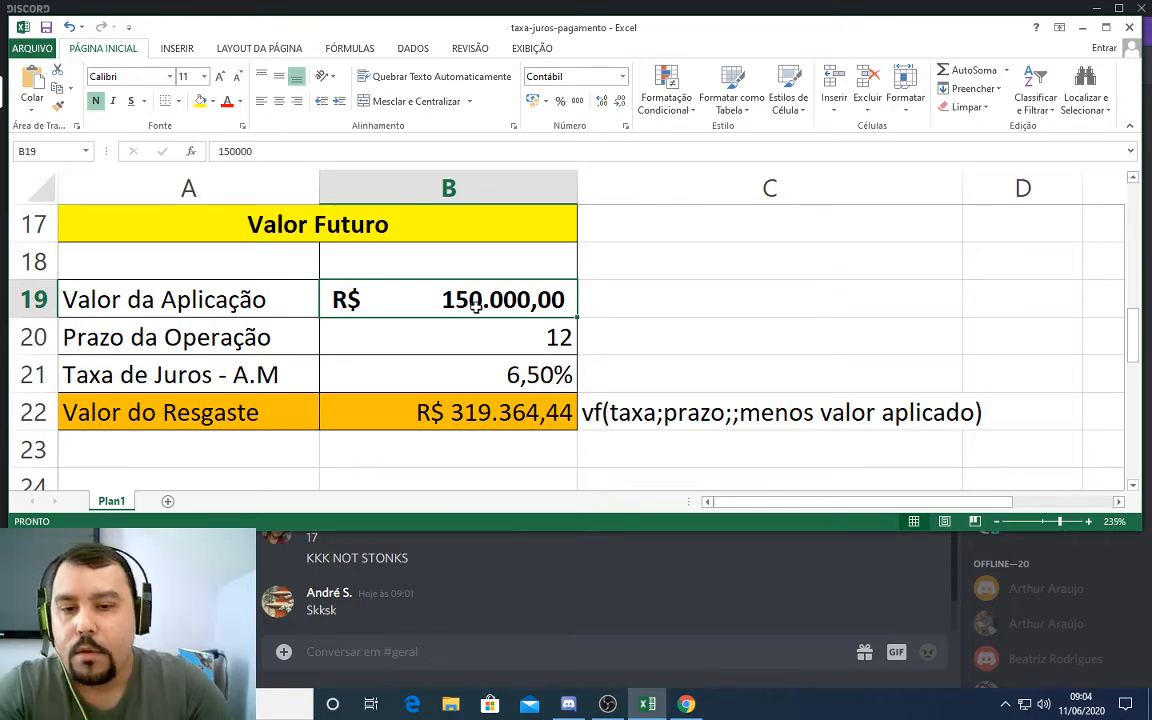
- Examine the Prazo da Operação, Taxa de Juros and Valor do Resgaste cells in B20:B22 of the Valor Futuro table
click(479, 337)
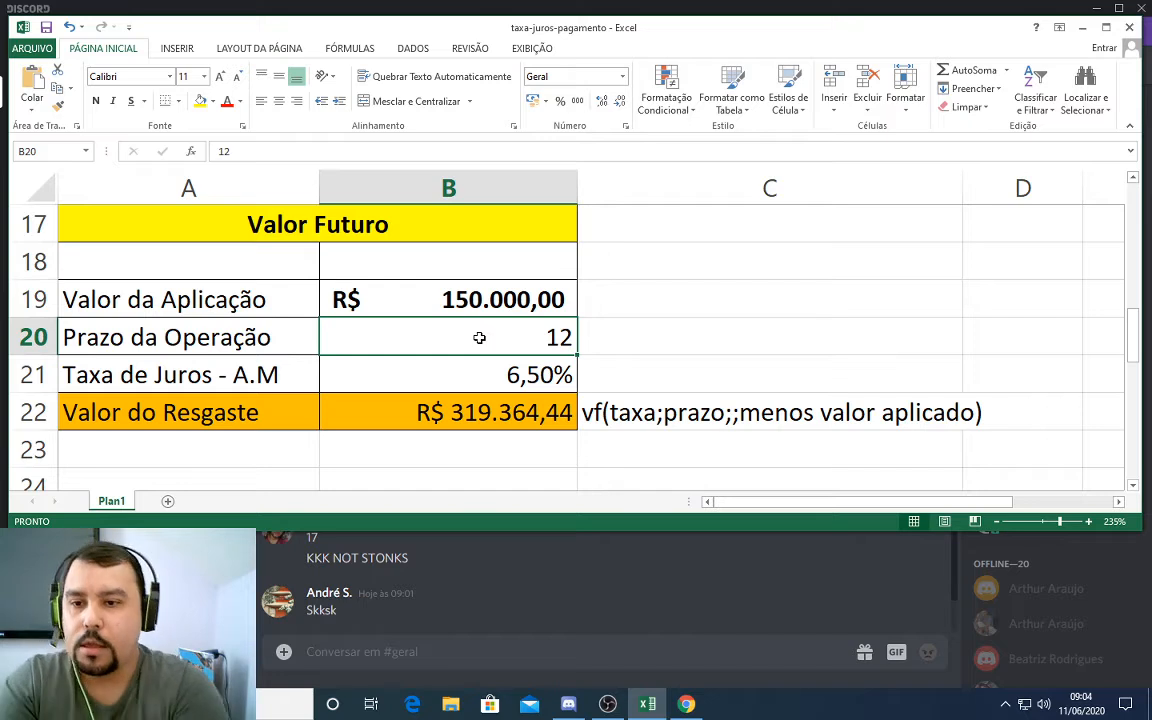
key(Up)
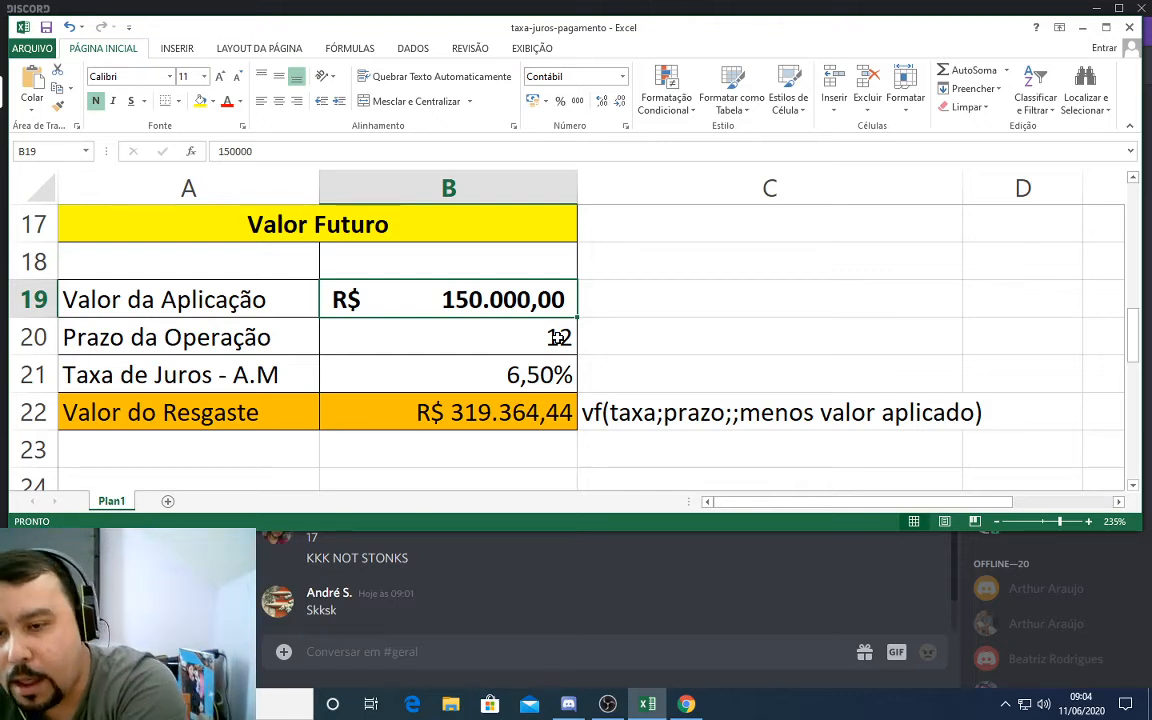
click(560, 337)
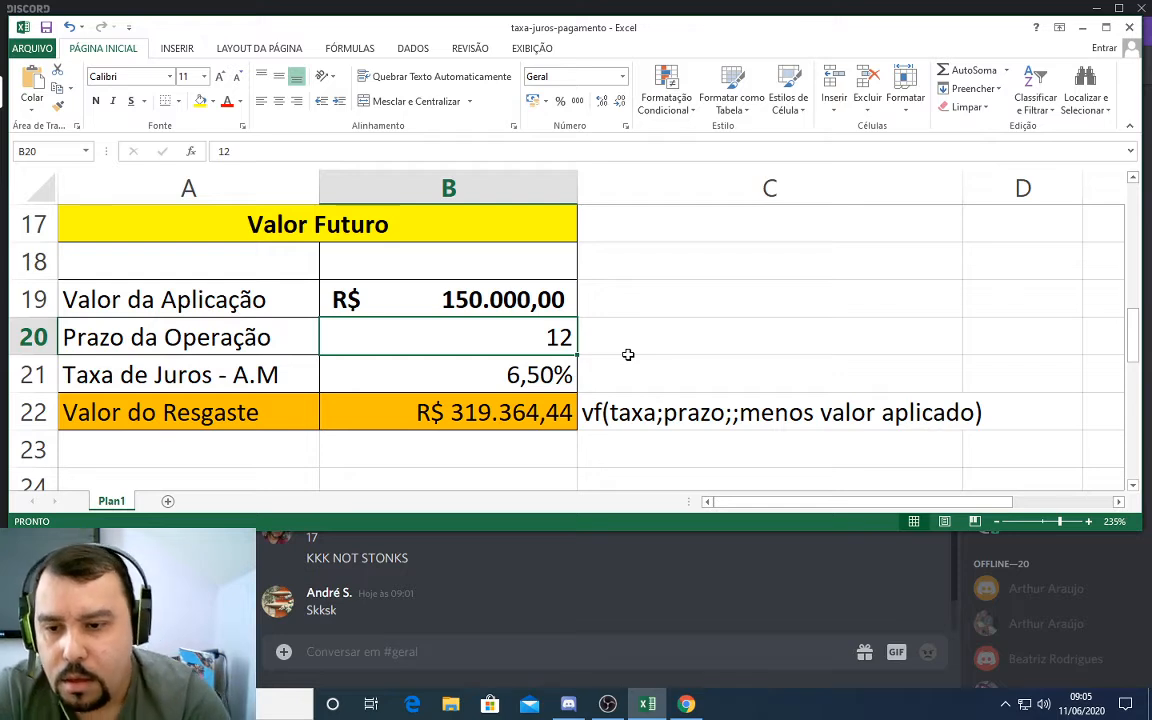
click(512, 370)
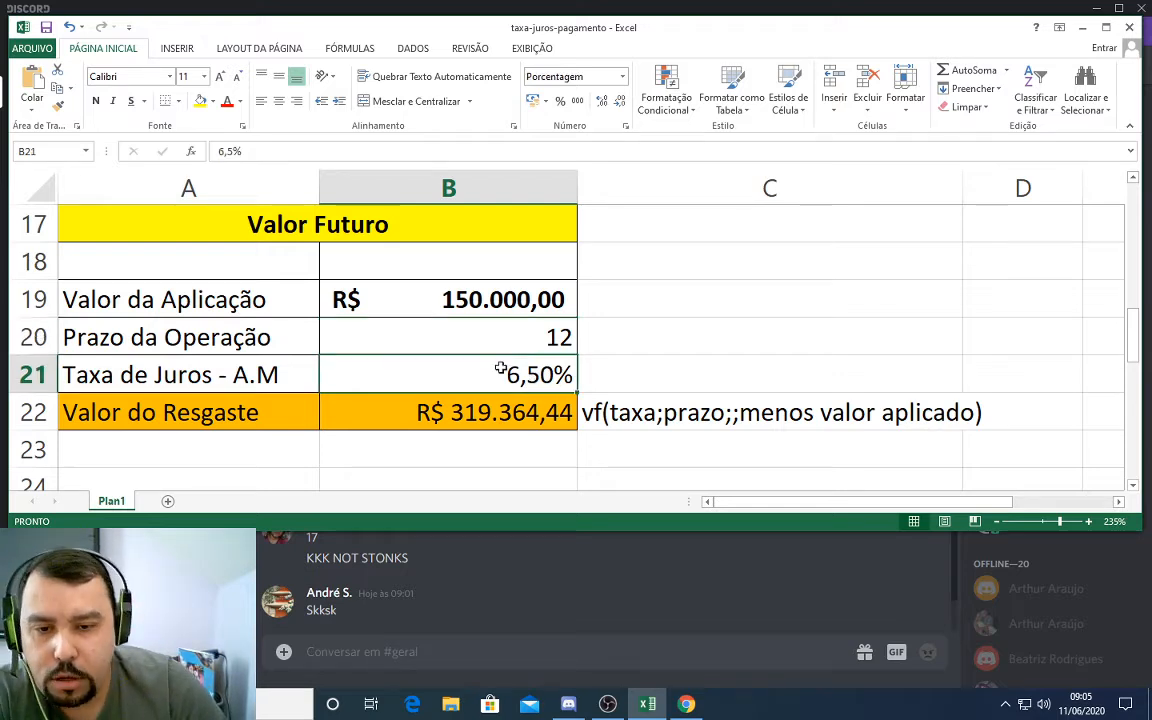
click(514, 423)
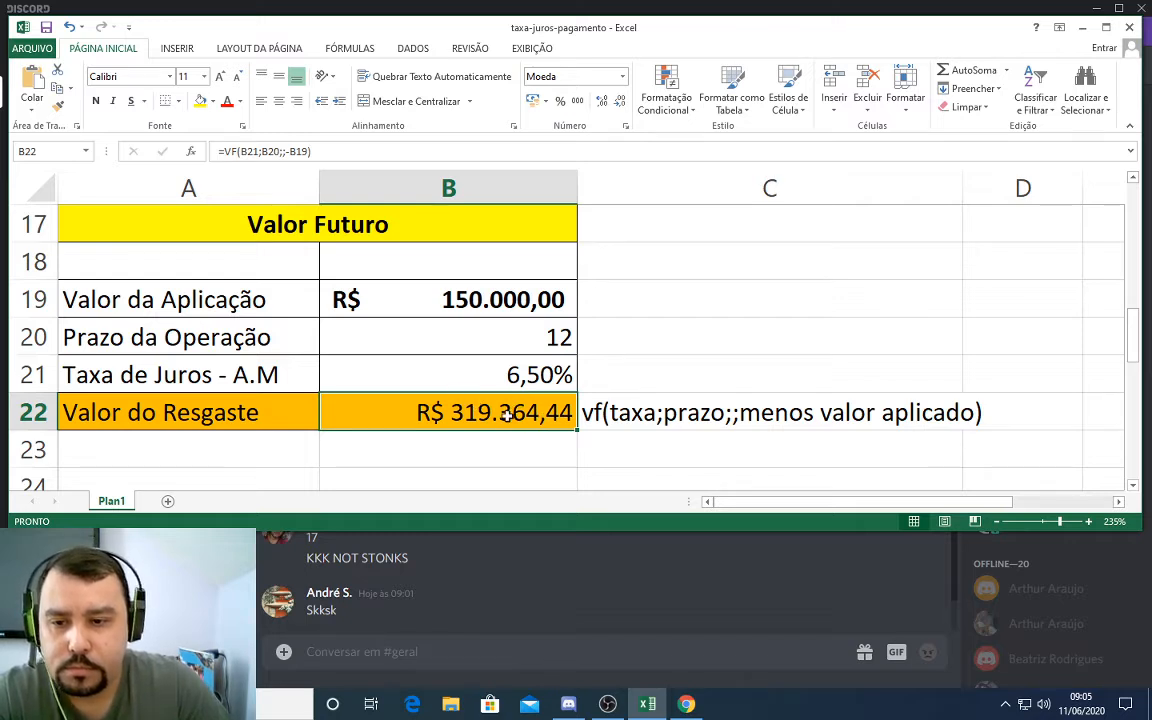
click(535, 374)
key(Down)
key(Up)
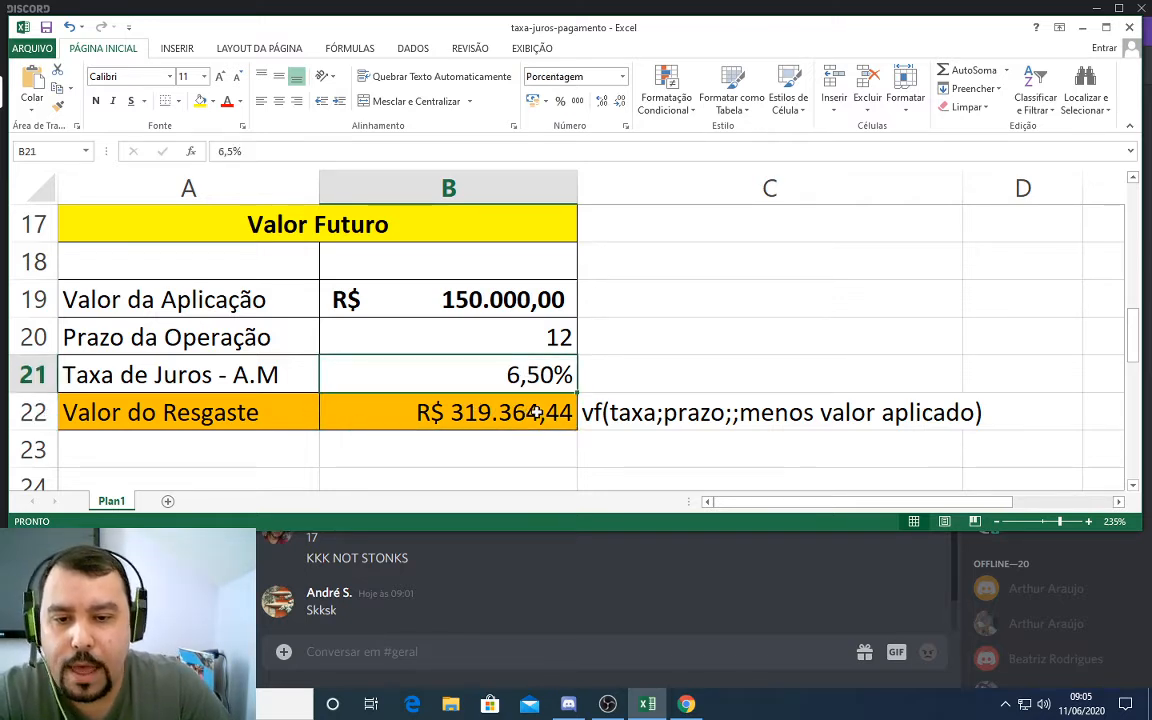
key(Down)
- Set the Valor da Aplicação in B19 of the Valor Futuro table to 1000000
click(512, 298)
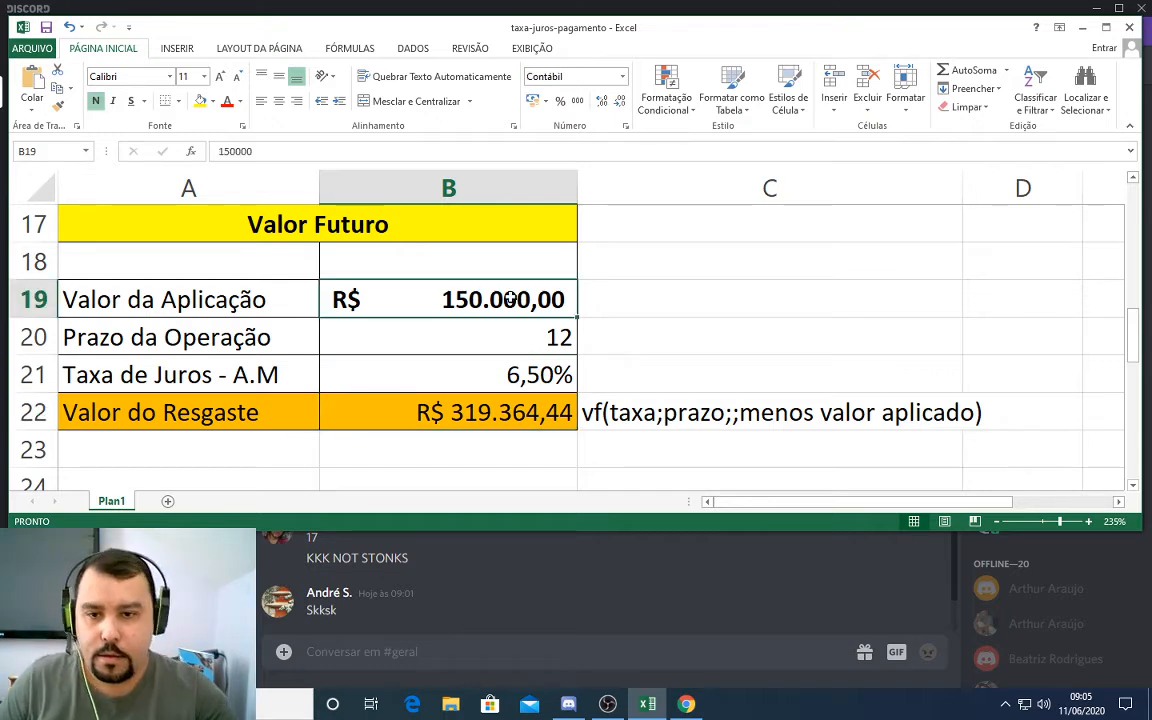
text(1)
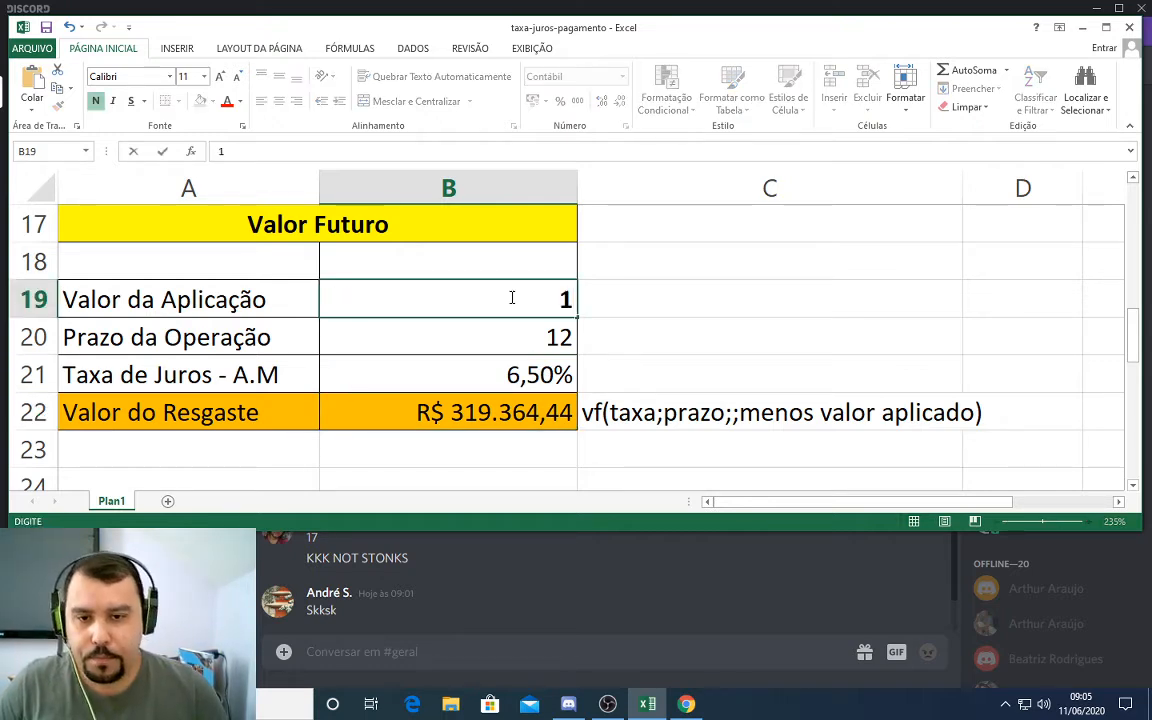
text(00)
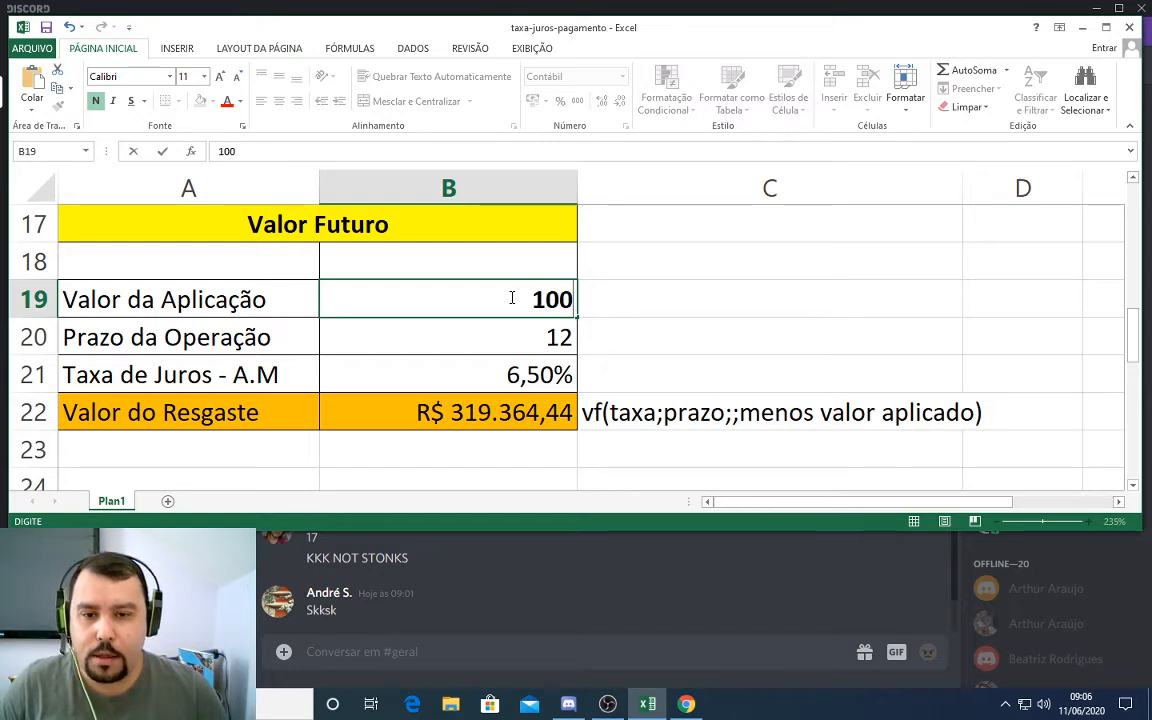
text(0)
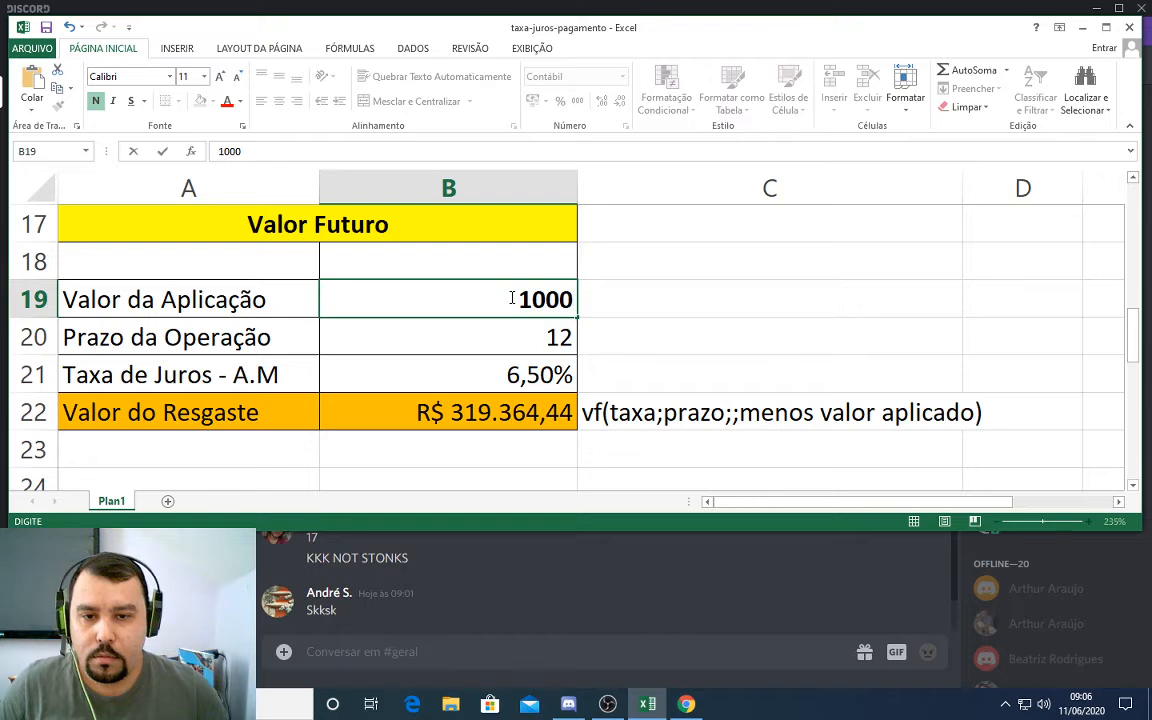
text(000)
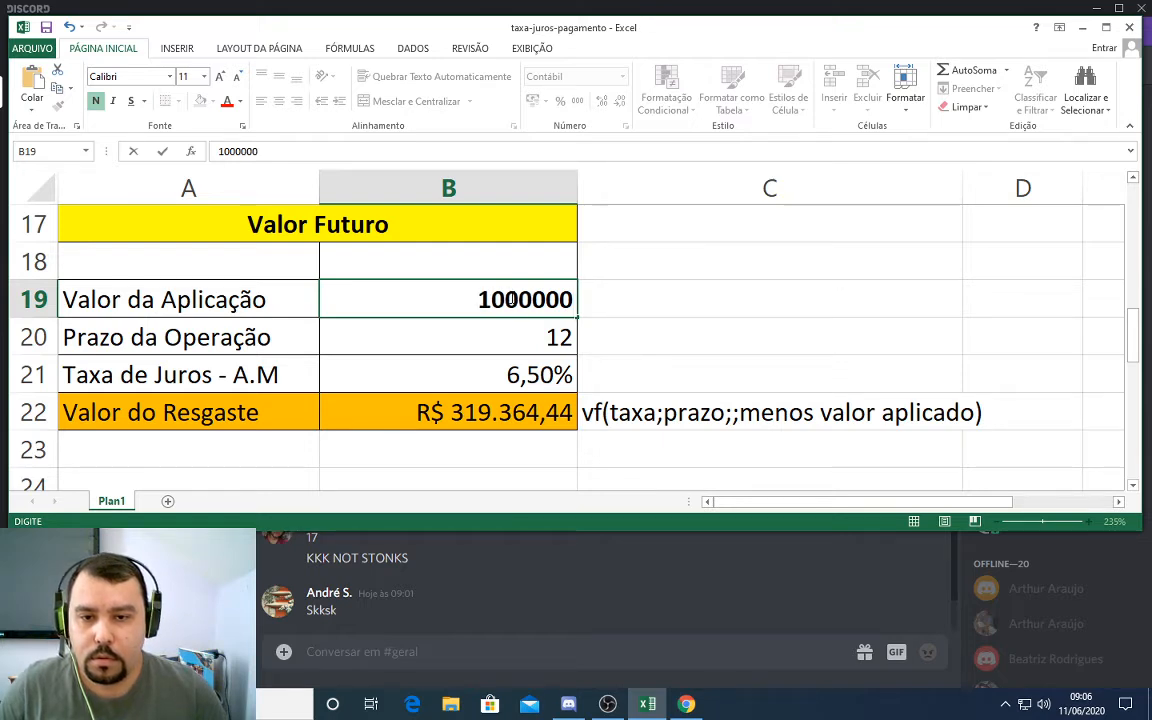
key(Return)
click(510, 298)
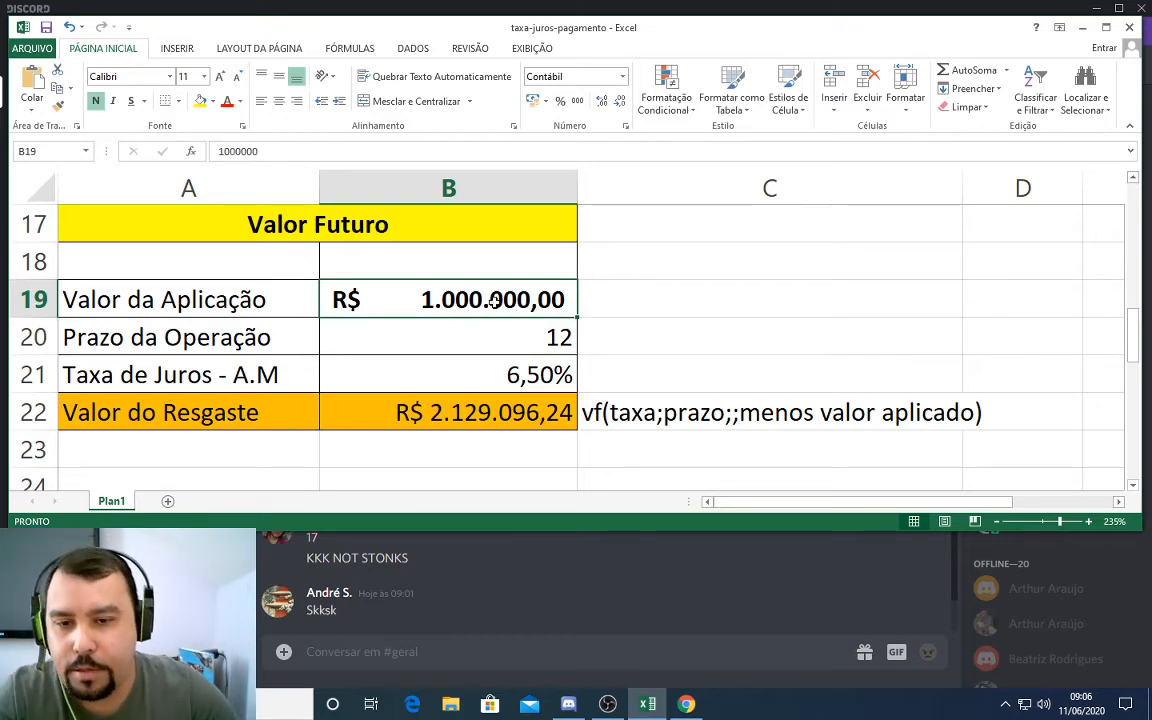
- Switch to Chrome, search Google for "taxa juros poupança 2020" and highlight the savings yield percentage in the featured result
click(563, 378)
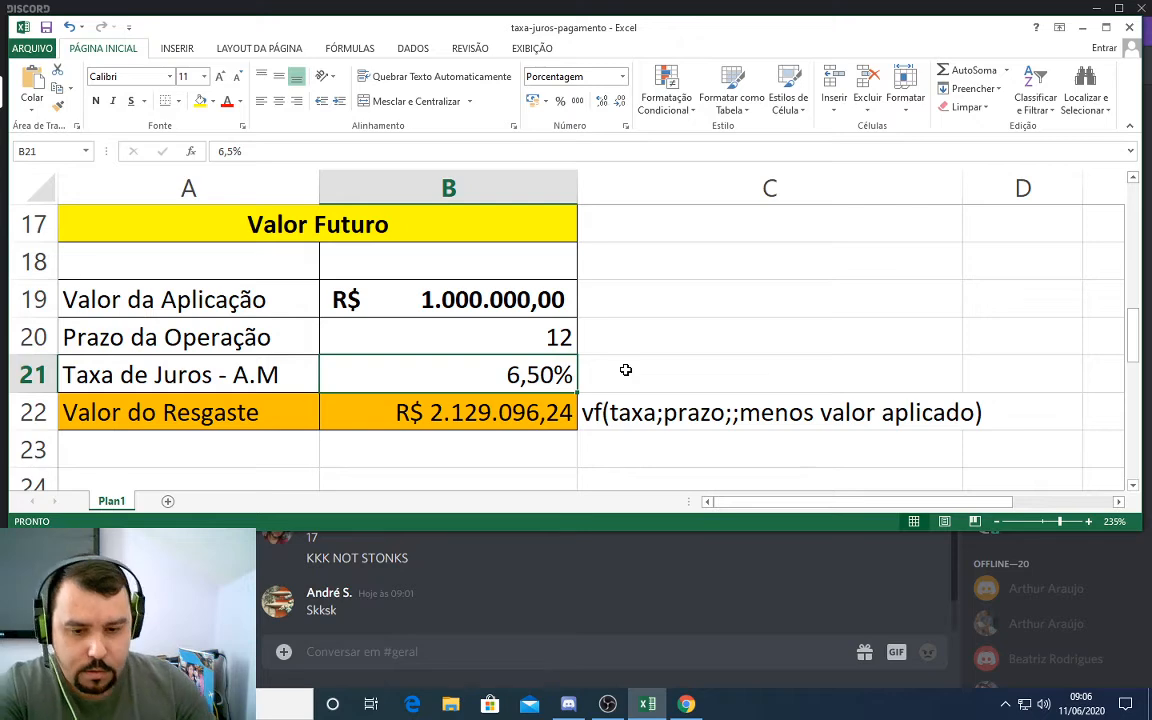
click(686, 704)
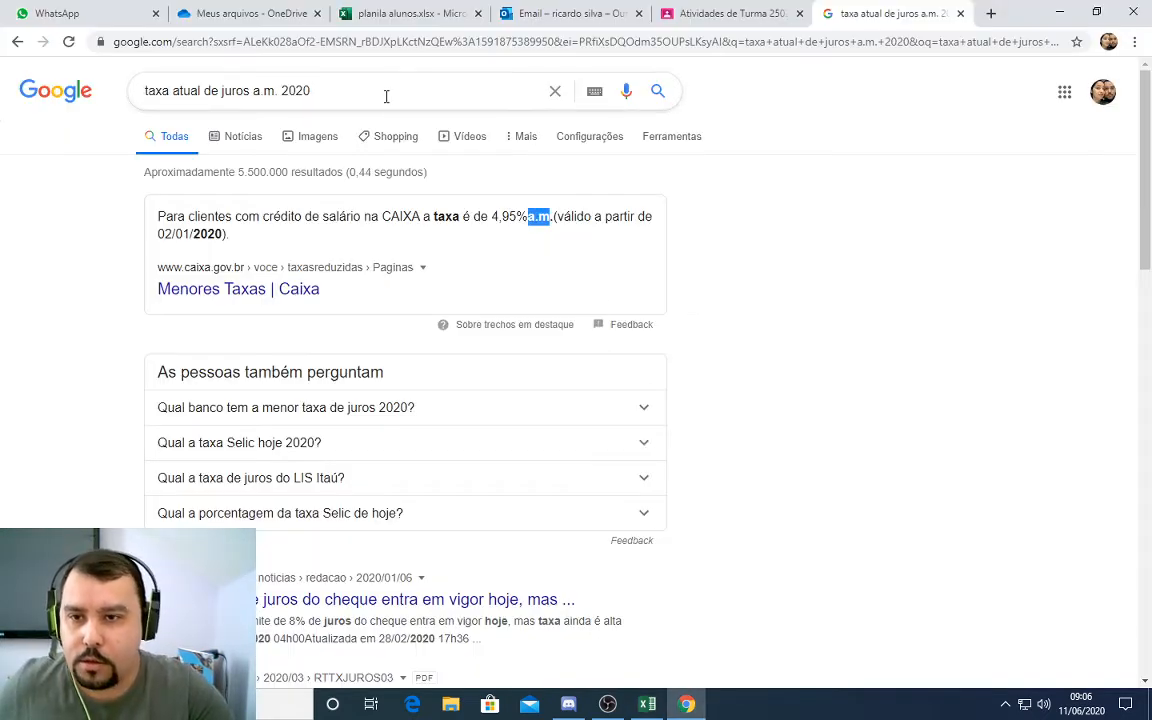
triple_click(248, 90)
text(ta)
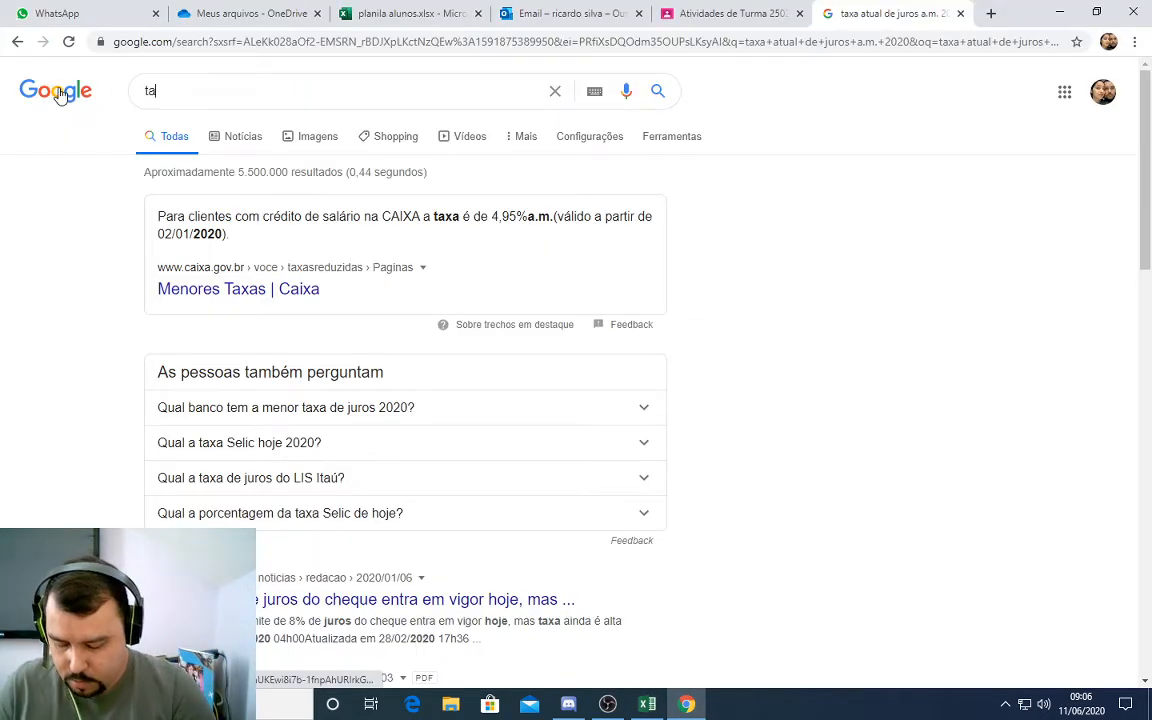
text(xa juros p)
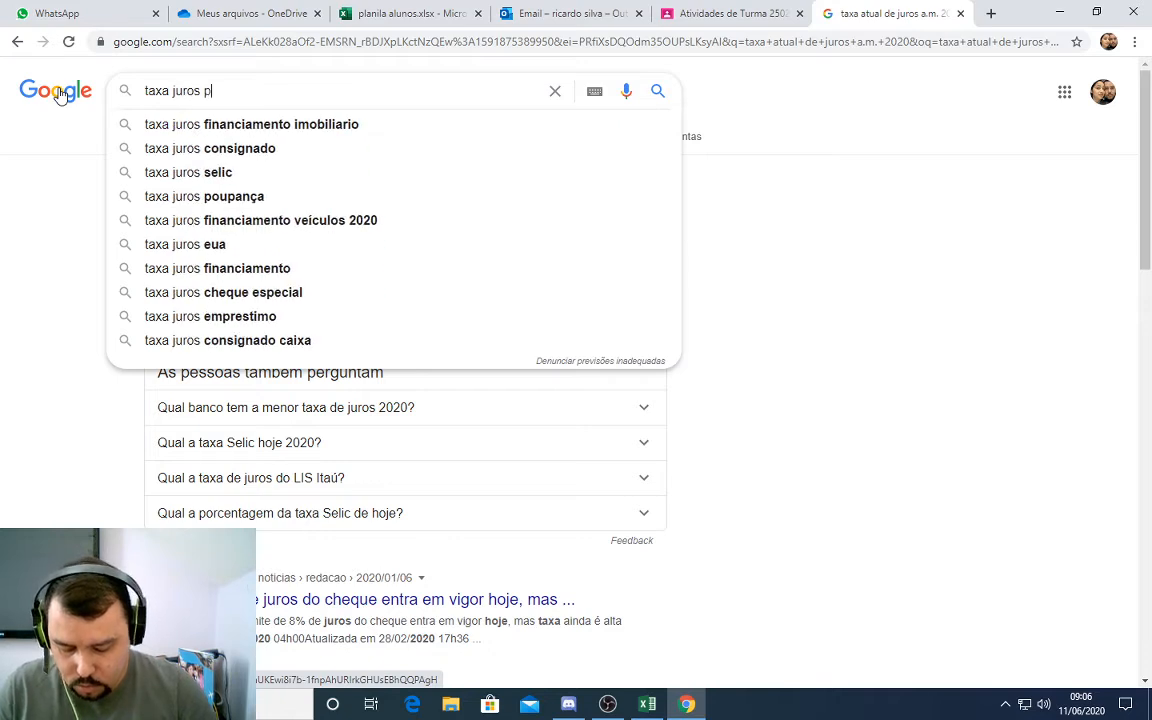
text(oupança)
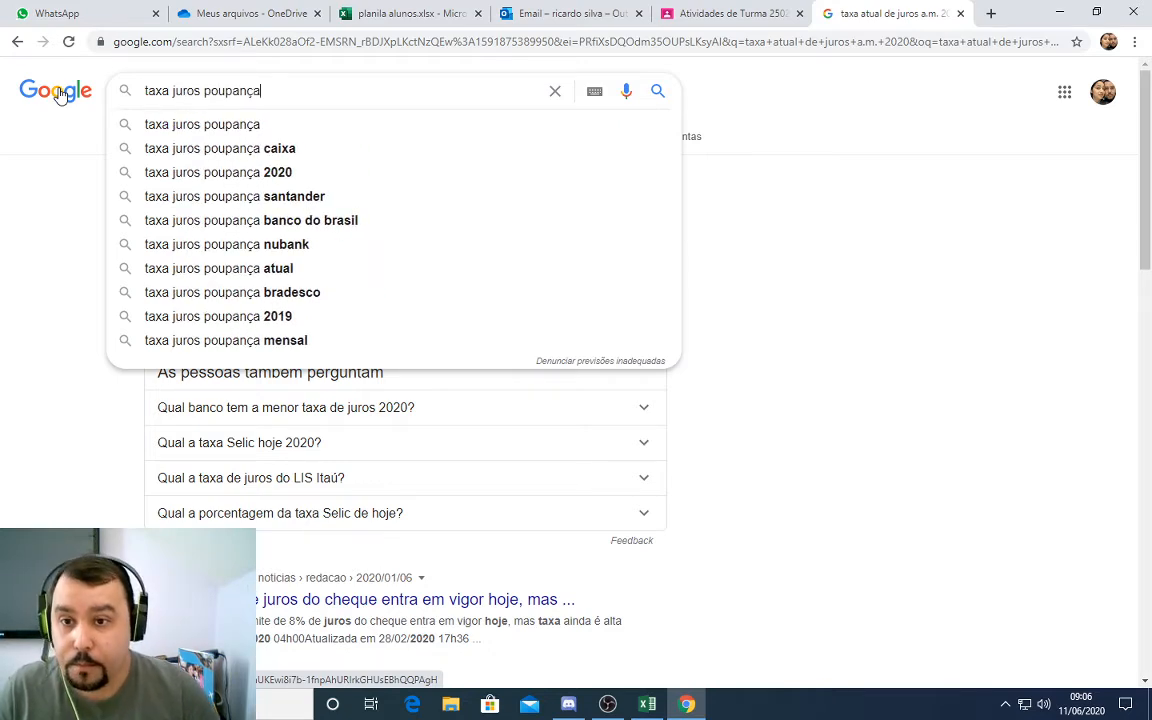
text( 2020)
key(Return)
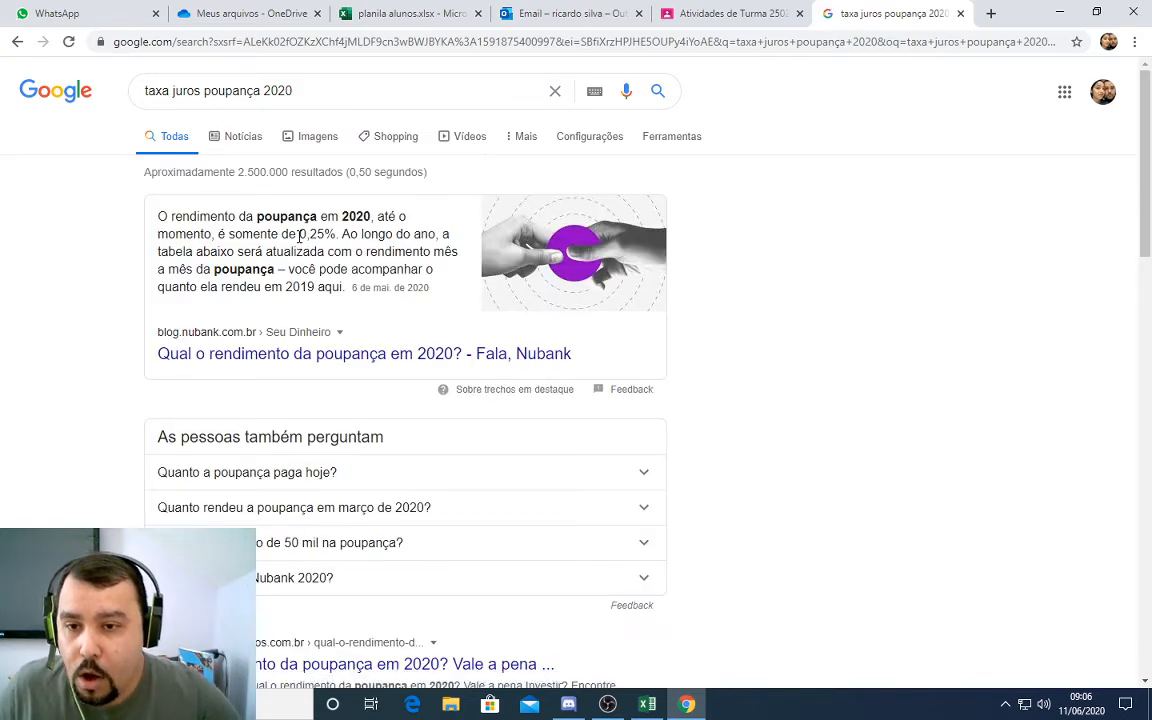
drag(298, 234, 336, 234)
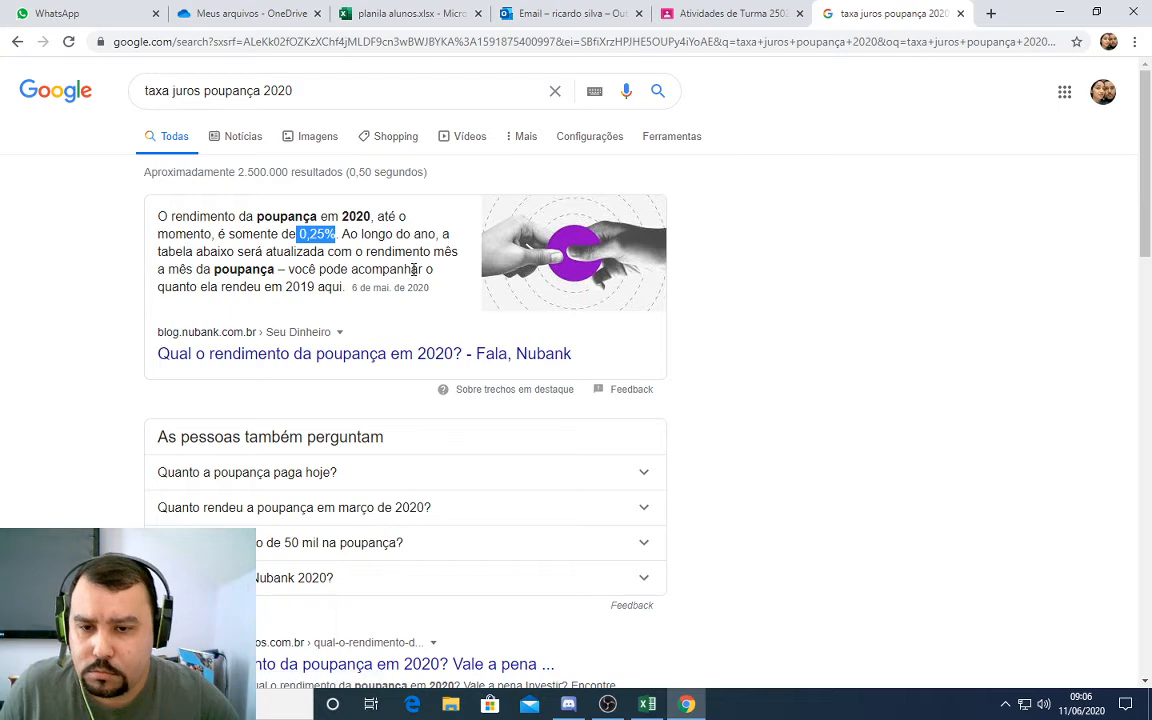
- Return to Excel and set the Taxa de Juros - A.M in B21 to 0,25%
key(alt+Tab)
text(0,25)
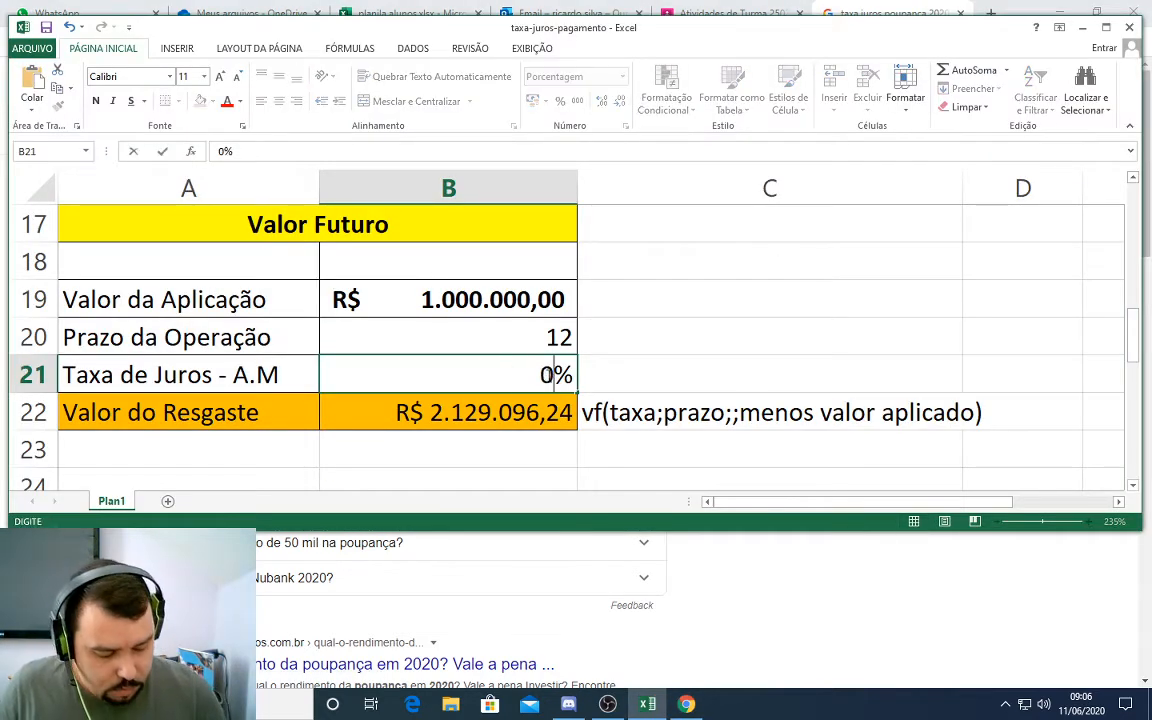
key(Return)
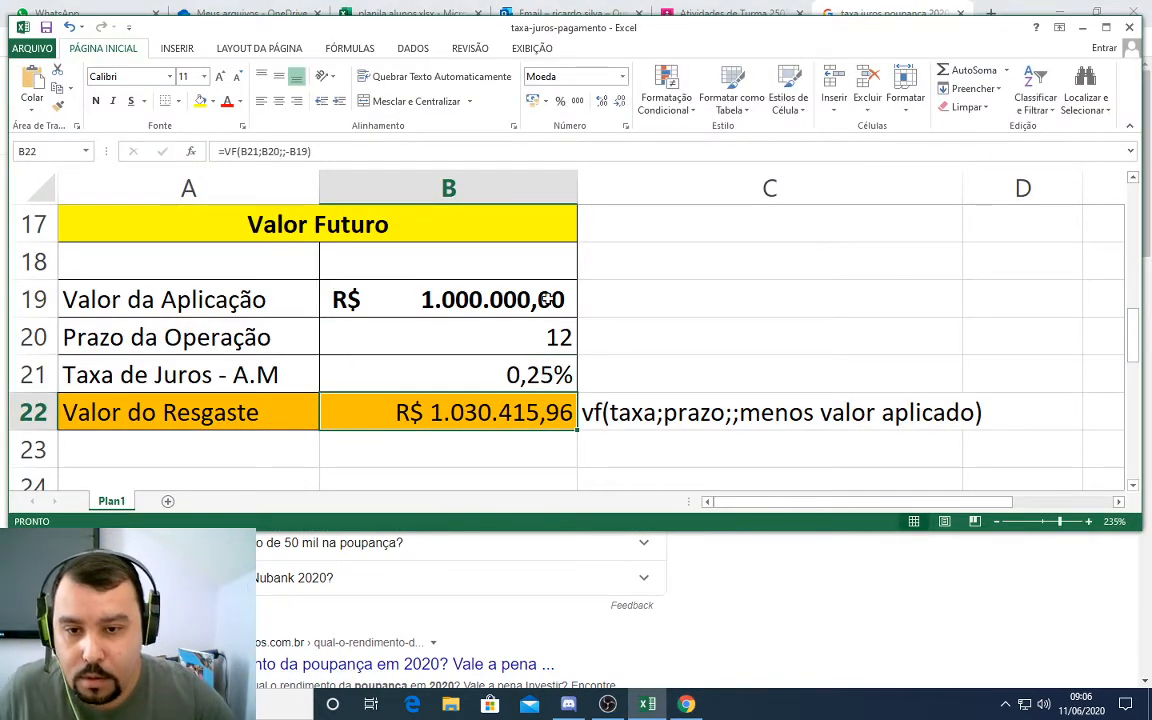
- Compare the Valor da Aplicação in B19 with the Valor do Resgaste in B22 and inspect the VF formula's cell references
key(Up)
key(Up)
key(Up)
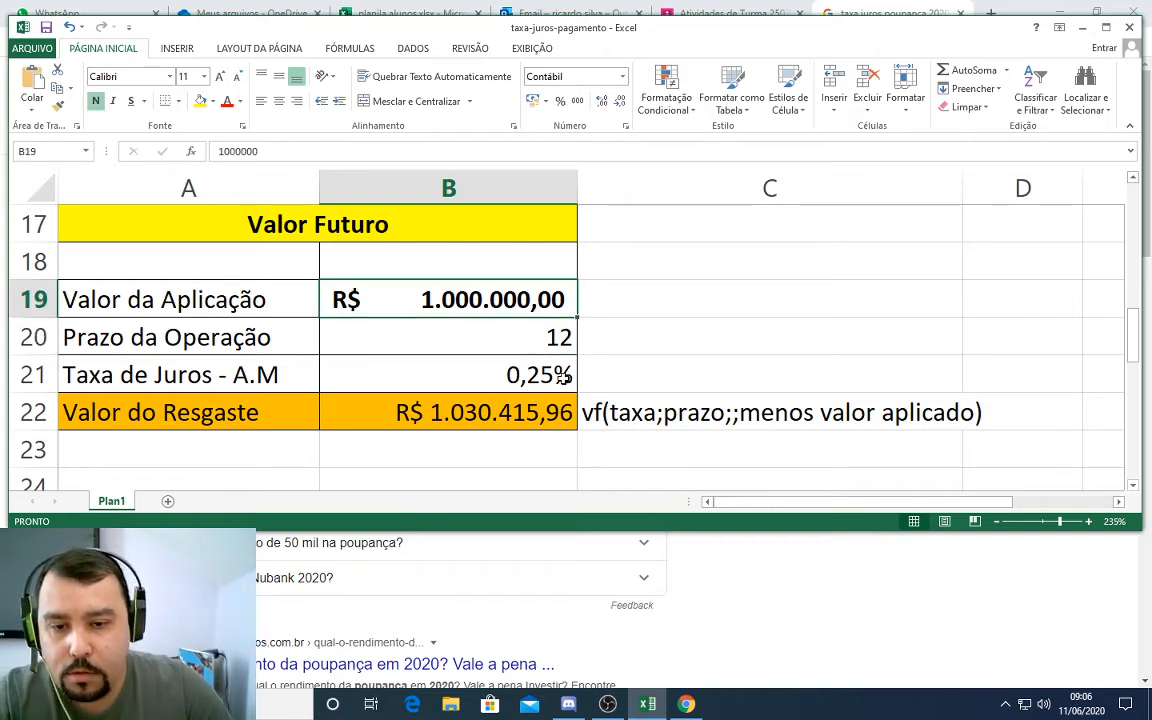
key(Down)
key(Down)
key(Down)
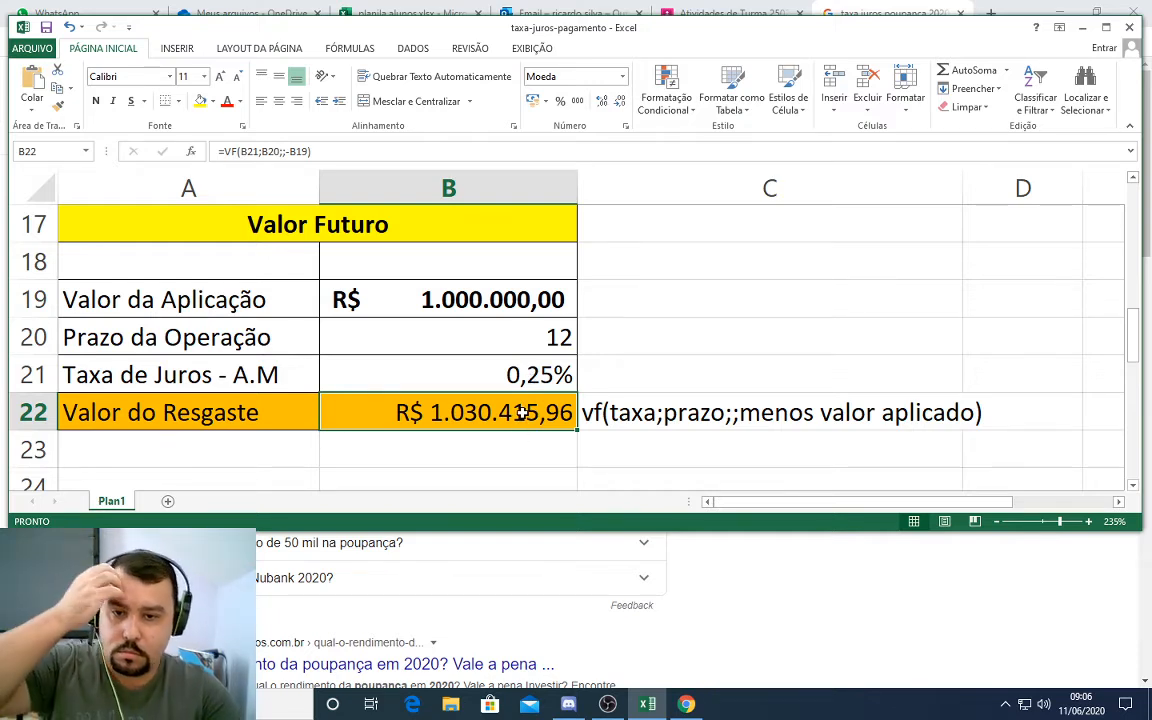
double_click(470, 420)
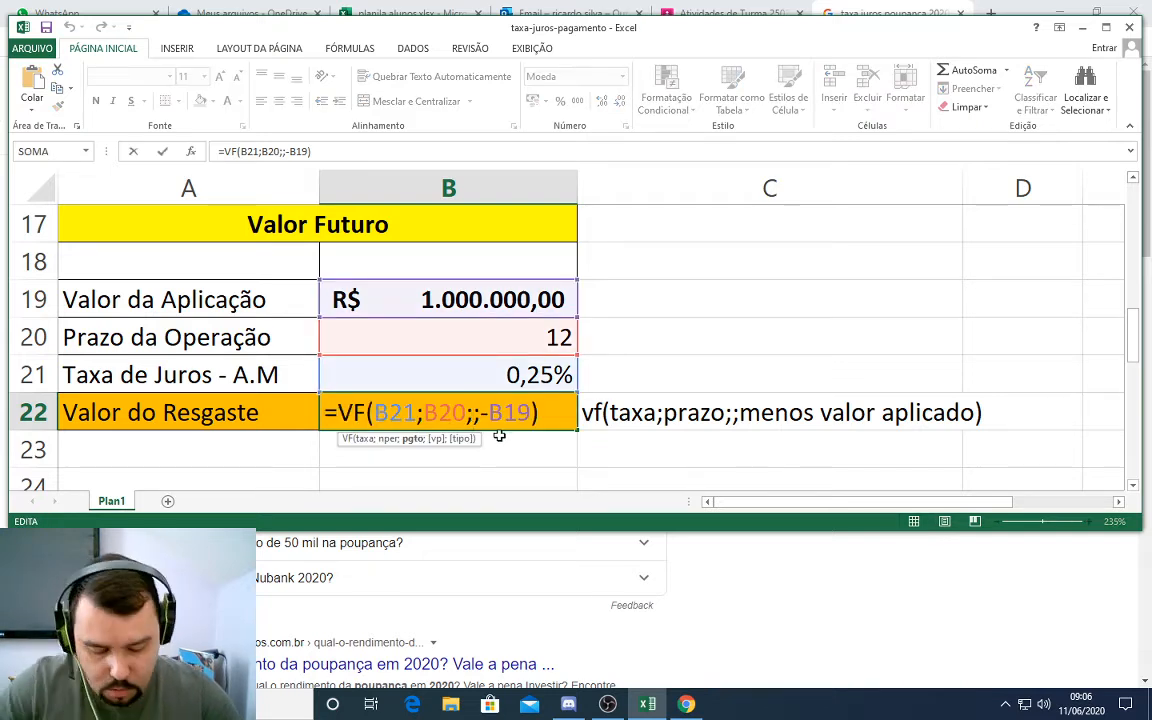
key(Return)
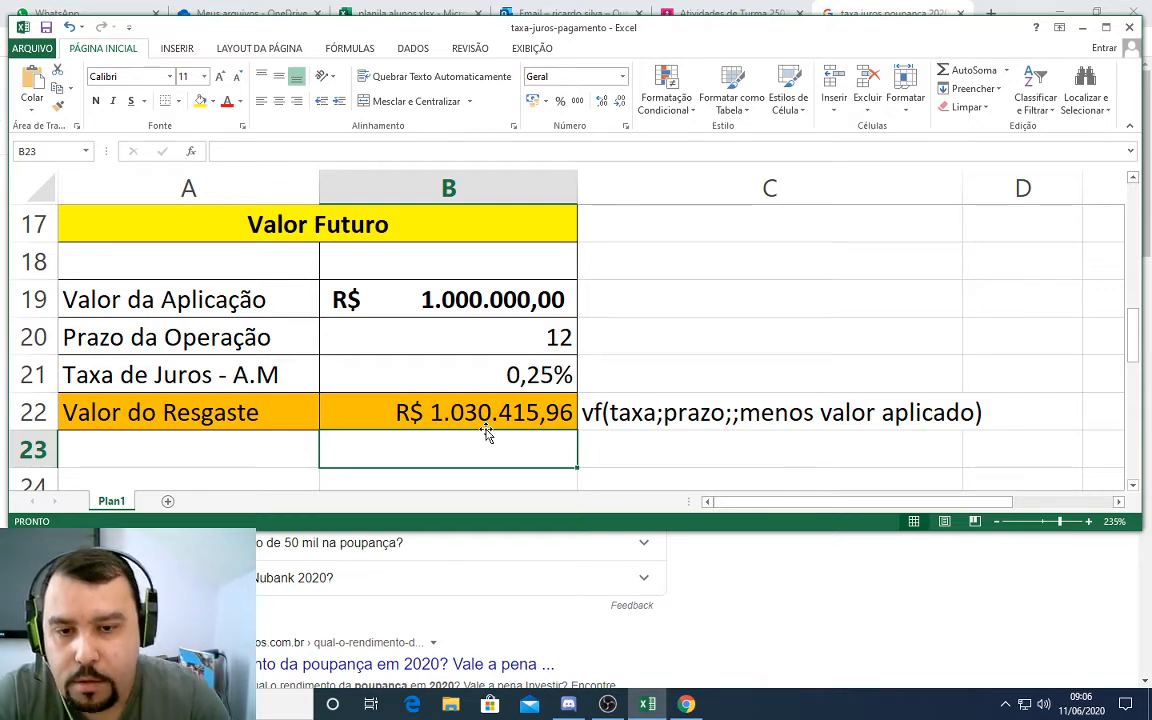
- Set the Prazo da Operação in B20 to 1 and inspect the VF formula in B22
click(558, 334)
text(1)
key(Return)
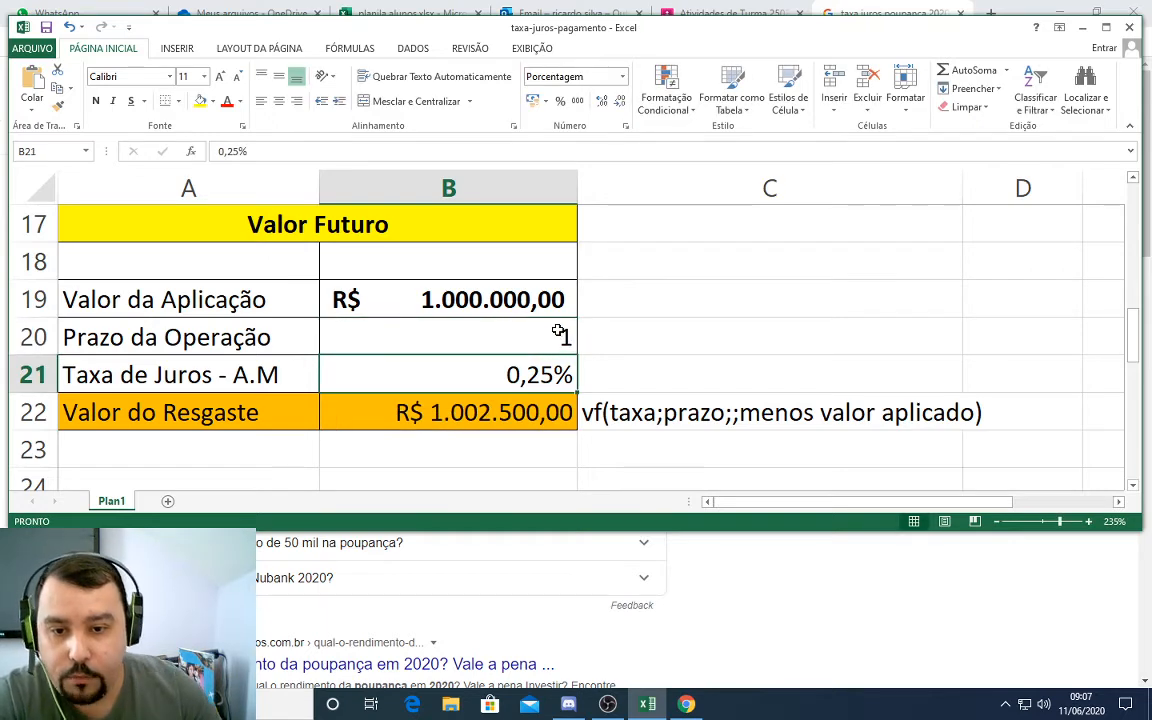
click(486, 408)
double_click(478, 412)
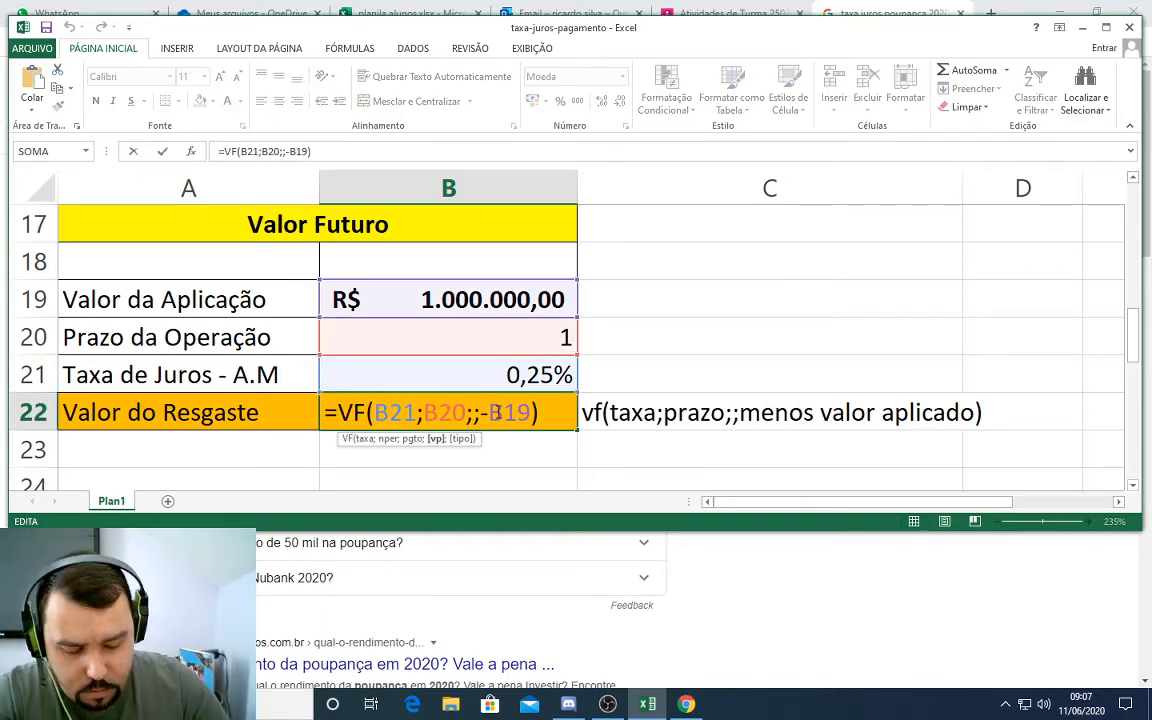
key(Return)
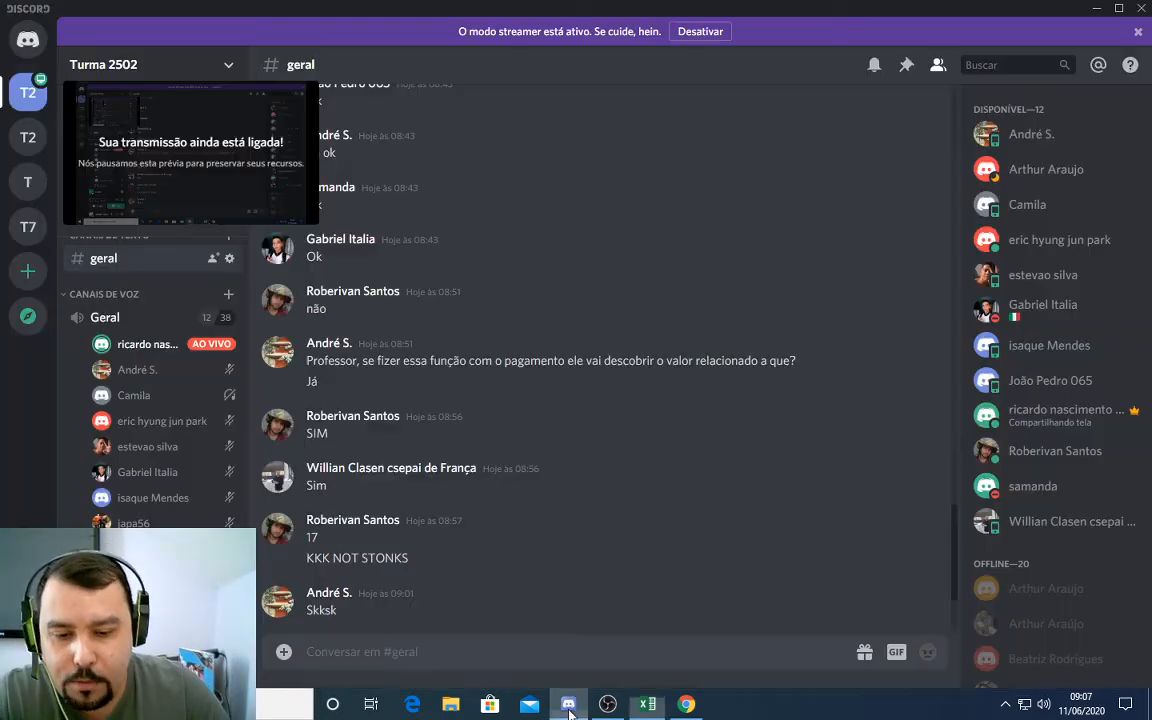
- Check Discord's #geral channel for the students' replies, going back to the Valor do Resgaste in B22 in Excel between checks
click(568, 704)
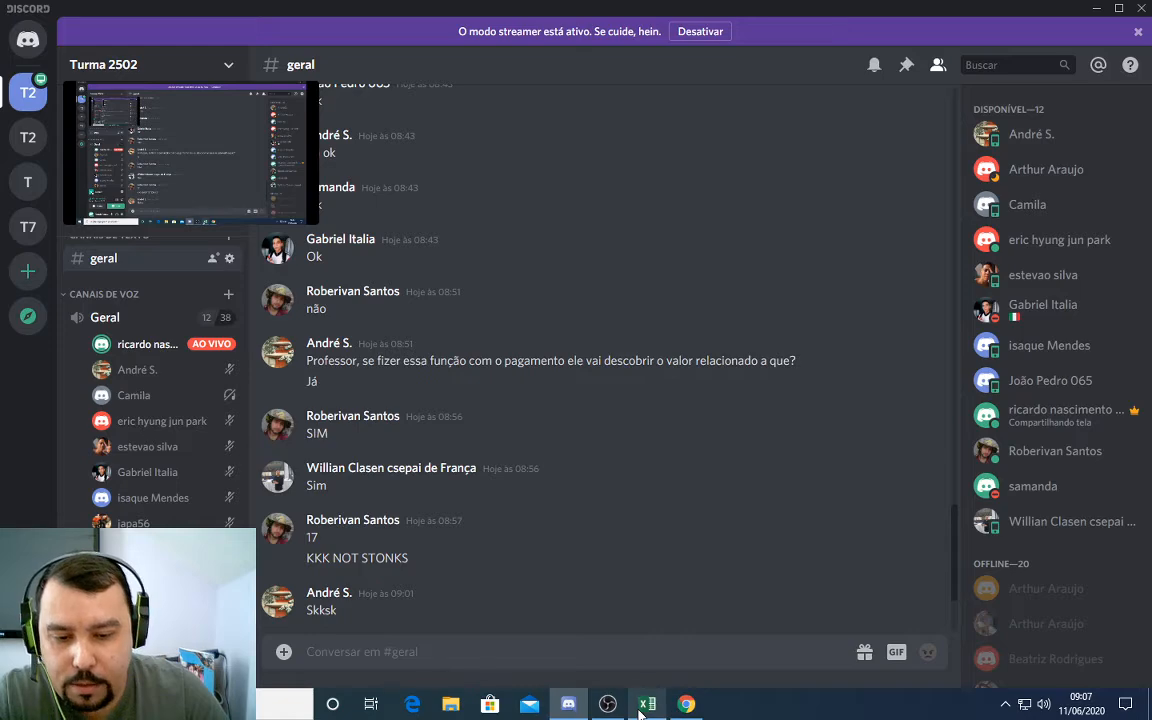
mouse_move(640, 708)
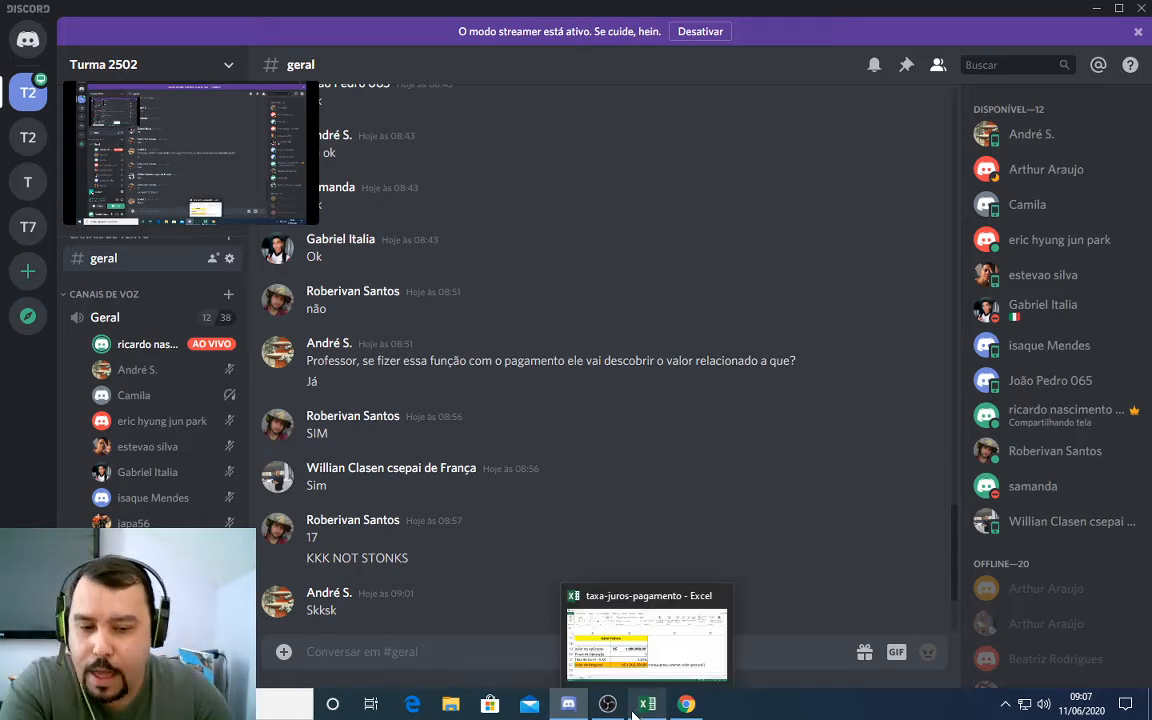
click(633, 713)
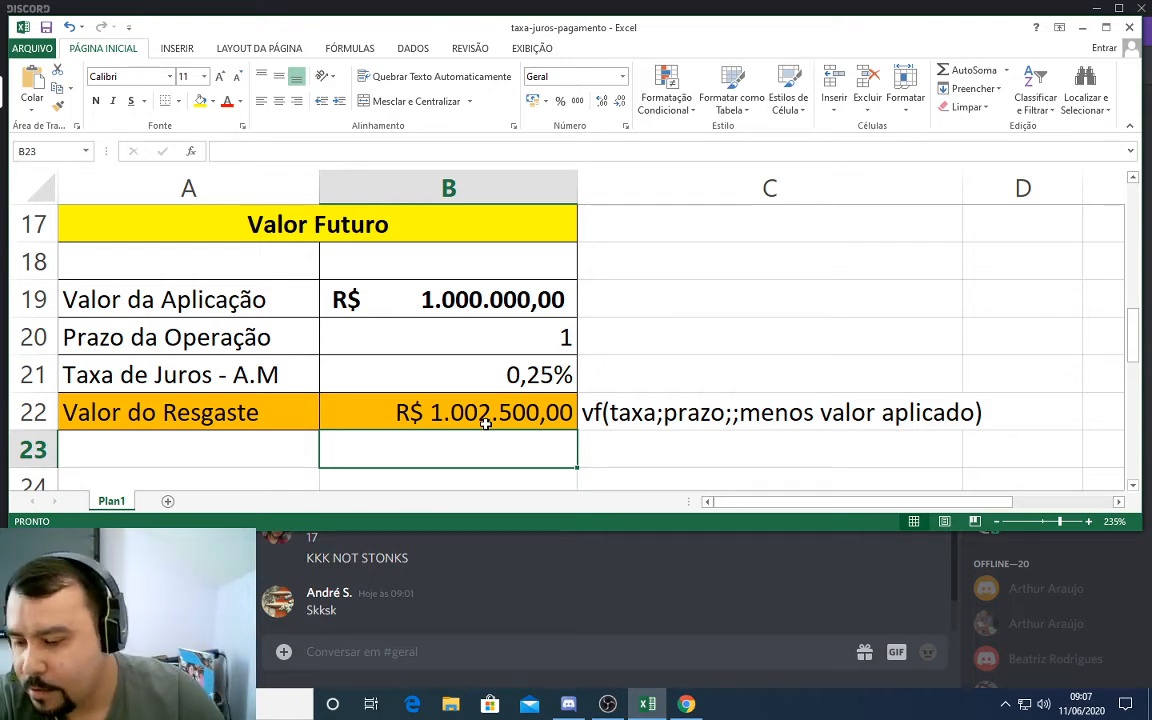
click(298, 578)
scroll(185, 480, down, 2)
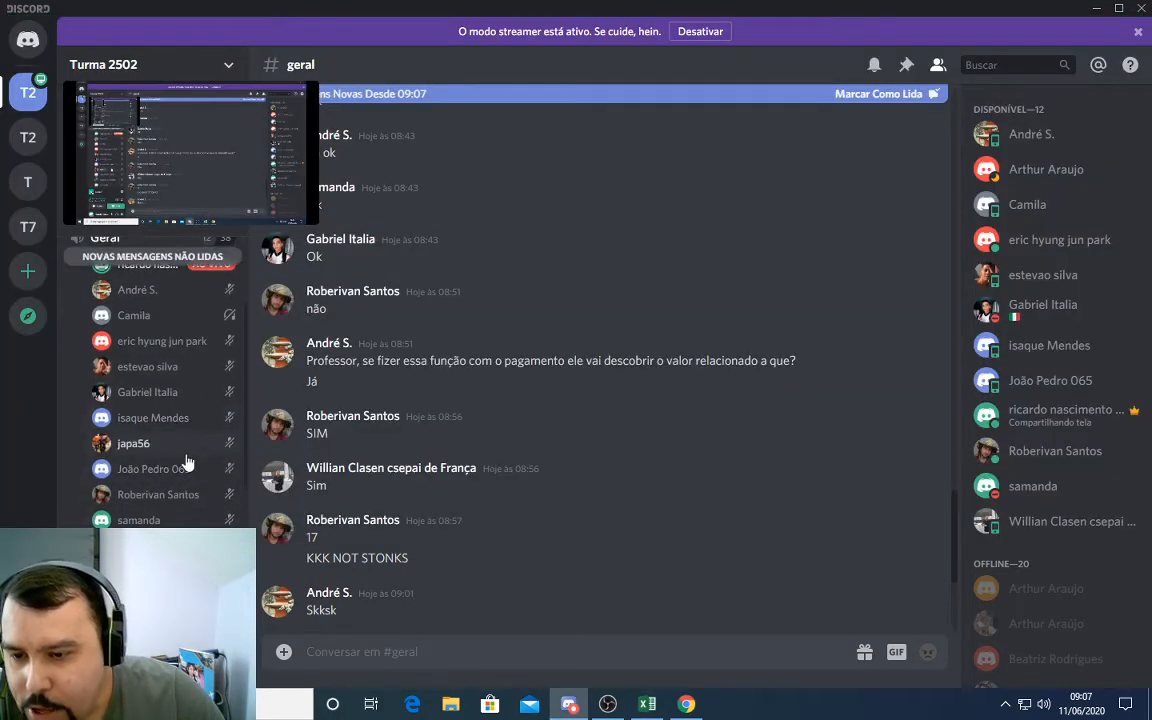
click(648, 705)
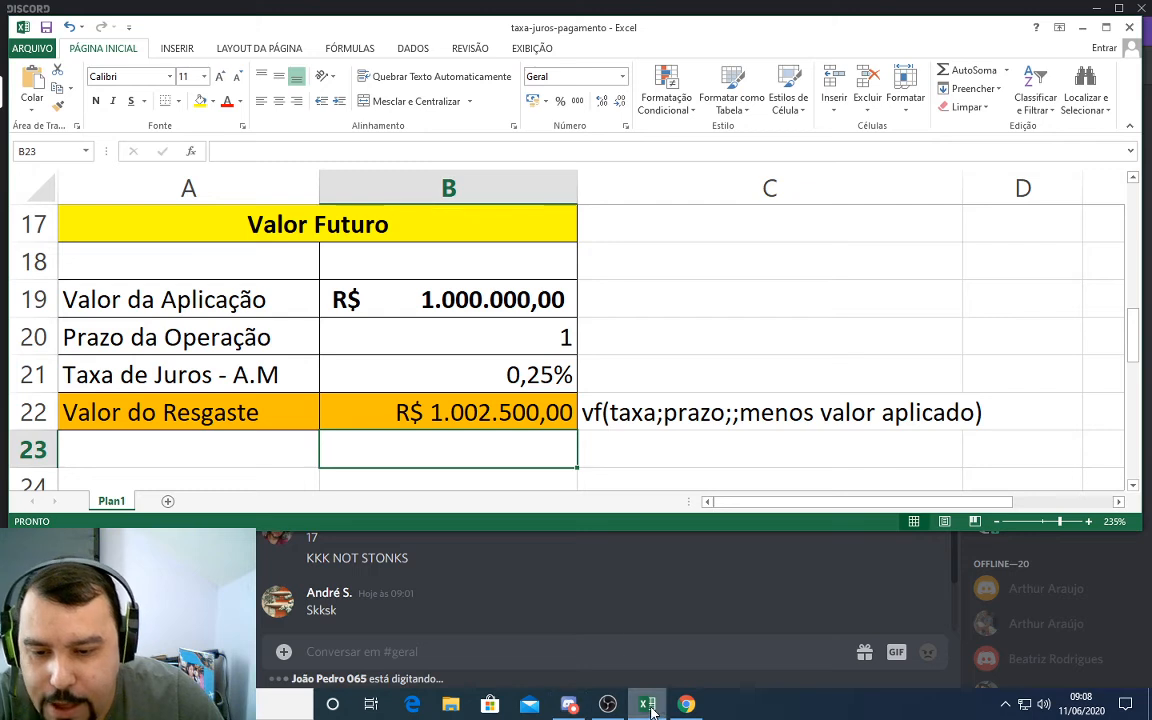
click(518, 420)
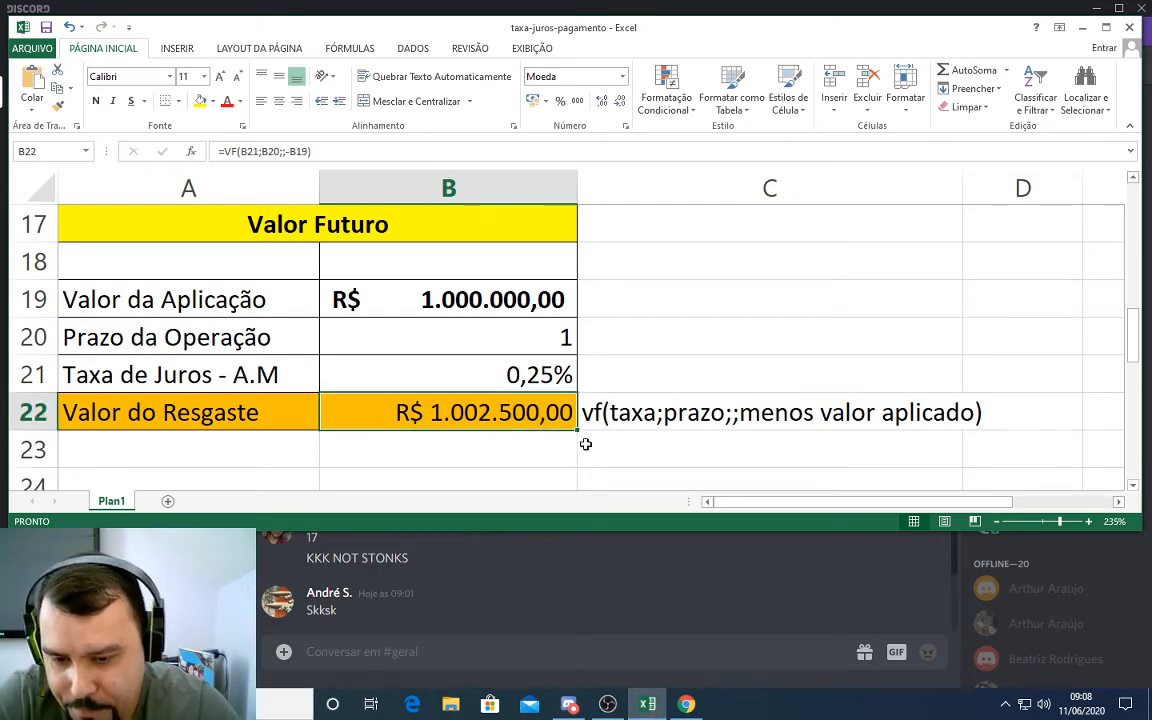
key(alt+Tab)
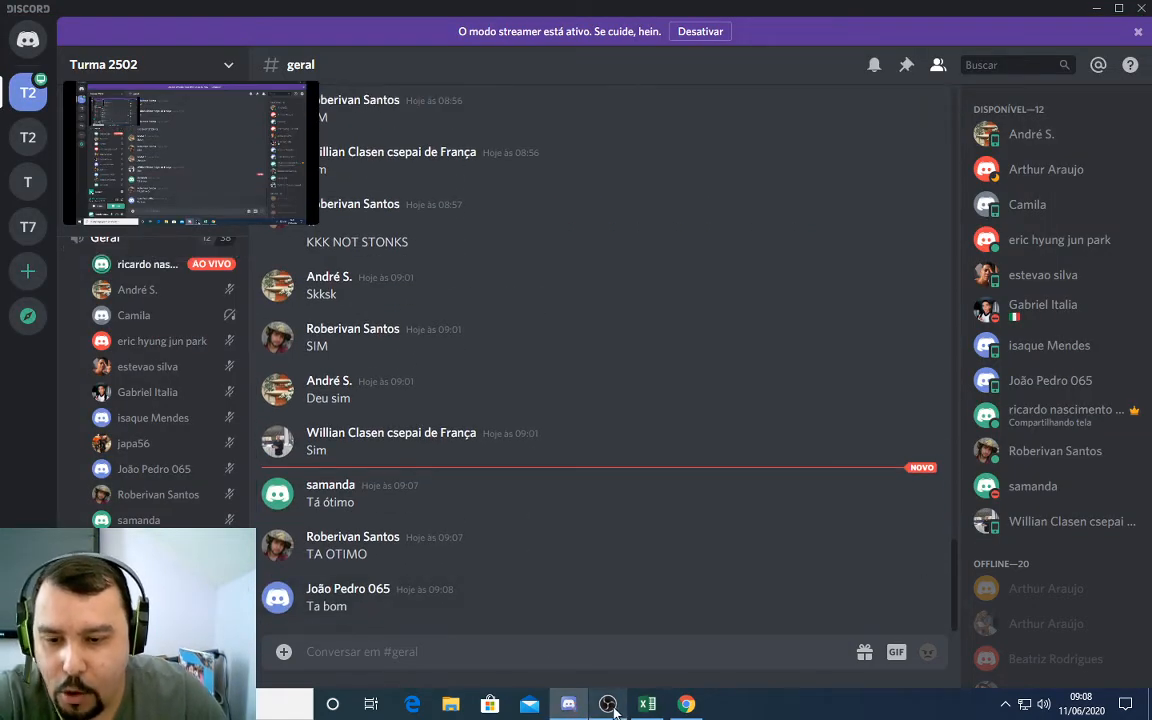
- Switch back to Excel and set the Prazo da Operação in B20 to 12
mouse_move(648, 710)
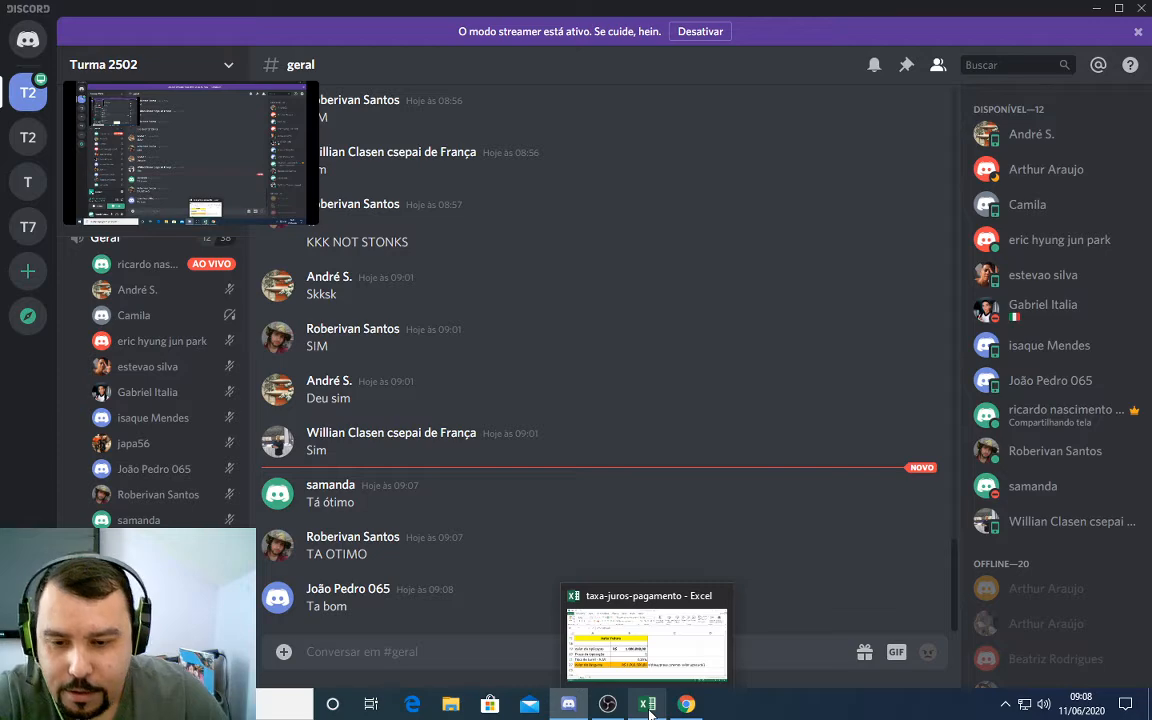
click(590, 636)
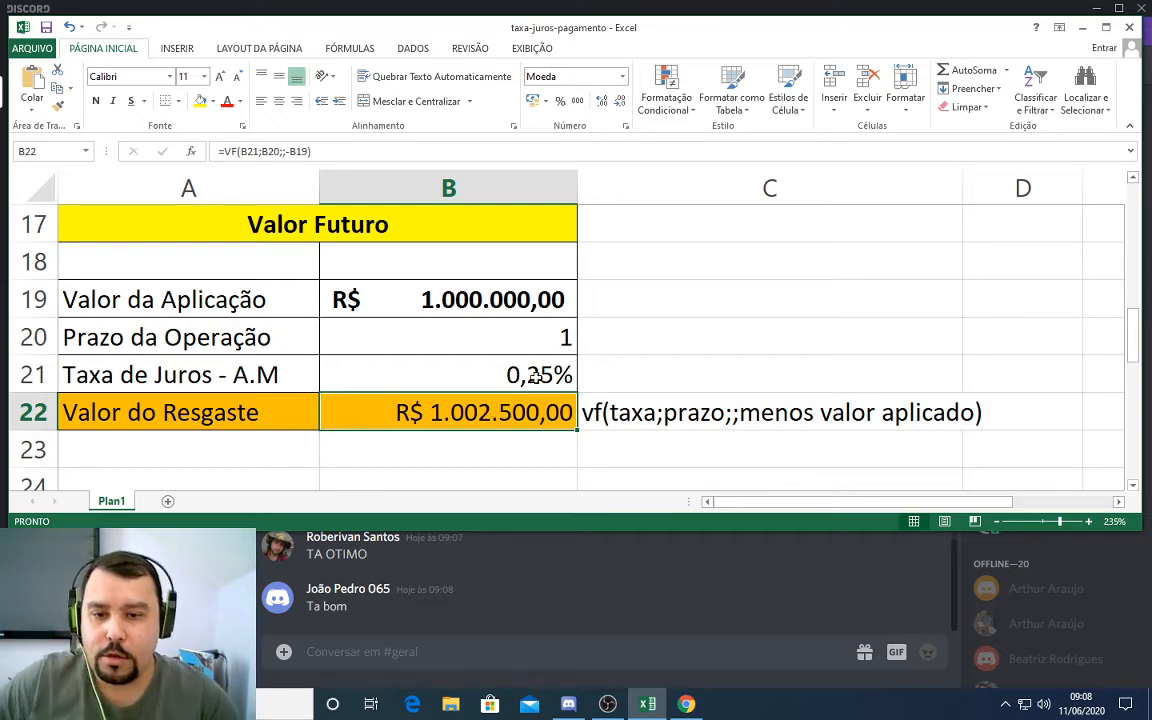
click(528, 375)
click(532, 411)
click(535, 377)
click(556, 337)
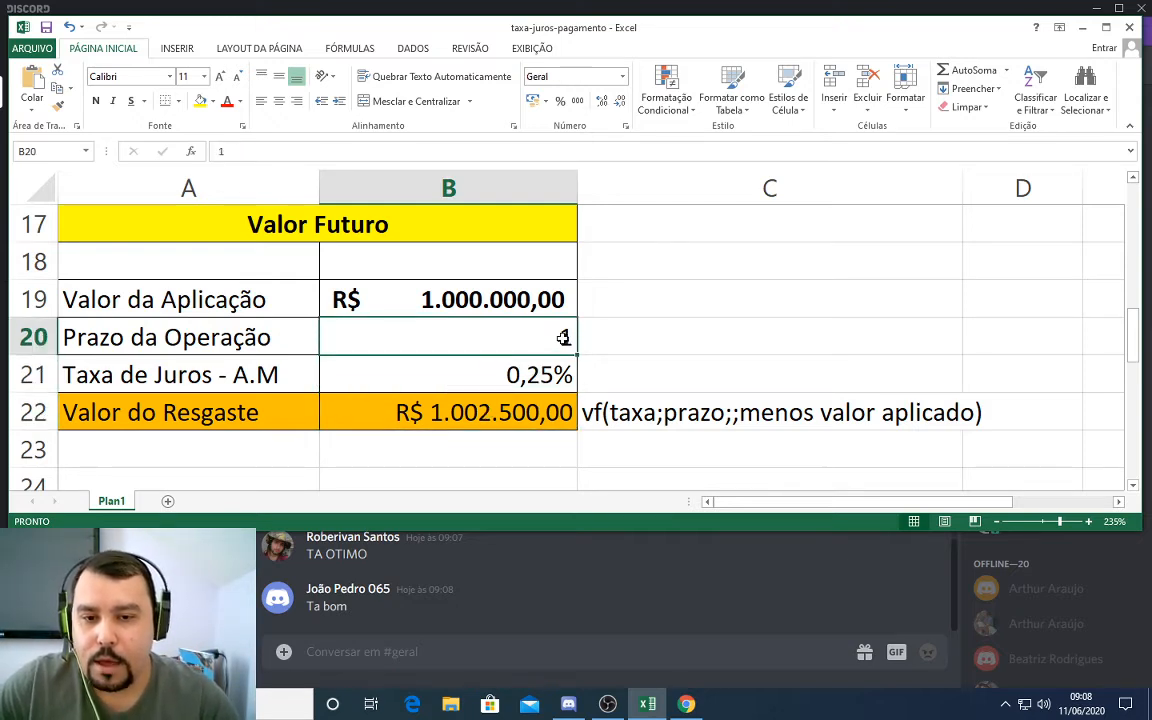
text(12)
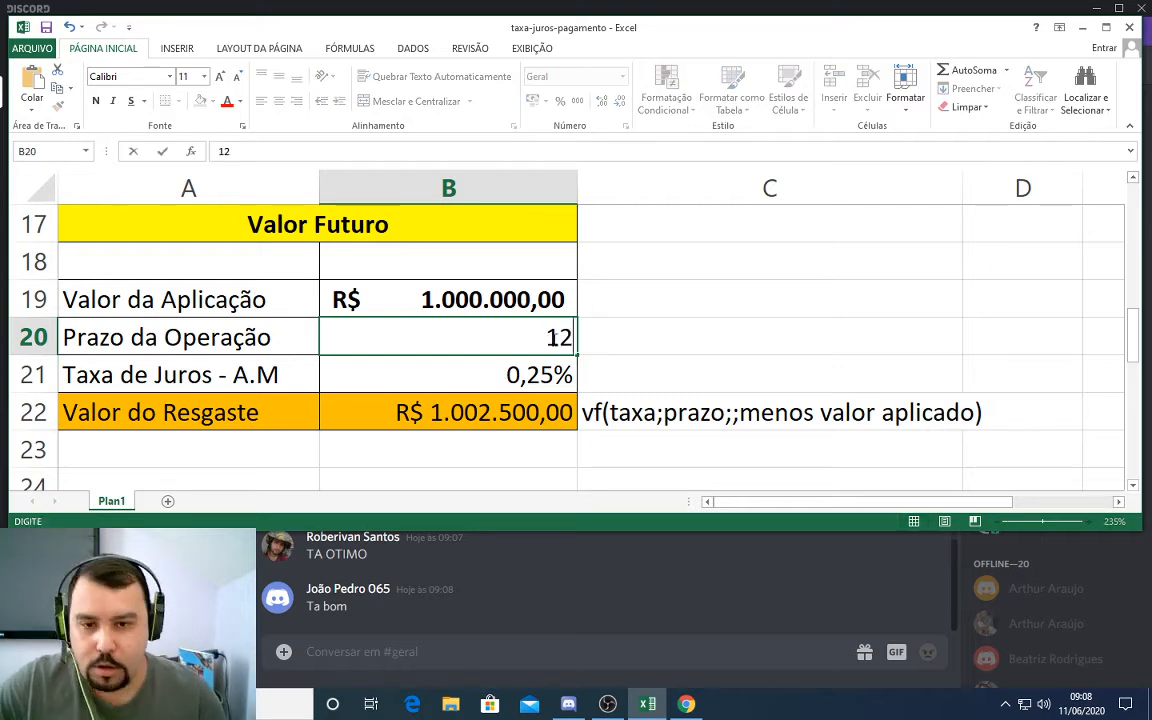
key(Return)
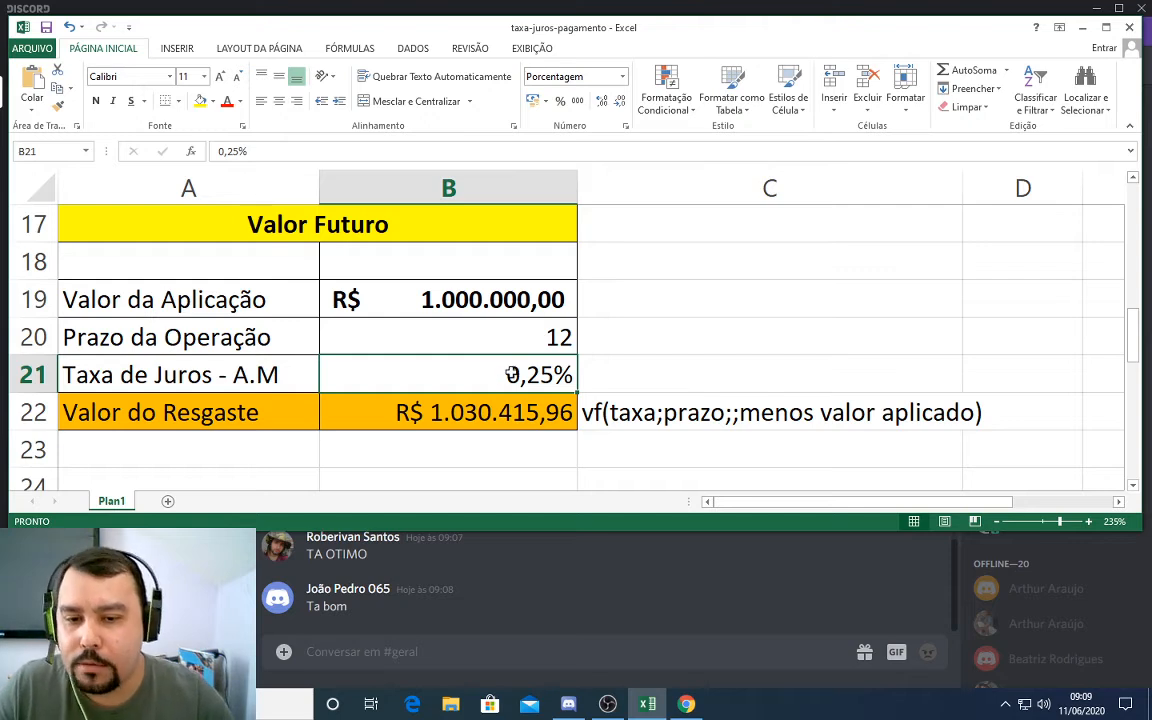
- Set the Taxa de Juros - A.M in B21 to 1,05% and the Valor da Aplicação in B19 to 2500
text(1,05)
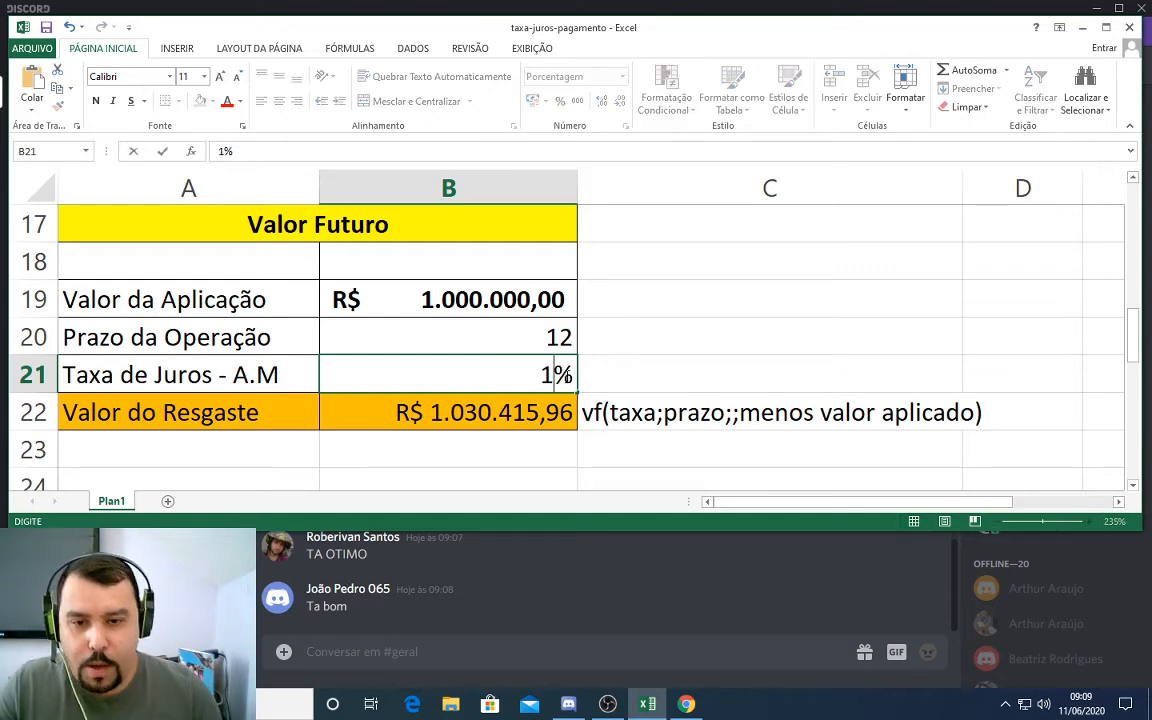
key(Return)
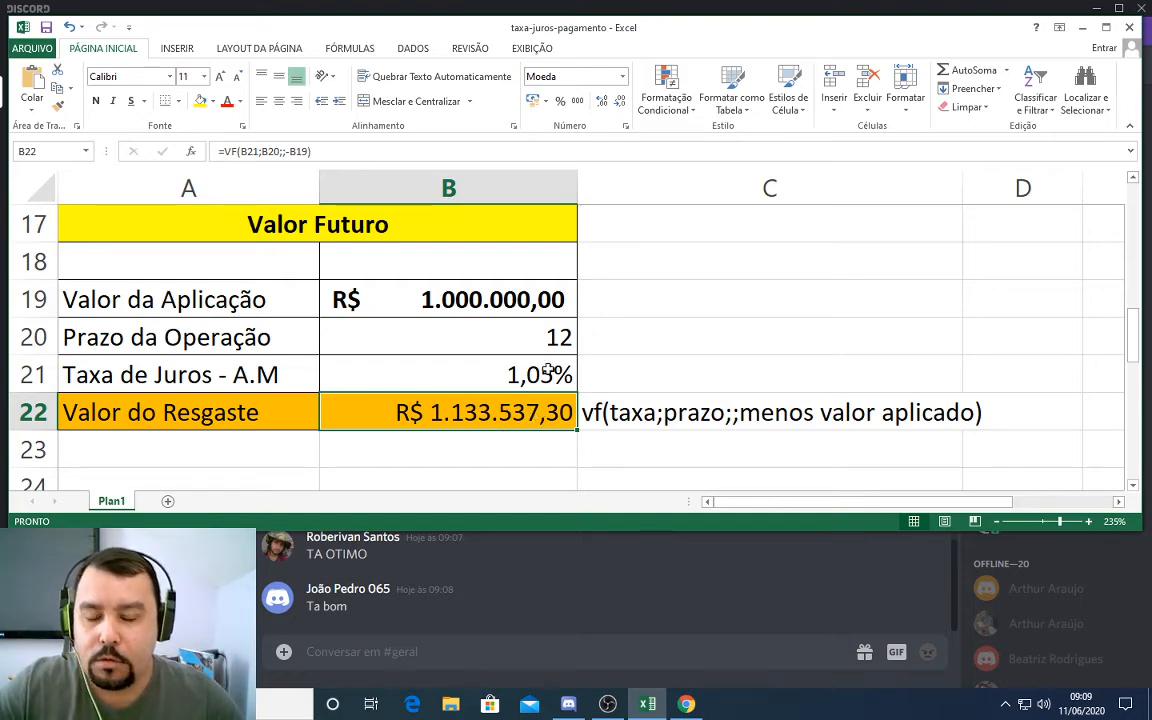
click(450, 295)
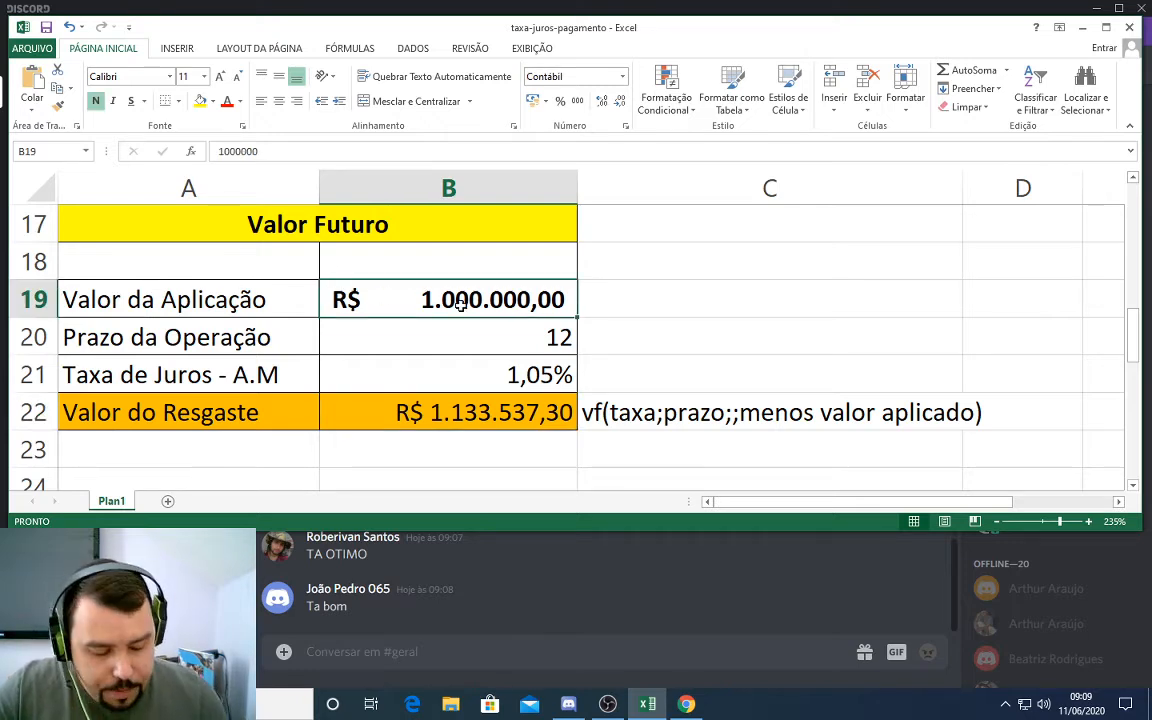
text(2500)
key(Return)
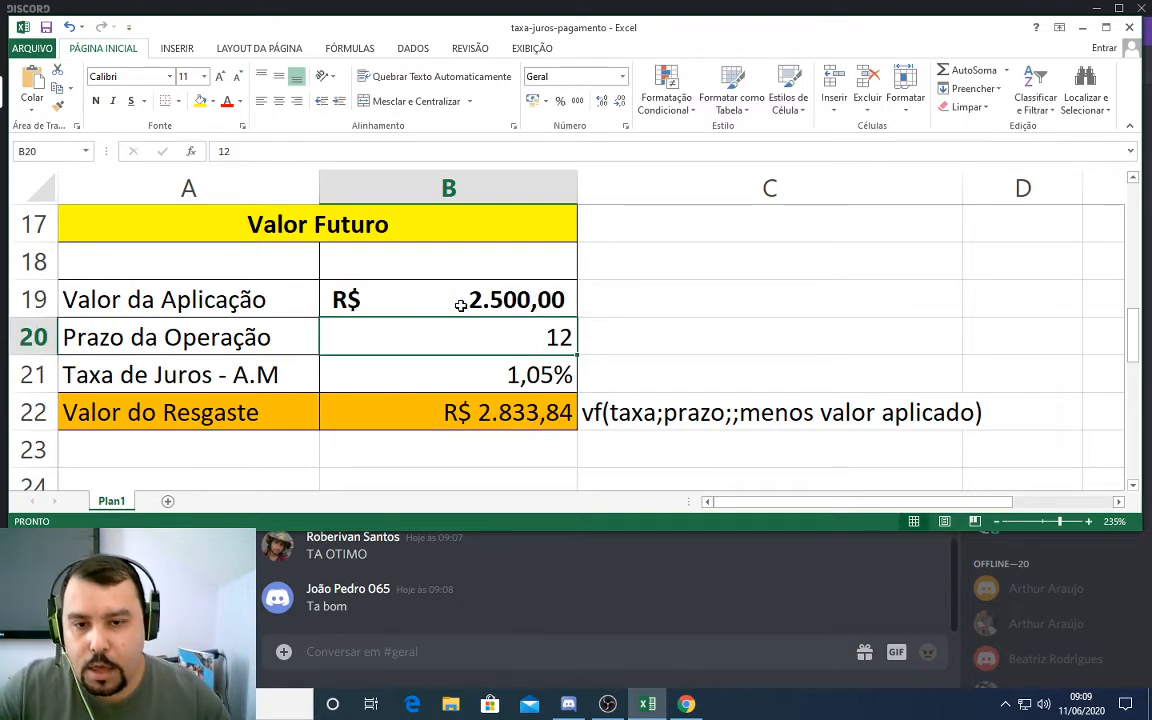
- Review the amount, term, rate and redemption value in B19:B22, and examine each argument of the VF formula in B22
click(456, 301)
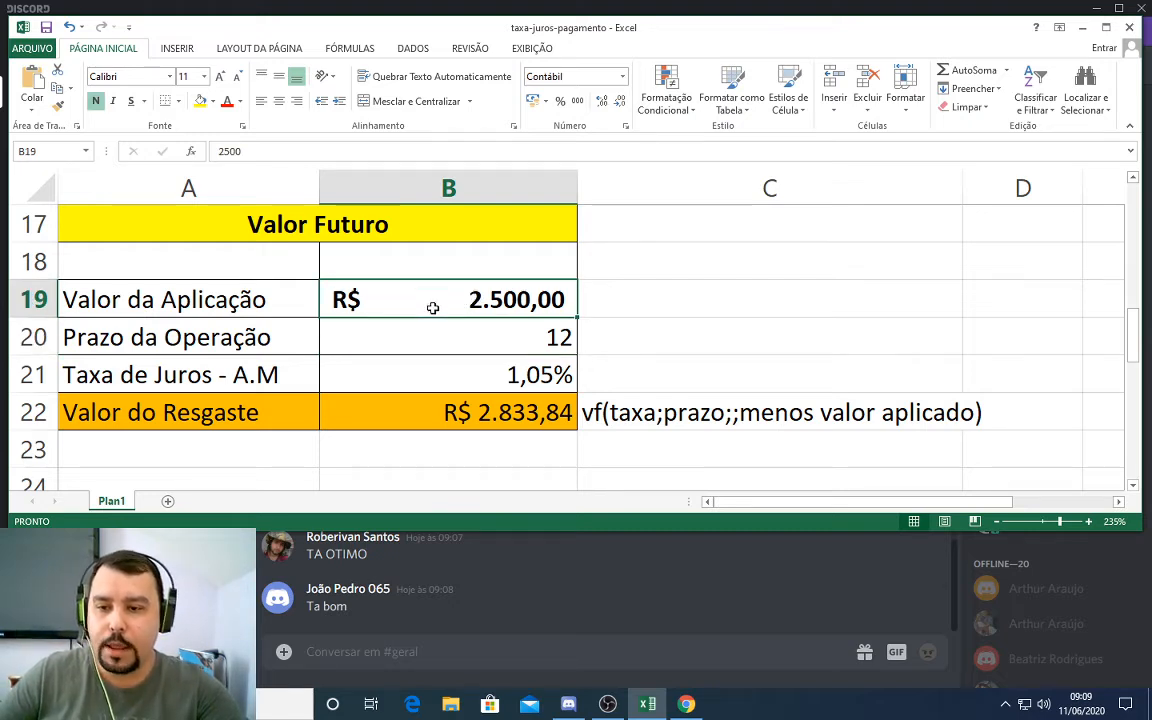
click(445, 340)
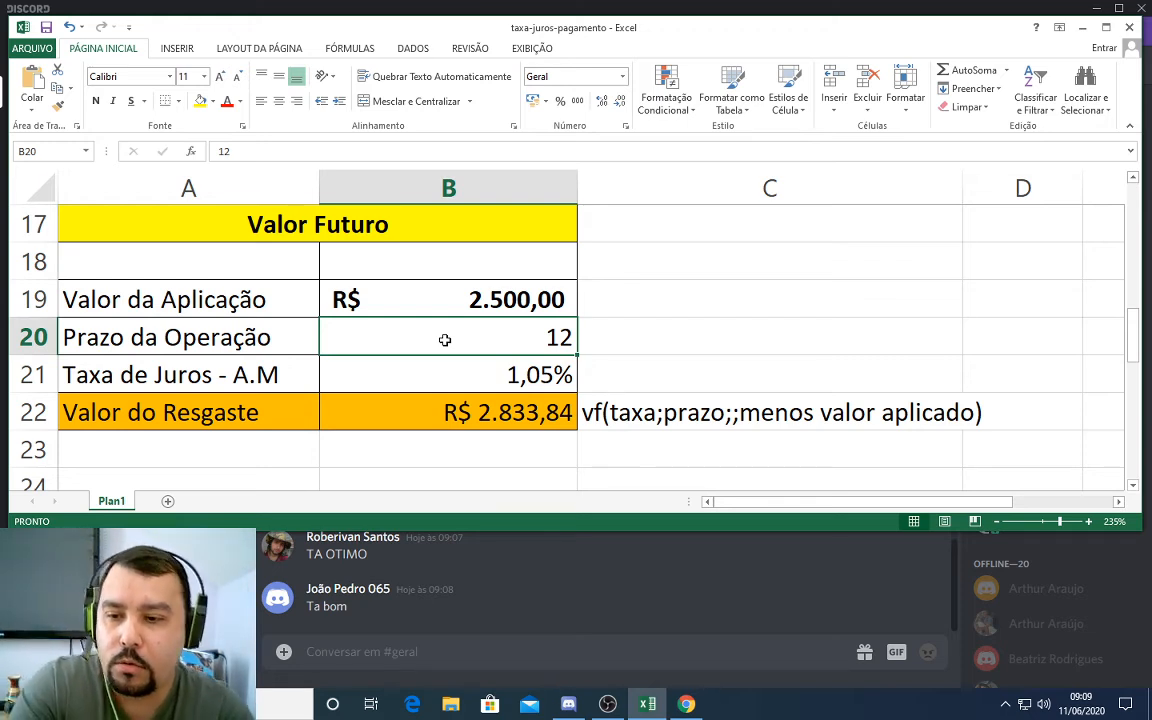
click(483, 374)
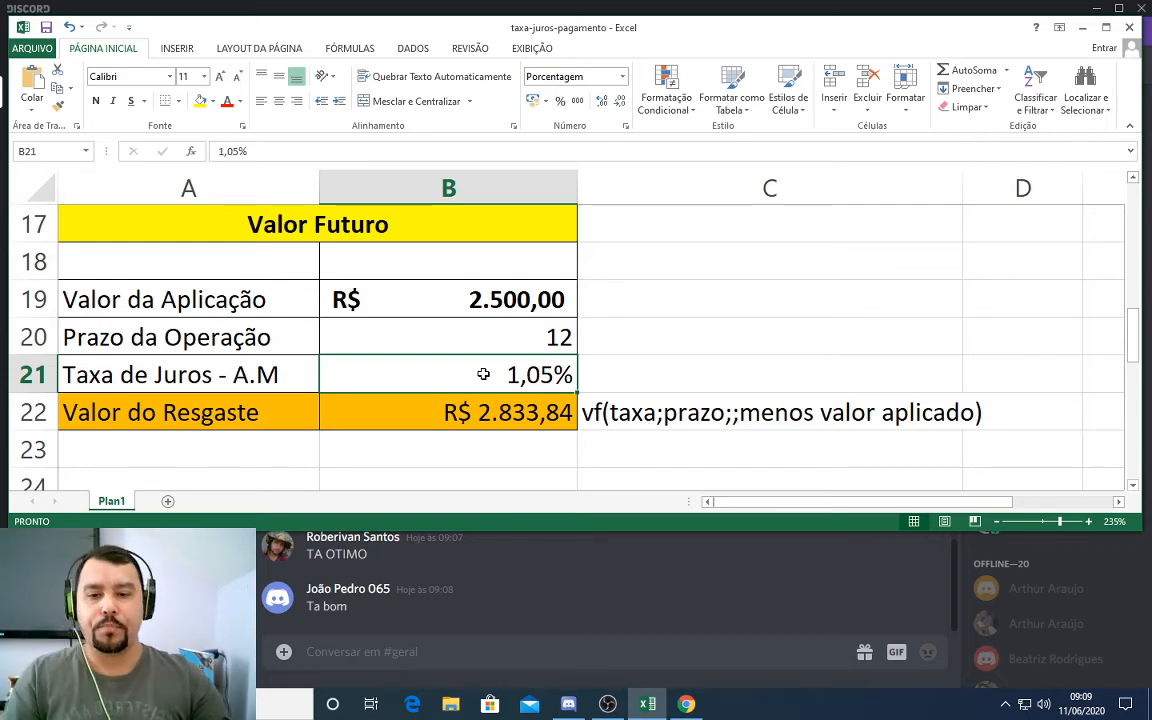
click(527, 420)
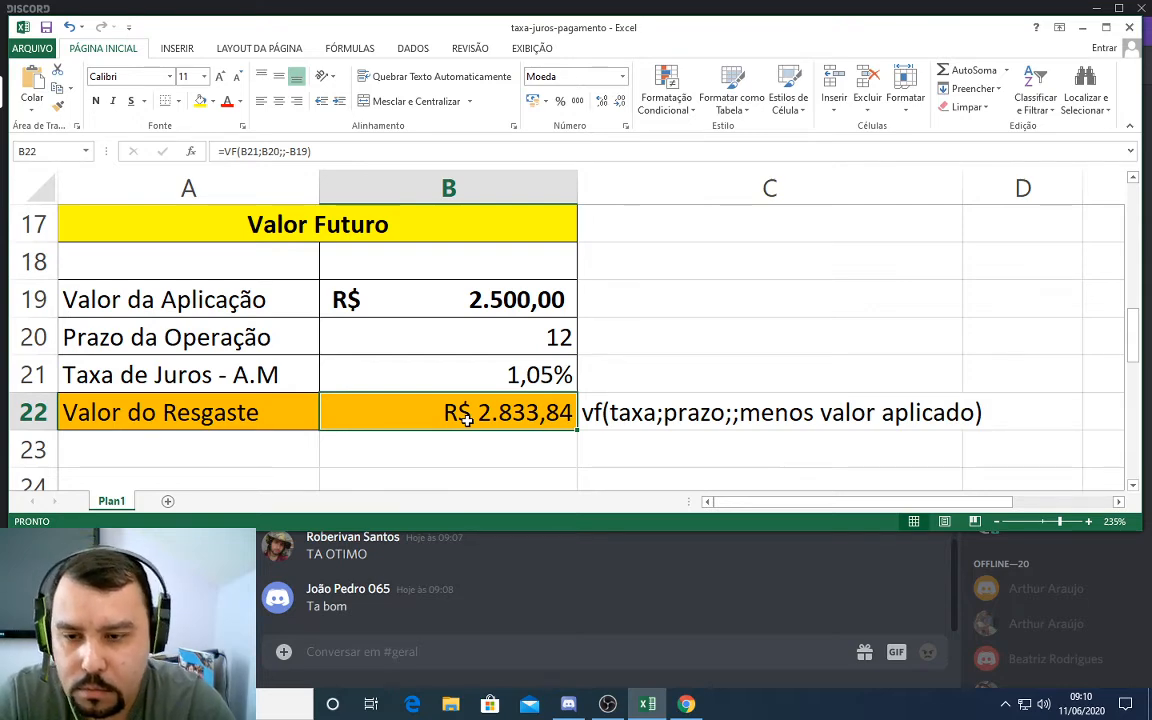
double_click(415, 413)
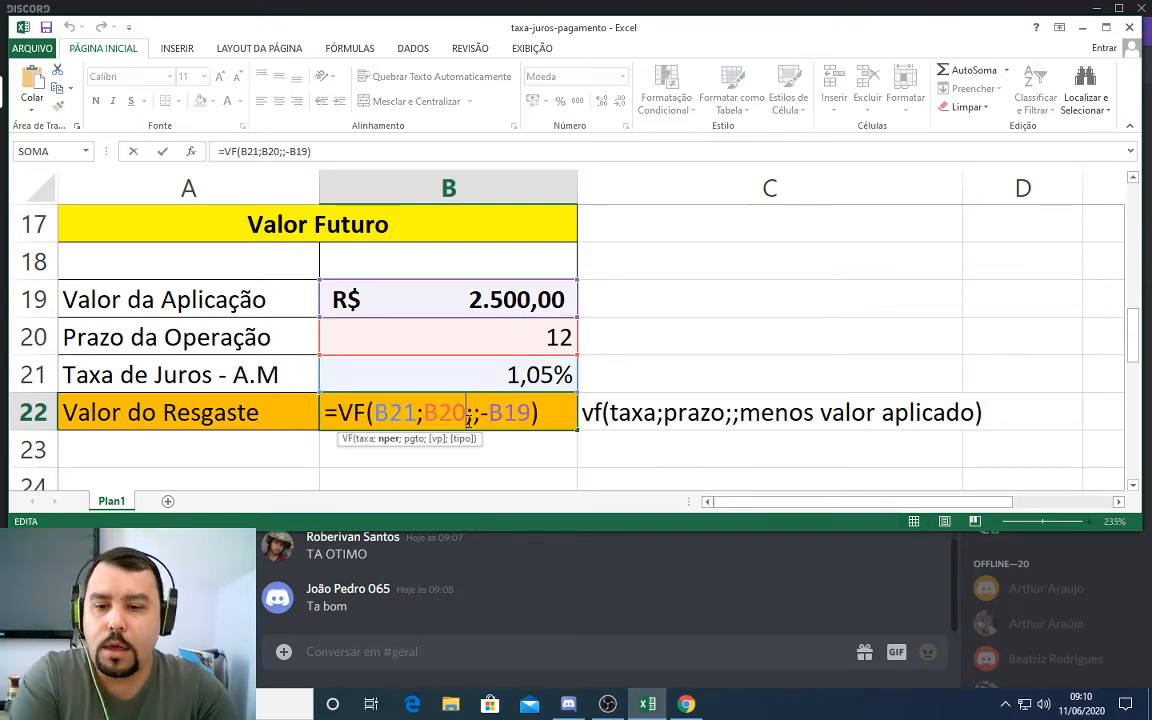
click(412, 413)
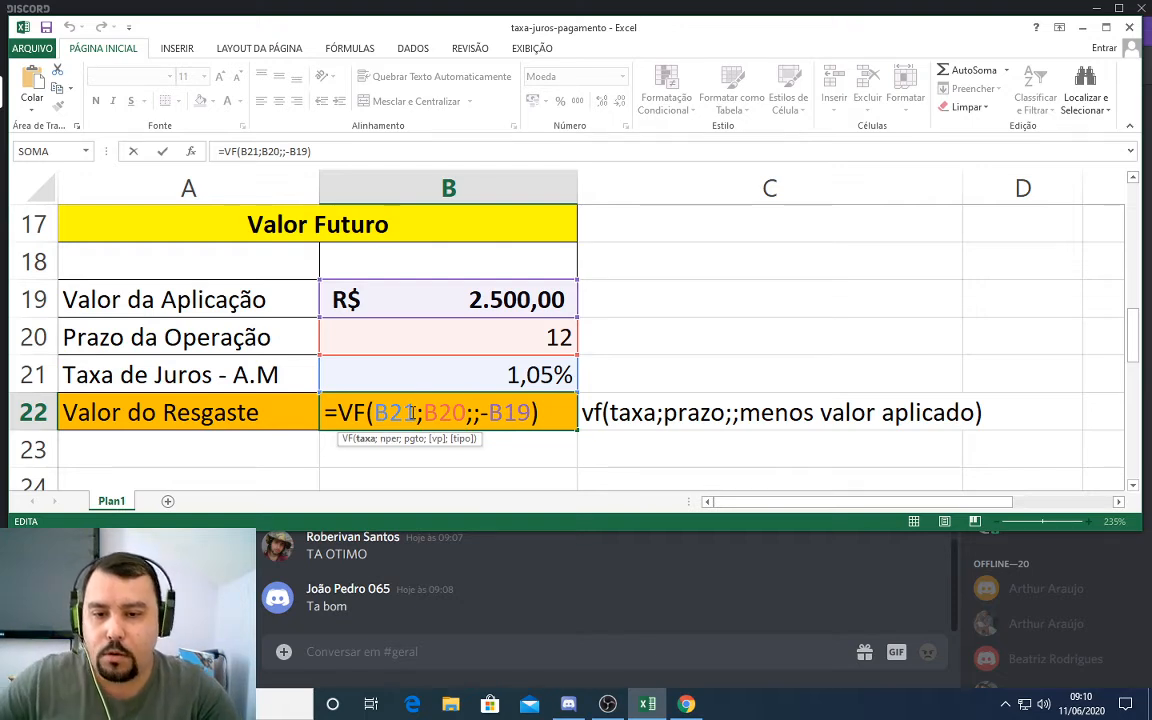
drag(411, 413, 376, 413)
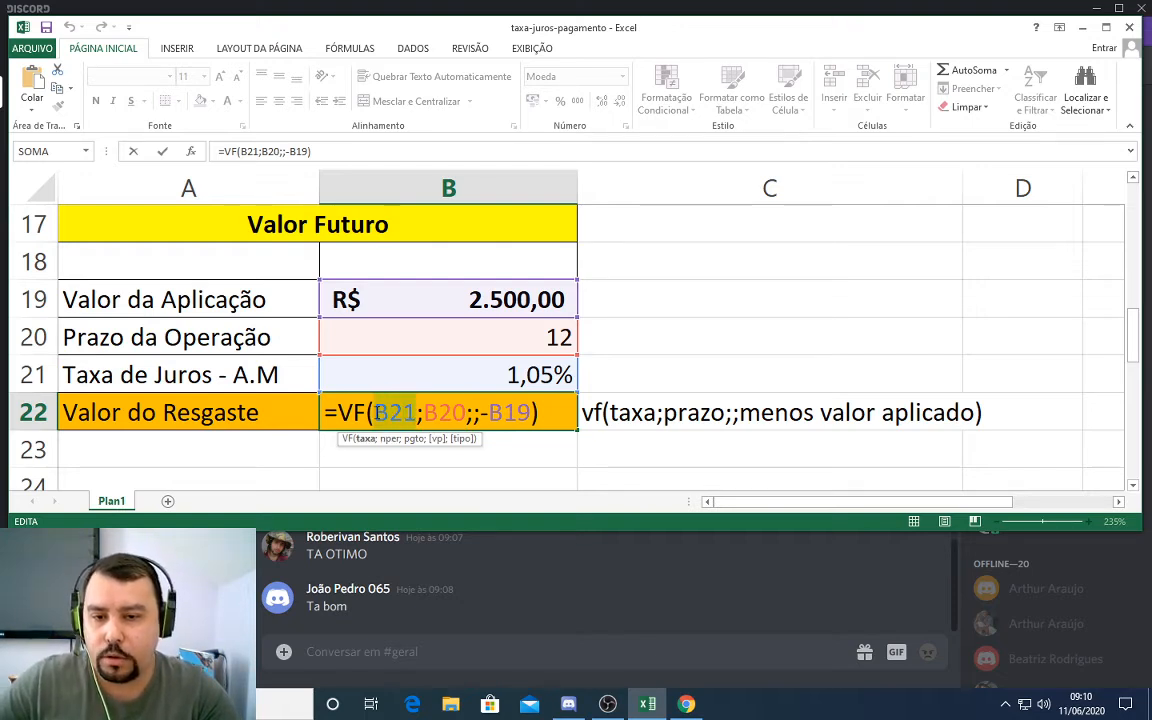
click(425, 413)
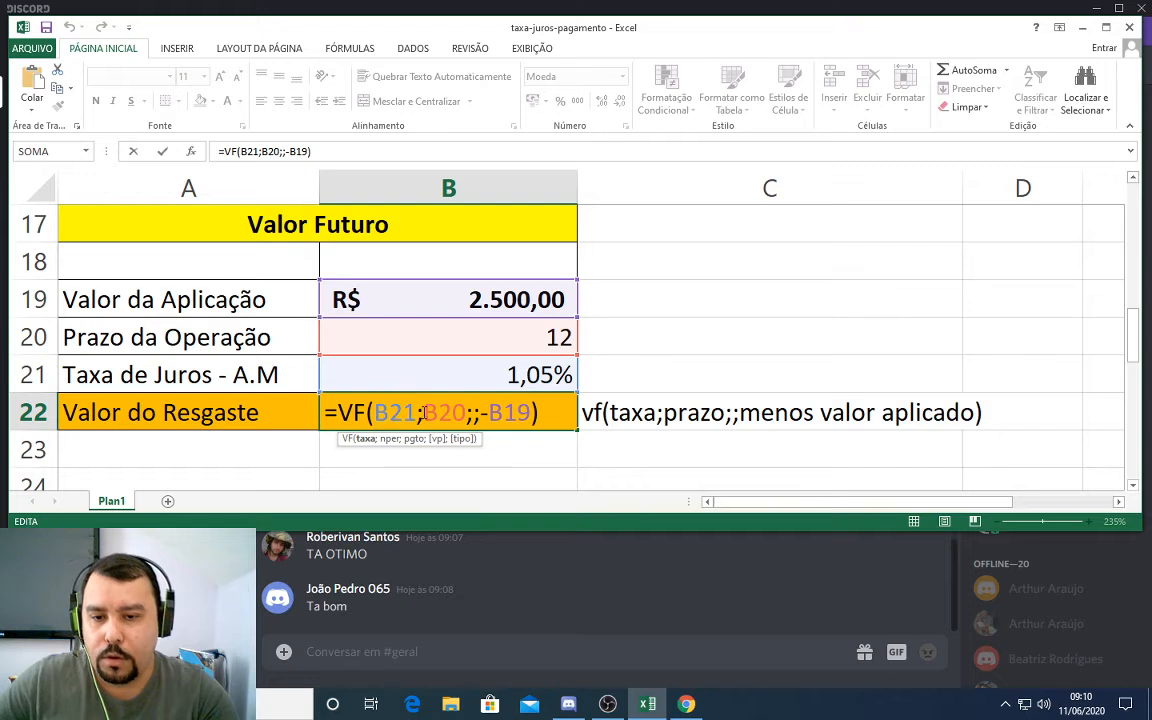
drag(425, 413, 466, 413)
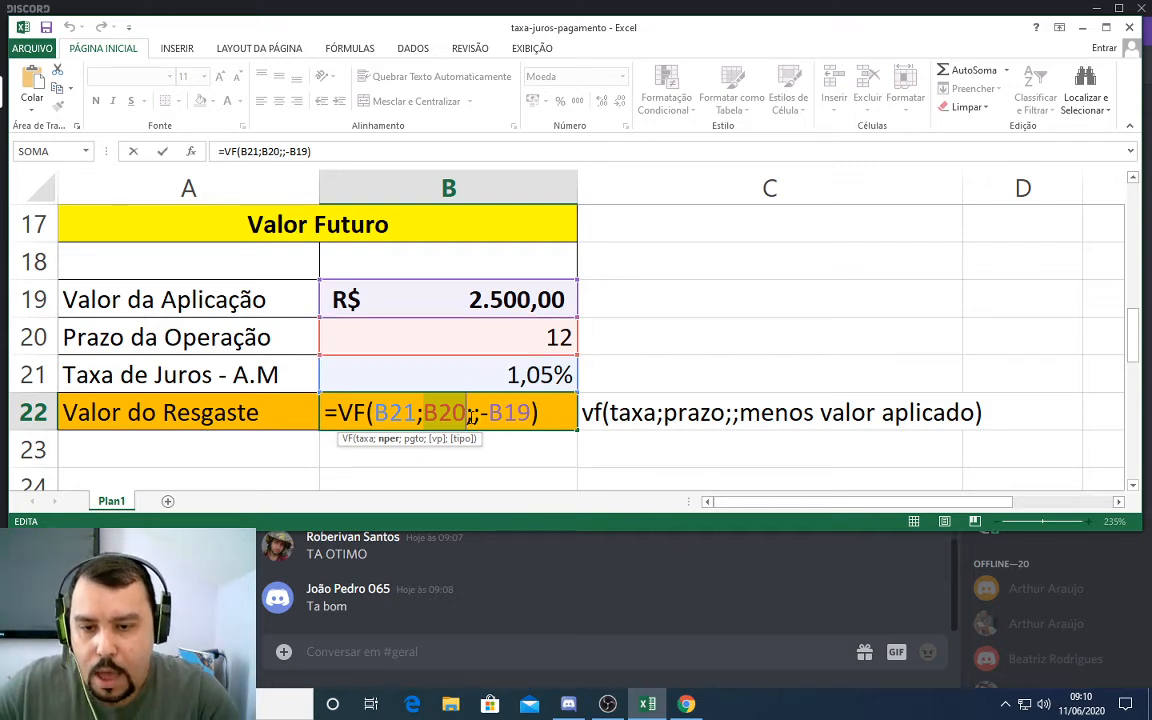
click(471, 414)
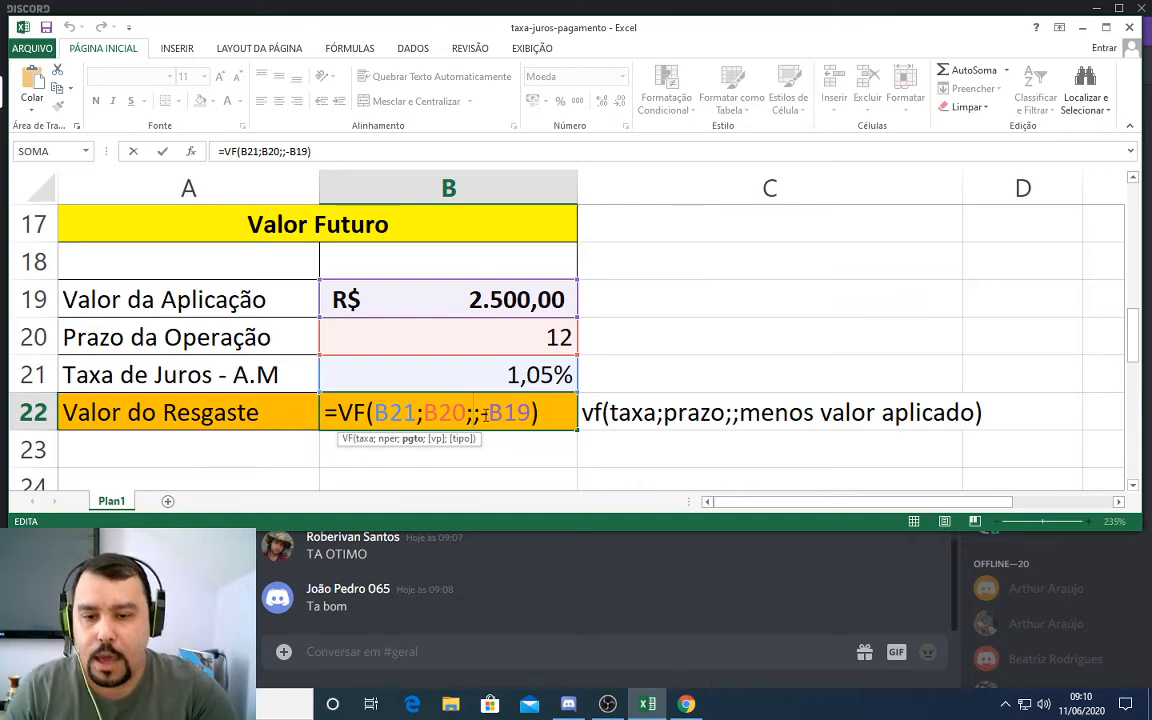
drag(481, 414, 528, 414)
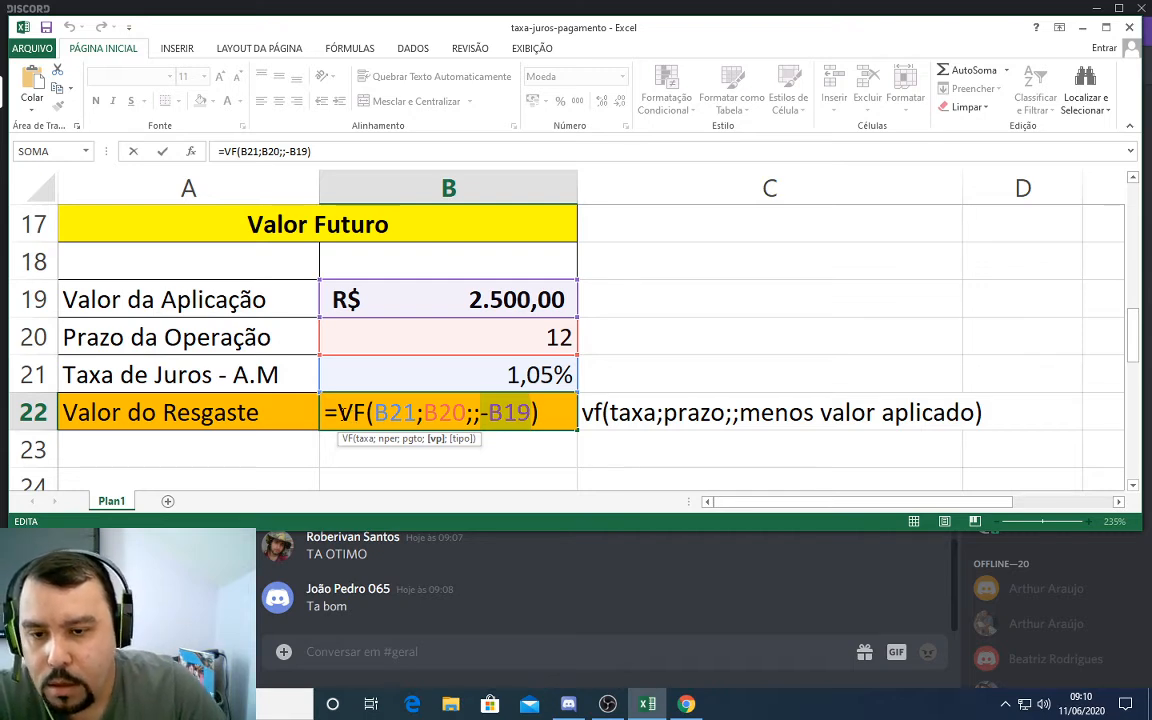
drag(339, 412, 458, 412)
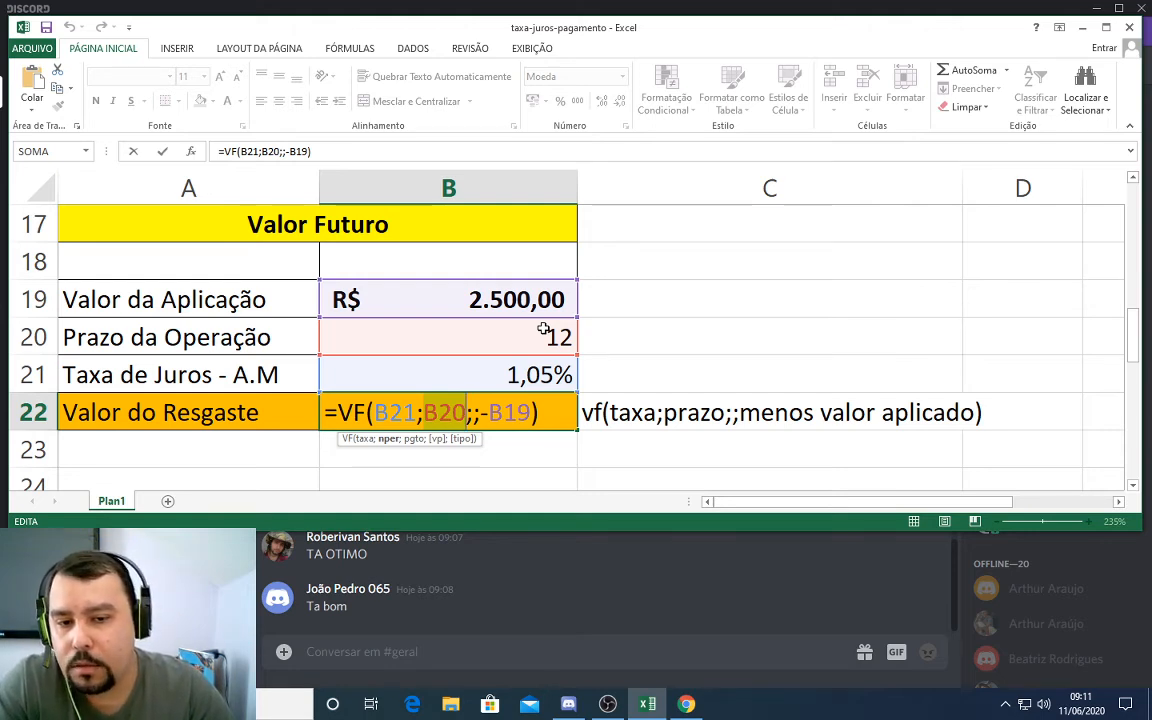
click(474, 416)
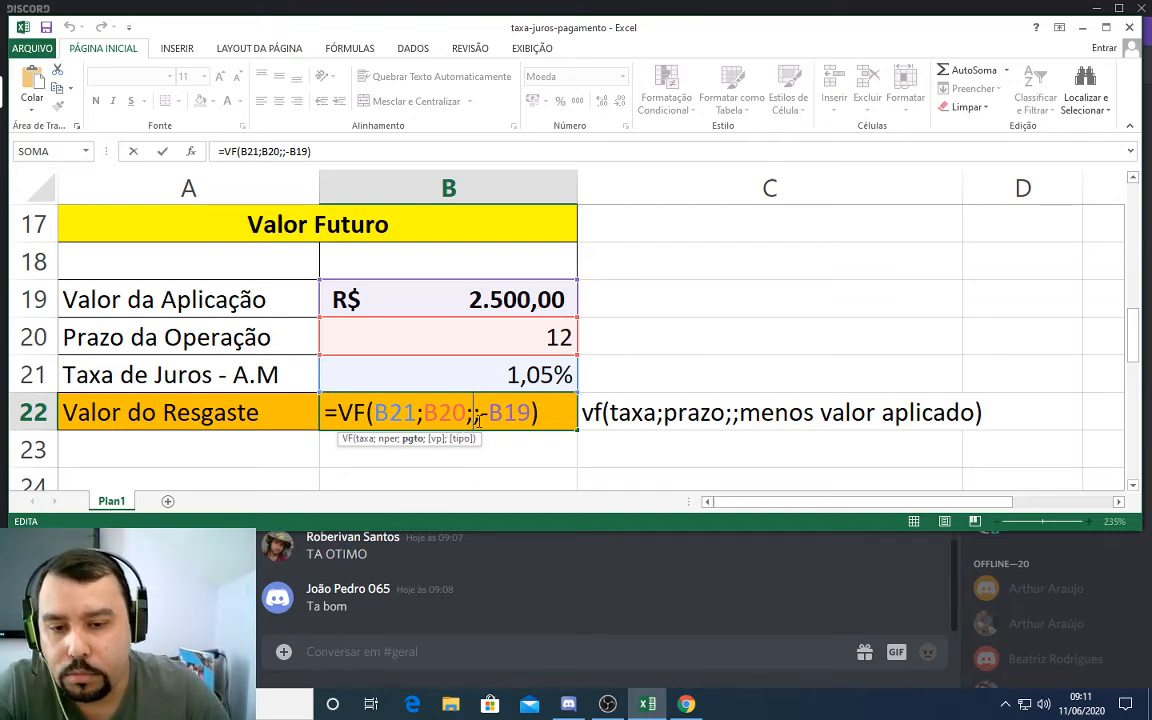
drag(478, 418, 526, 417)
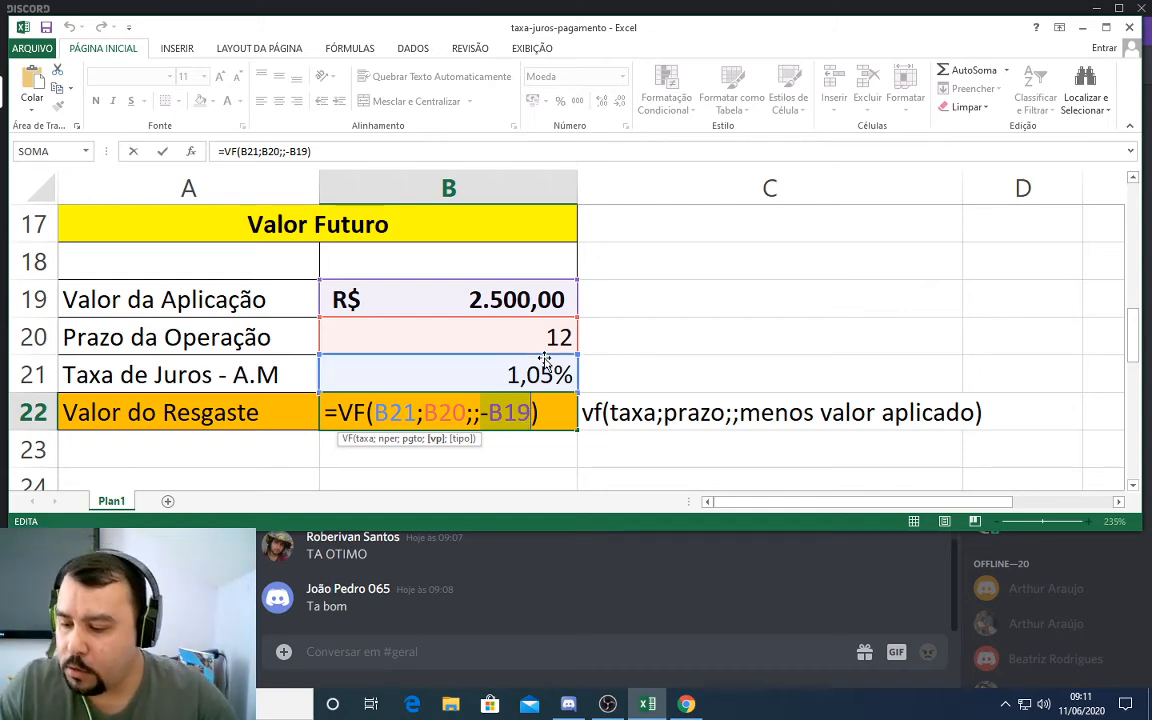
click(560, 410)
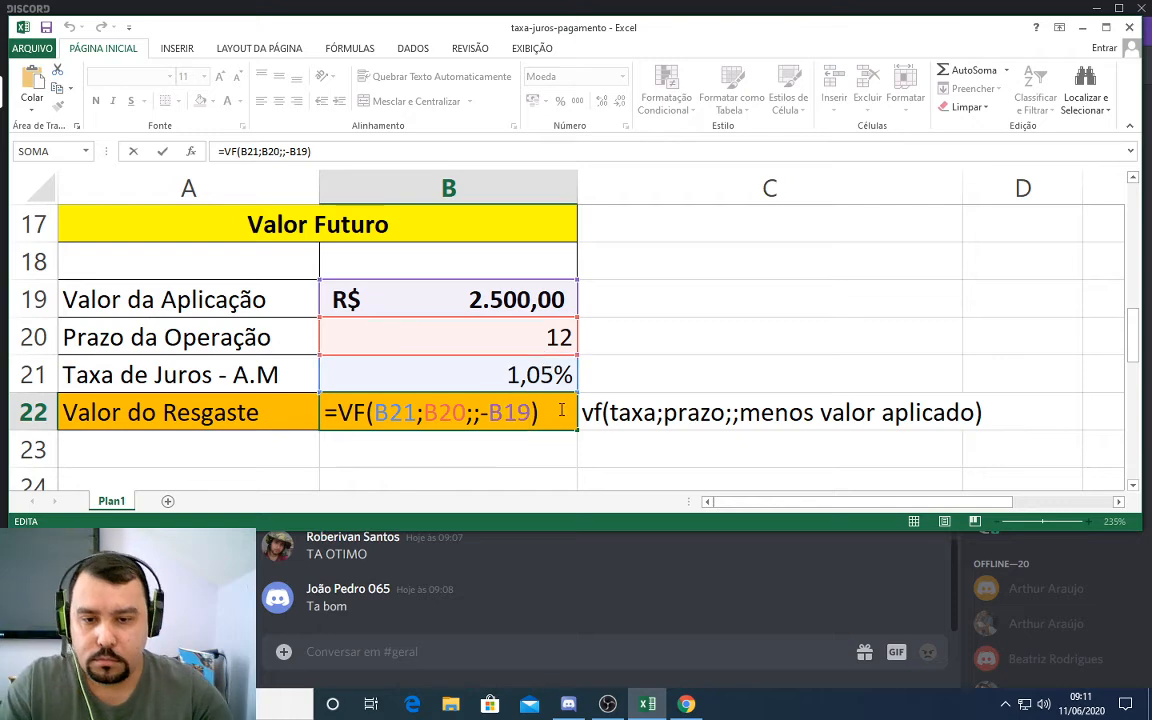
key(Return)
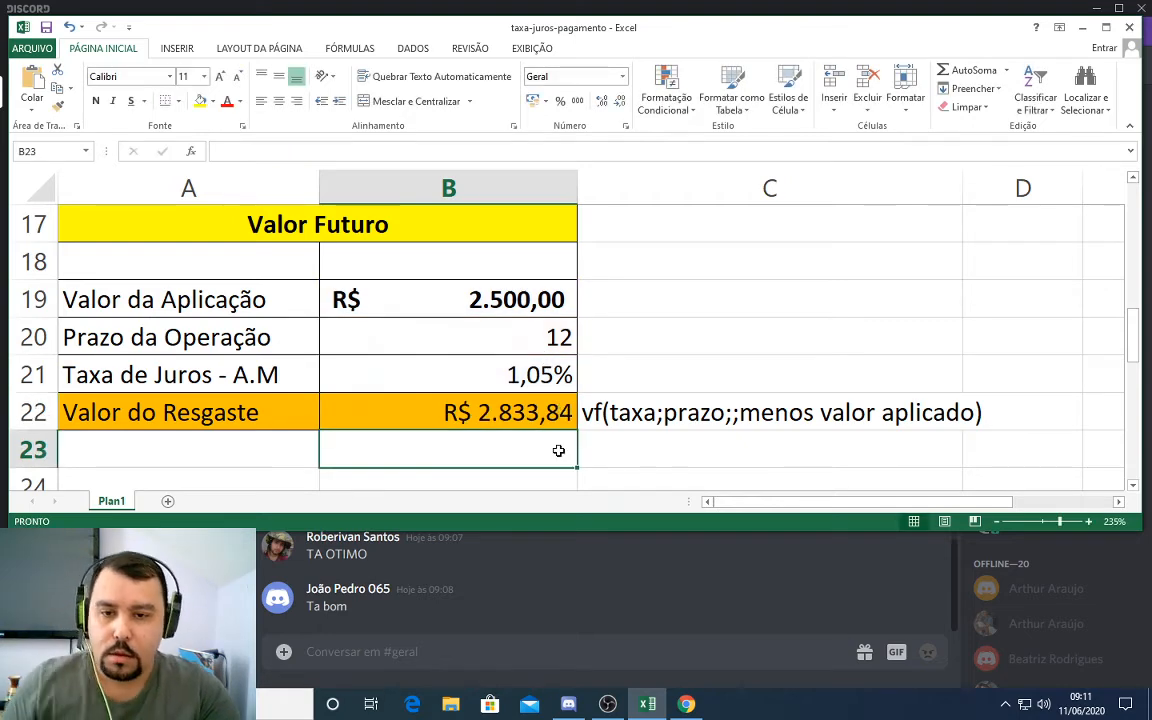
- Set the Valor da Aplicação in B19 to 10000 and check the Valor do Resgaste in B22
click(528, 305)
text(10000)
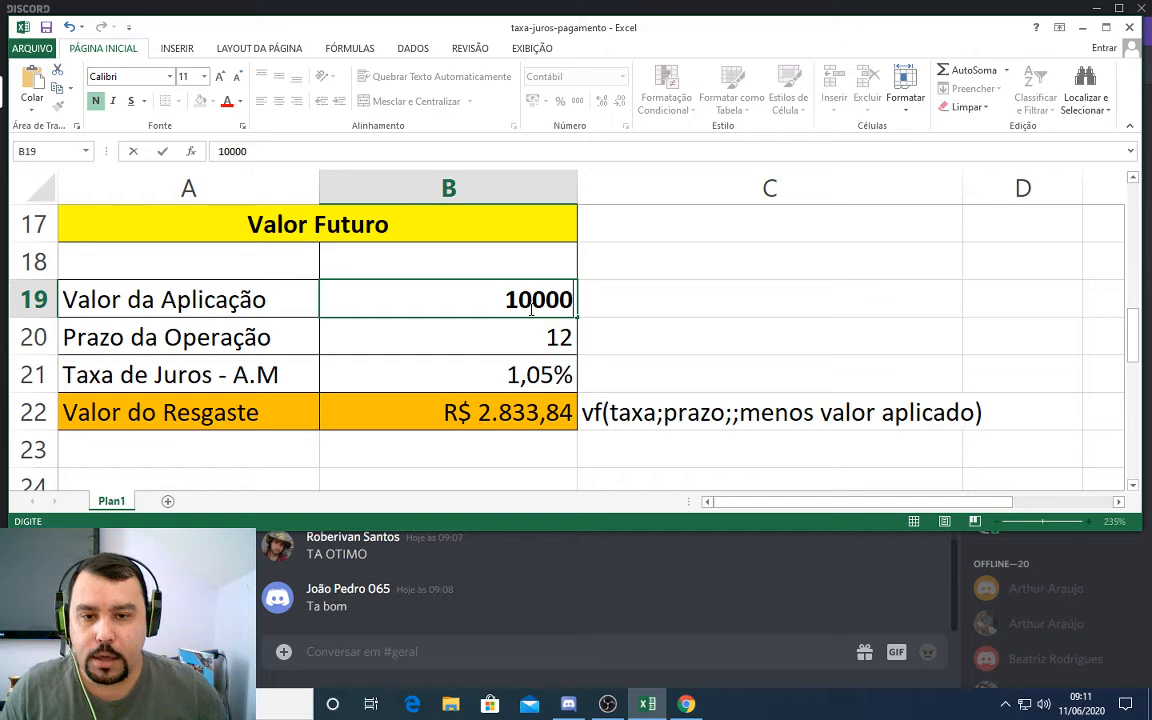
key(ctrl+Return)
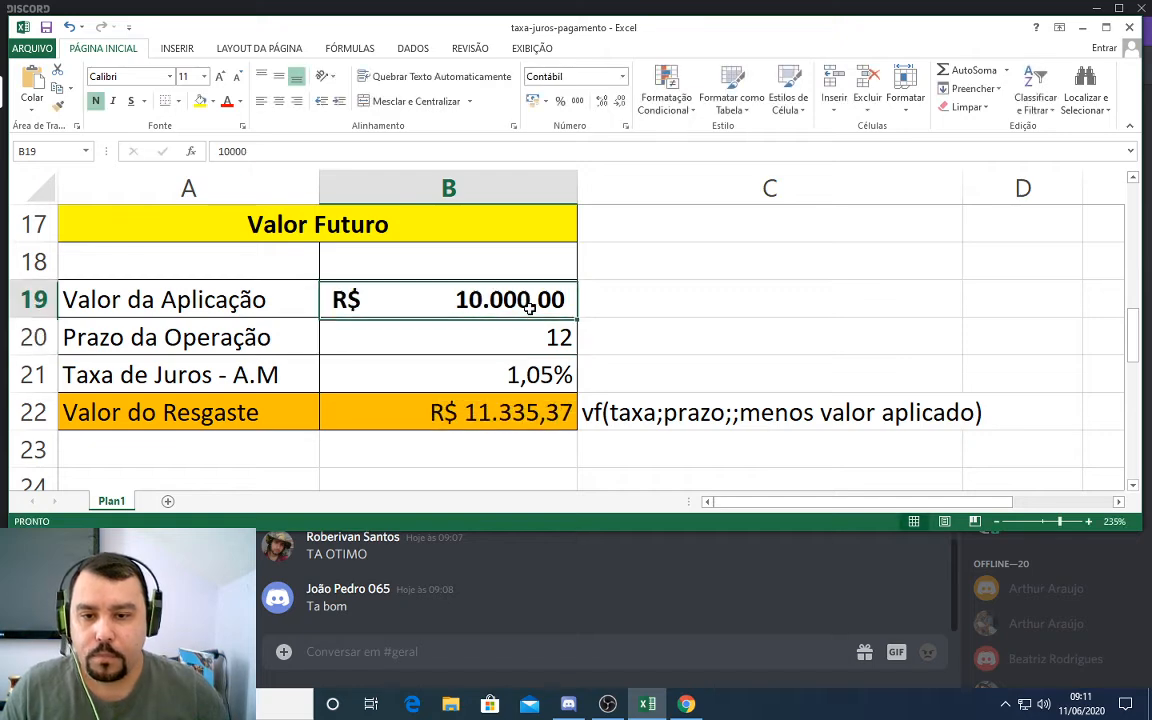
click(530, 417)
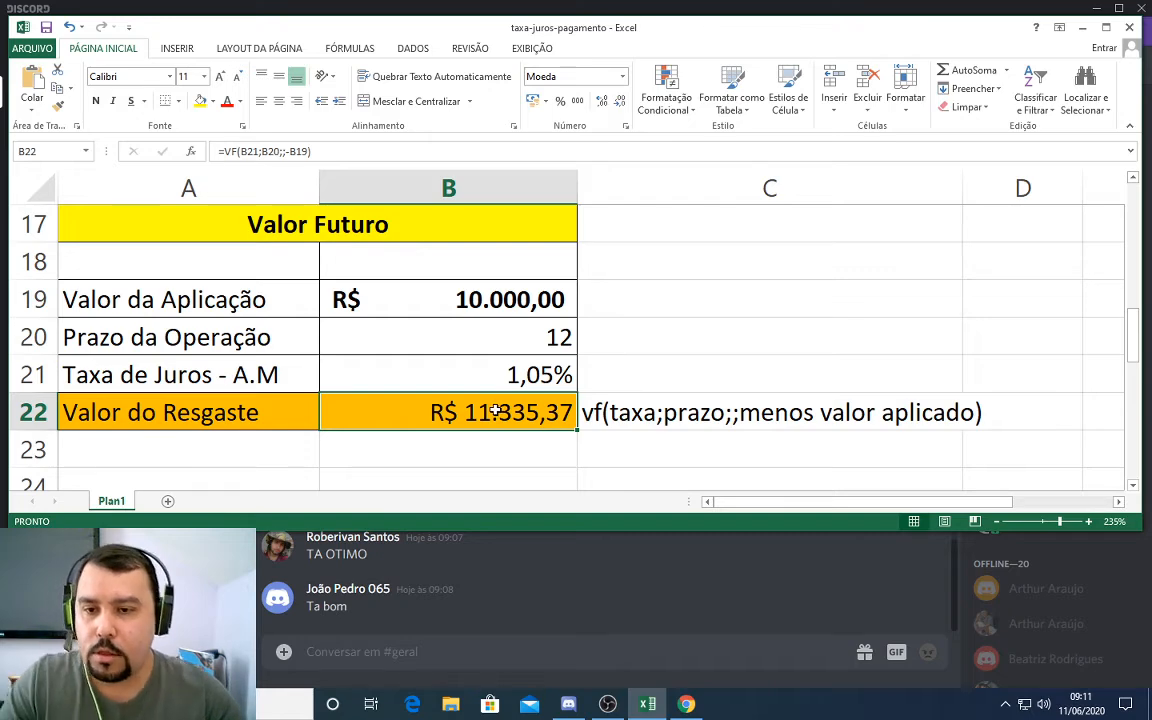
- Switch to Discord and send the direct message "ativa seu fone de ouvido" to the student whose headphones are off in the Geral voice channel
click(539, 647)
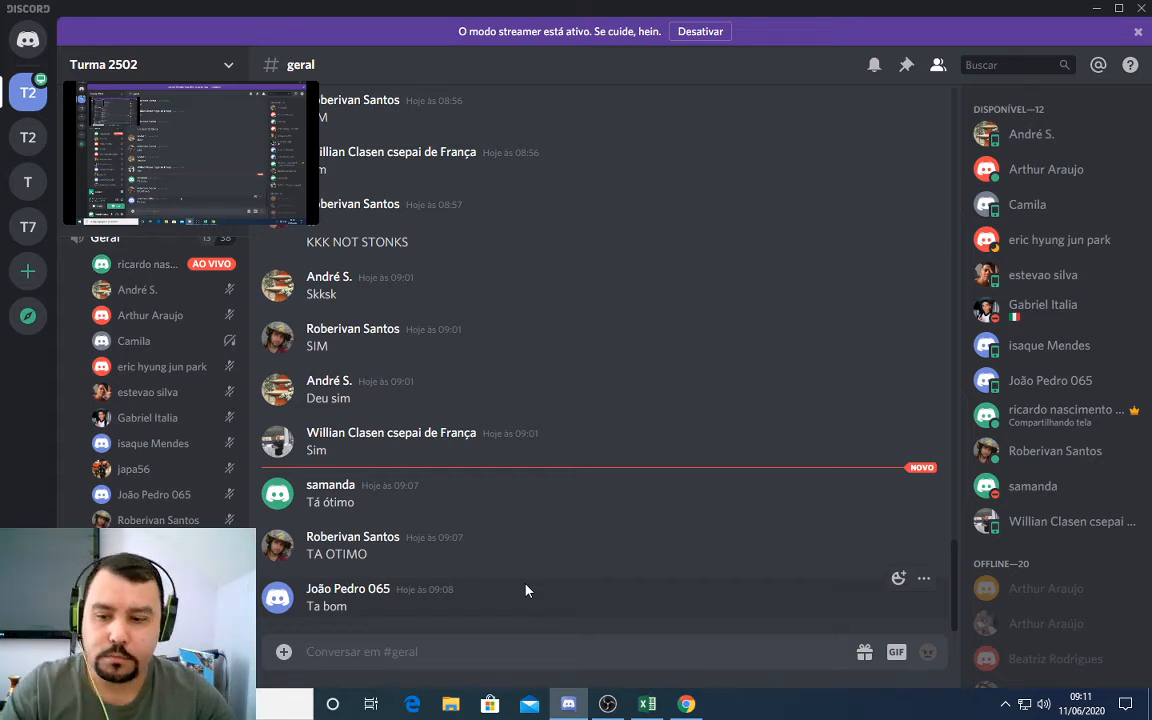
click(1025, 204)
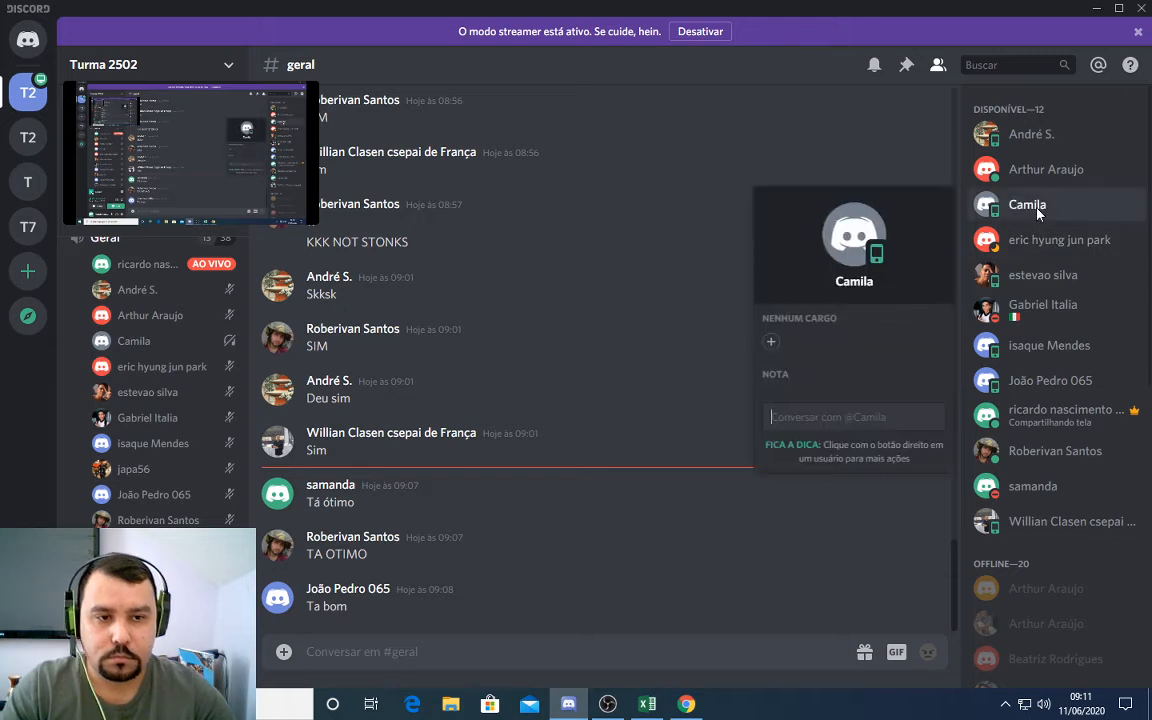
text(at)
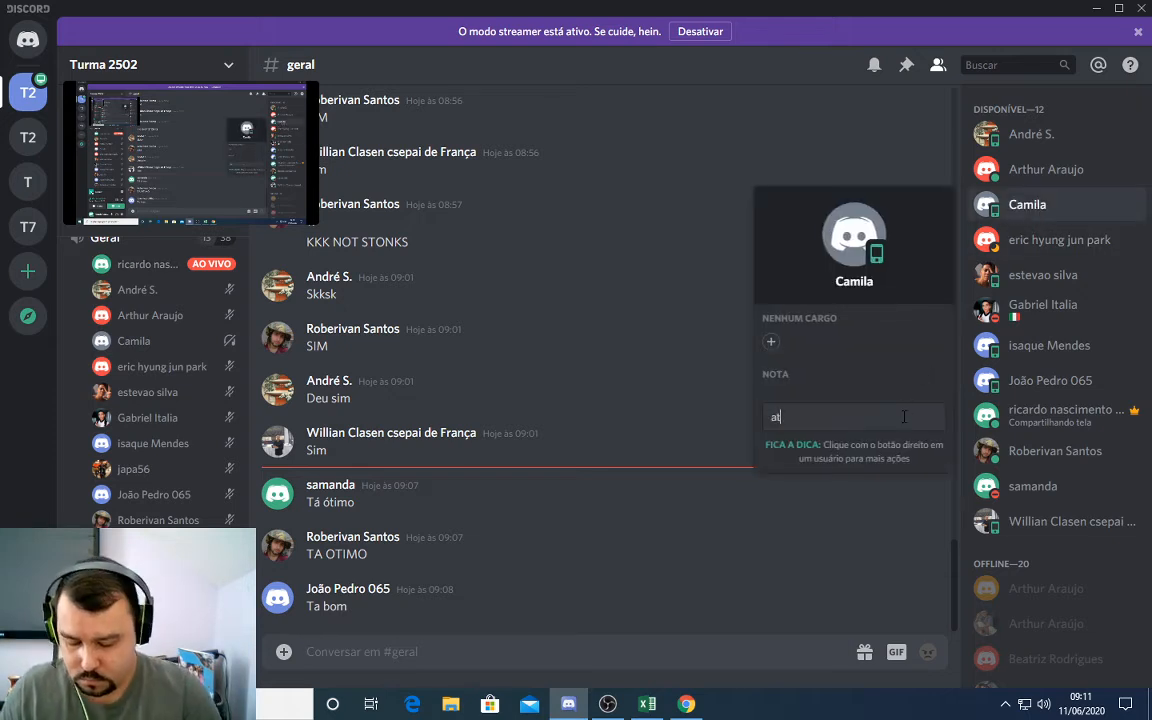
text(iva seu fo)
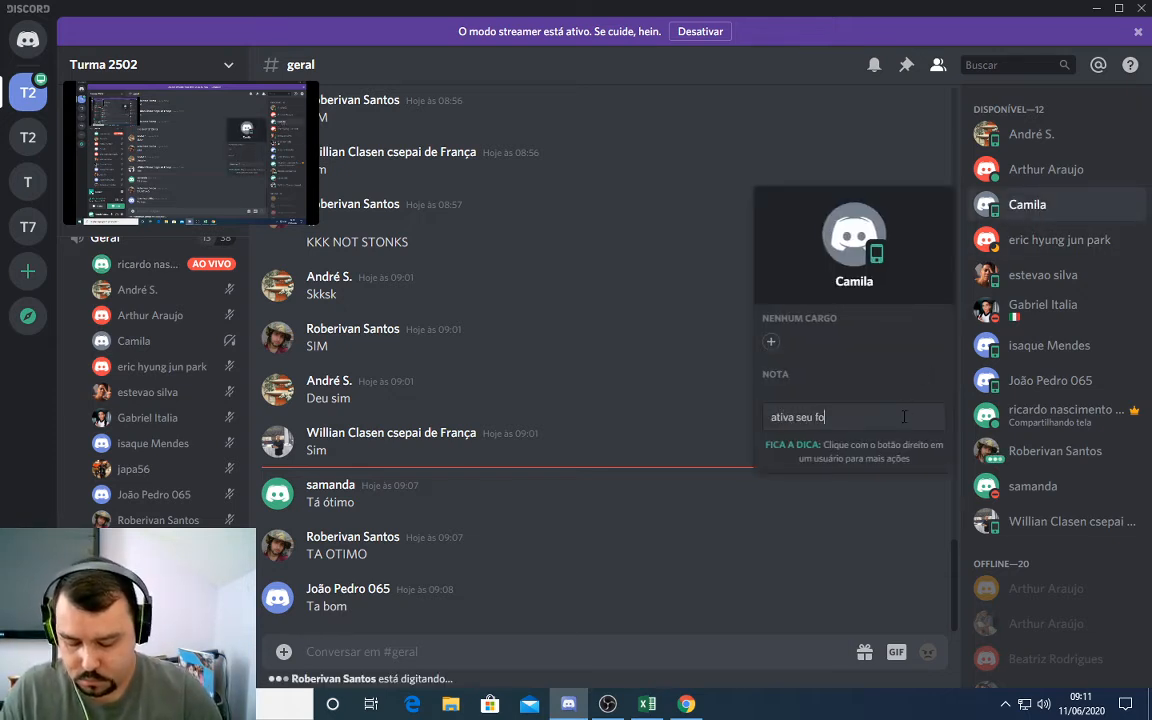
text(ne de ouvido)
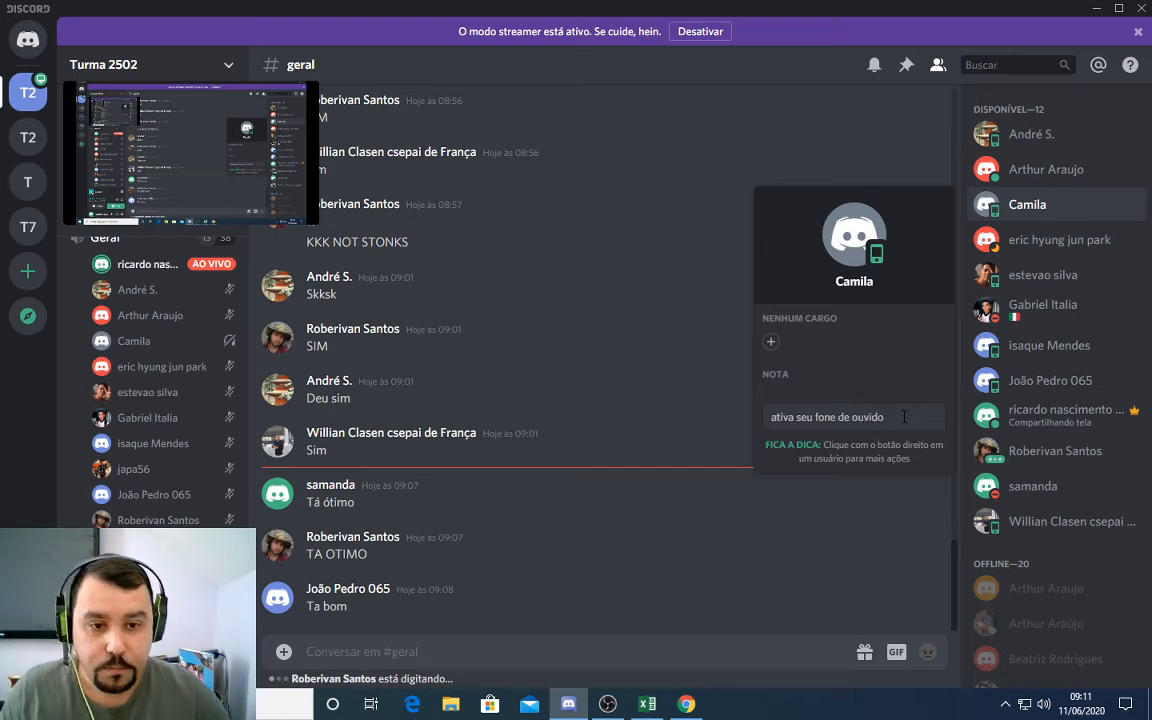
key(Return)
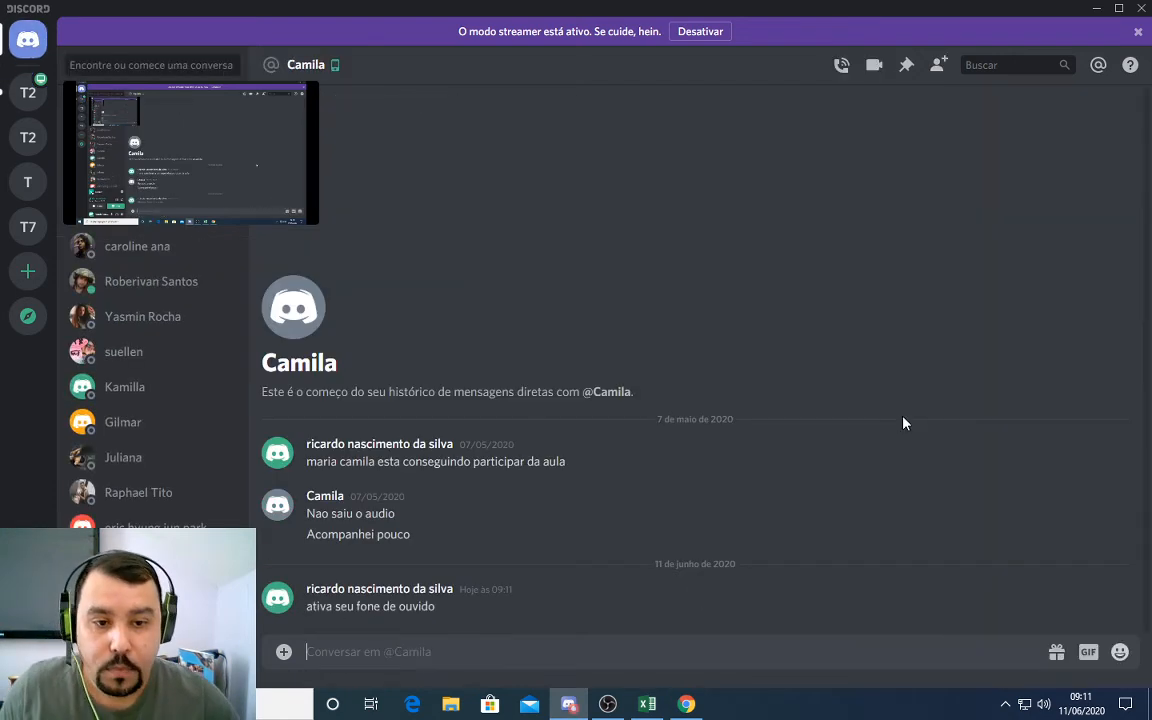
click(28, 137)
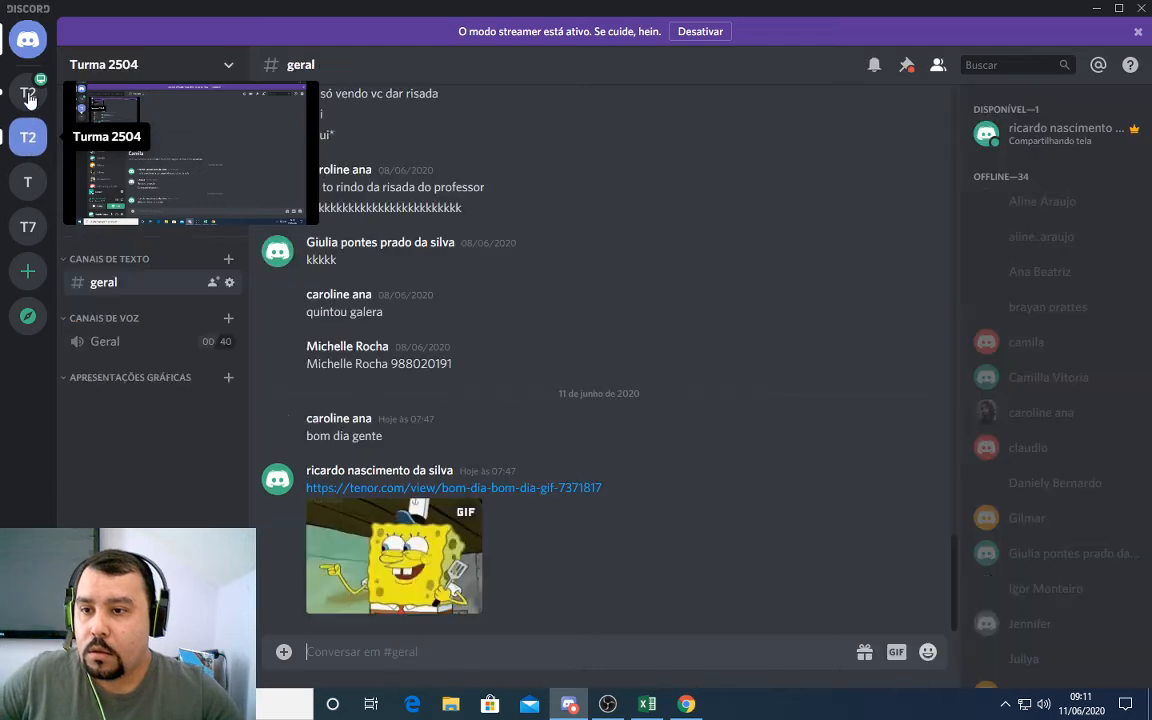
- Check the class replies in the Turma 2502 geral channel in Discord and return to the Valor Futuro table in Excel
click(28, 92)
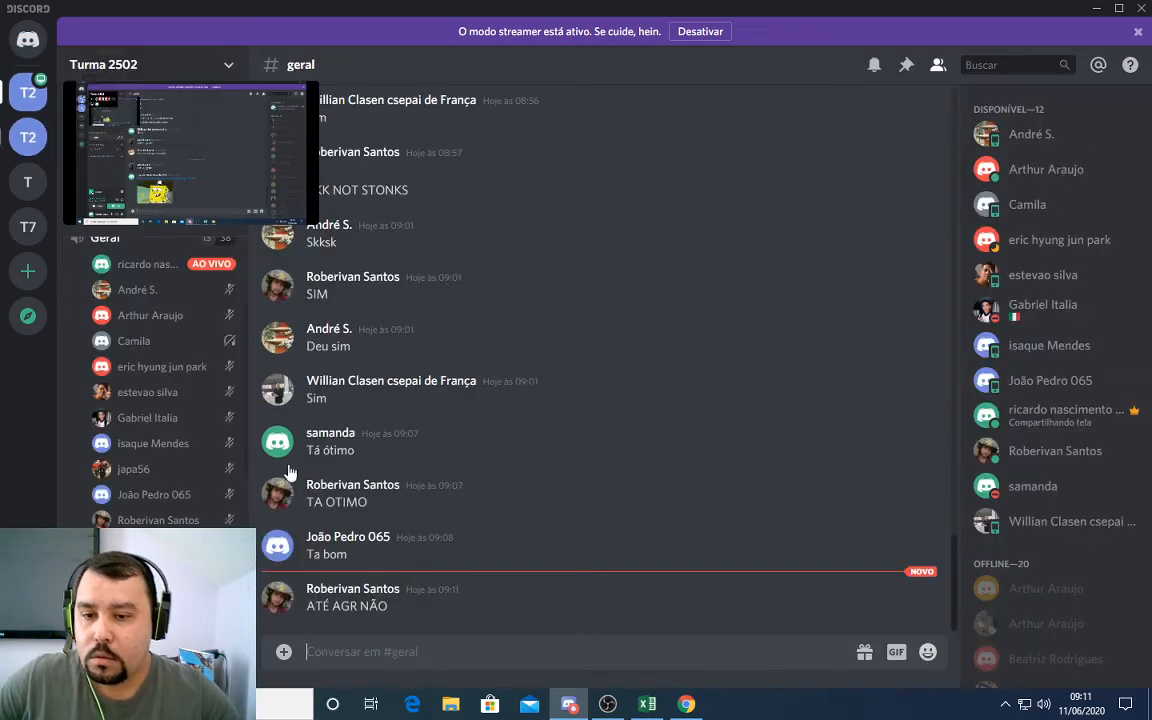
click(647, 704)
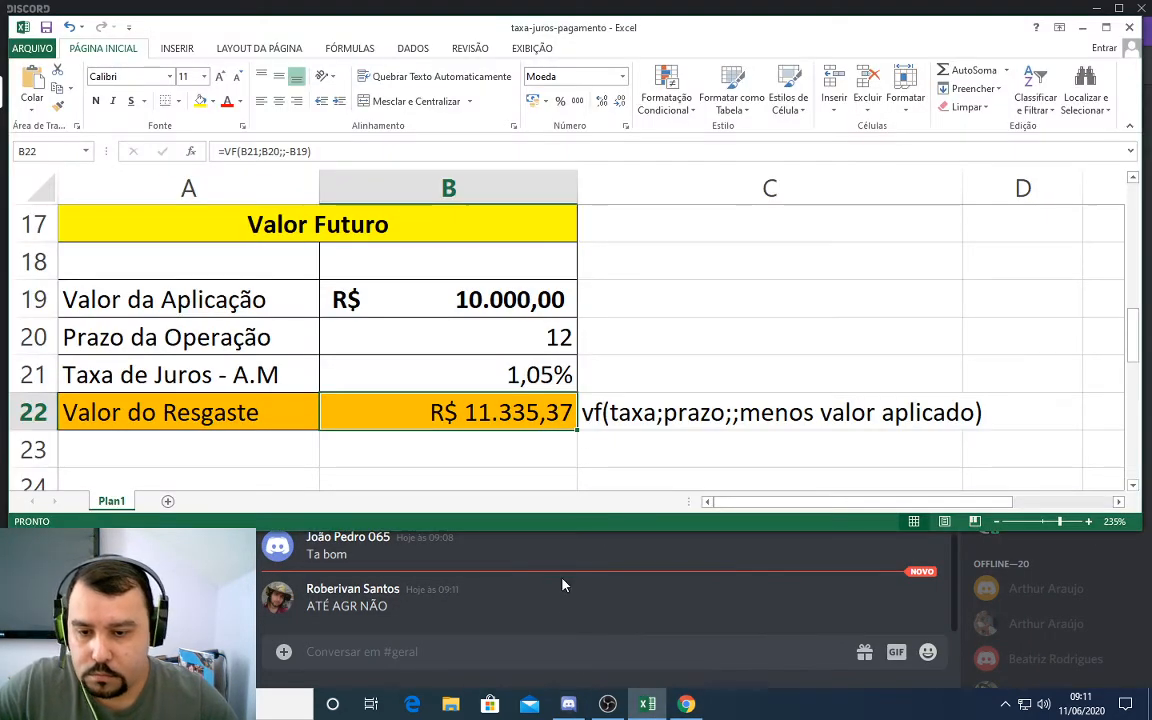
click(426, 375)
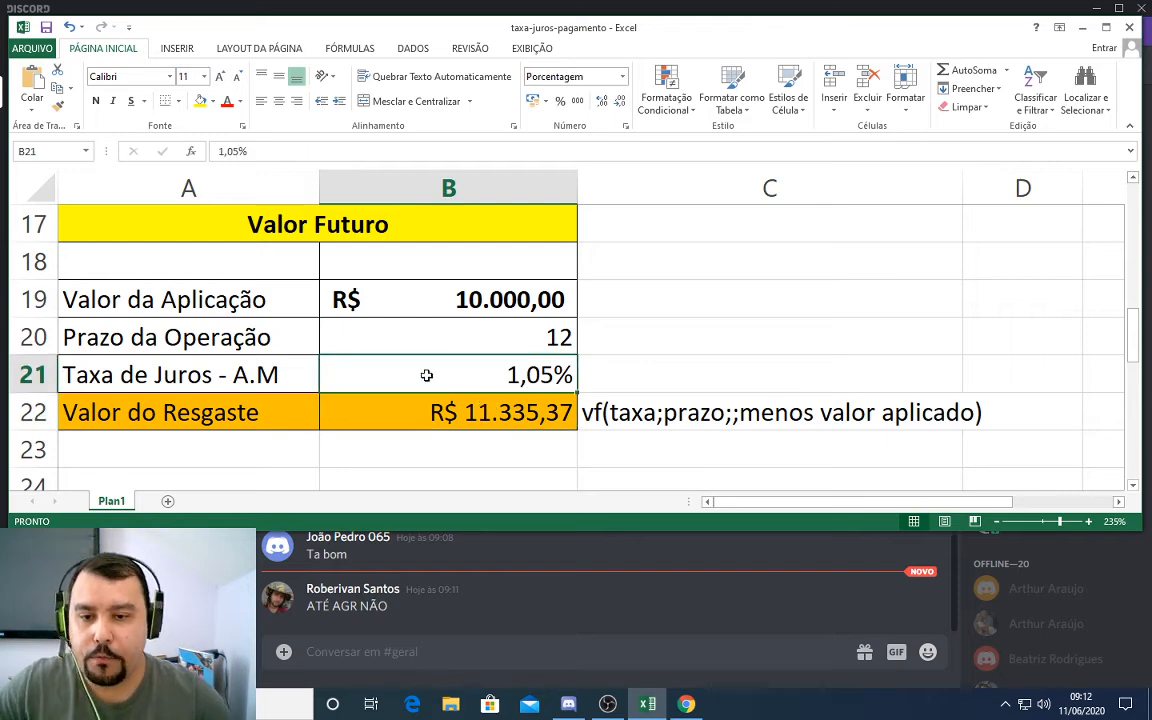
- Go to the Valor Presente table in rows 25 to 30 and examine the Valor do Resgaste in B30
key(Down)
key(Down)
key(Down)
key(Down)
key(Down)
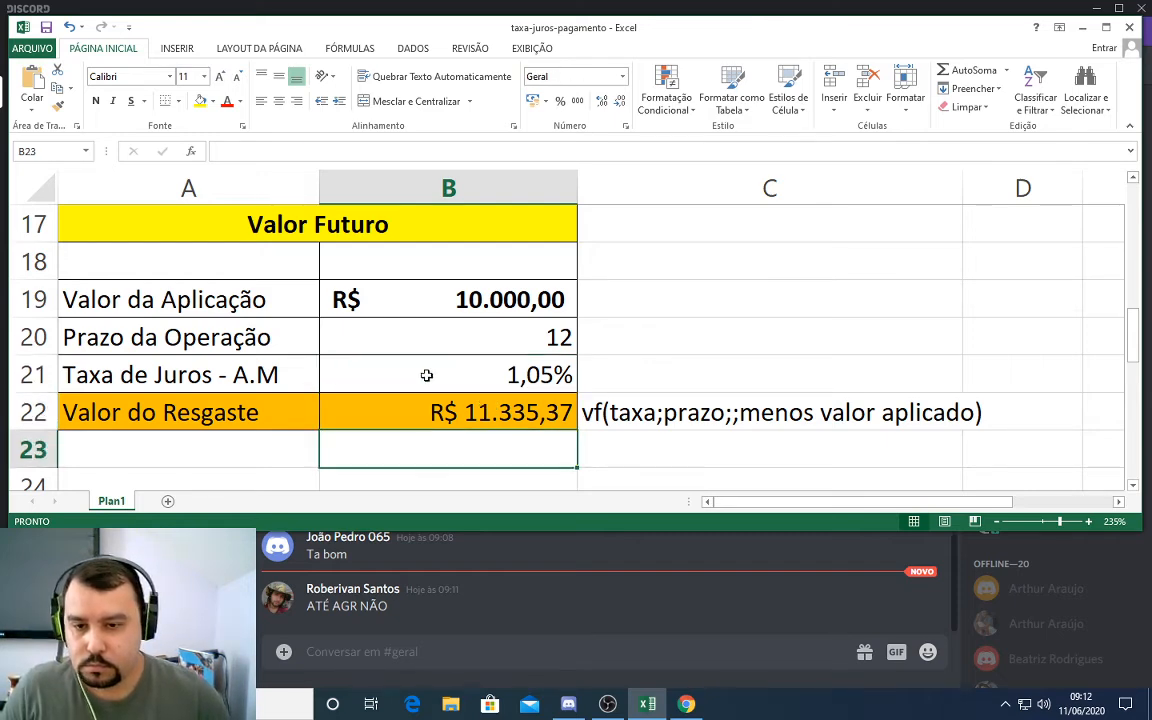
key(Down)
key(Down)
key(Down)
key(Down)
key(Down)
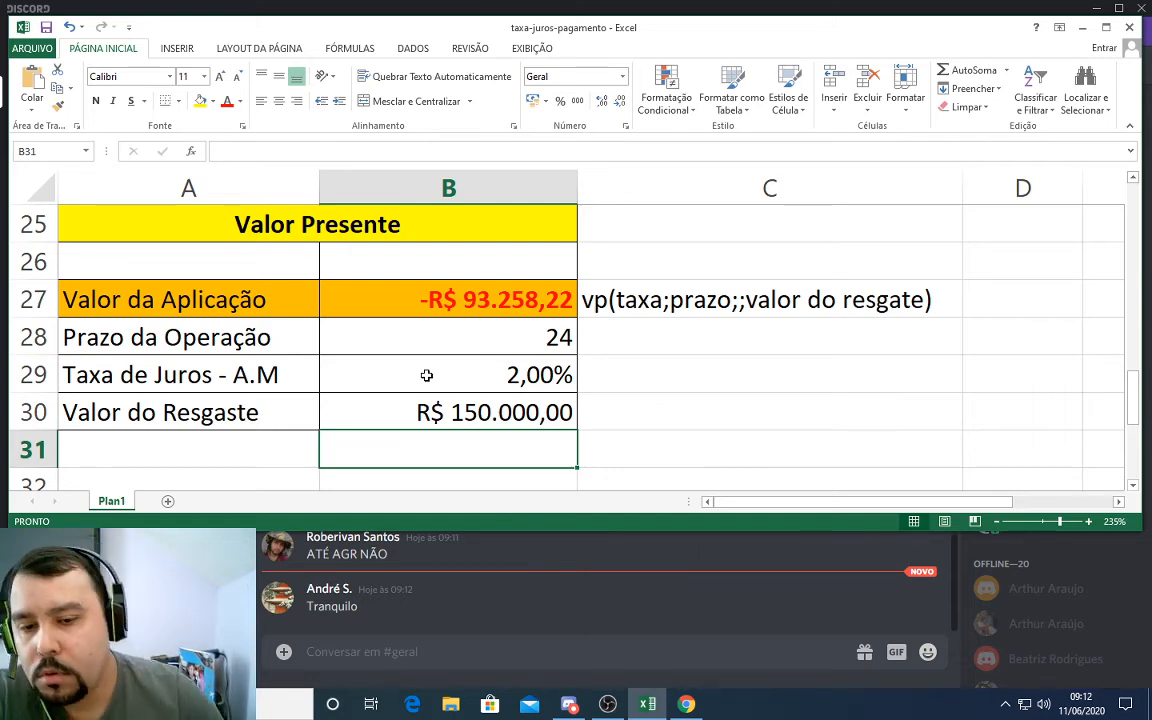
click(467, 416)
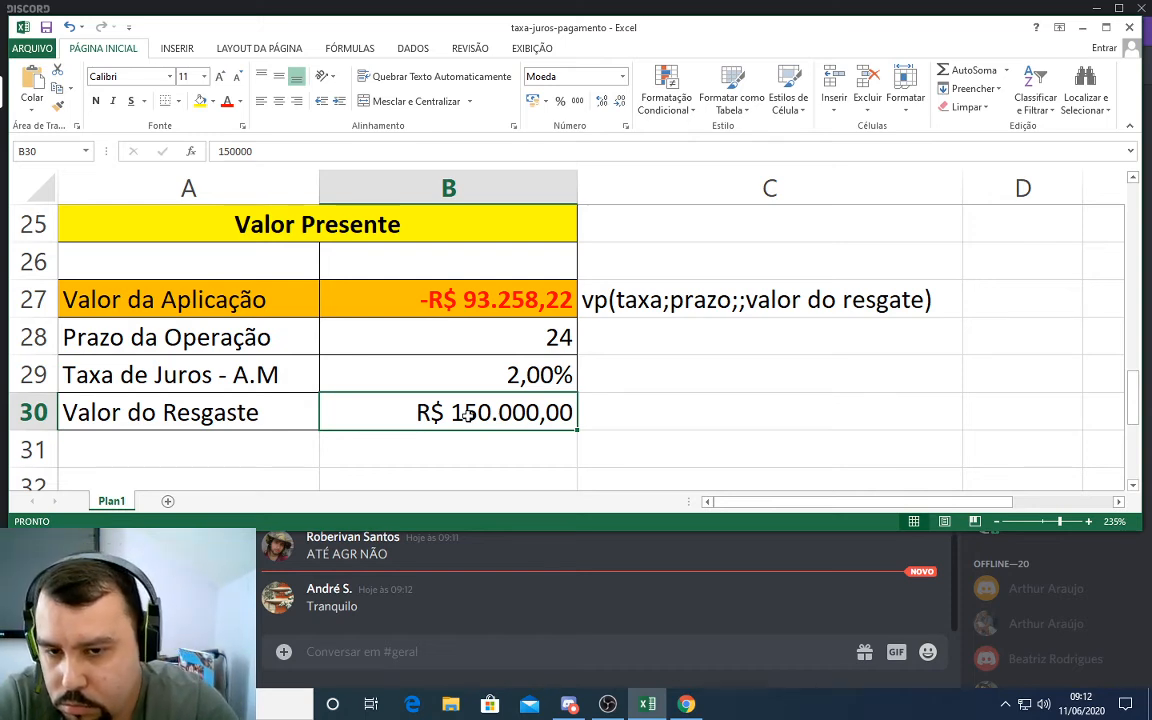
click(536, 448)
click(532, 414)
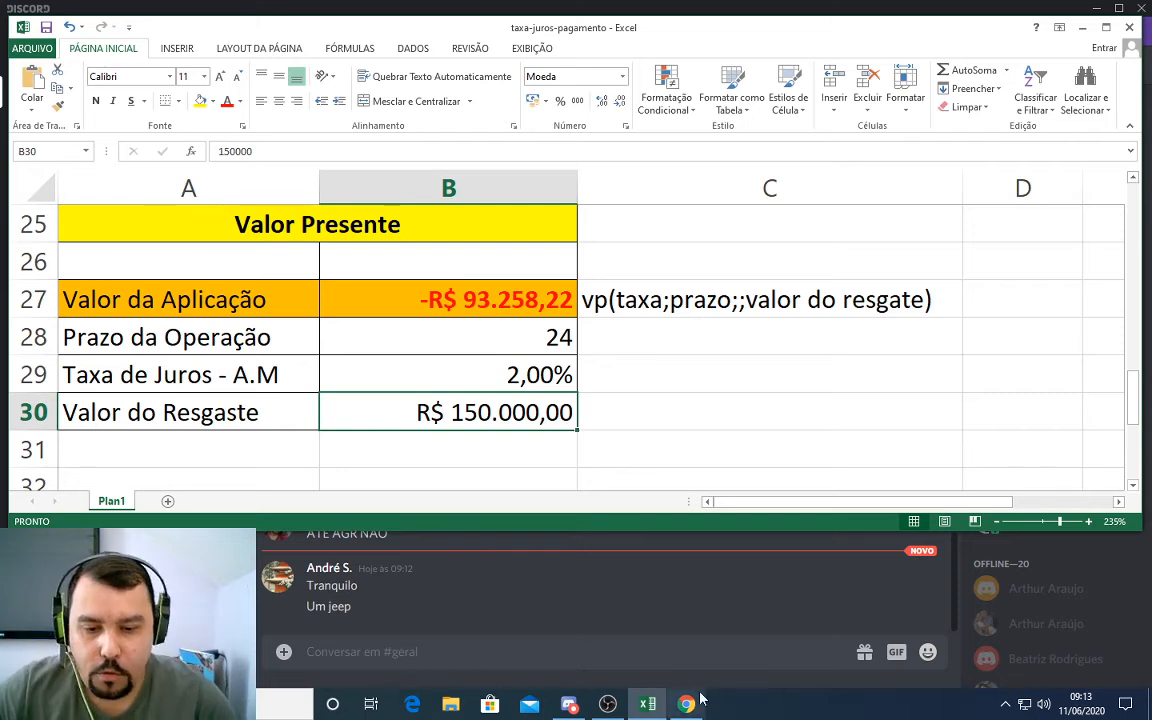
- Switch to Chrome and search Google for "valor renegade"
mouse_move(692, 706)
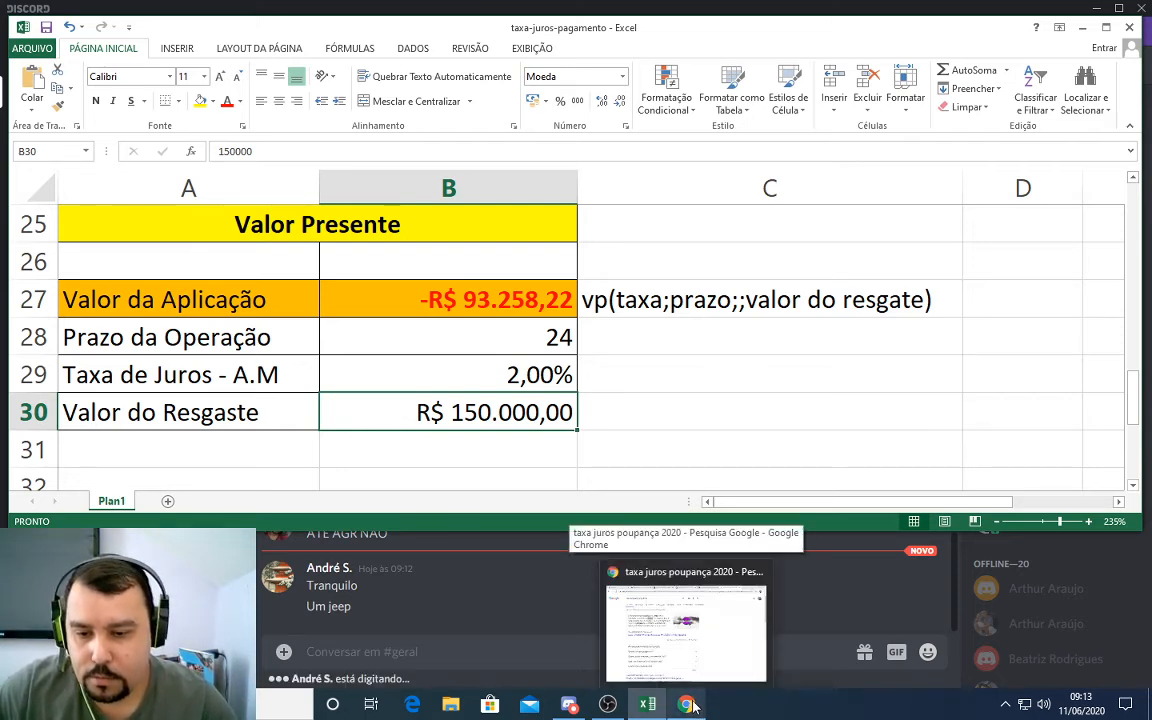
click(686, 632)
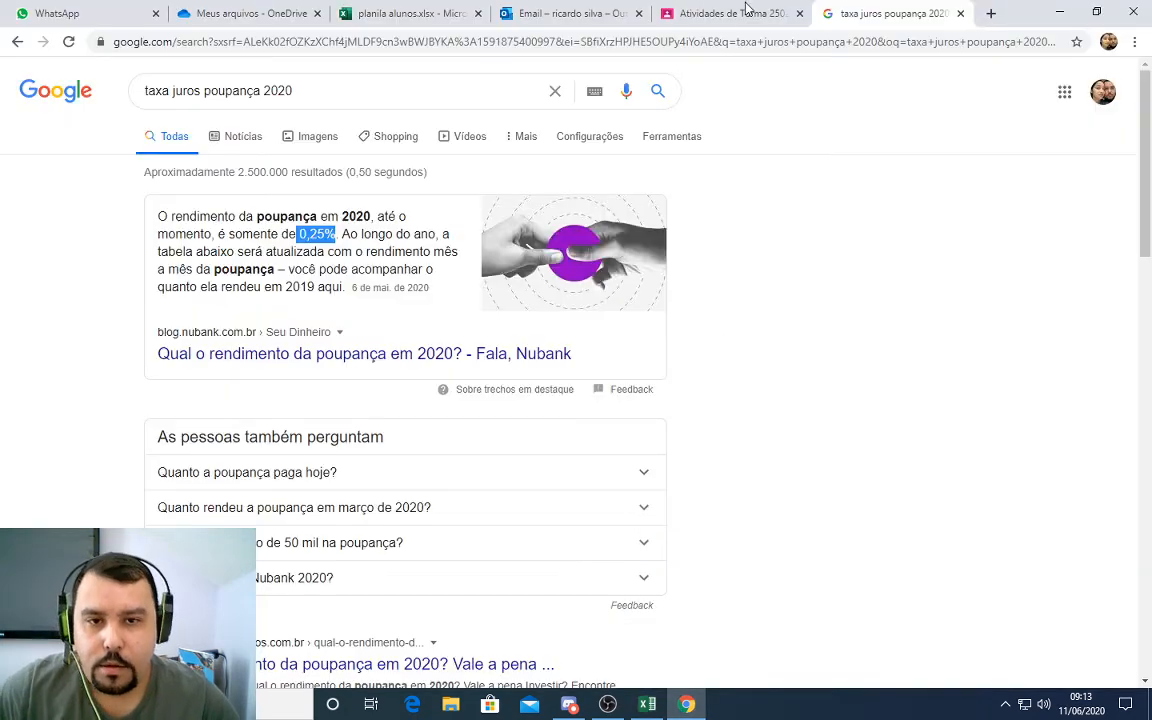
click(900, 48)
text(valor)
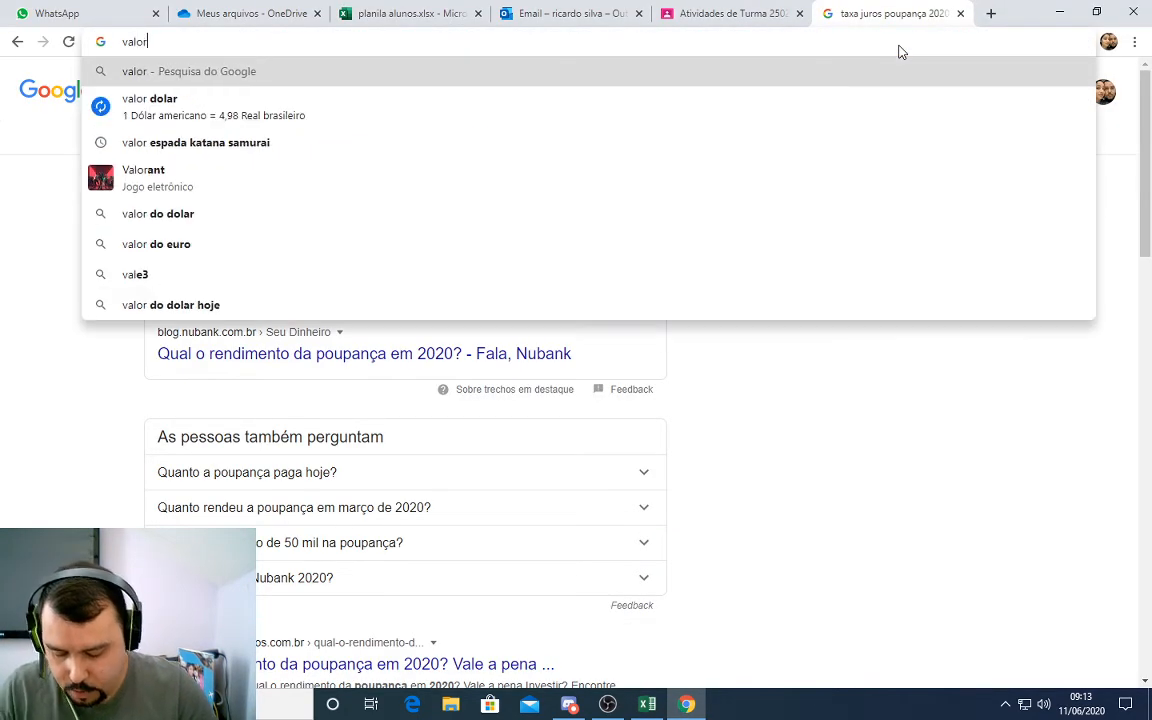
text( rene)
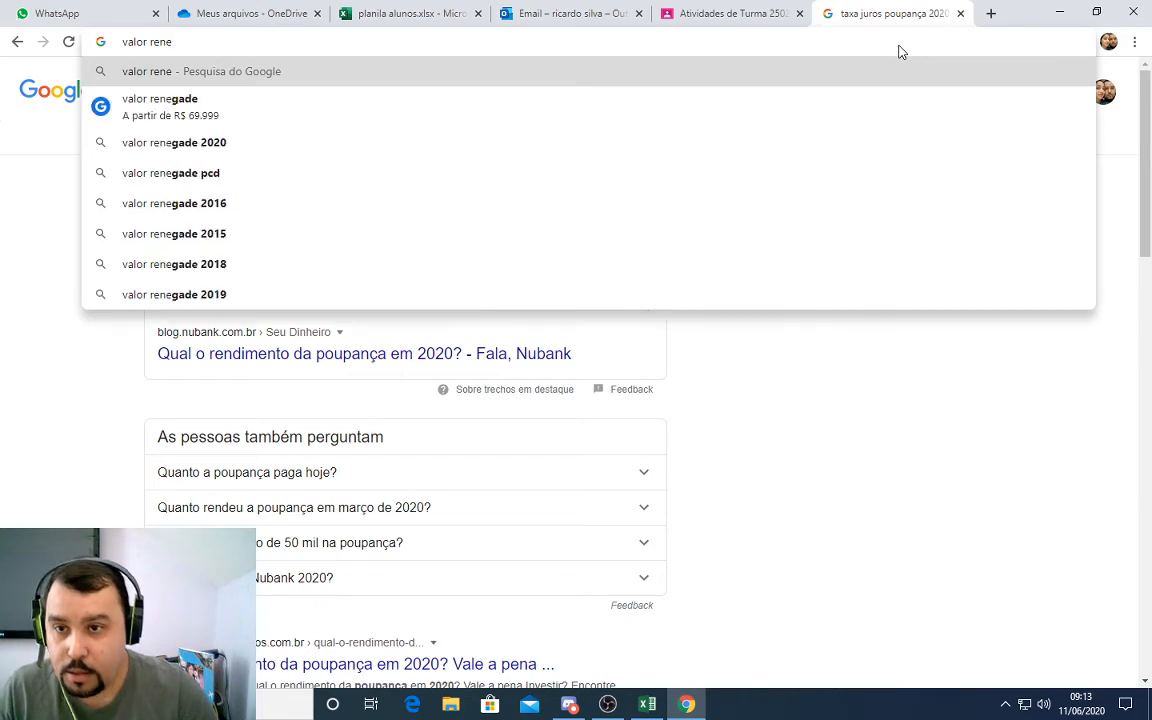
key(Down)
key(Return)
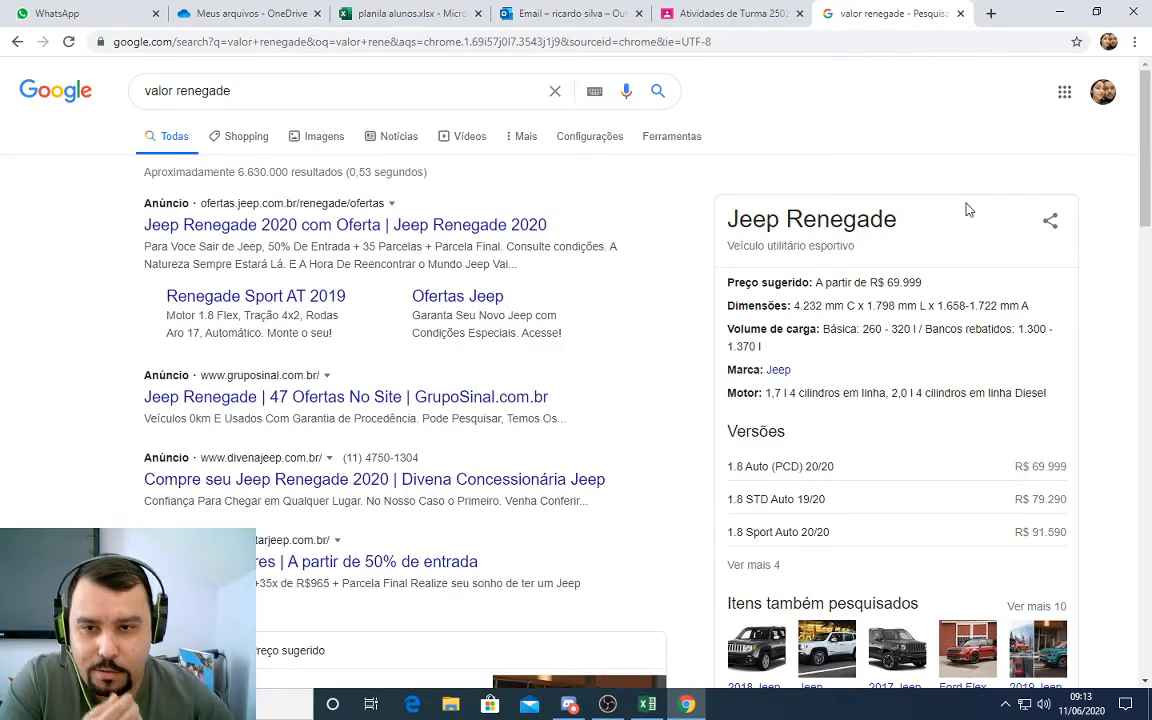
- Refine the Google search to "valor renegade completa" and highlight the "150 mil" price in the featured snippet
click(360, 100)
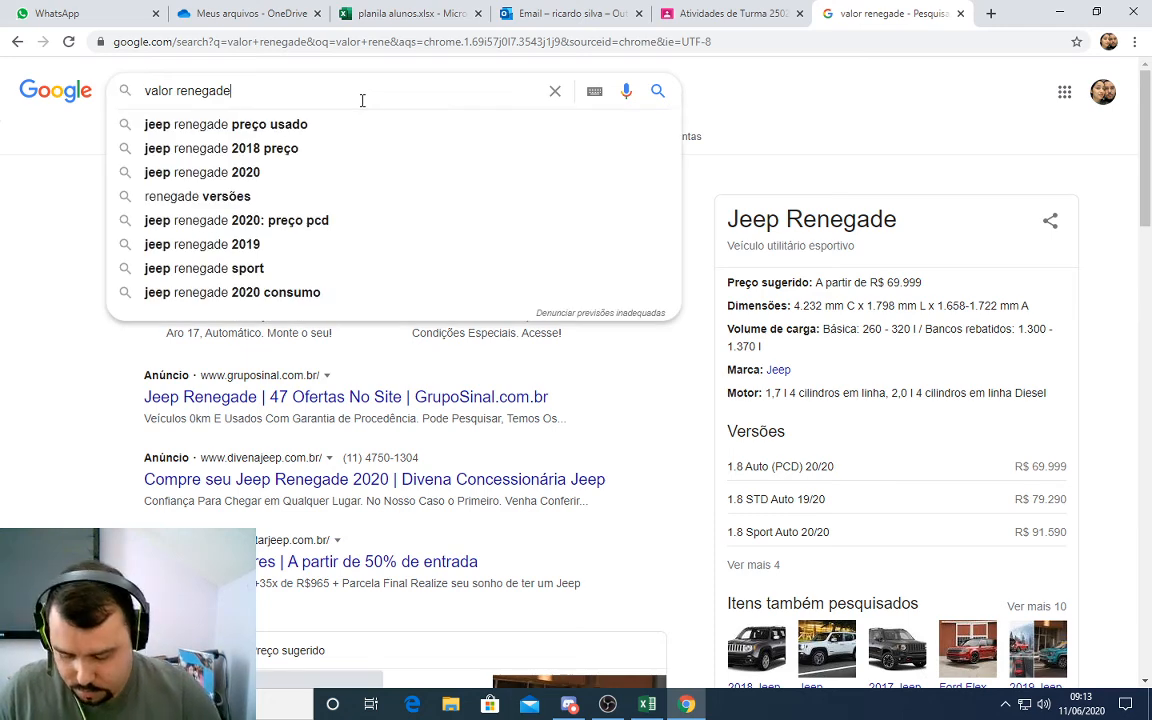
text(completa)
key(Return)
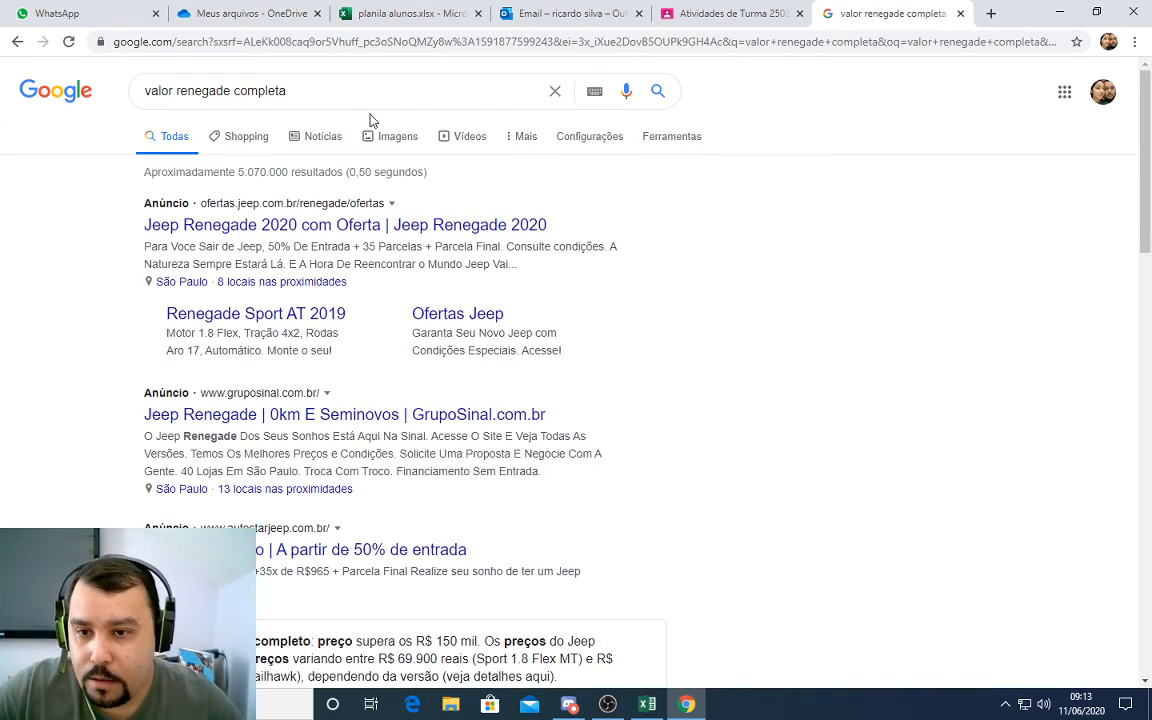
scroll(365, 170, down, 3)
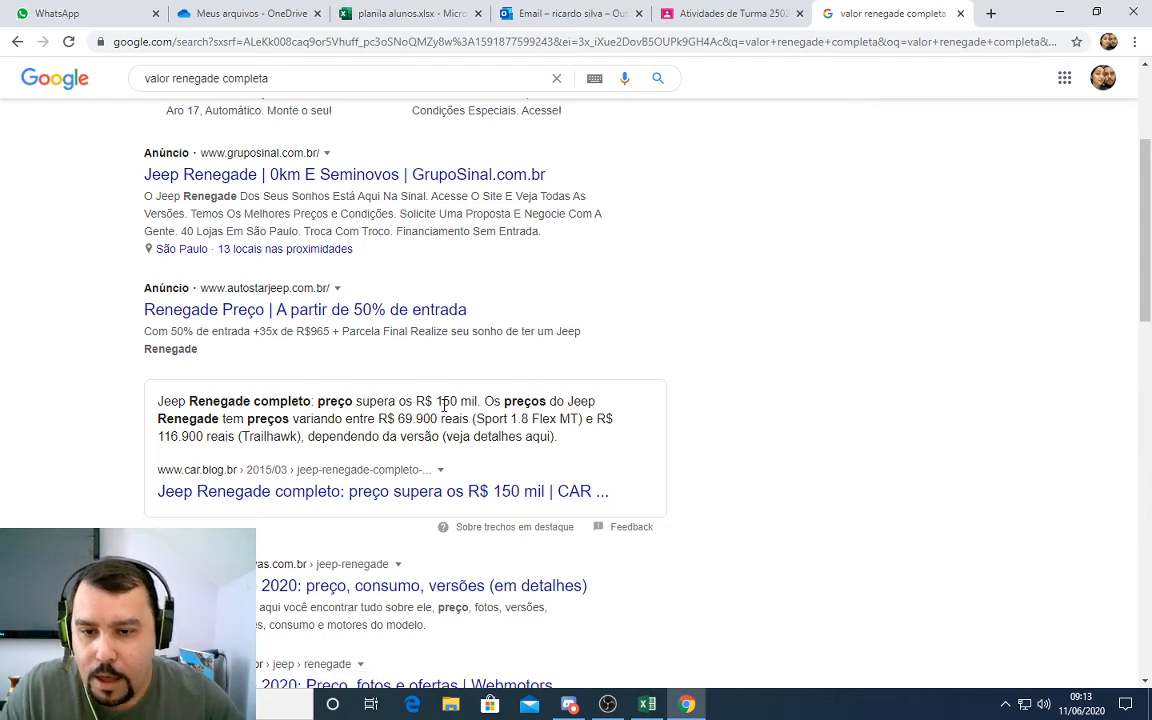
drag(437, 401, 476, 401)
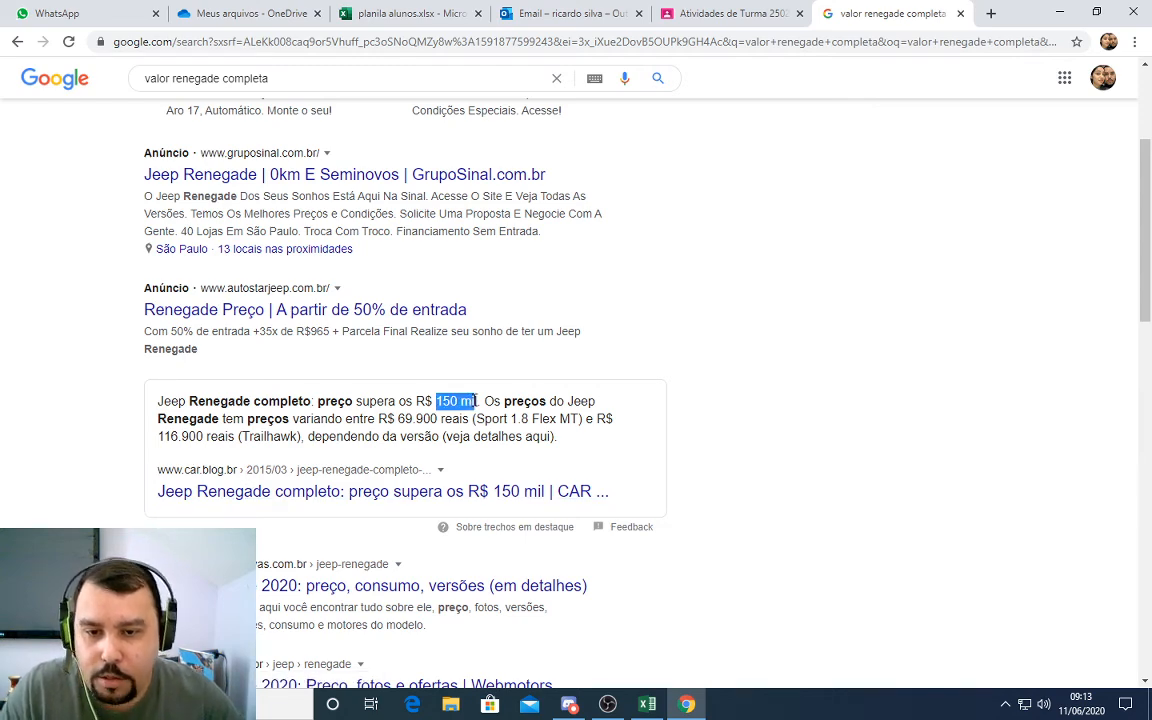
- Check the class chat in Discord, return to Excel and set the Taxa de Juros - A.M in B29 to 0,25%
click(576, 706)
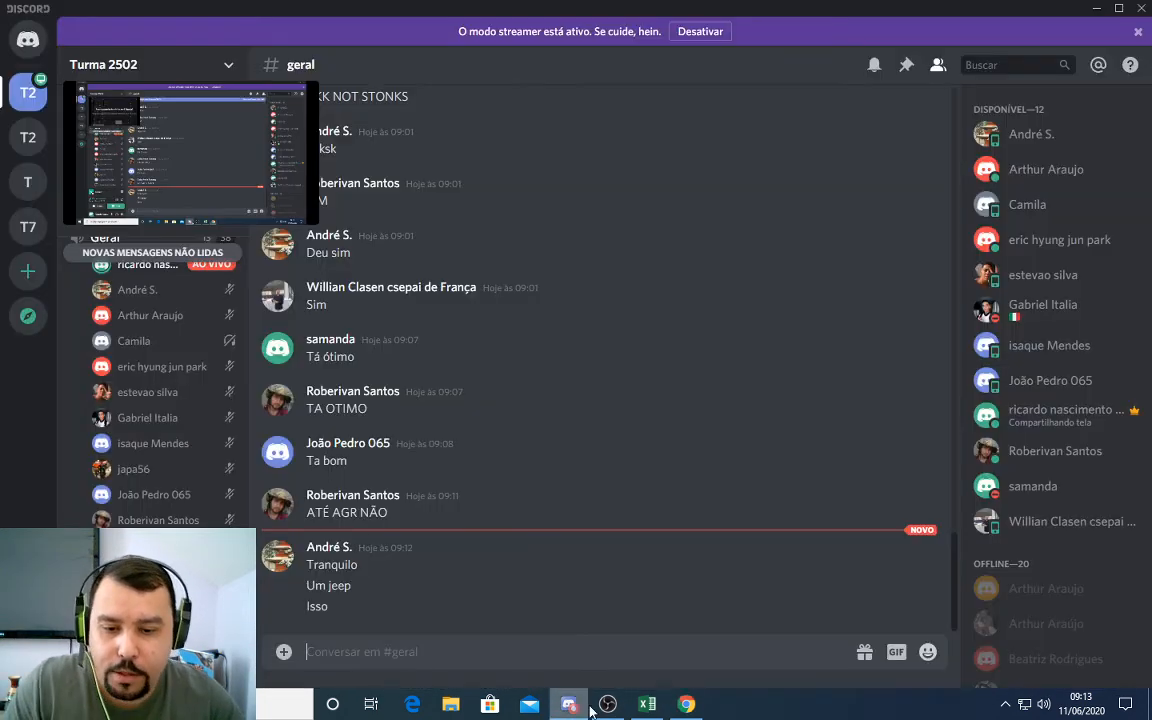
click(648, 704)
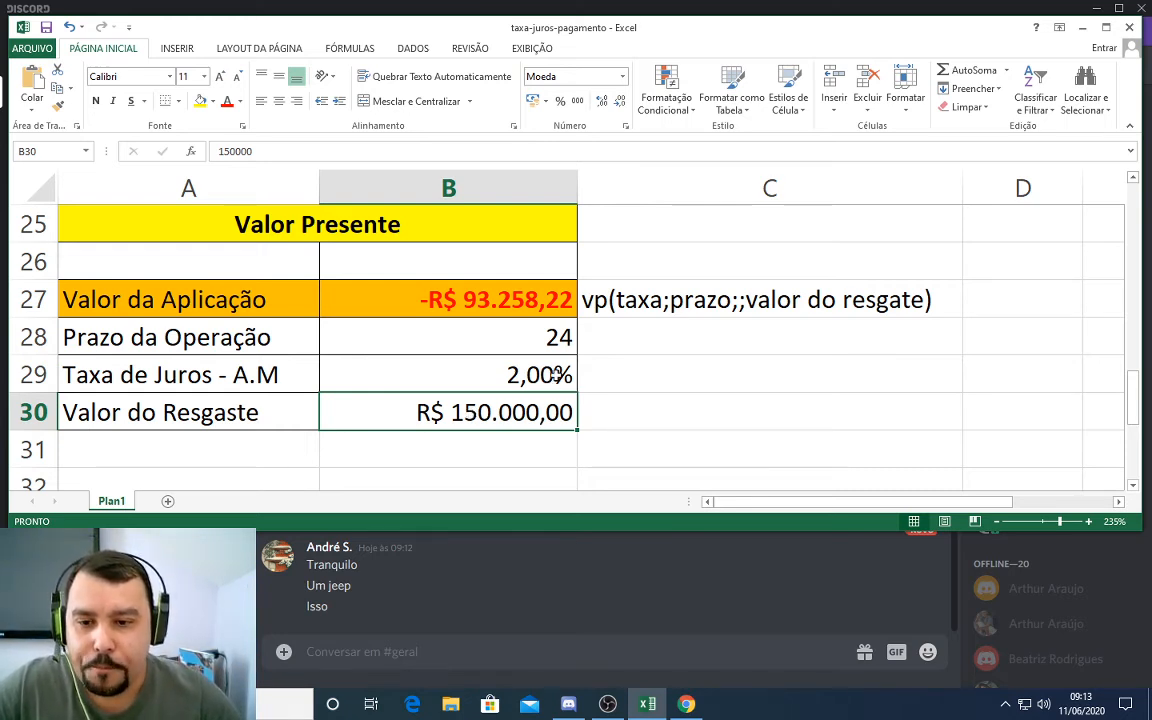
click(555, 375)
text(0,25)
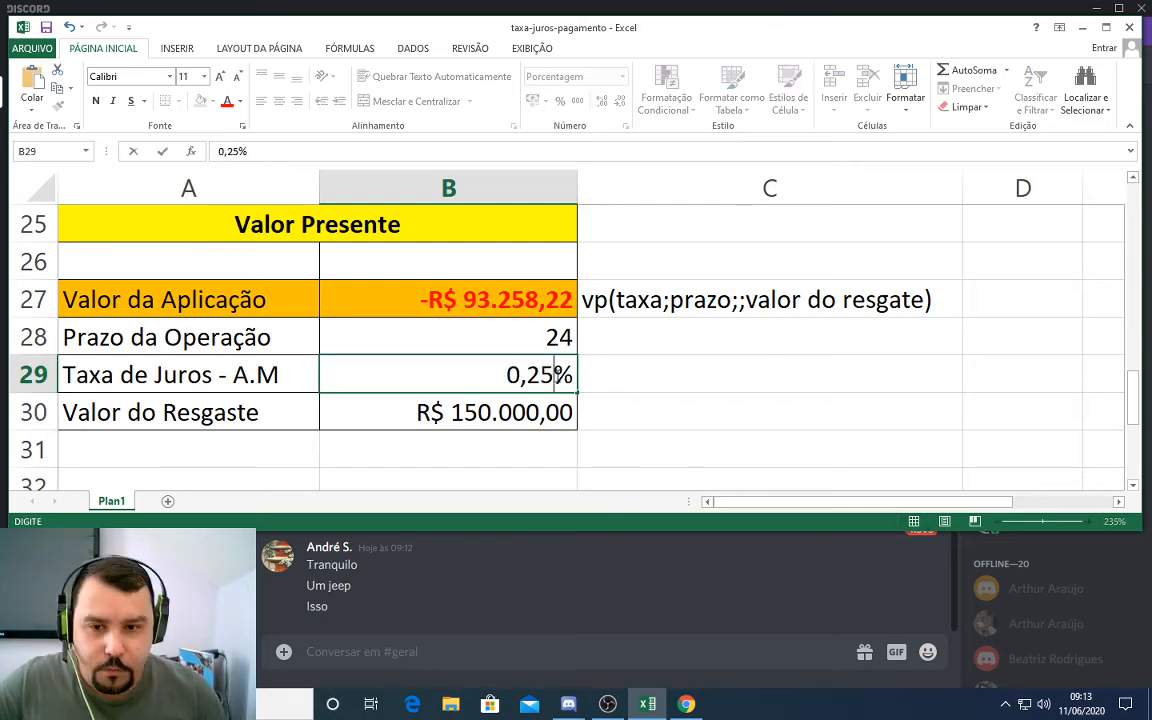
key(Return)
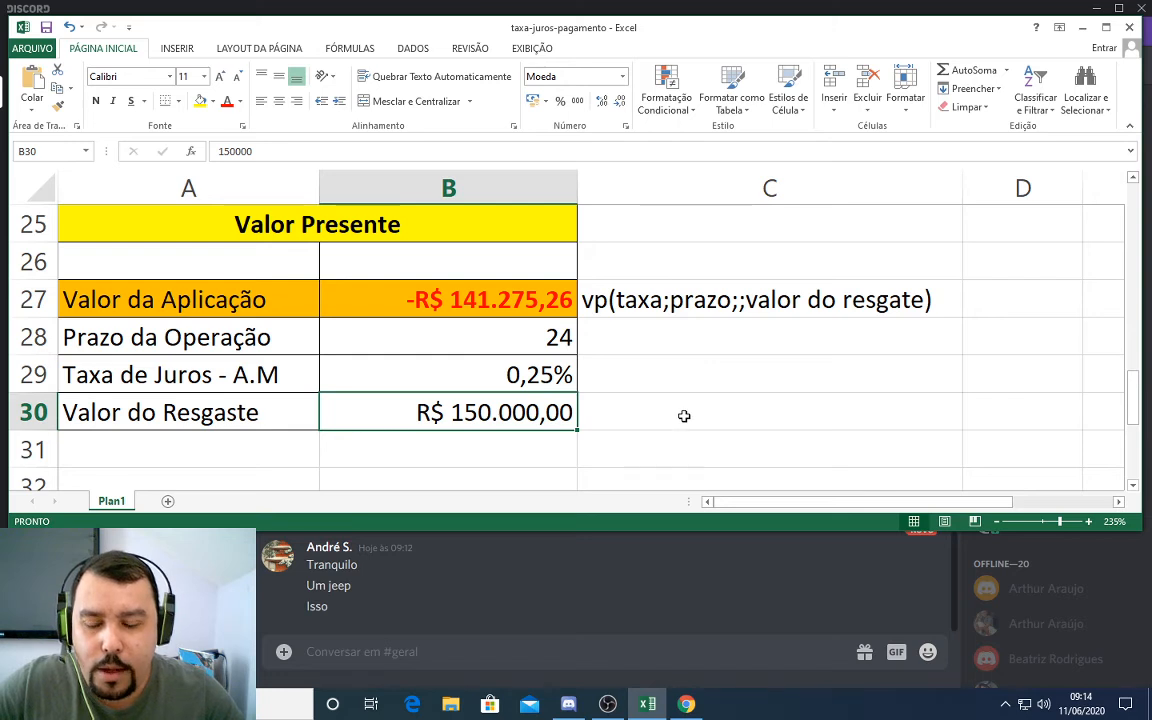
- Review the term, monthly rate and redemption value in B28:B30, and examine the VP formula for Valor da Aplicação in B27
click(684, 416)
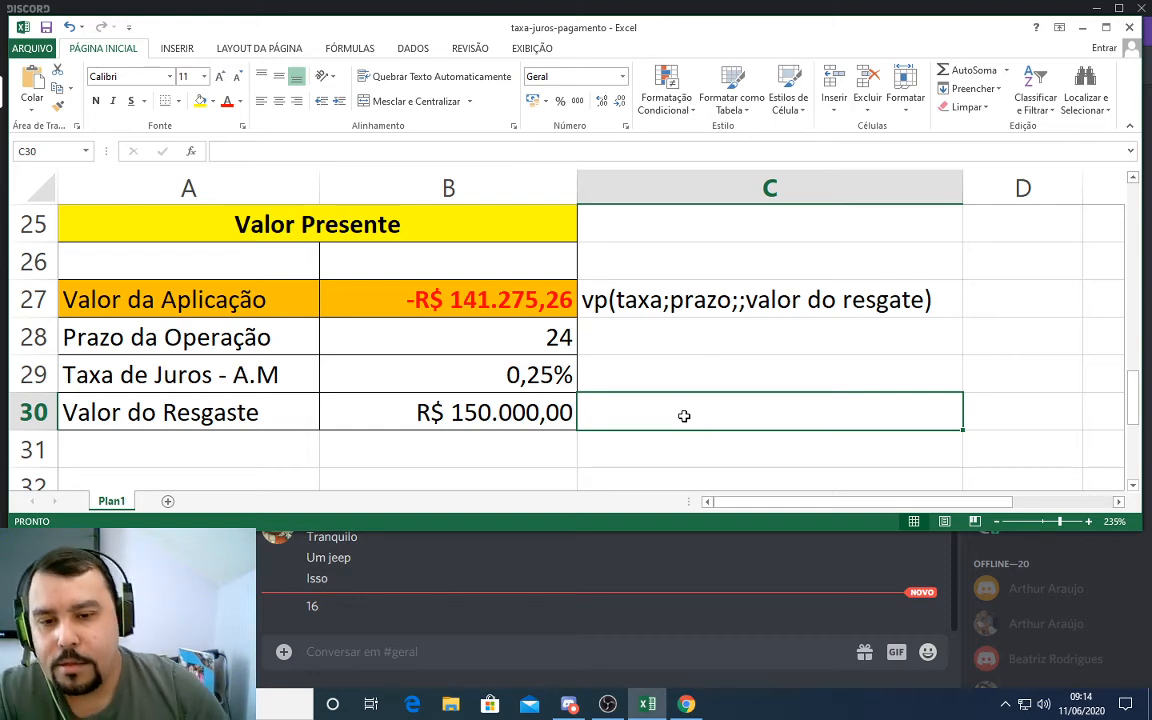
click(554, 416)
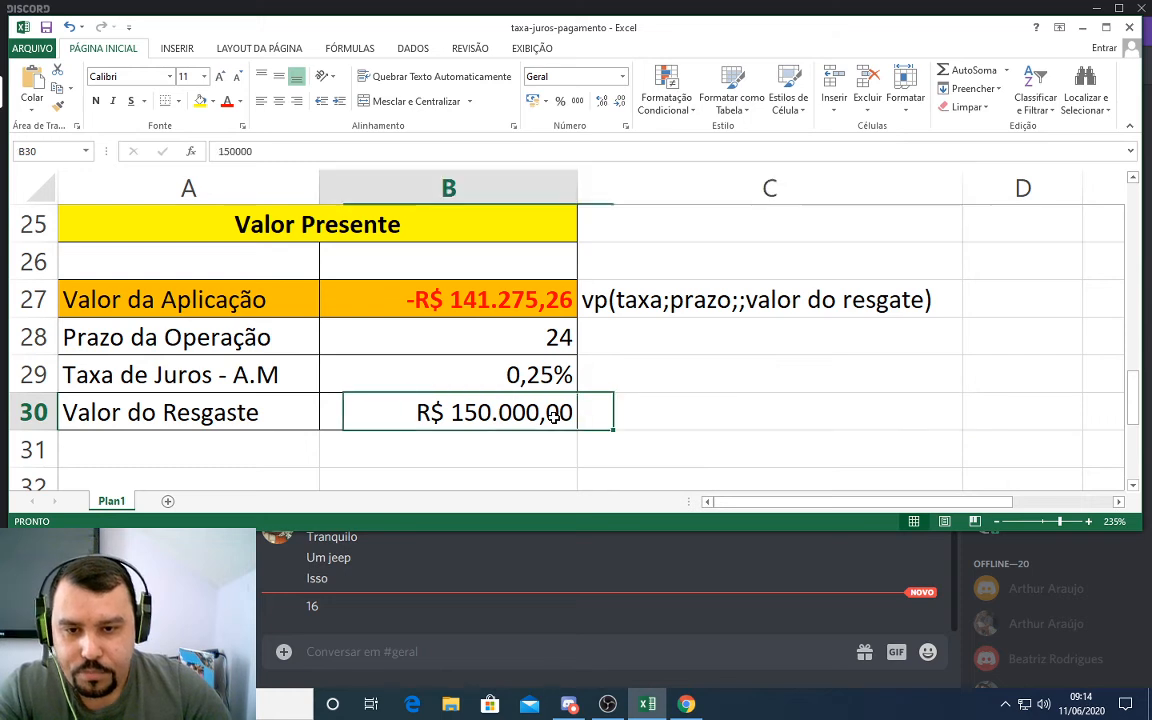
click(560, 341)
click(556, 408)
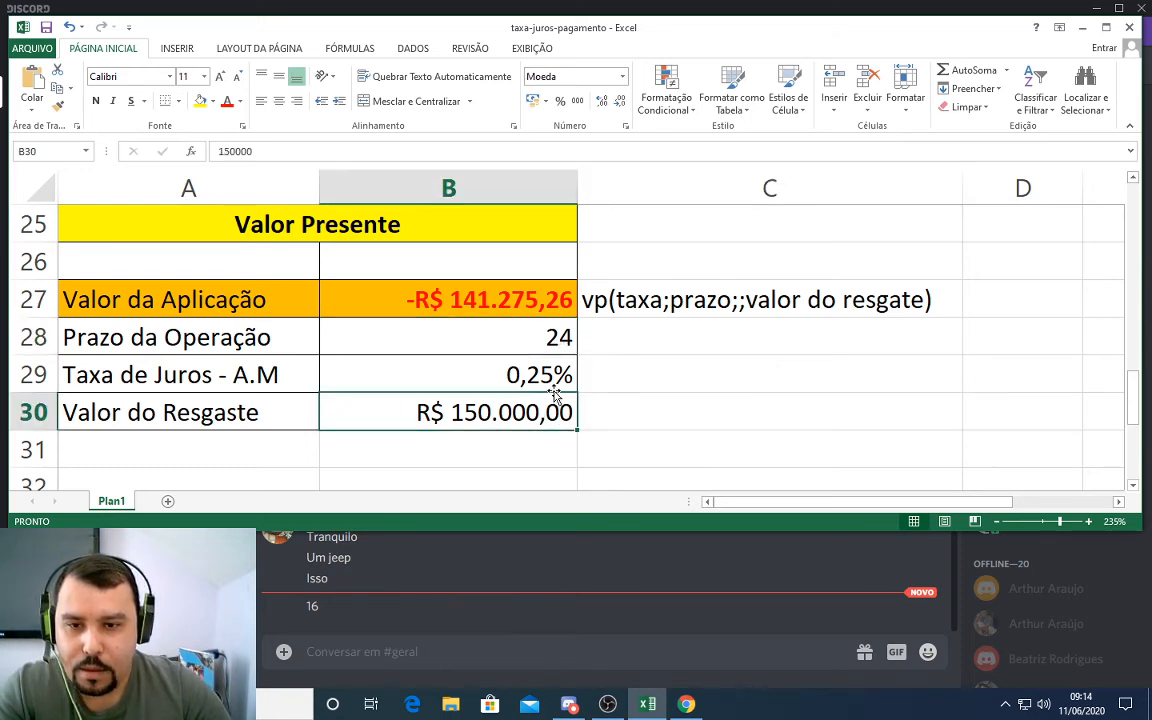
click(558, 338)
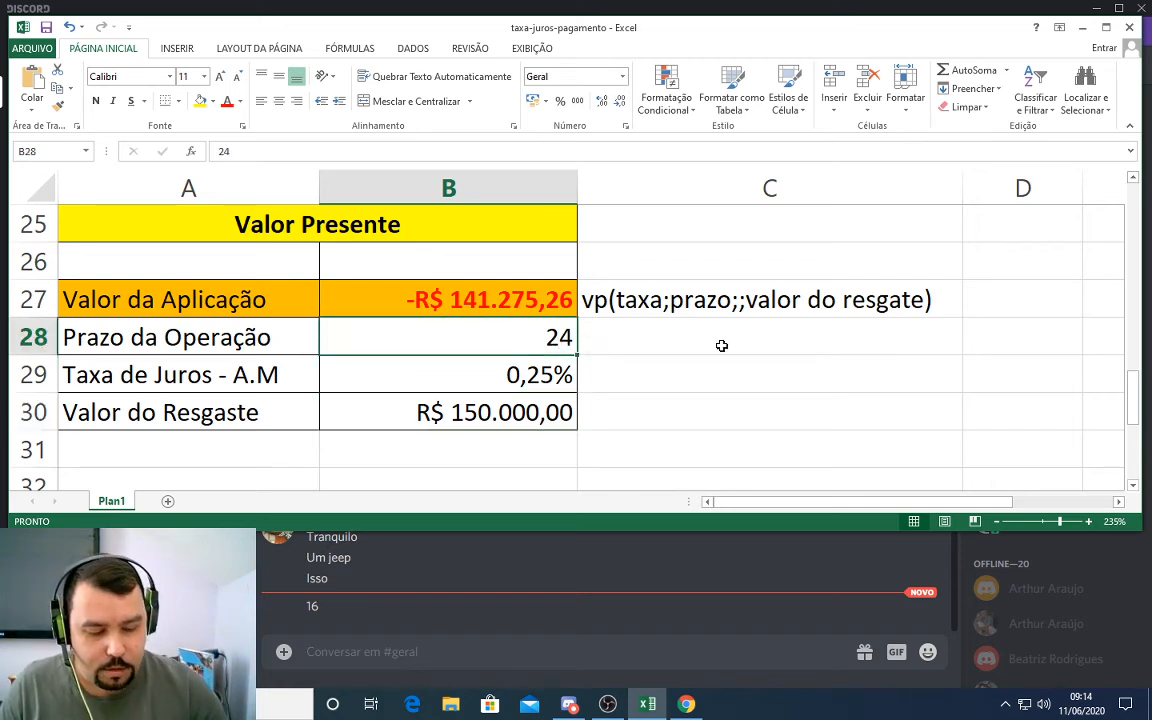
click(630, 386)
click(560, 337)
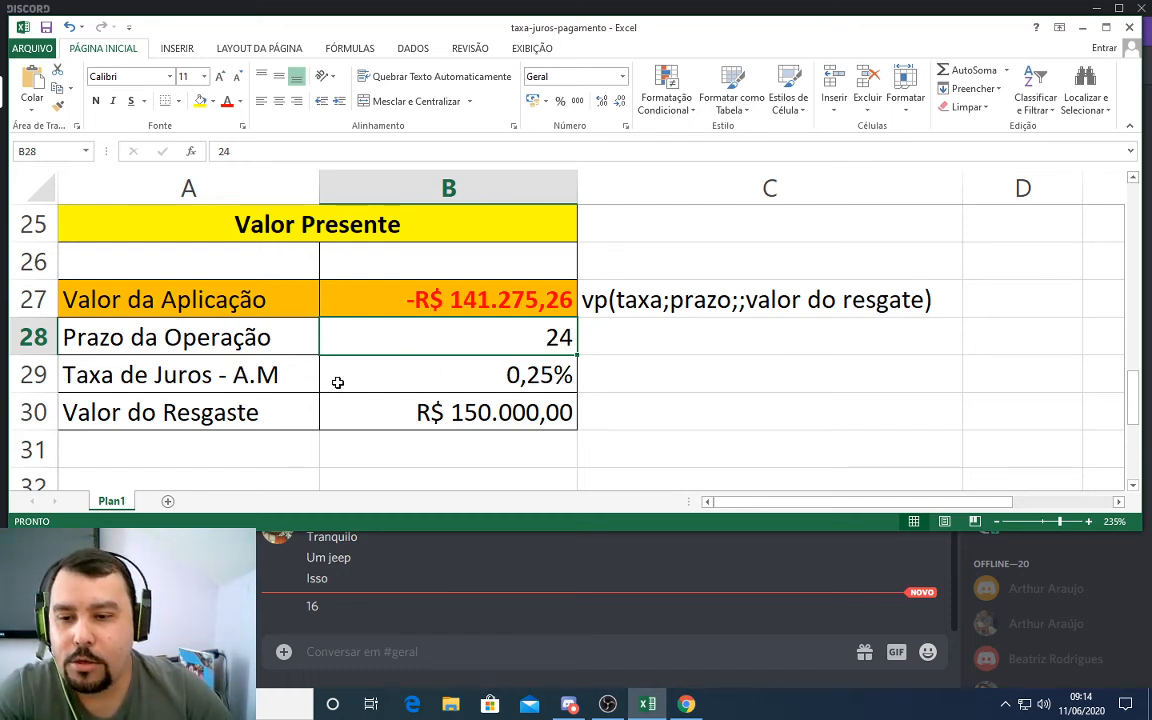
click(442, 384)
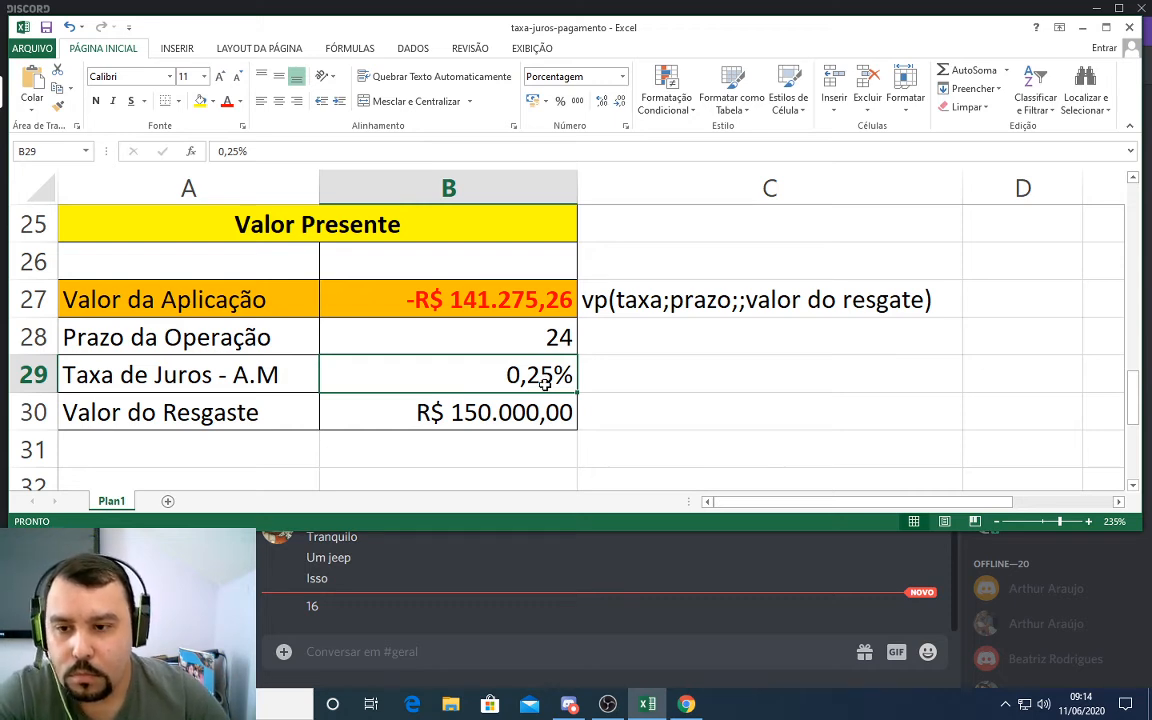
click(574, 341)
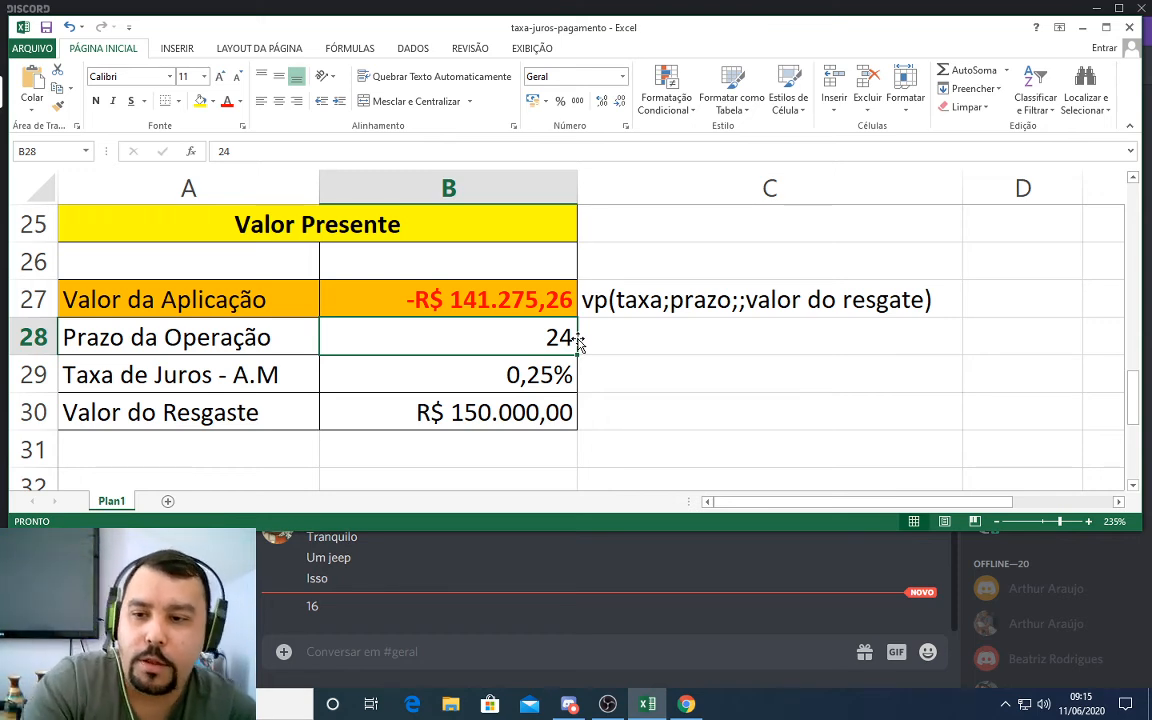
click(513, 301)
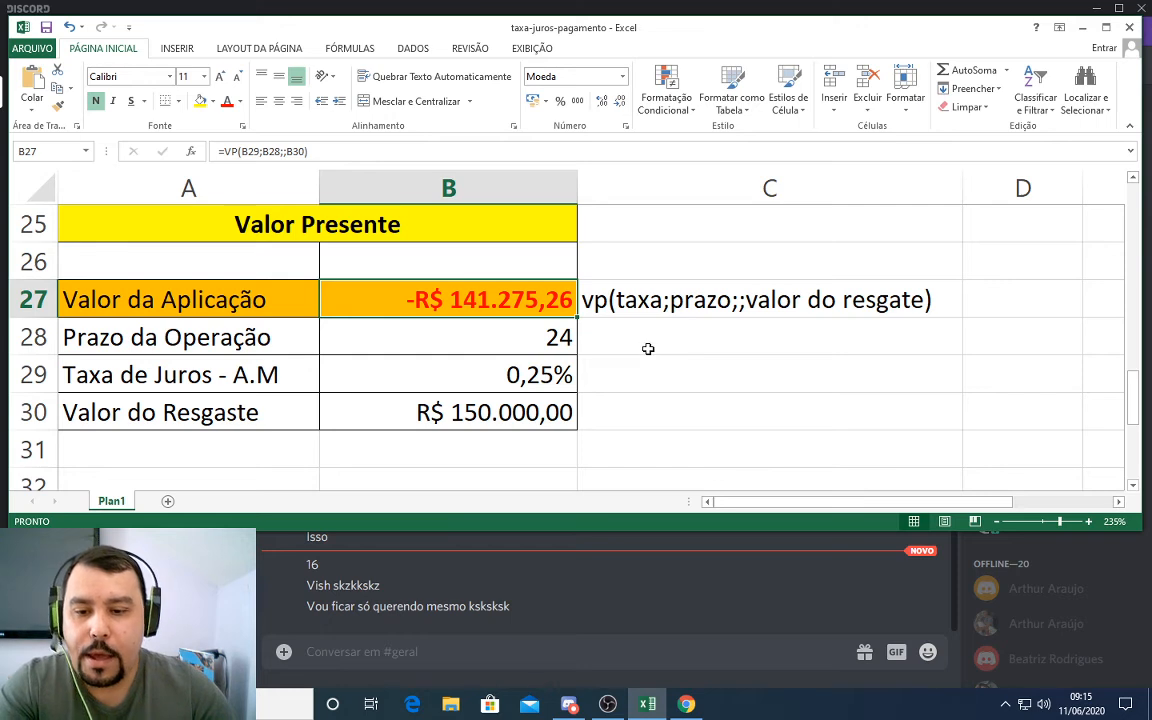
click(555, 337)
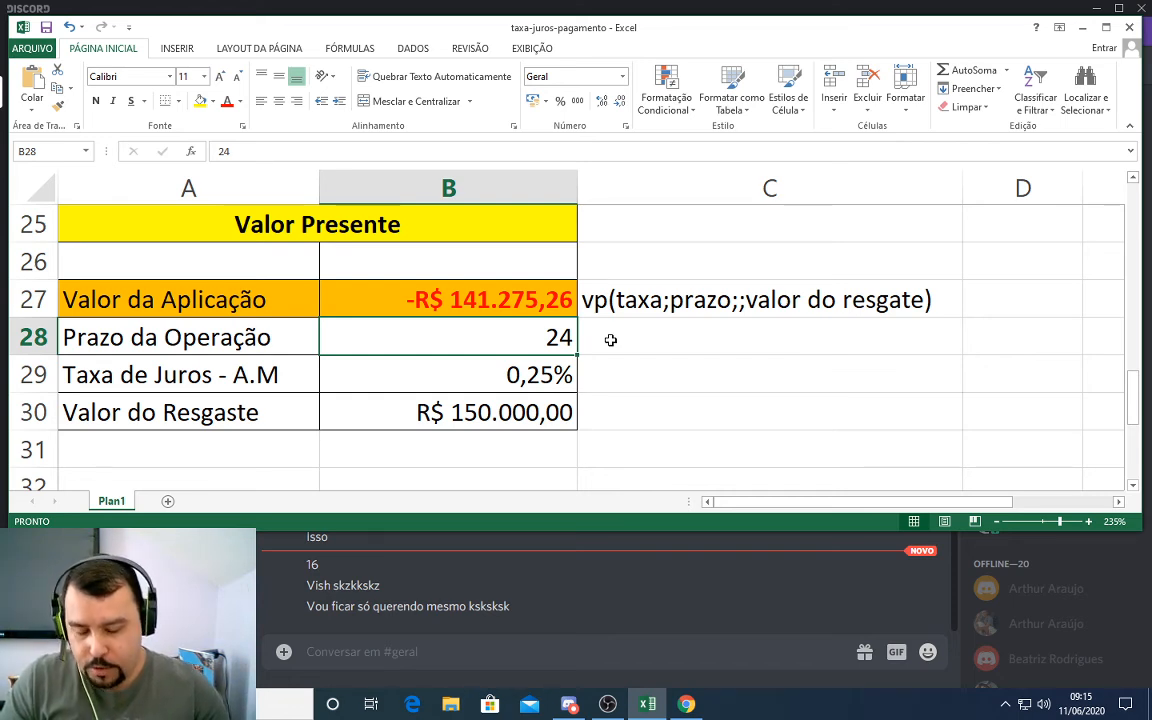
- Enter the formula =16-33 in C29 beside the Taxa de Juros - A.M
click(650, 373)
text(=)
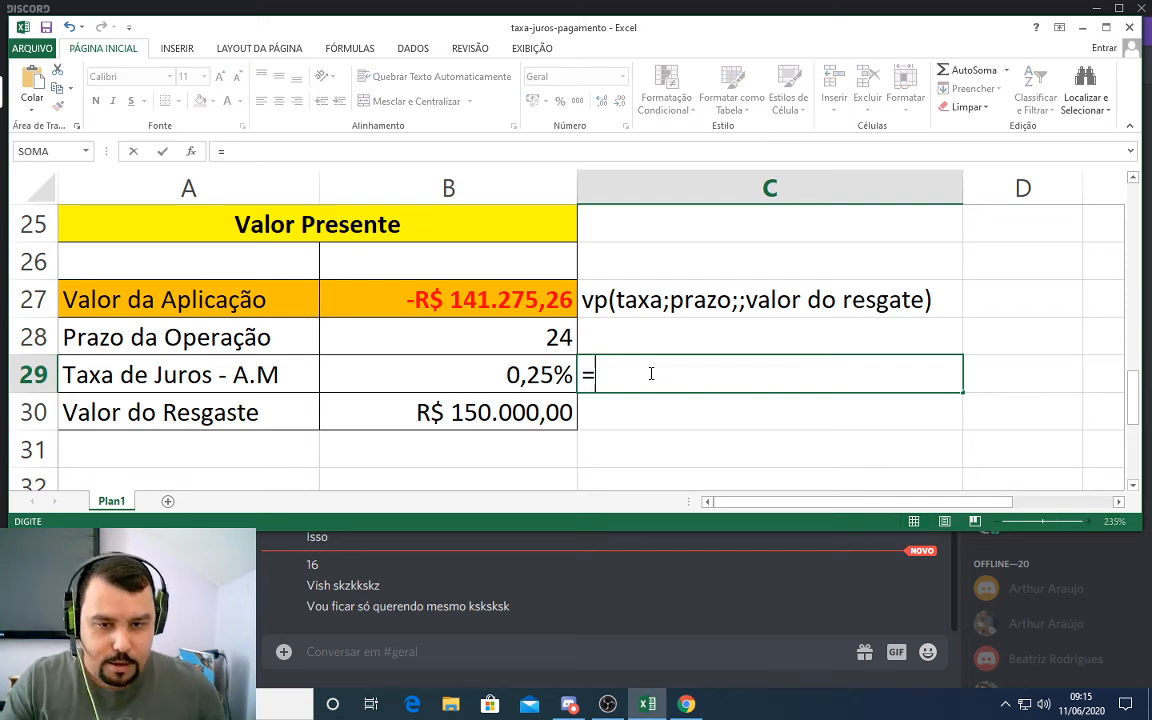
text(16)
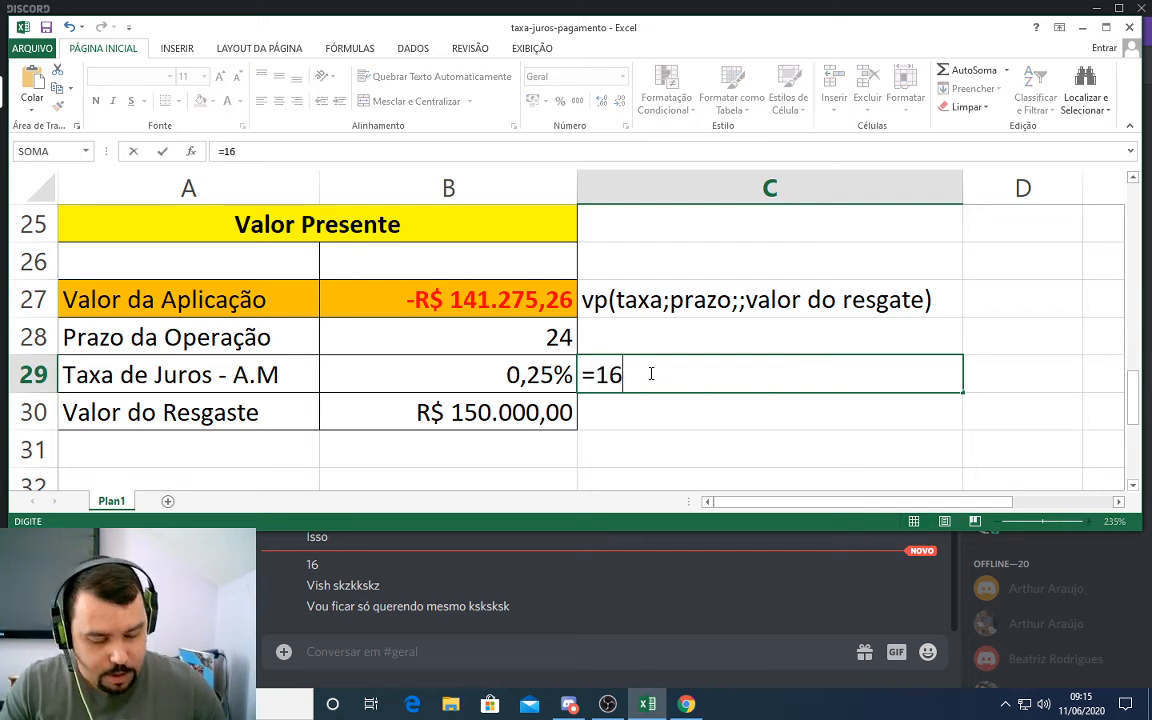
text(-33)
key(Return)
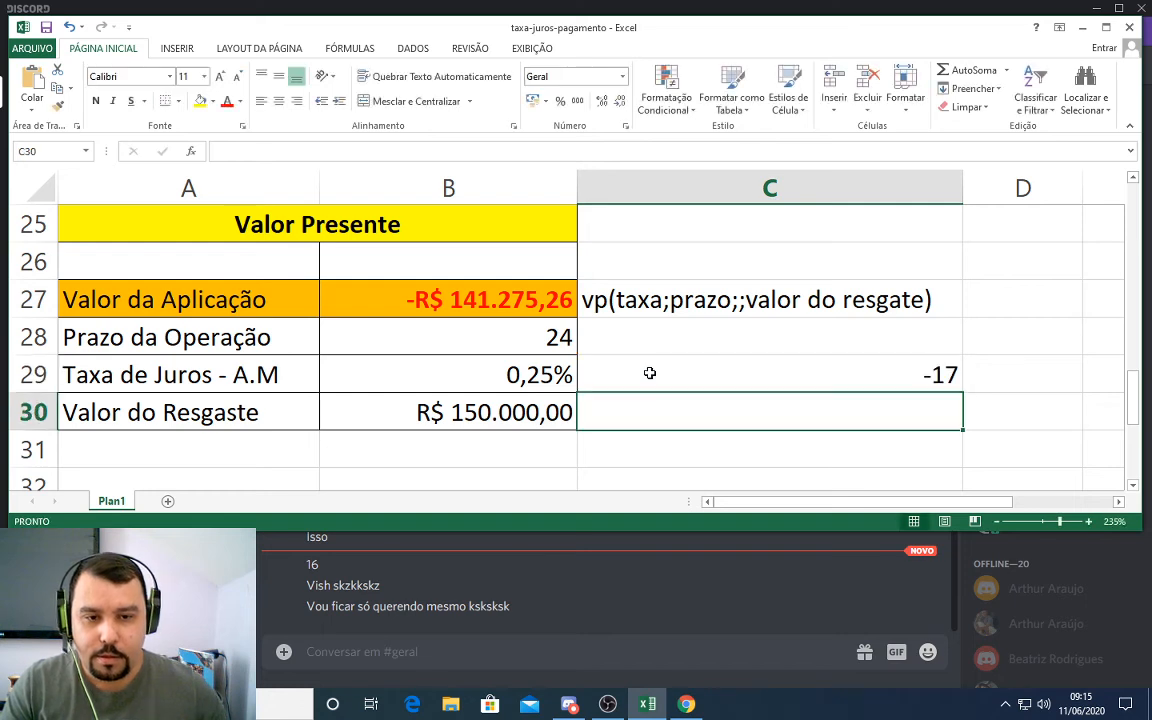
- Enter the formula =C29*12 in C30 to convert the years in C29 to months
click(646, 370)
key(Down)
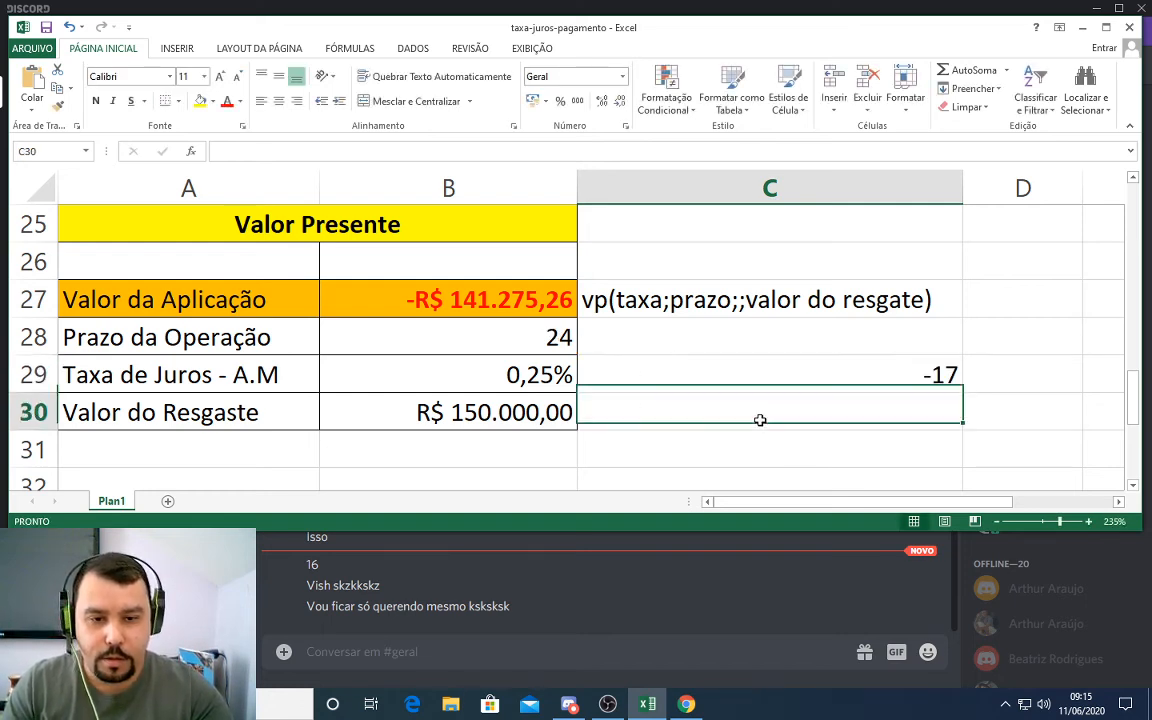
text(=)
click(788, 368)
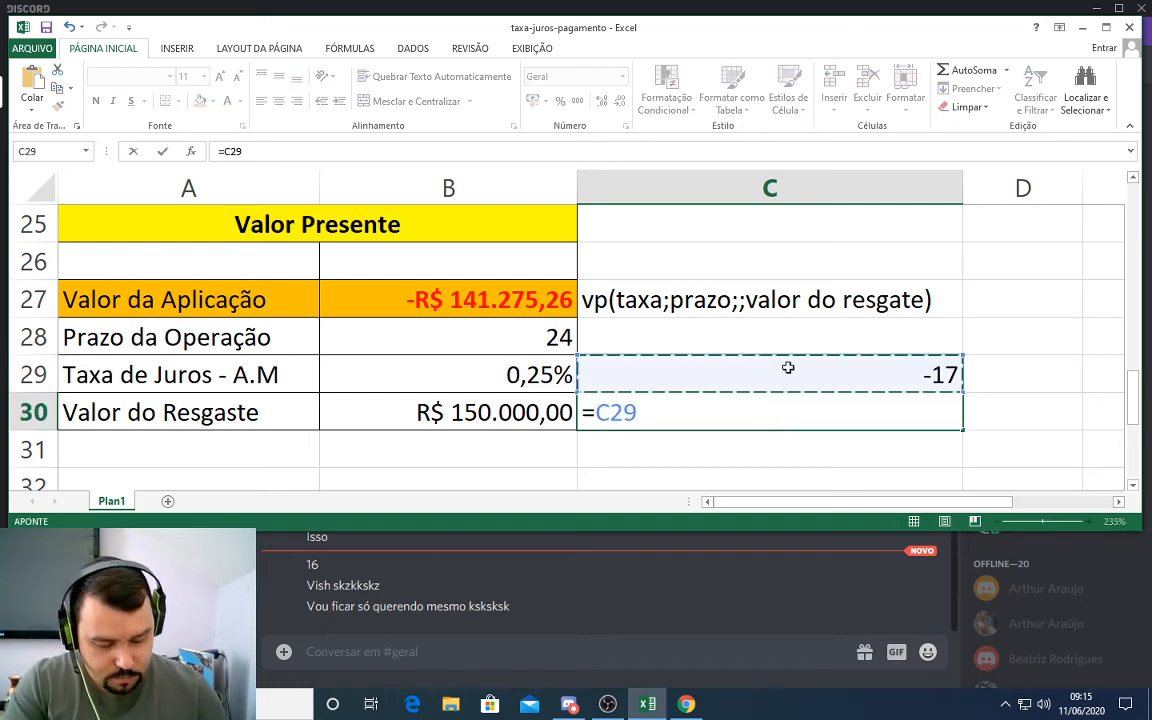
text(*12)
key(Return)
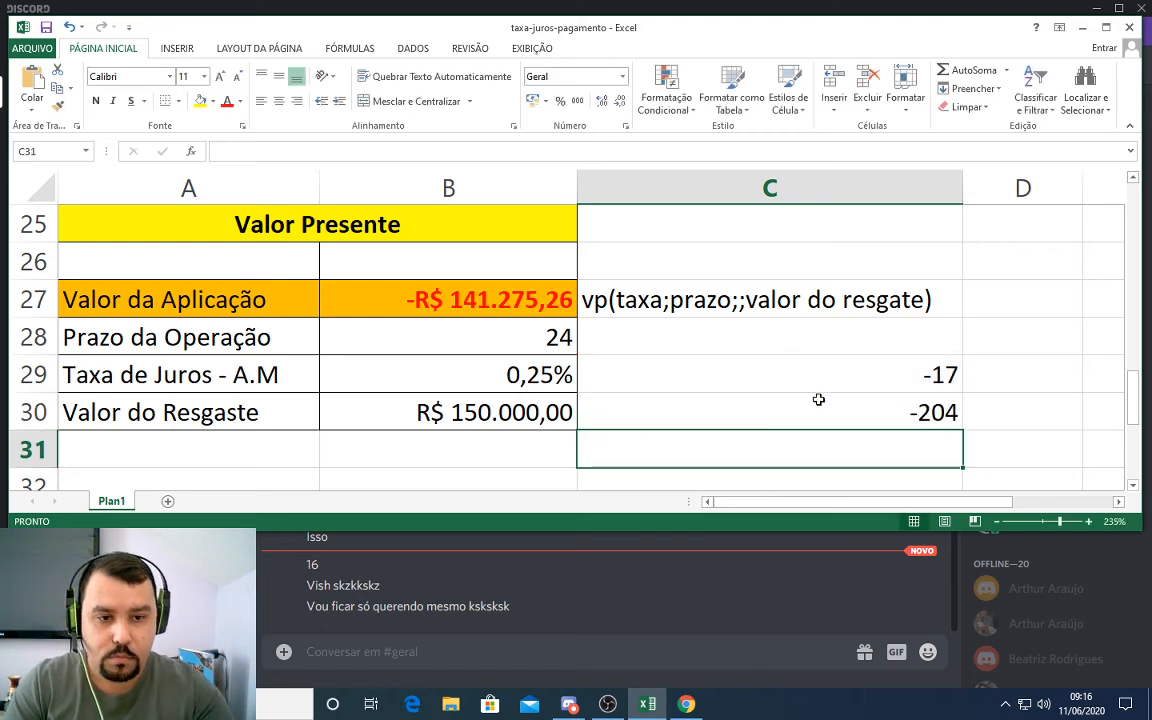
- Set the Prazo da Operação in B28 to 204 and check the Valor da Aplicação in B27
click(818, 397)
click(560, 338)
text(204)
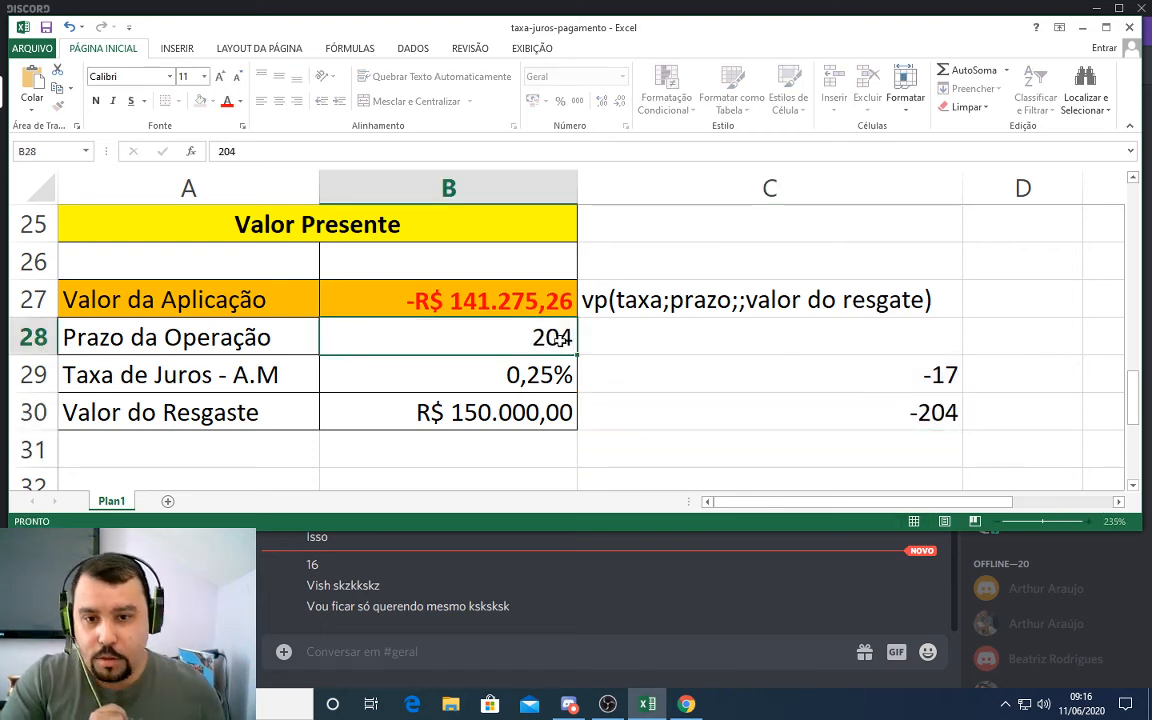
key(Return)
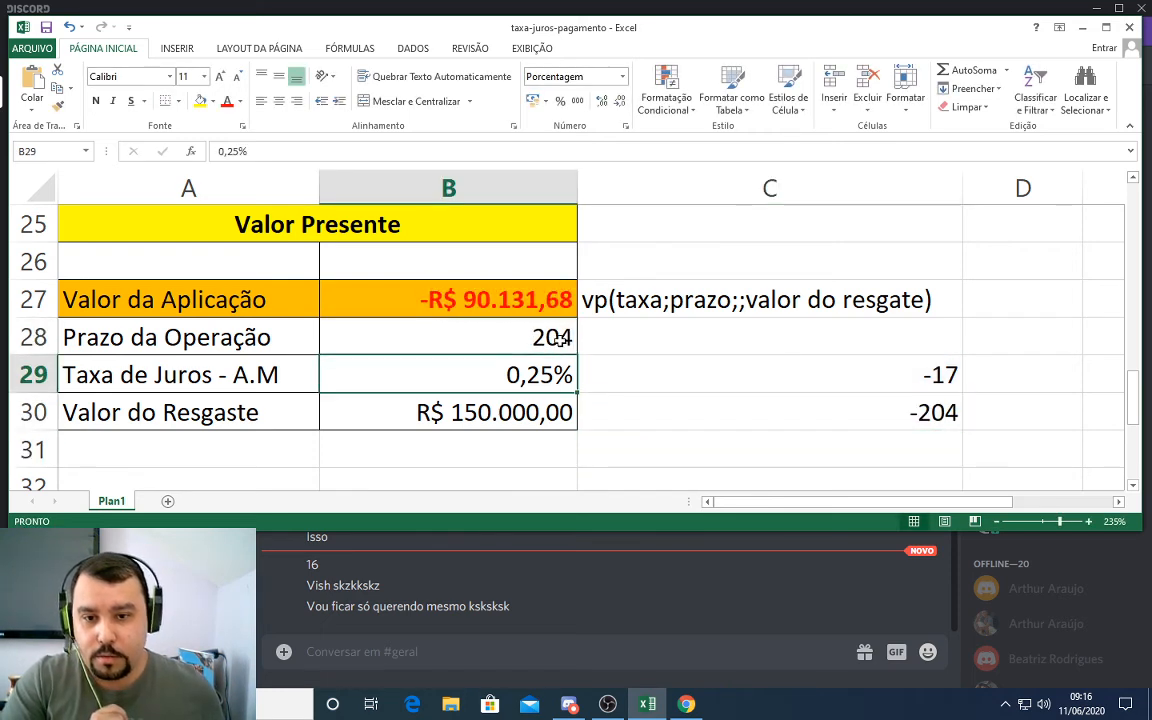
click(560, 338)
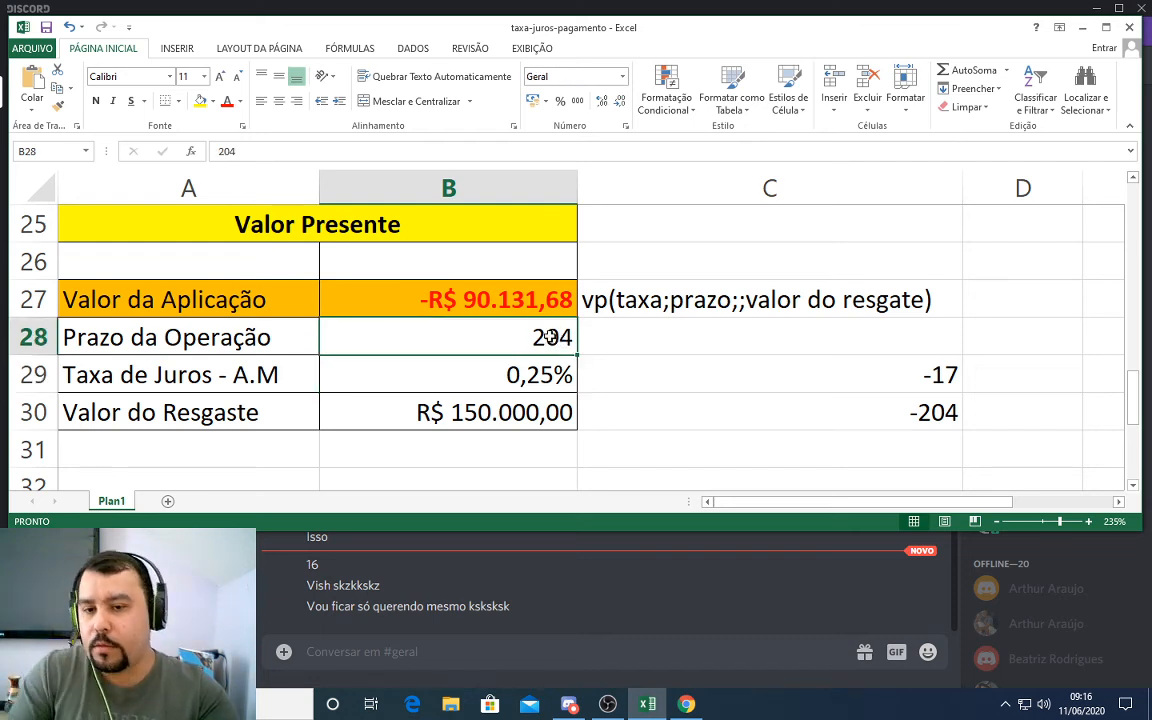
click(544, 294)
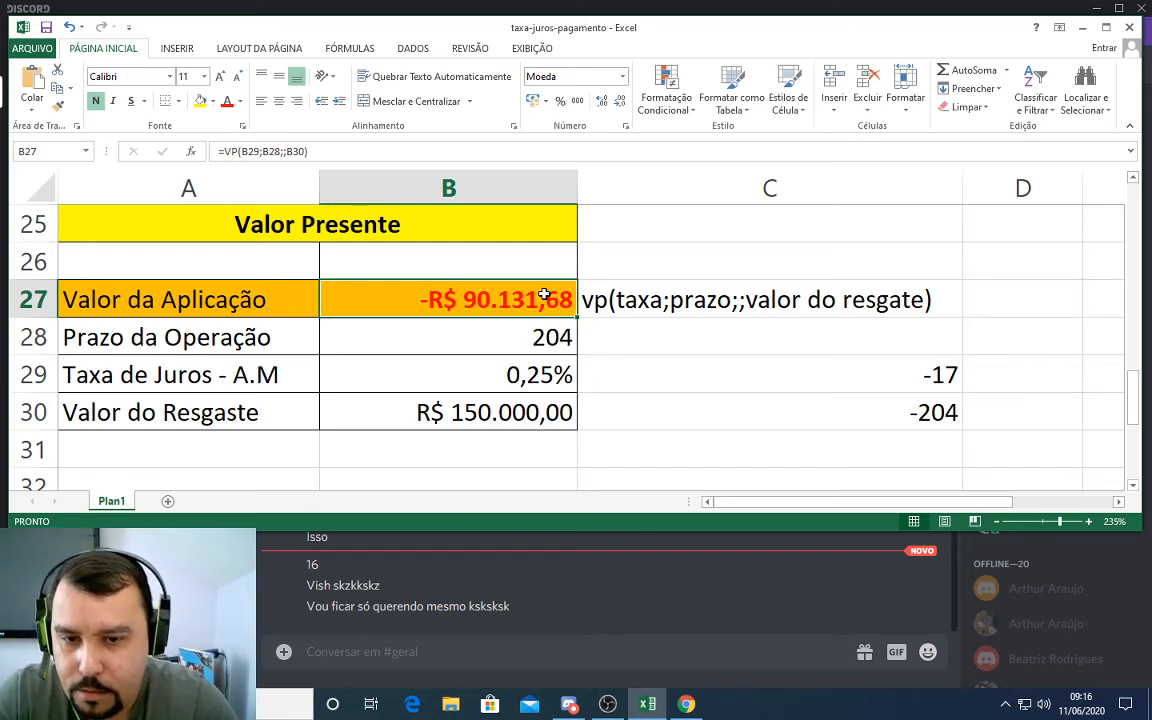
- Set the Taxa de Juros - A.M in B29 to 4% and check the Valor da Aplicação again
click(490, 380)
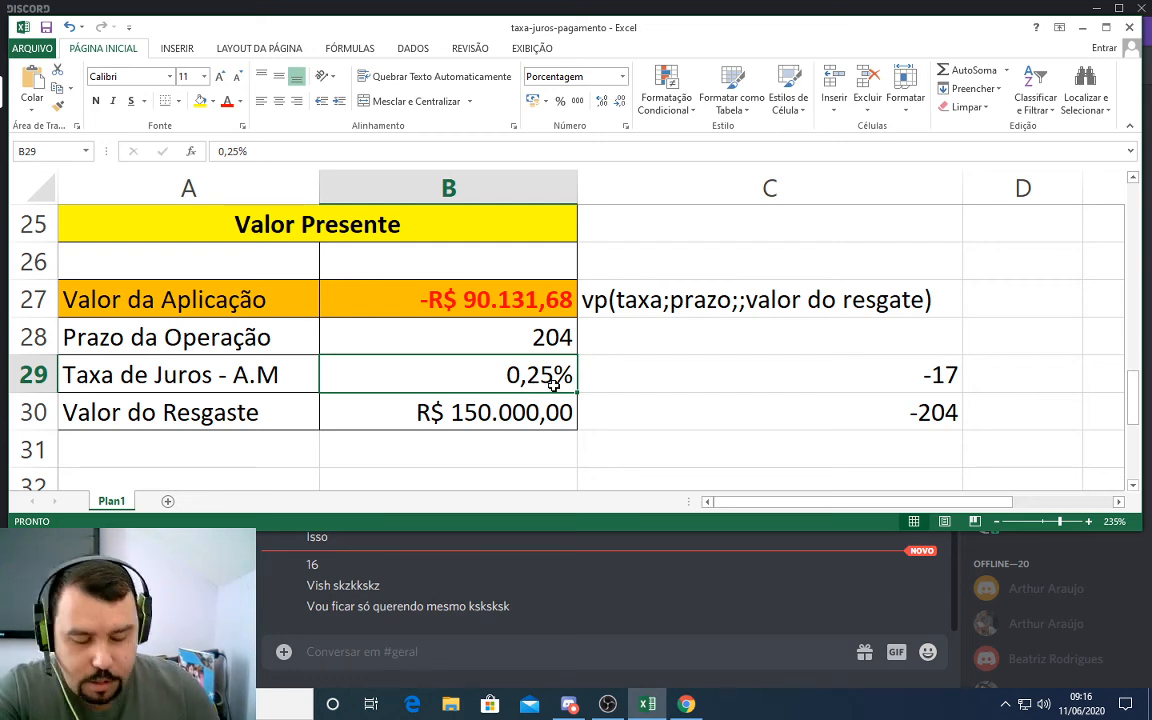
text(4)
key(Return)
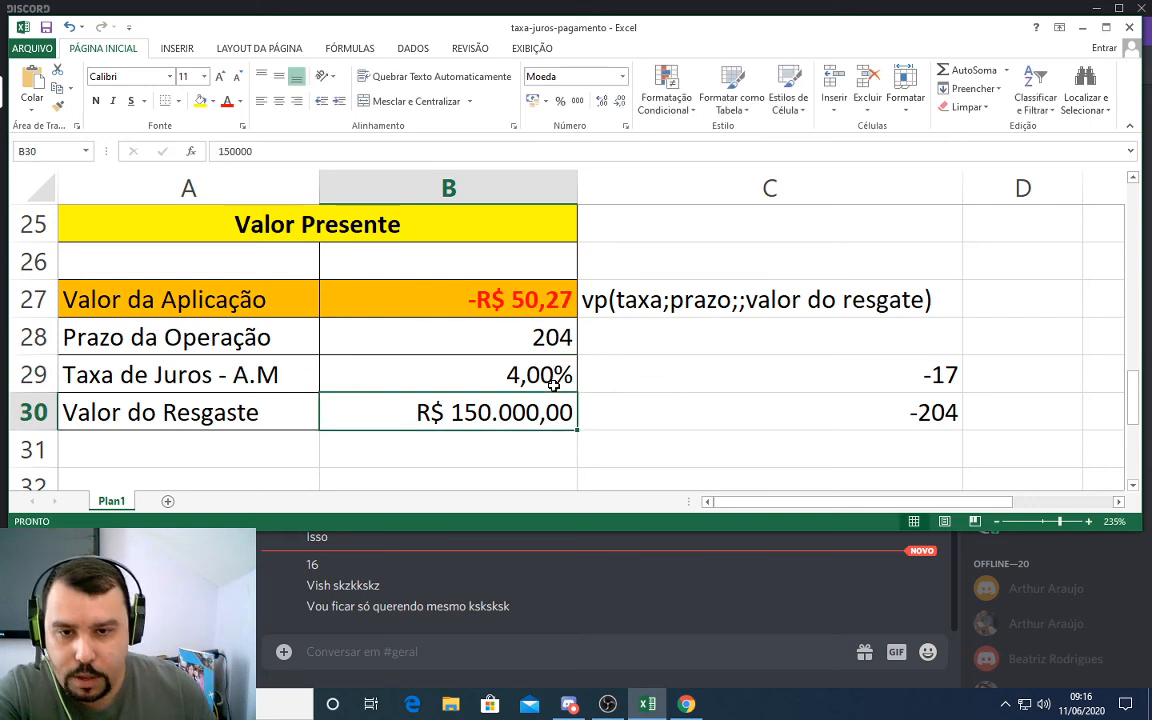
click(553, 384)
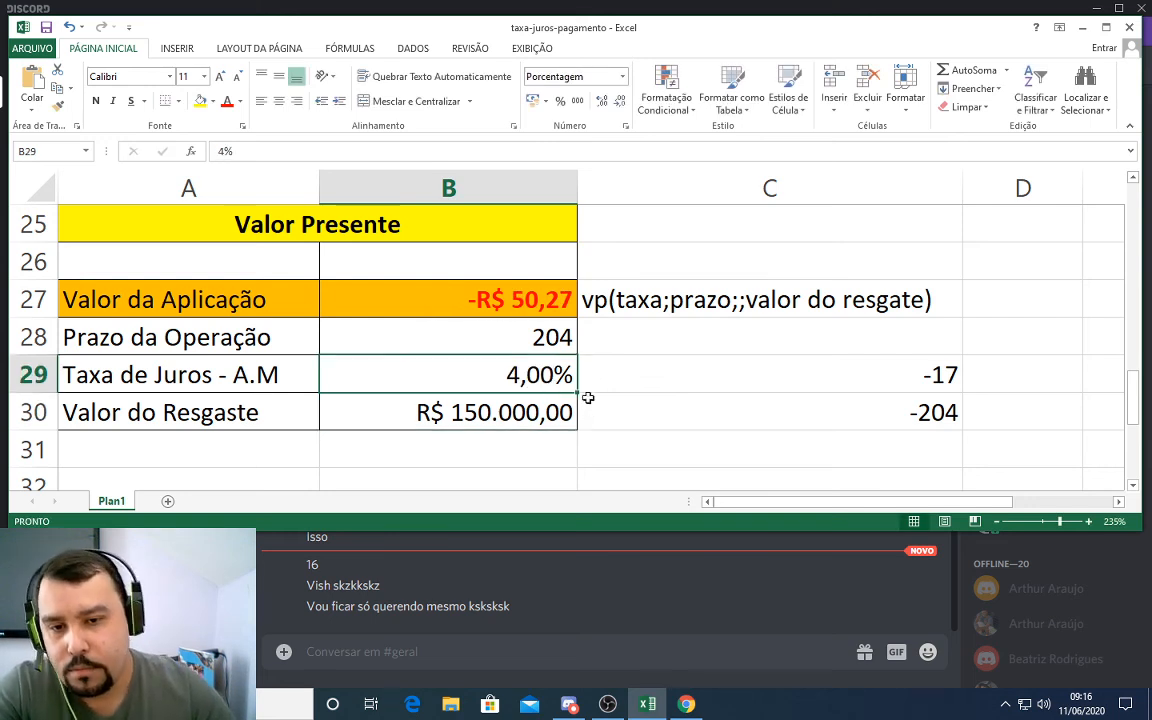
click(563, 338)
click(555, 305)
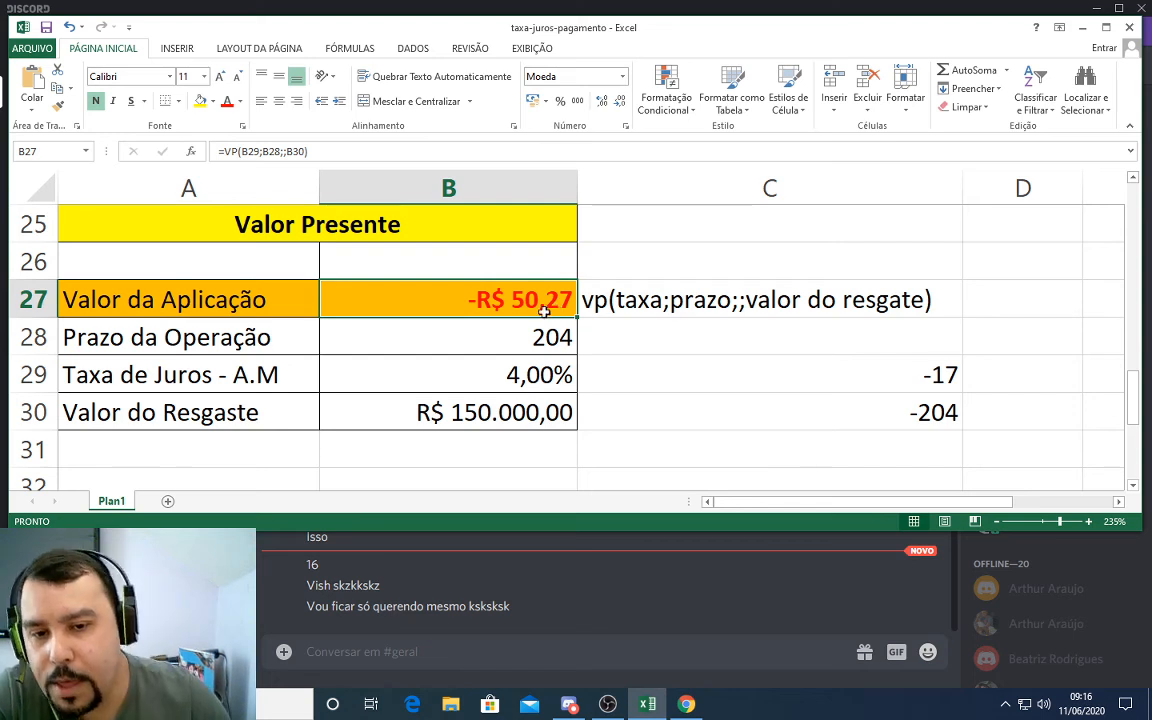
- Clear the helper calculations in C29:C30 beside the Valor Presente table
click(562, 336)
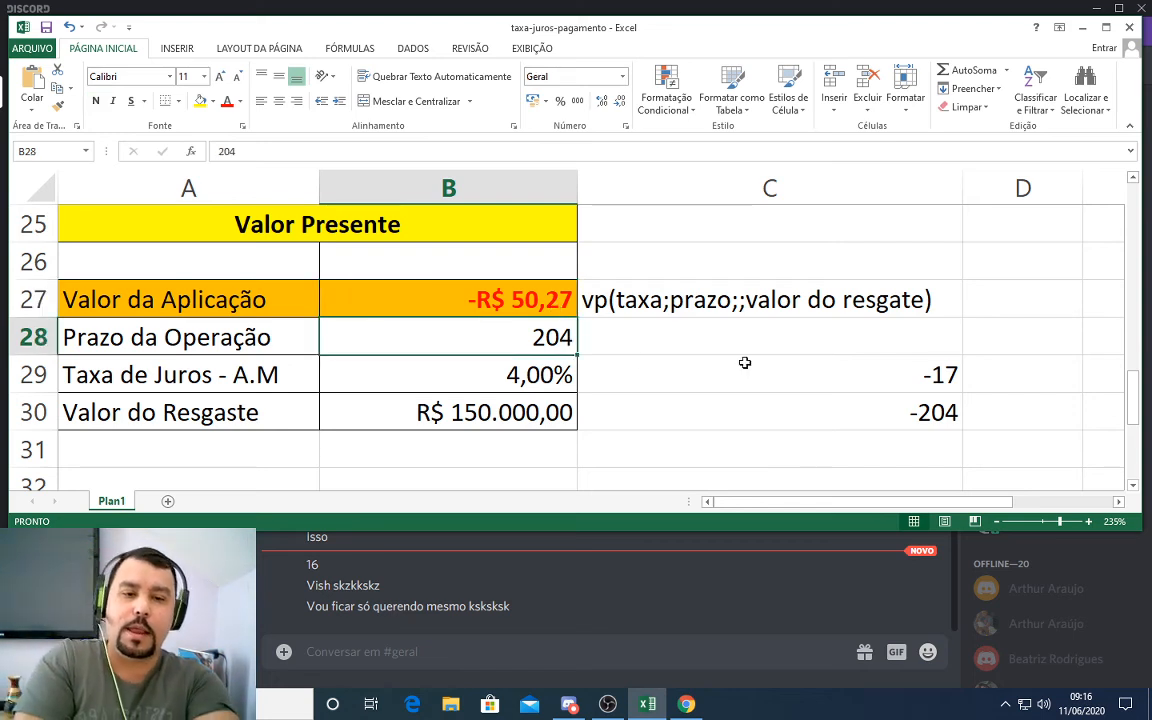
drag(745, 363, 746, 401)
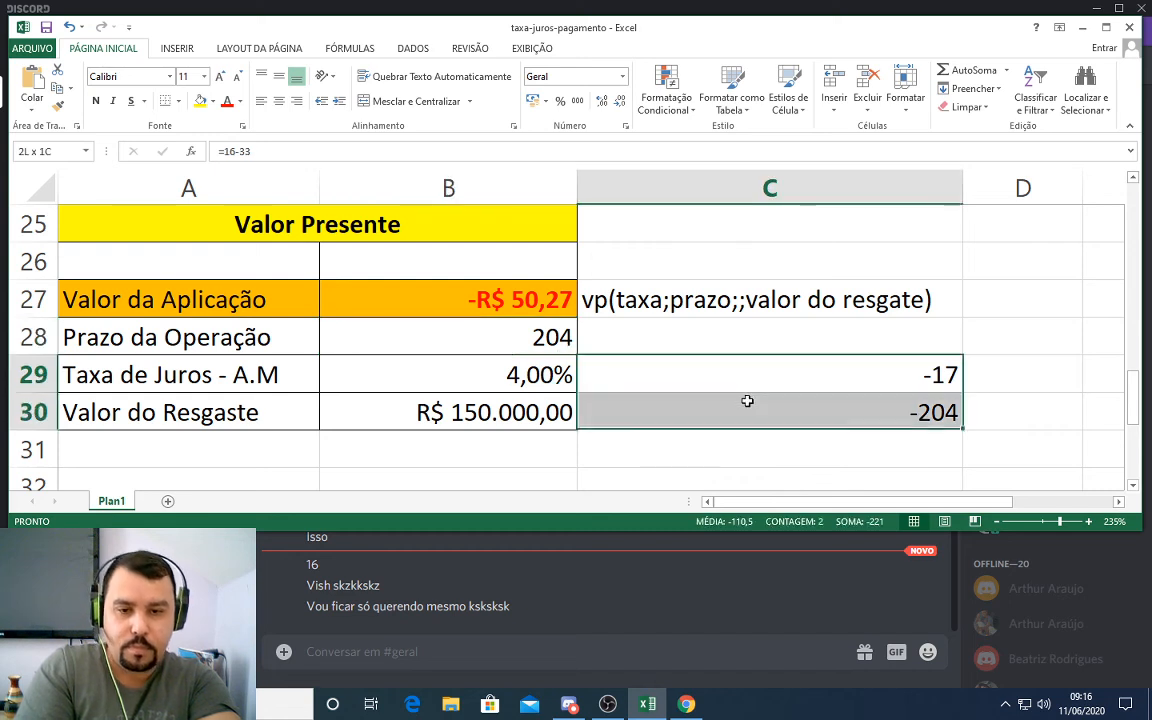
key(Delete)
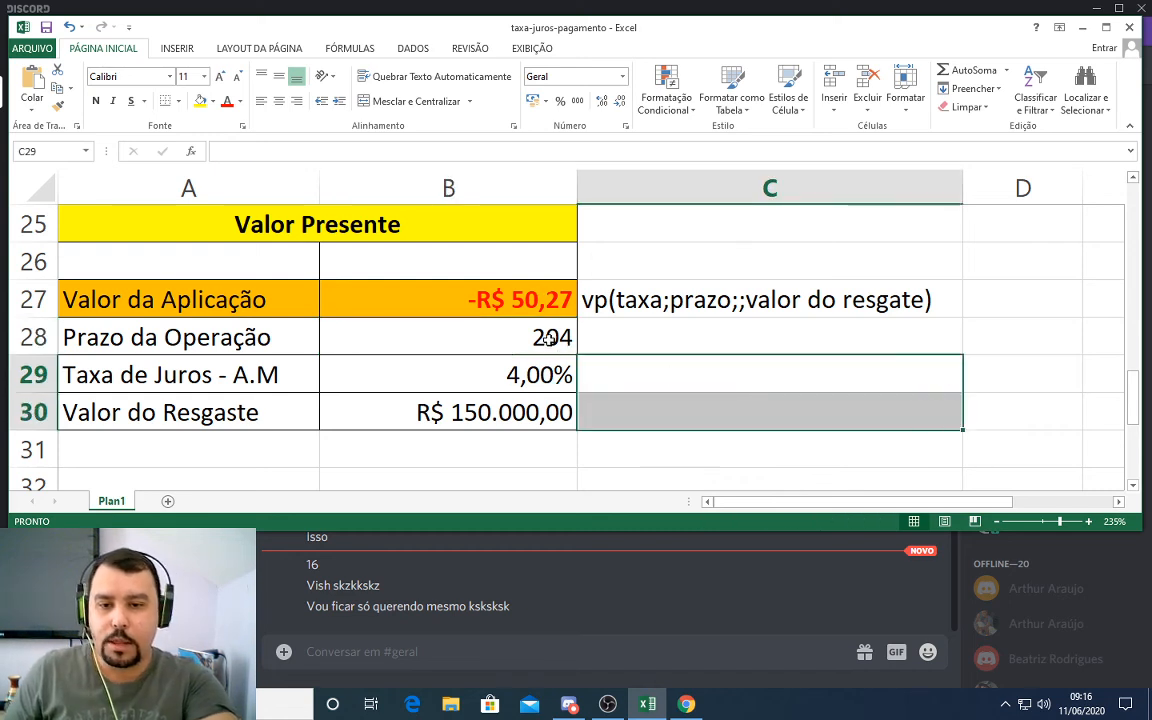
click(556, 374)
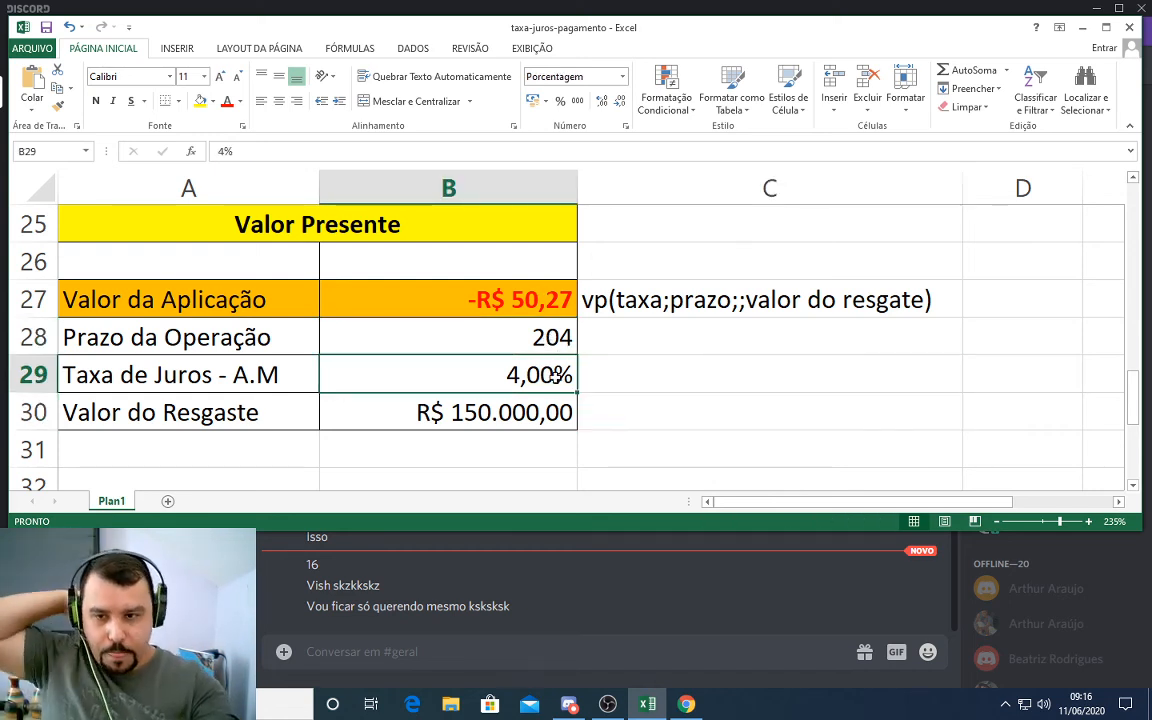
- Examine the VP formula in B27 argument by argument: function name, rate, term, skipped payment and redemption value
double_click(505, 300)
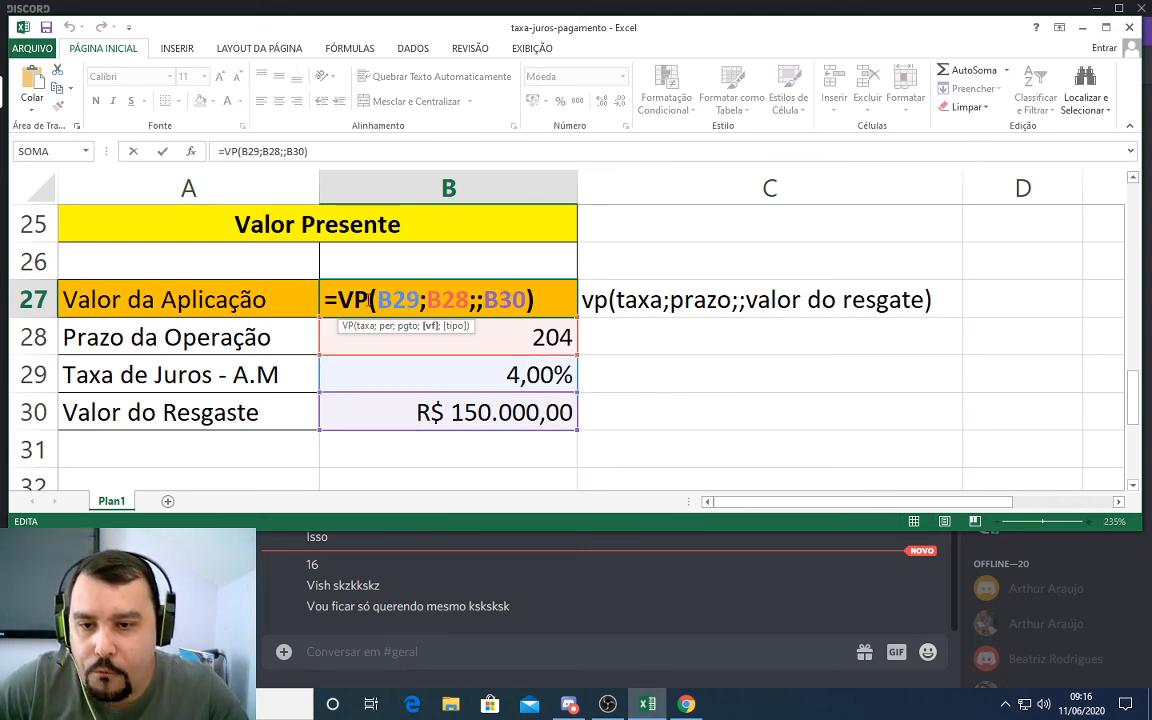
drag(371, 297, 341, 300)
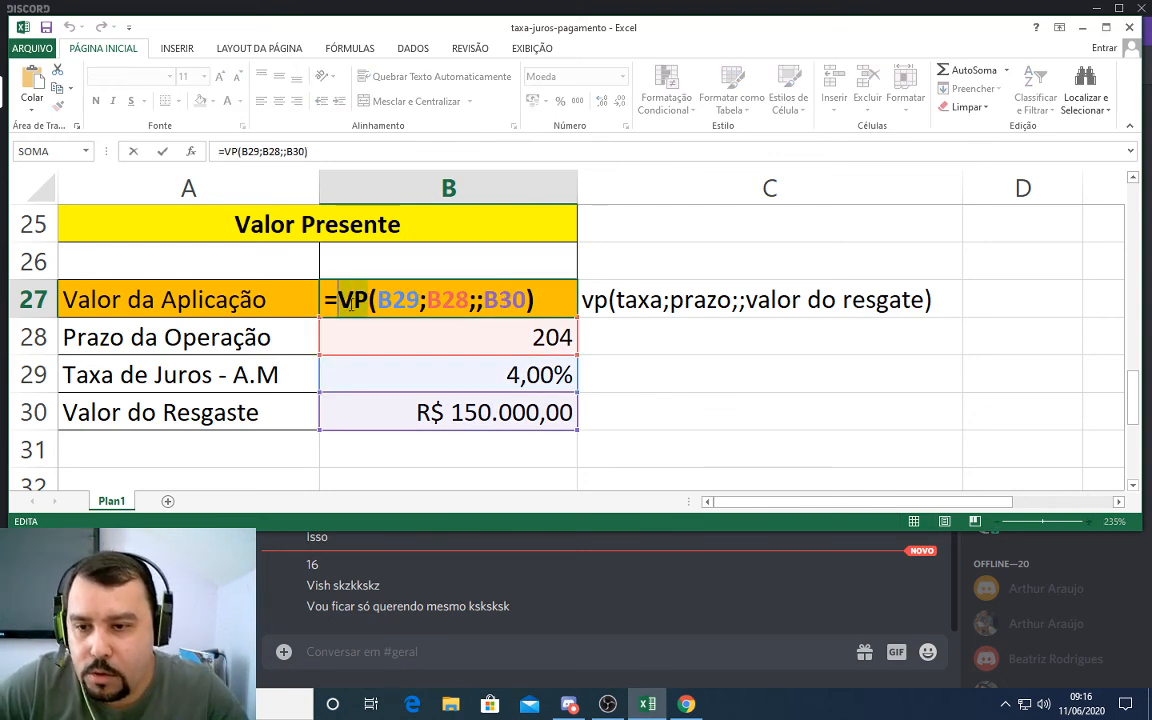
click(420, 303)
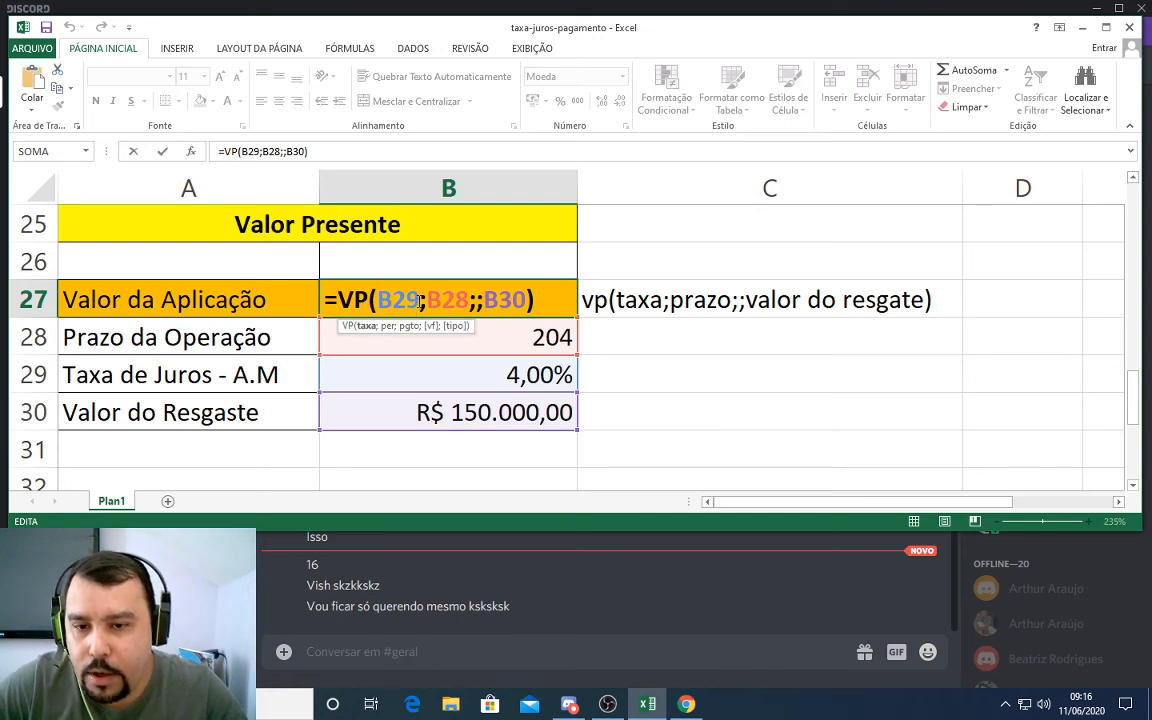
drag(420, 303, 378, 305)
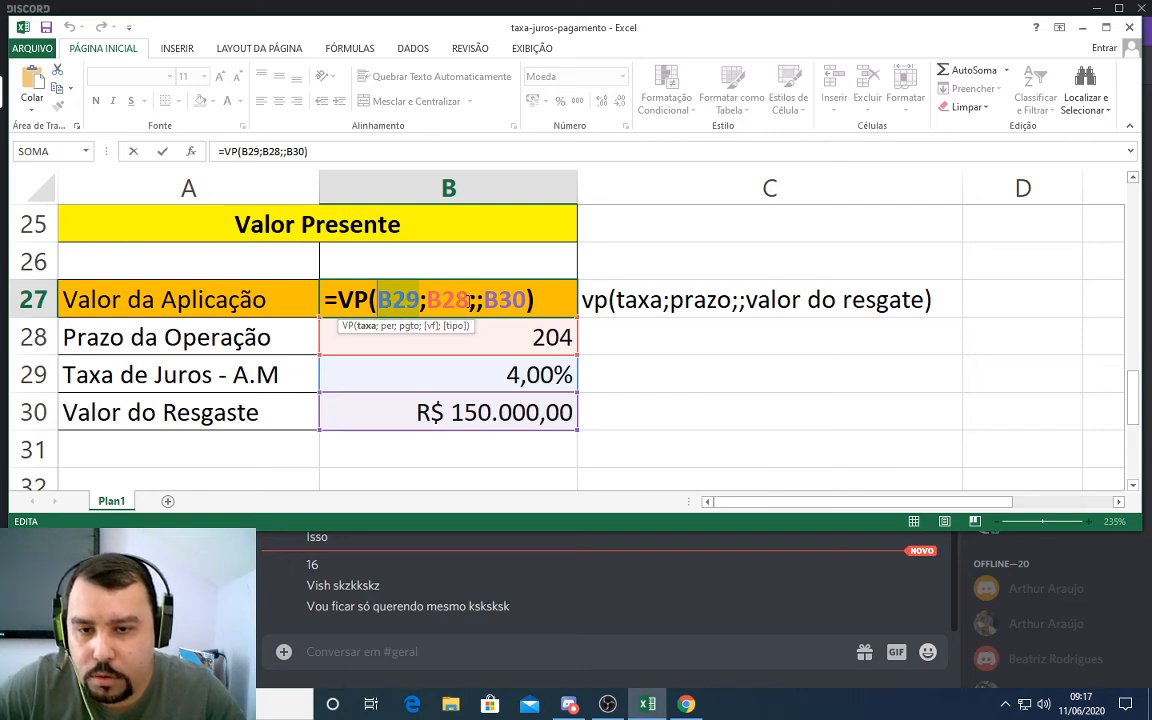
click(468, 300)
double_click(449, 300)
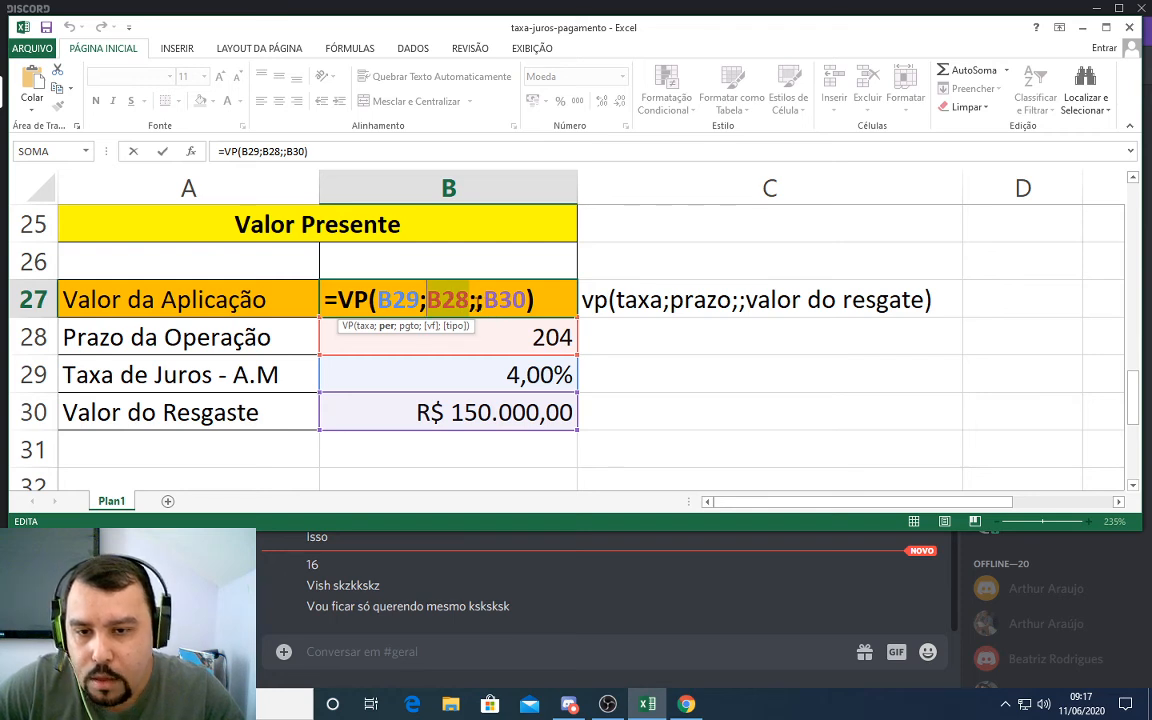
click(477, 300)
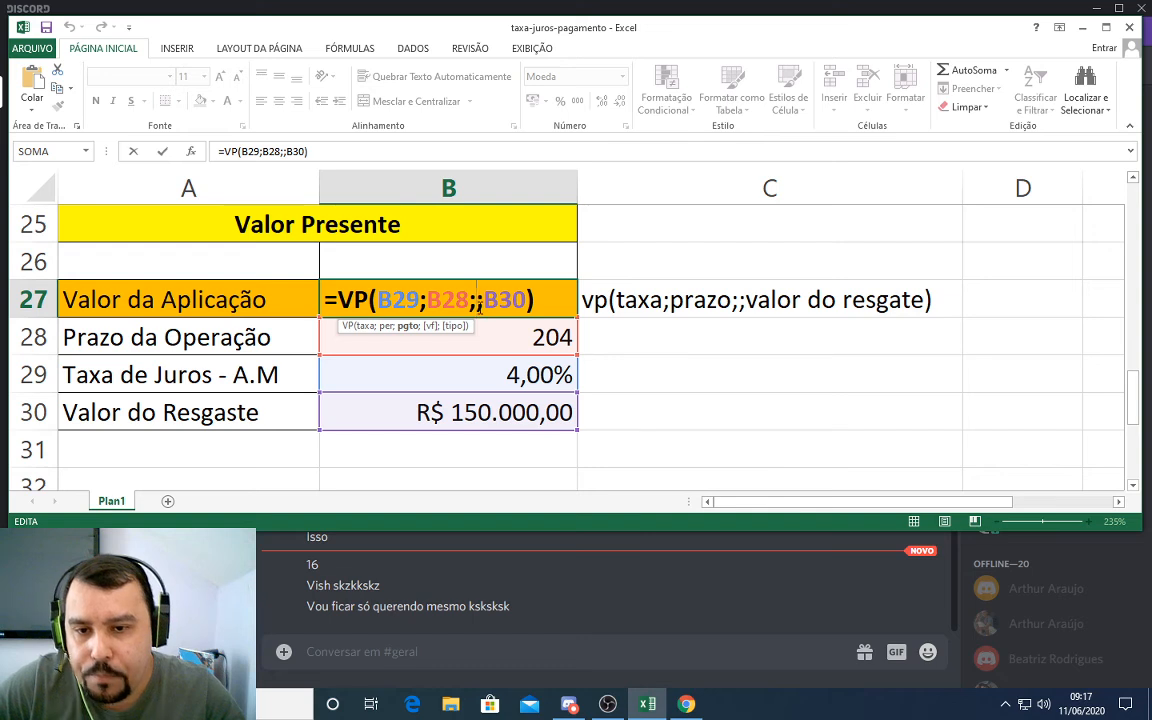
click(486, 300)
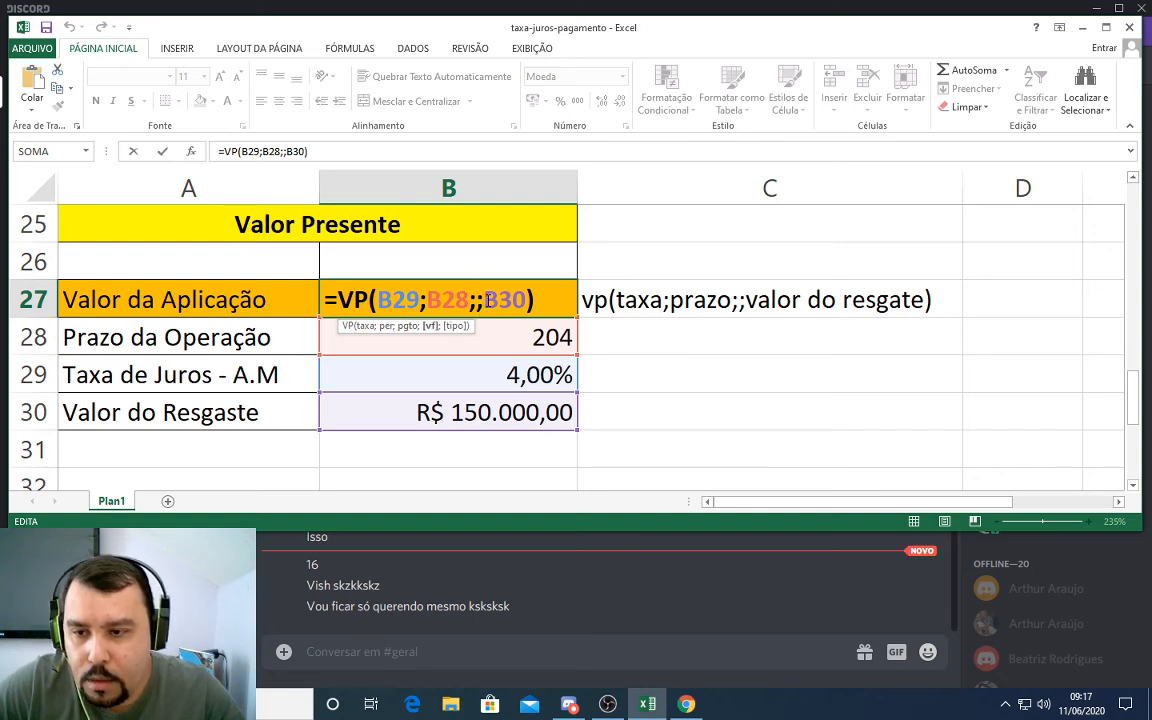
drag(486, 300, 527, 300)
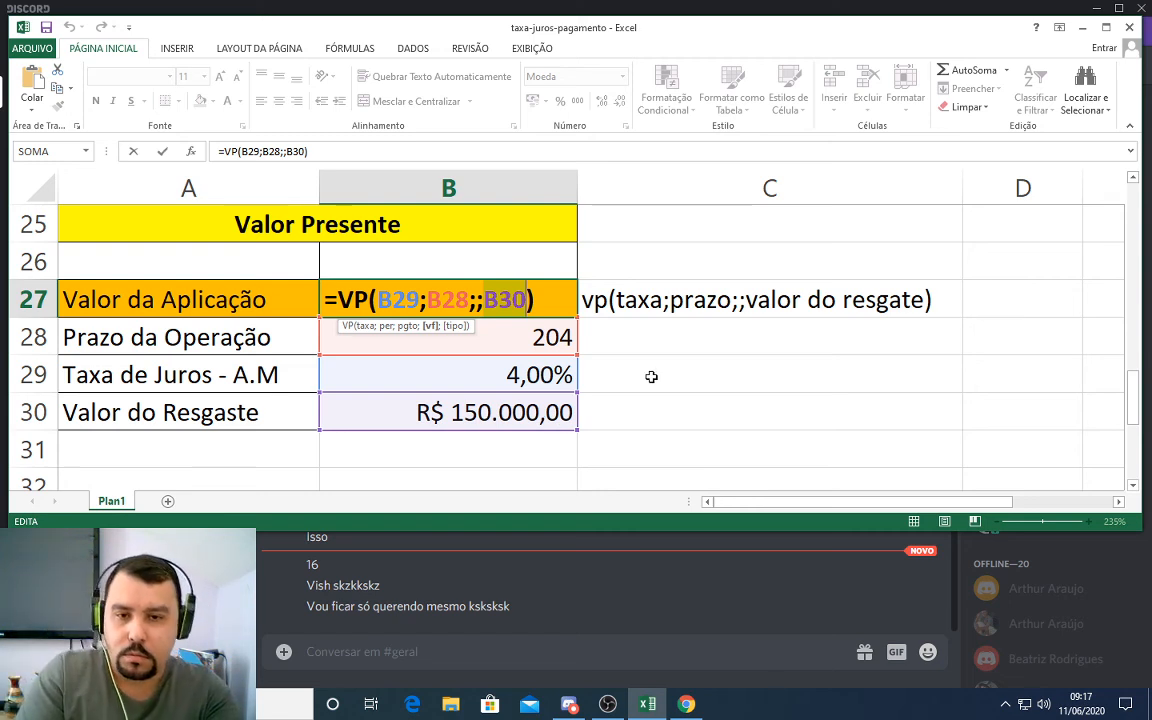
key(Return)
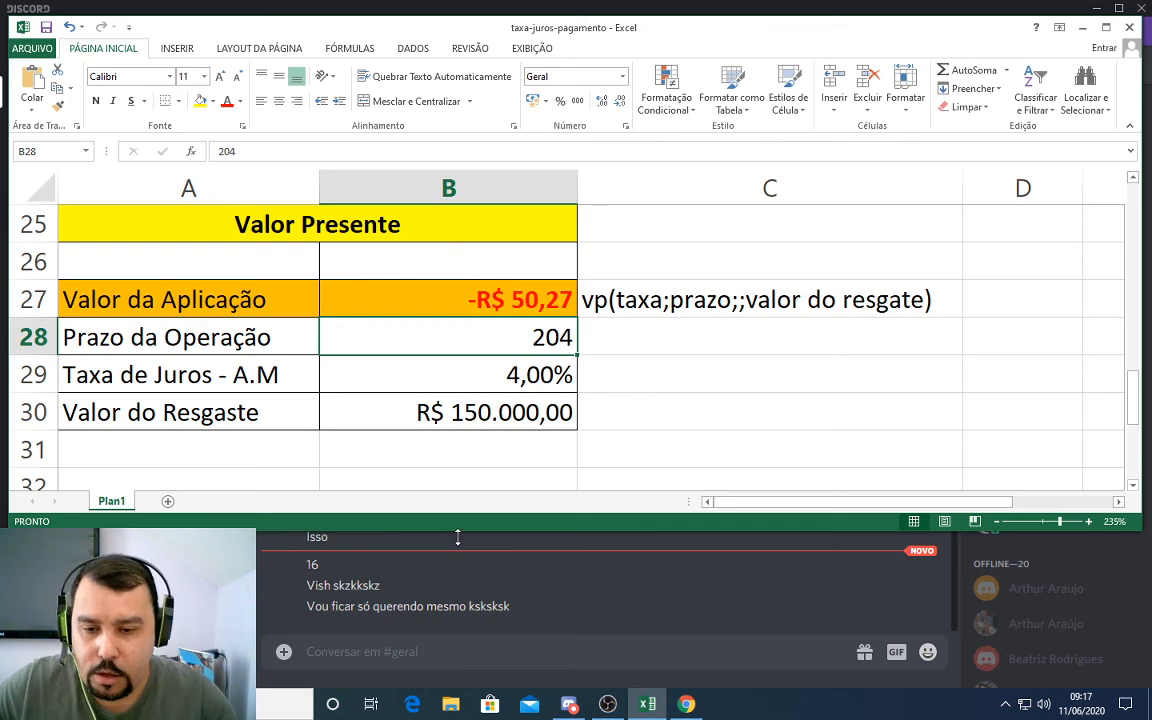
- Check the class chat in Discord, return to Excel and bring up the TAXA table in rows 33 to 38
click(477, 652)
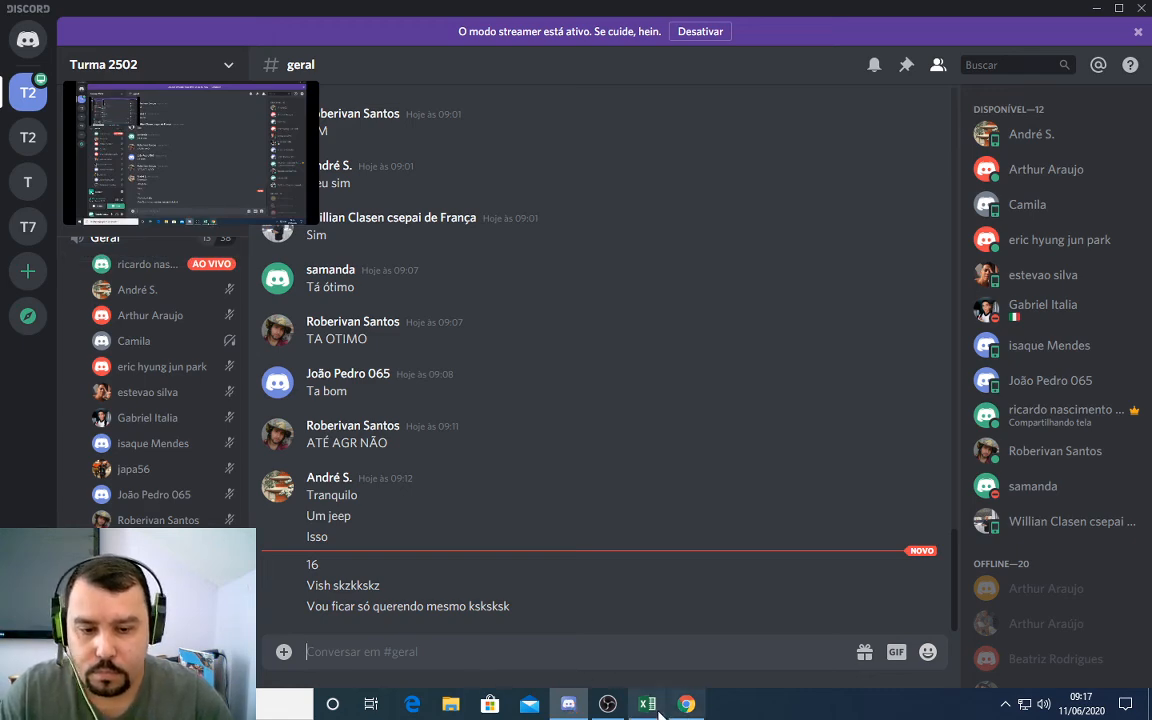
key(alt+Tab)
scroll(506, 393, down, 1)
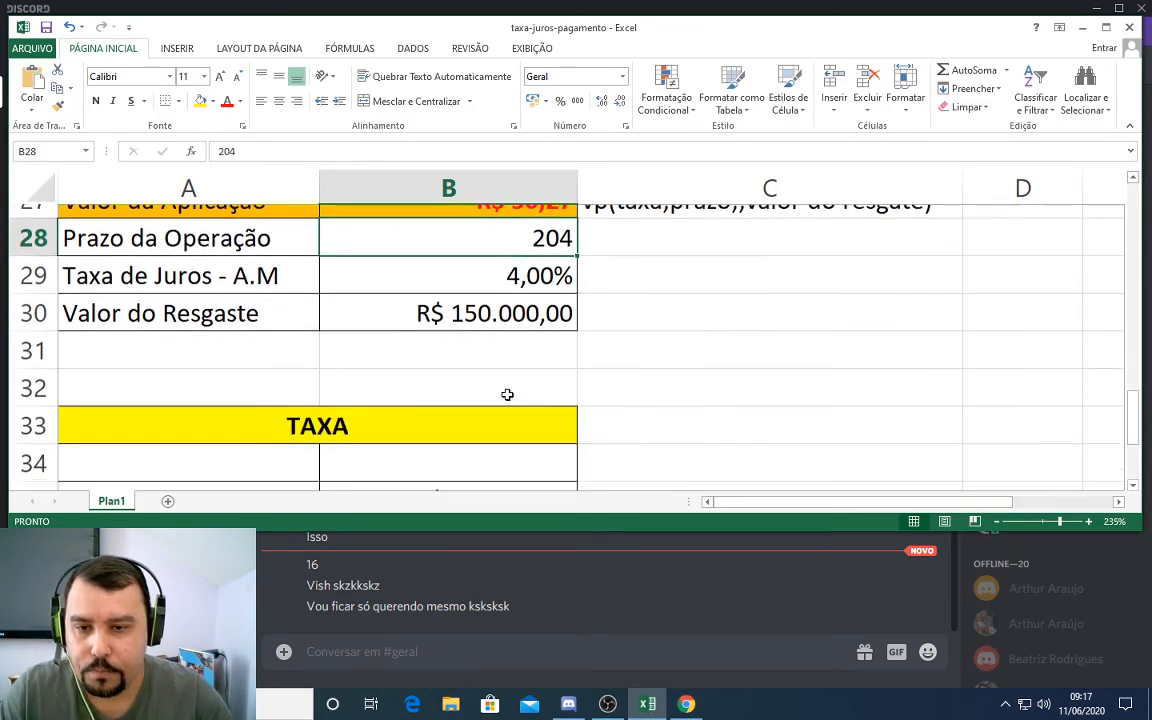
scroll(491, 351, down, 1)
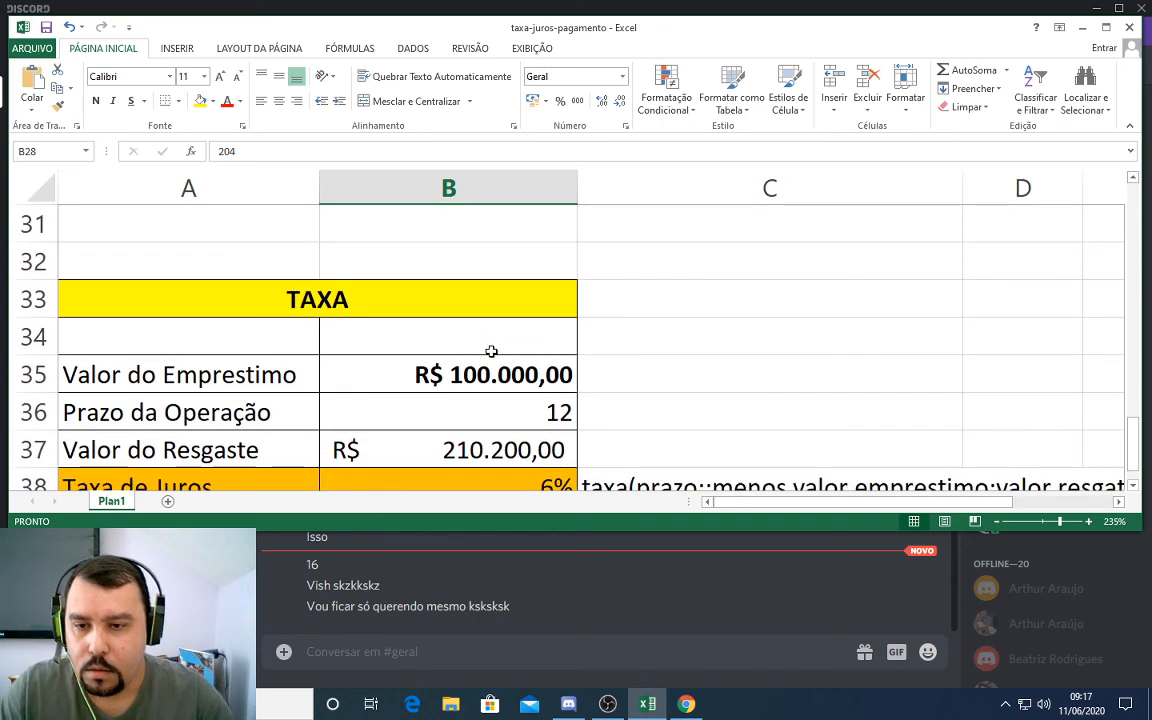
scroll(491, 351, down, 1)
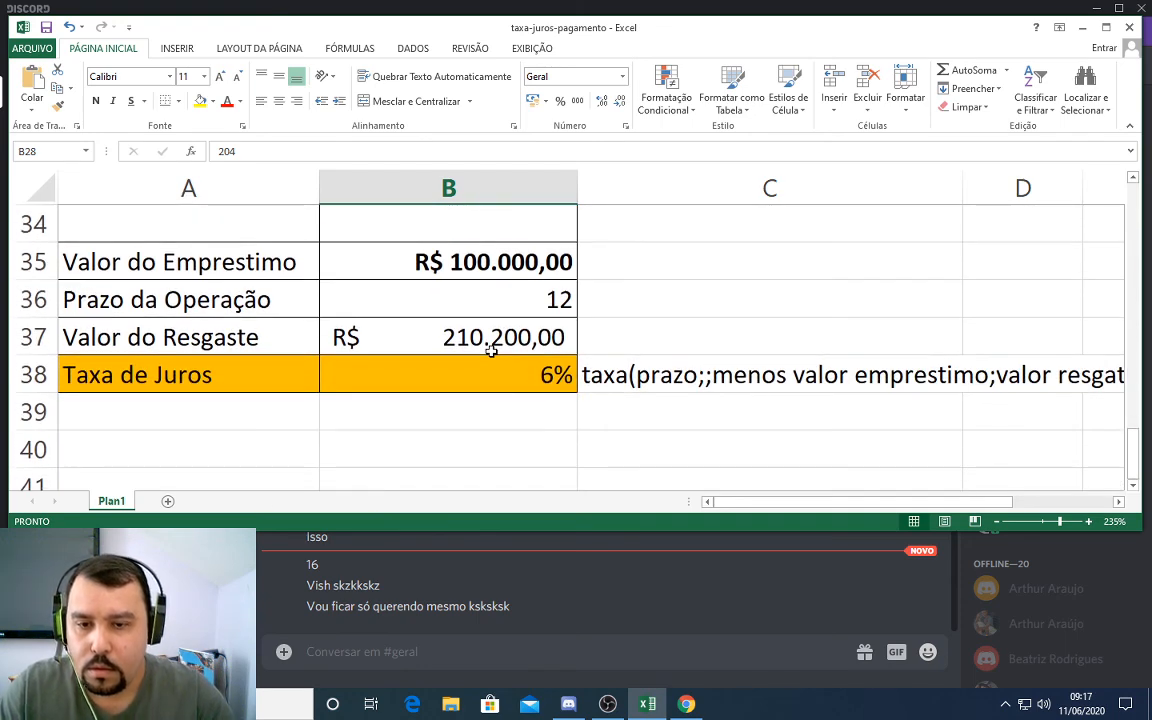
click(605, 254)
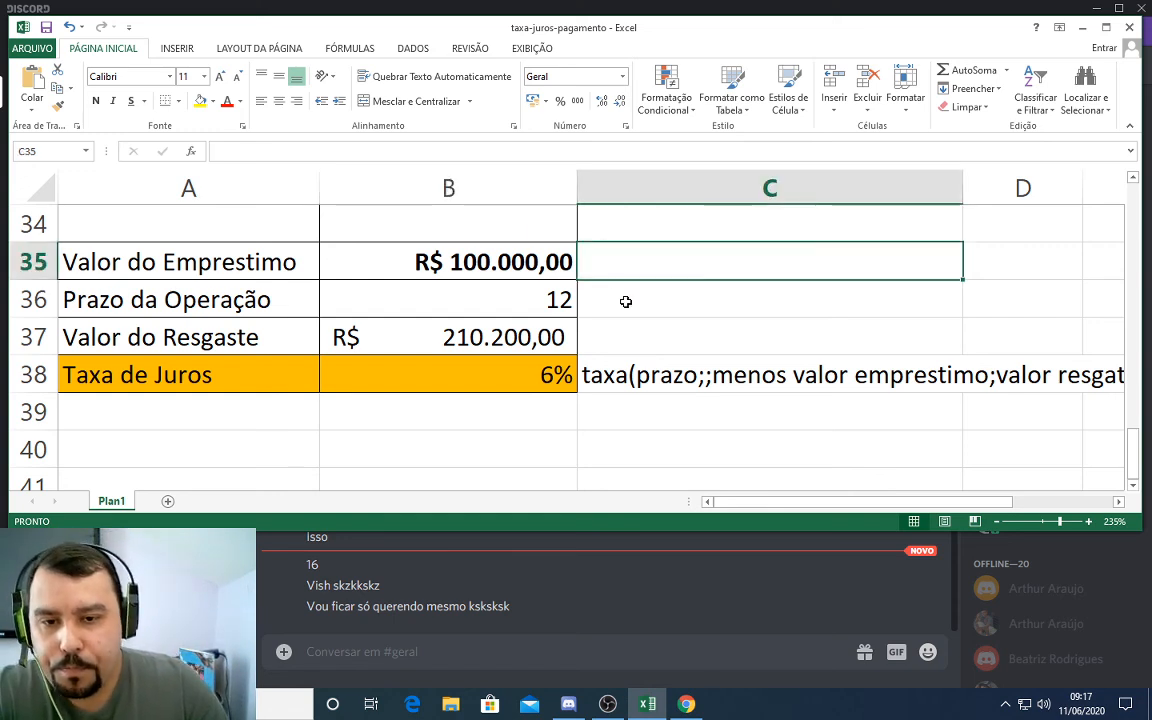
key(Up)
key(Up)
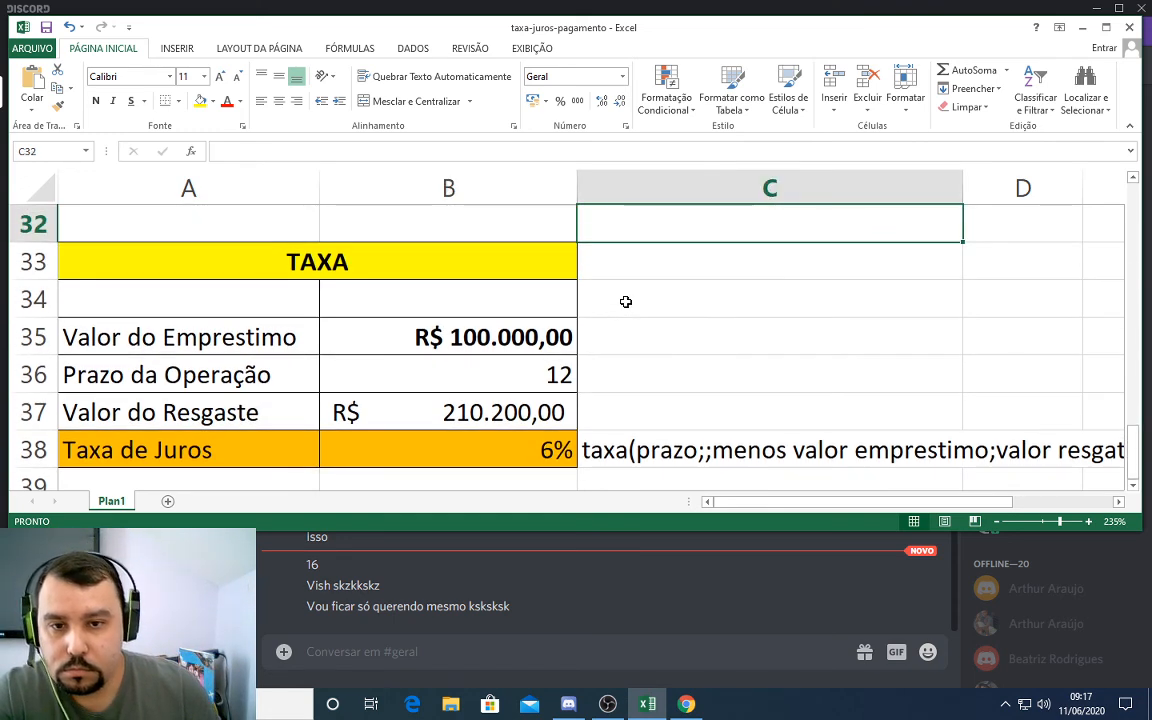
key(Left)
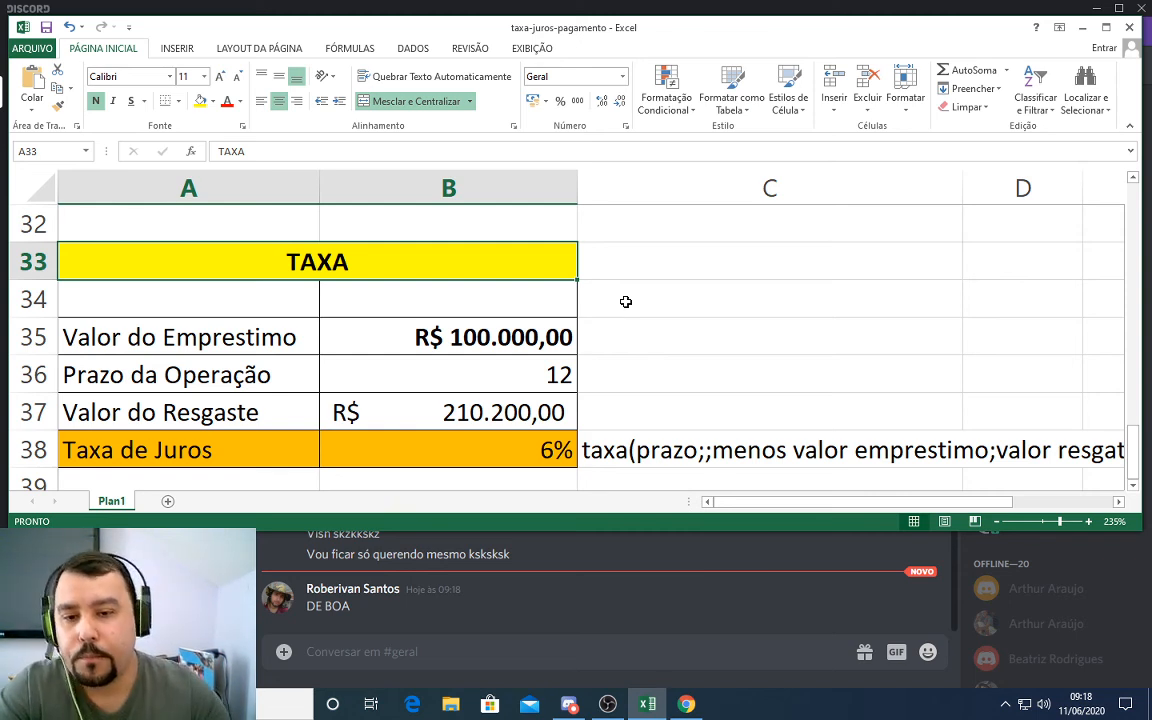
- Review the Valor do Emprestimo, Prazo da Operação and Valor do Resgaste in B35:B37 of the TAXA table
click(272, 342)
click(324, 342)
click(316, 342)
click(410, 338)
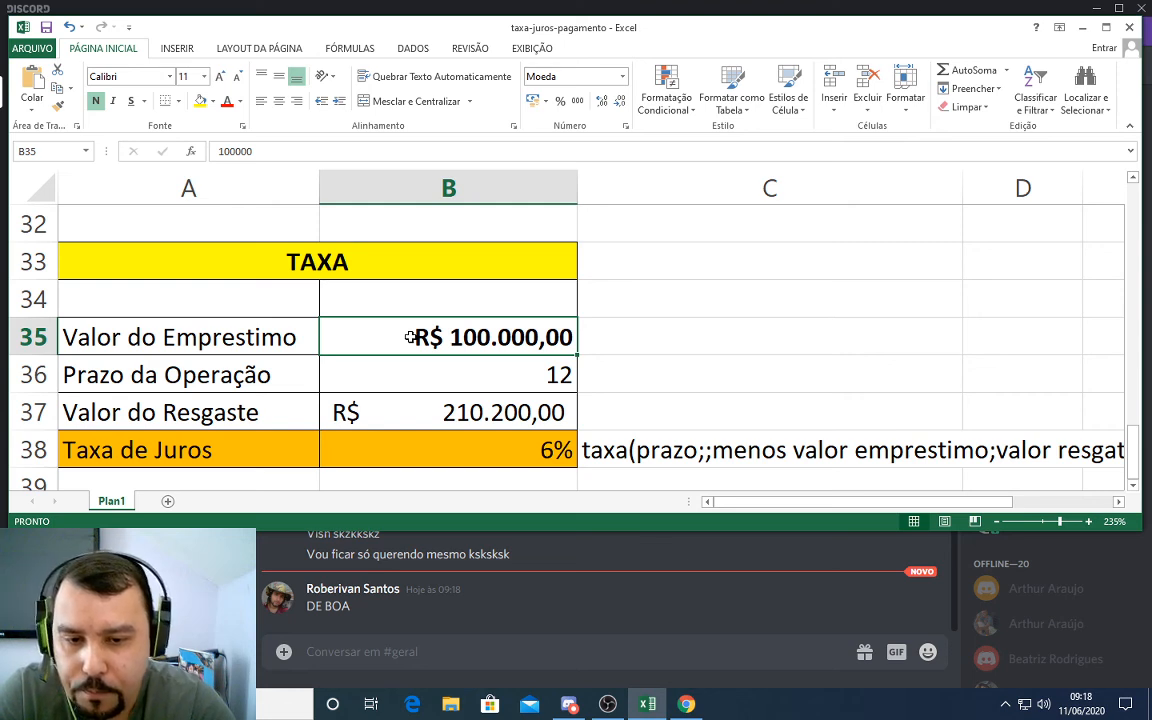
click(300, 340)
click(399, 346)
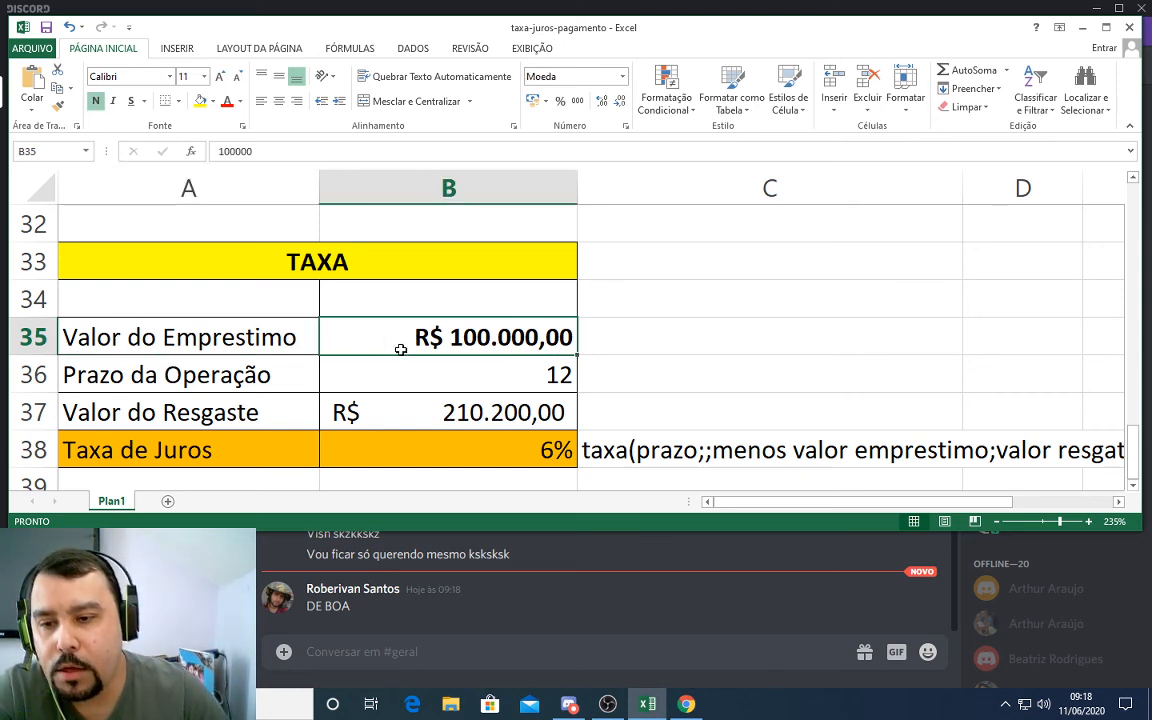
click(505, 376)
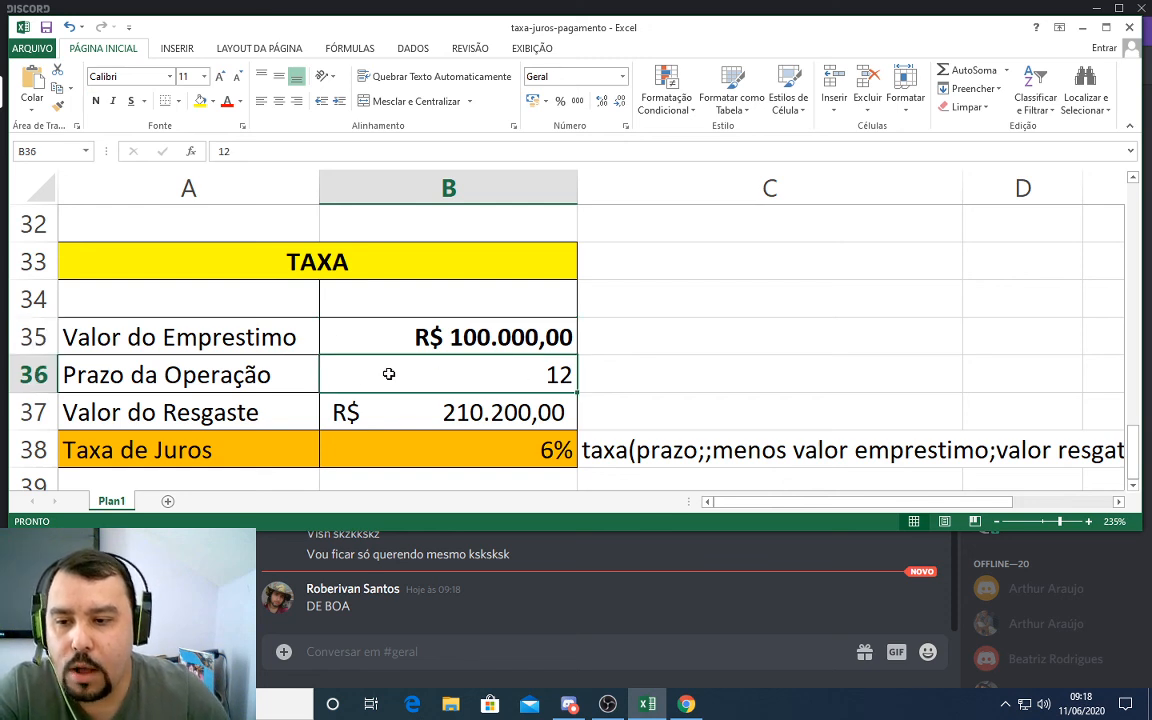
click(479, 413)
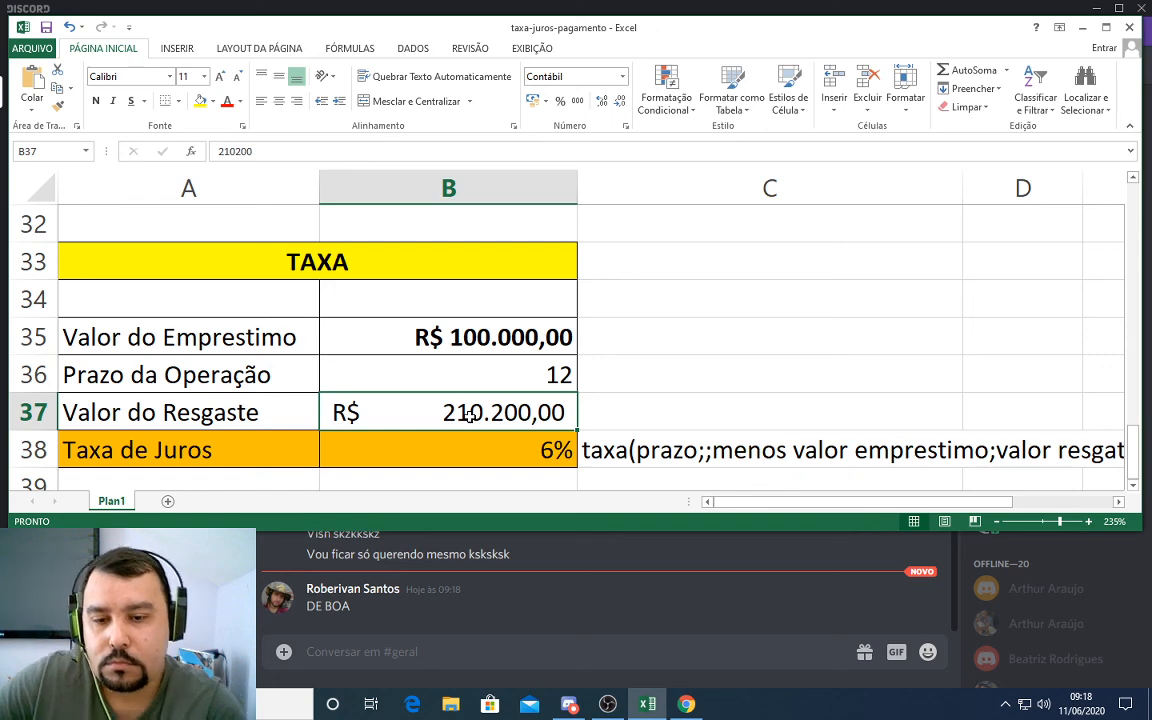
- Examine the TAXA formula in B38 argument by argument: function name, term, skipped payment, negative loan value and redemption value
click(485, 456)
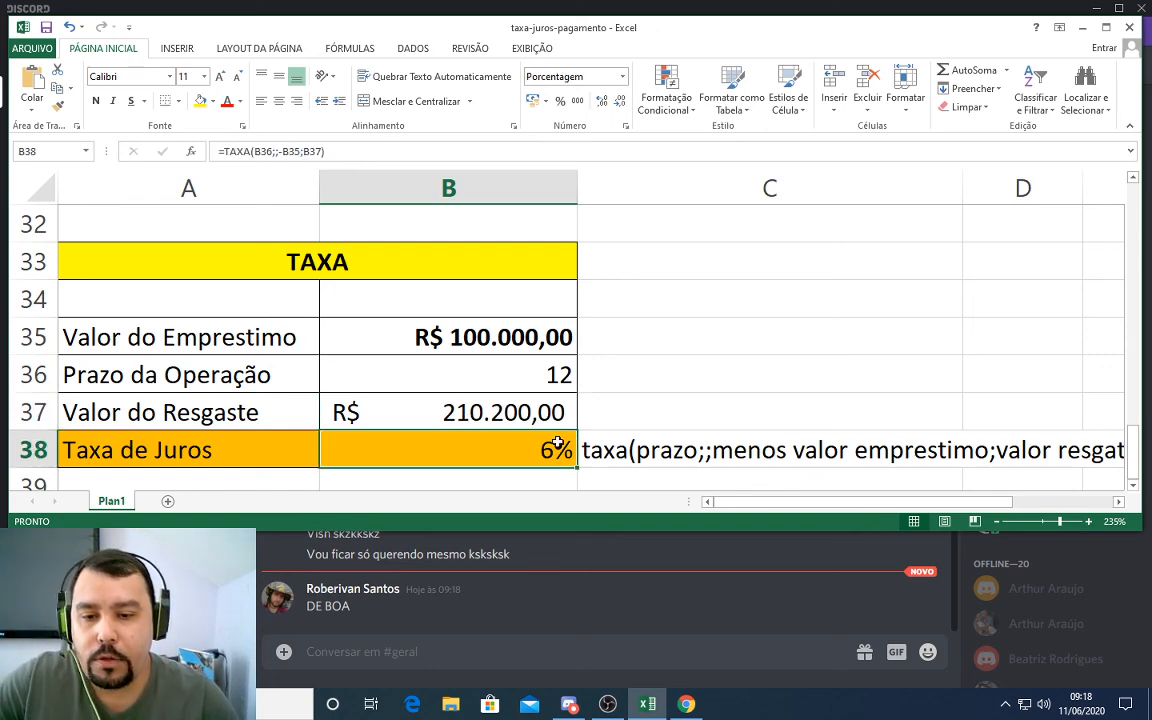
double_click(390, 455)
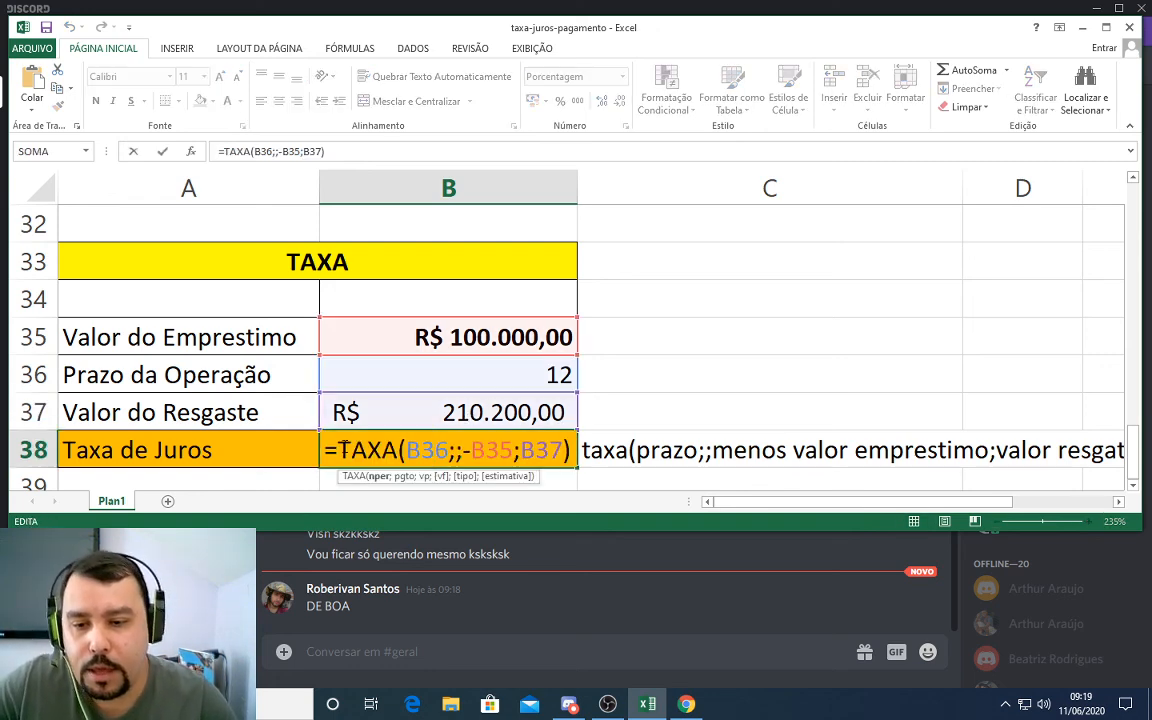
drag(338, 451, 404, 450)
click(403, 451)
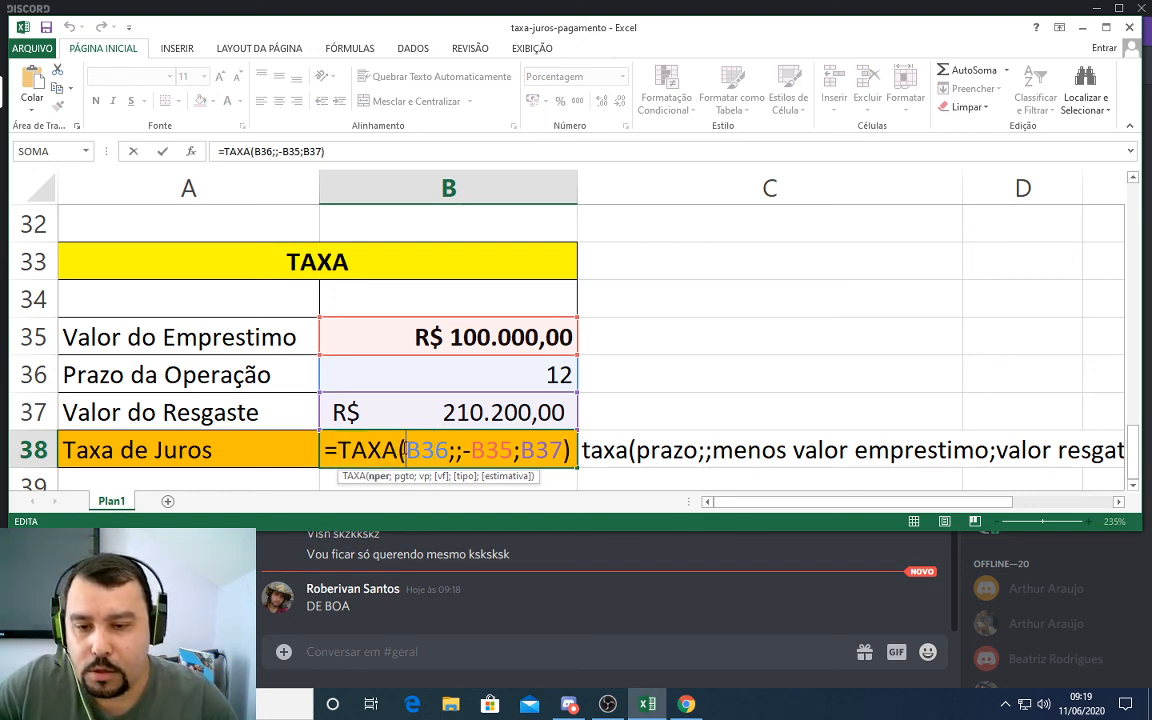
double_click(426, 451)
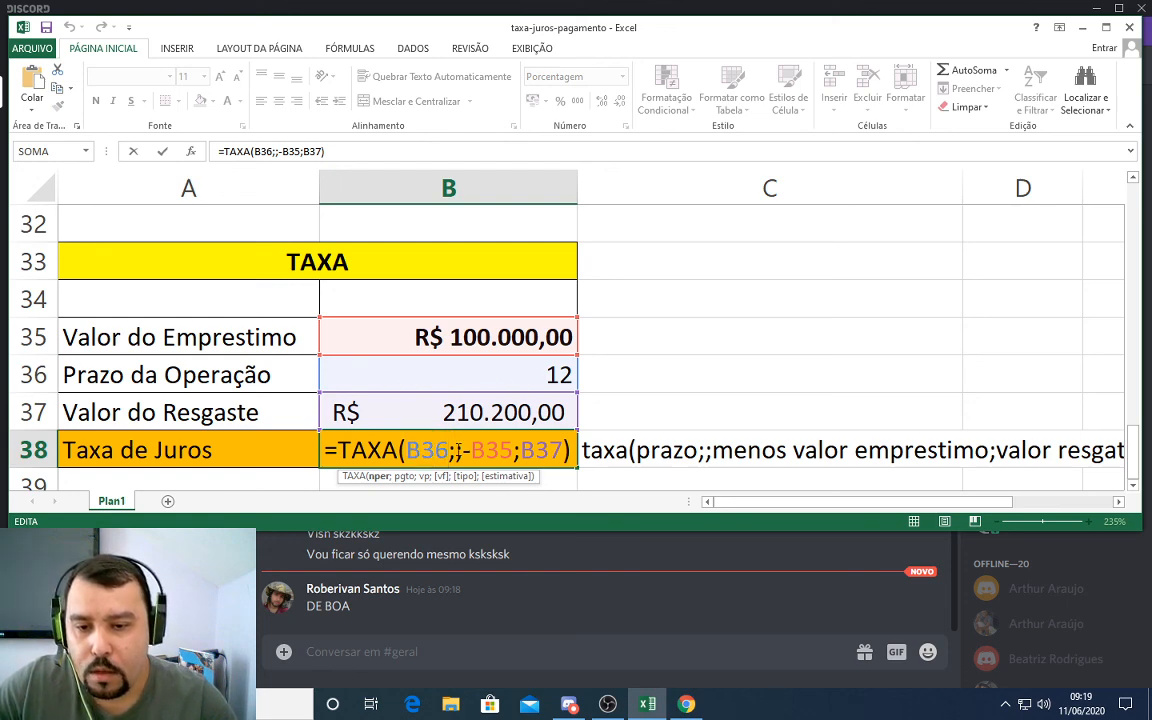
click(402, 477)
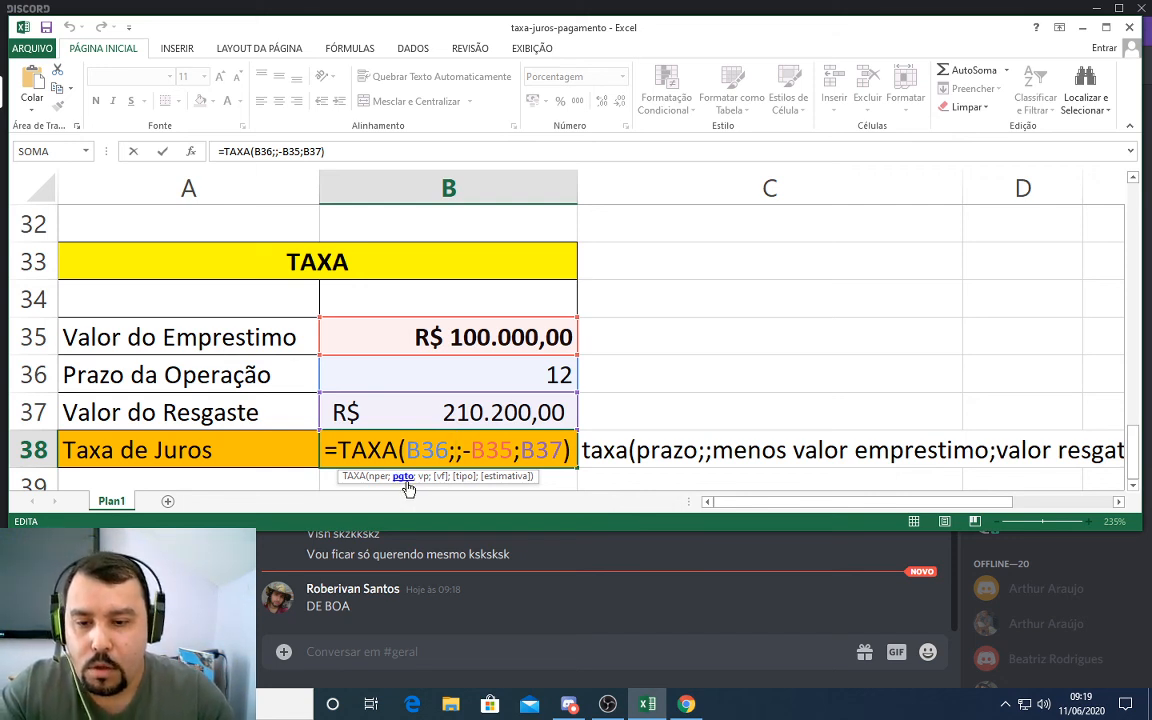
click(465, 452)
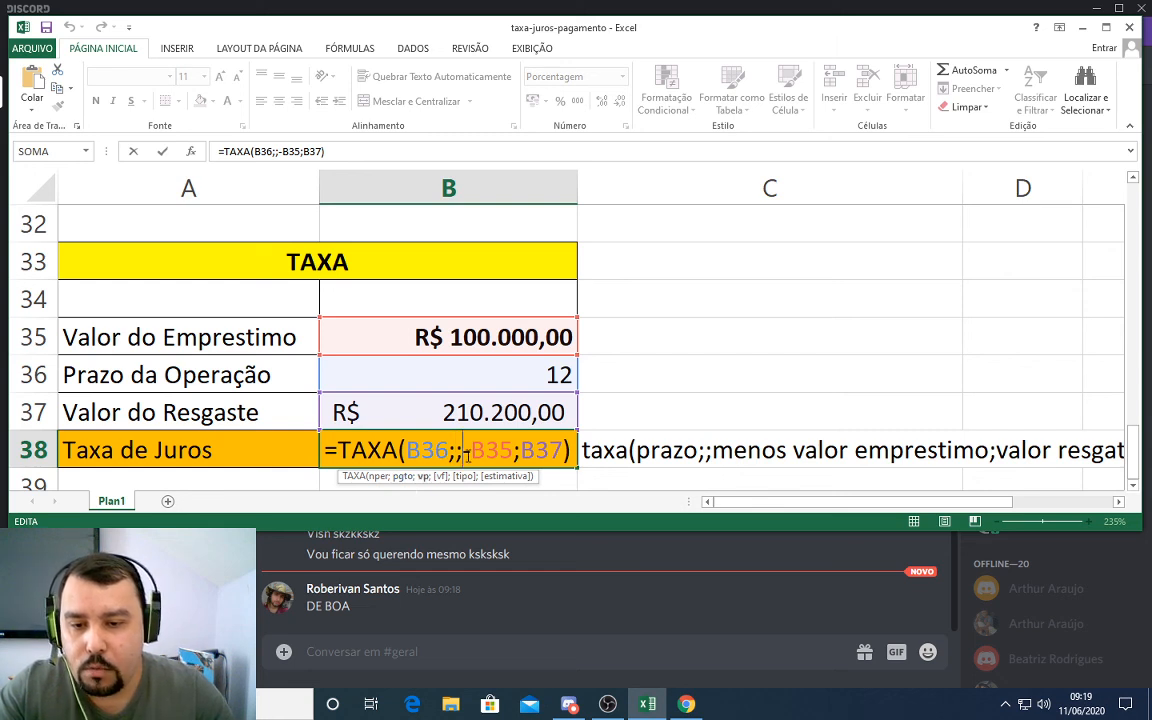
drag(467, 452, 508, 454)
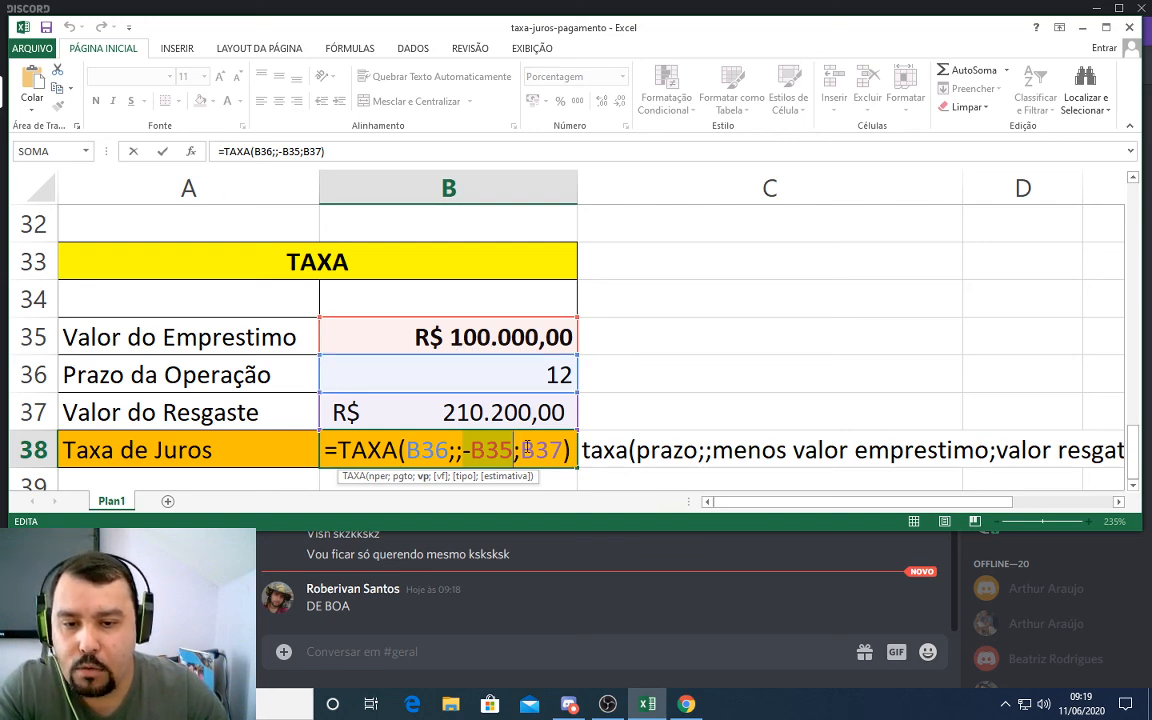
drag(520, 450, 561, 450)
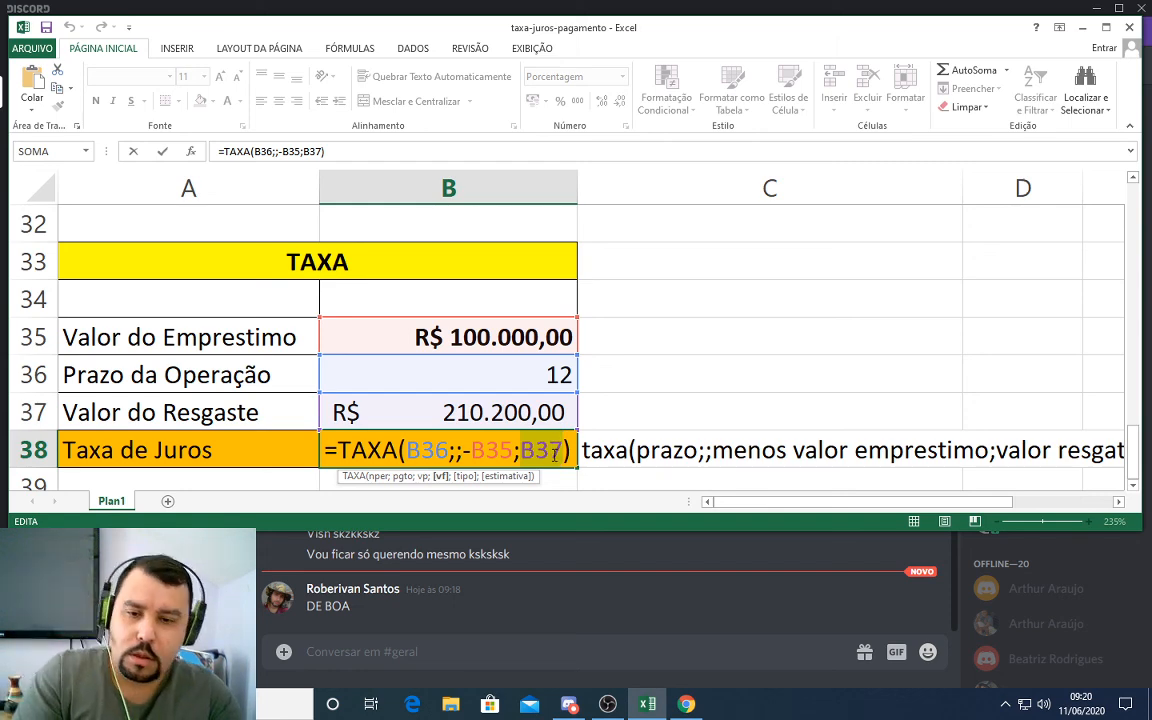
key(Return)
- Format the Taxa de Juros percentage in B38 to one decimal place
click(535, 406)
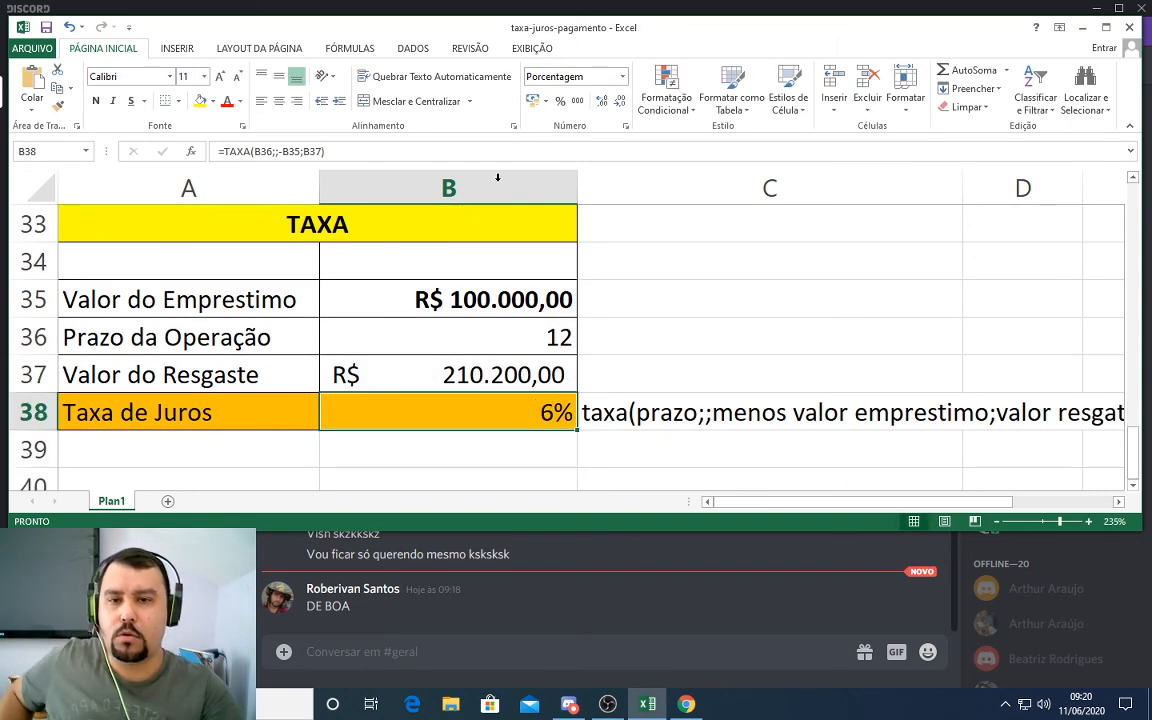
click(602, 102)
click(603, 105)
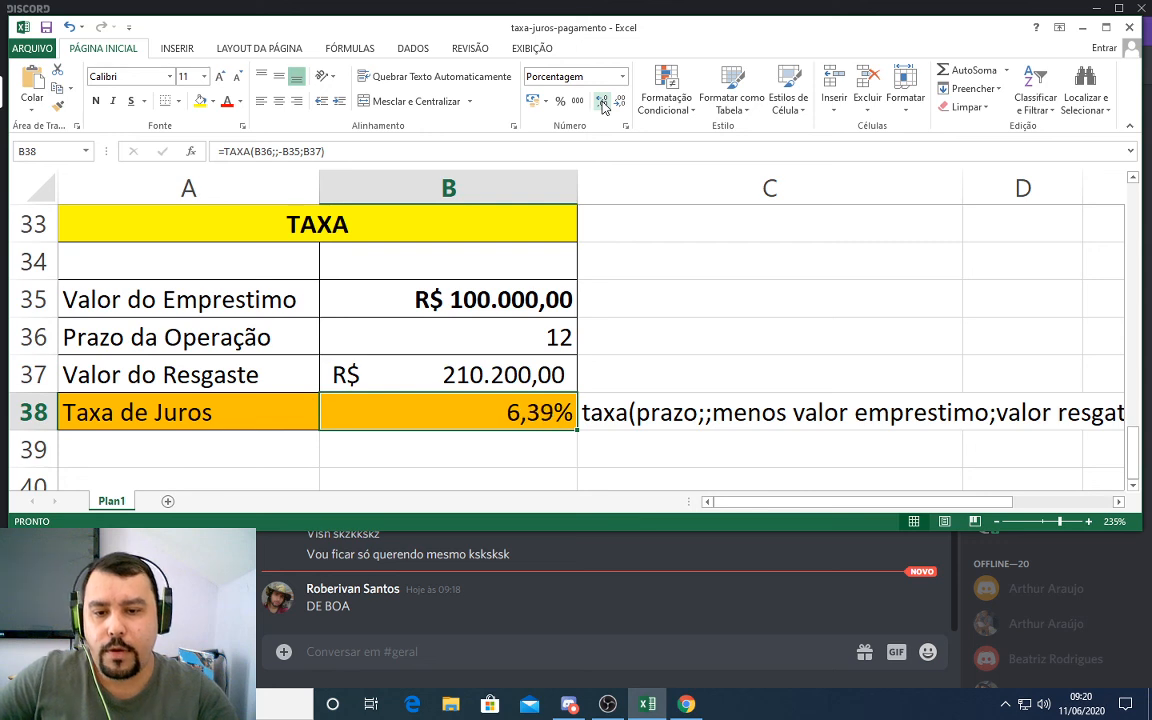
click(620, 104)
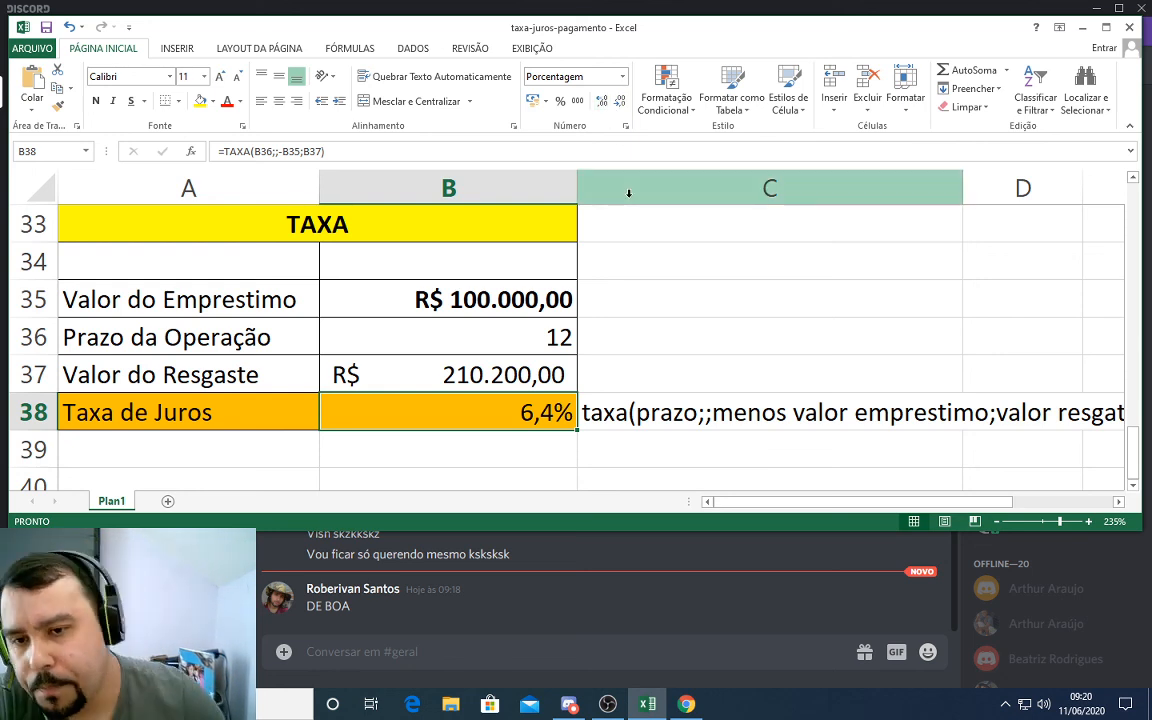
- Review the TAXA formula in B38 once more against the loan, term and redemption cells it references
double_click(500, 418)
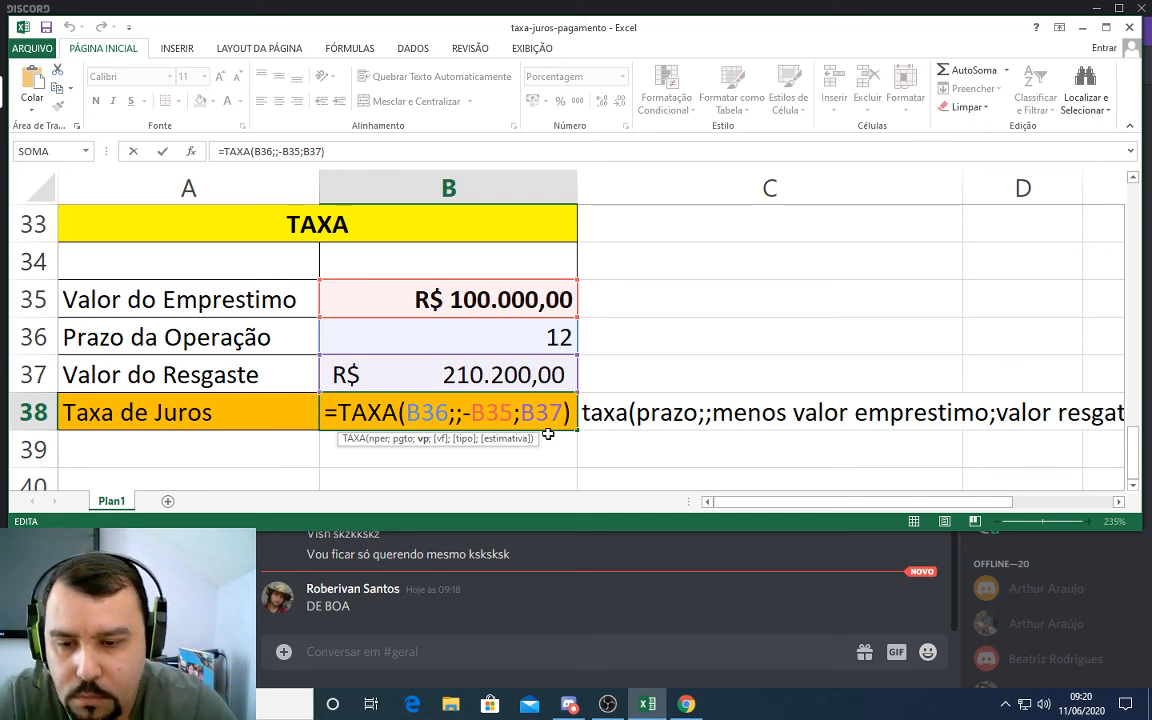
scroll(548, 433, down, 3)
scroll(548, 433, up, 2)
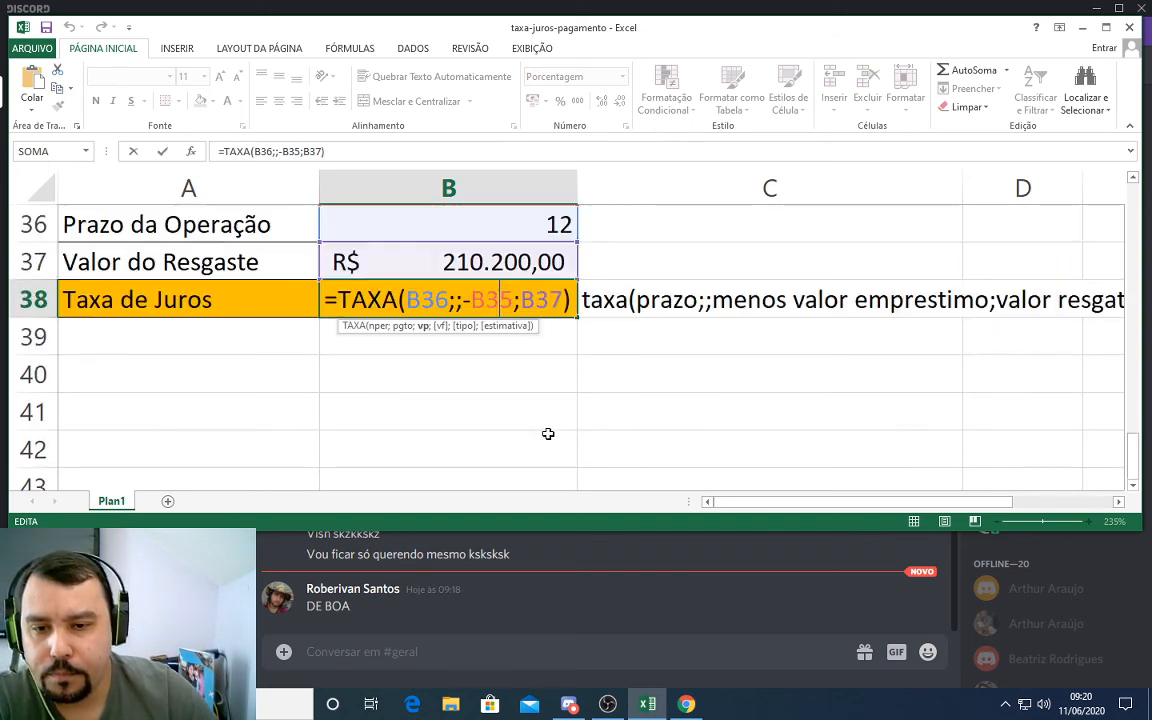
scroll(548, 433, up, 2)
scroll(548, 433, down, 1)
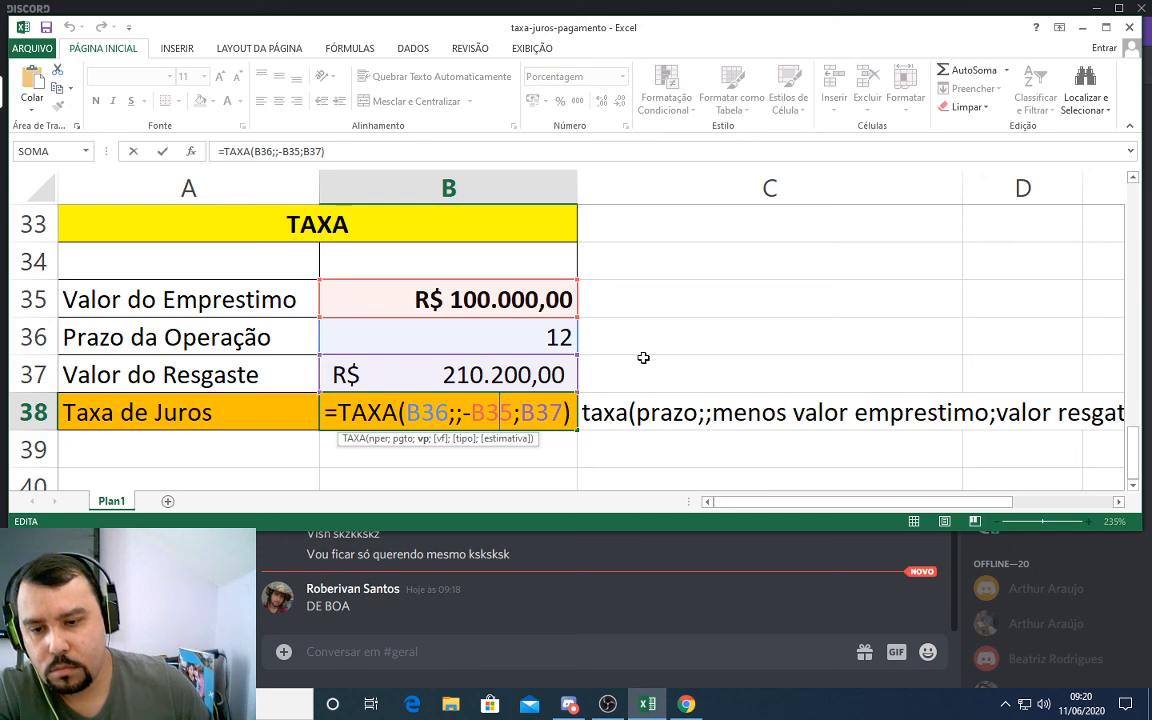
key(Return)
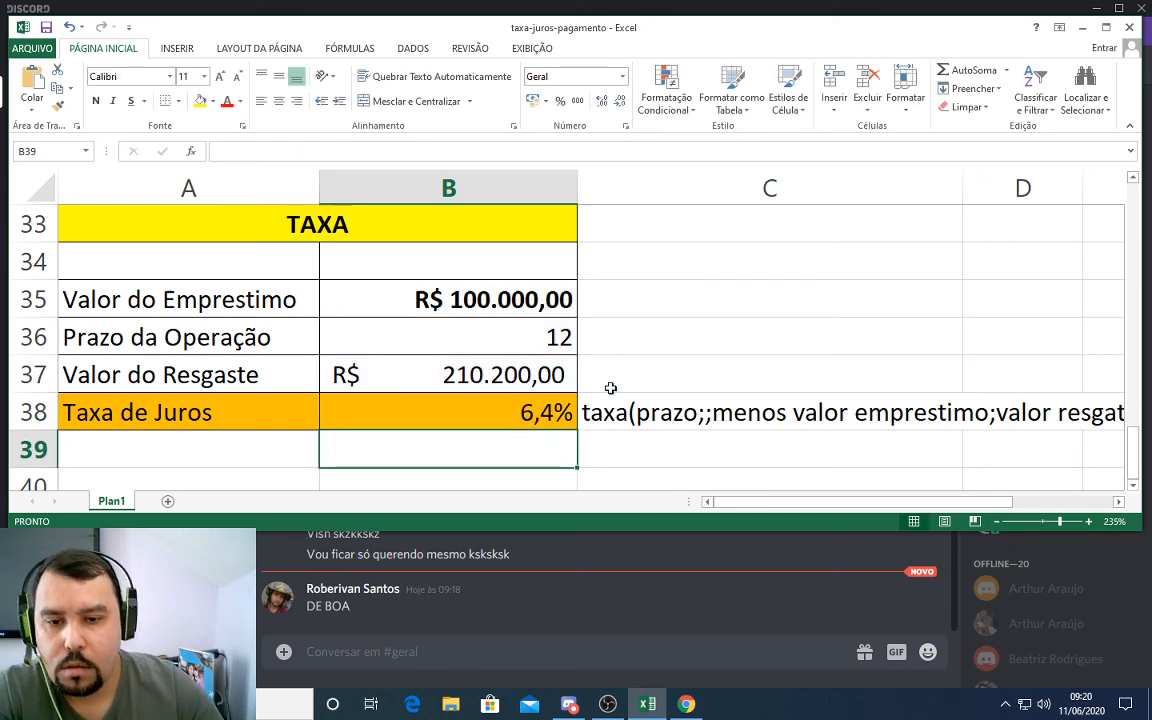
- Check the class replies in the Discord geral channel and switch to the OBS recording window
click(609, 440)
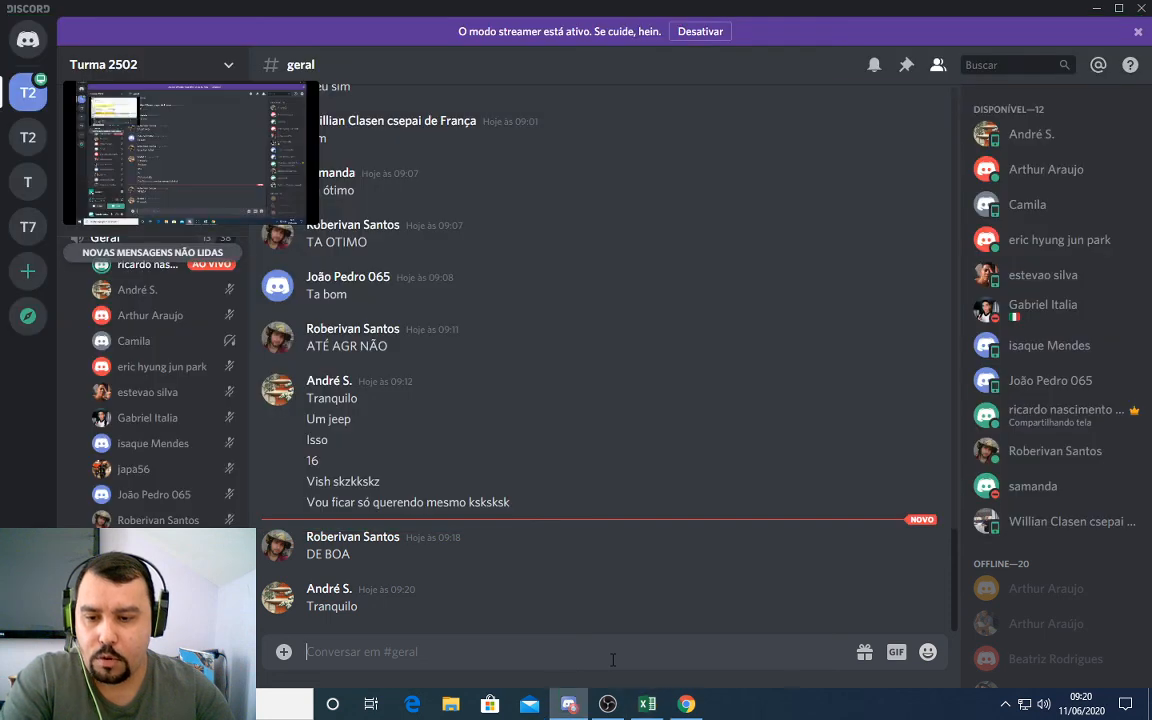
click(613, 660)
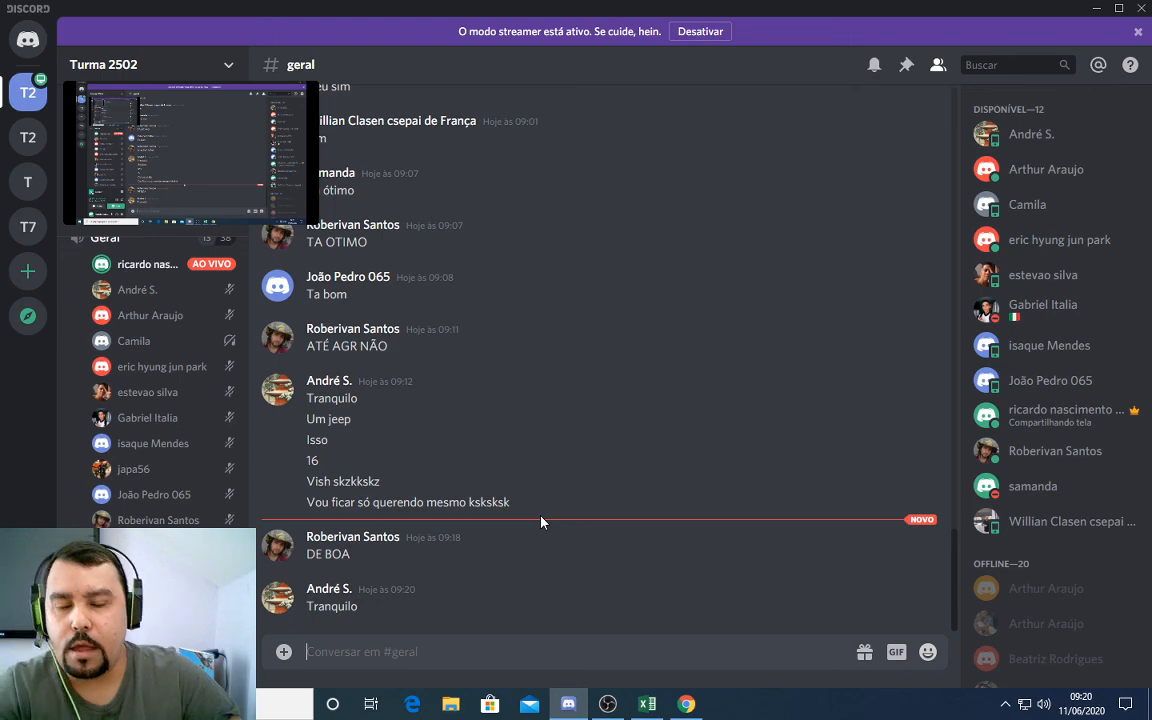
click(607, 704)
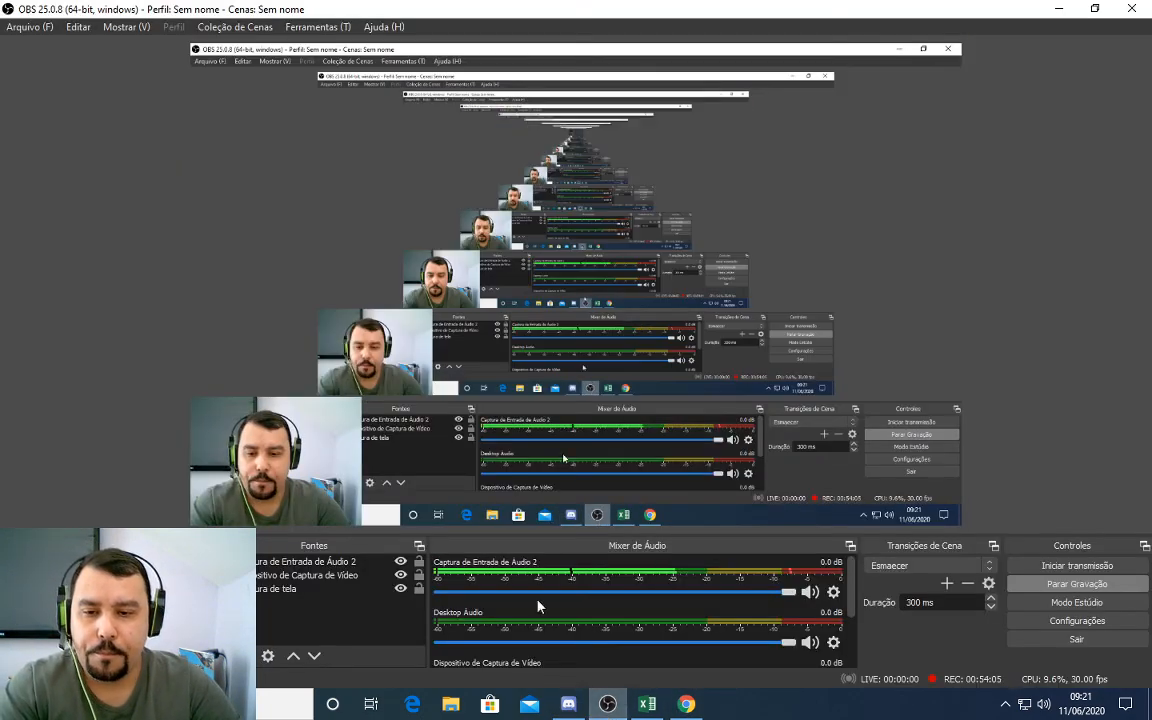